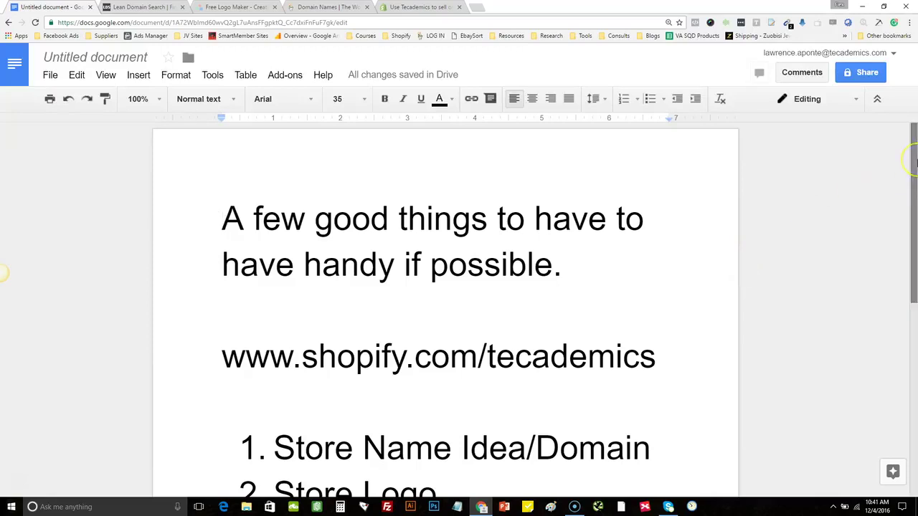
Scroll through the Google Doc checklist, then switch to the Tecademics Shopify discount signup page
left_click_drag(915, 164, 916, 207)
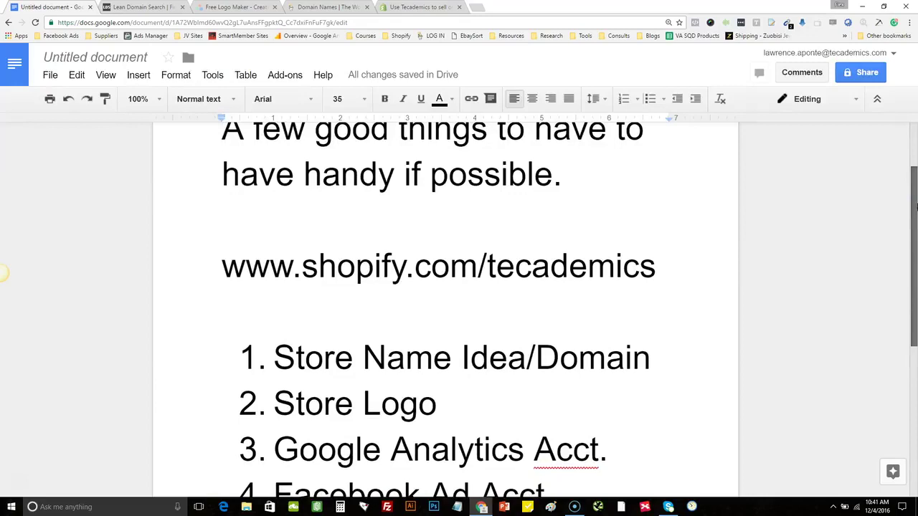
left_click_drag(916, 207, 916, 218)
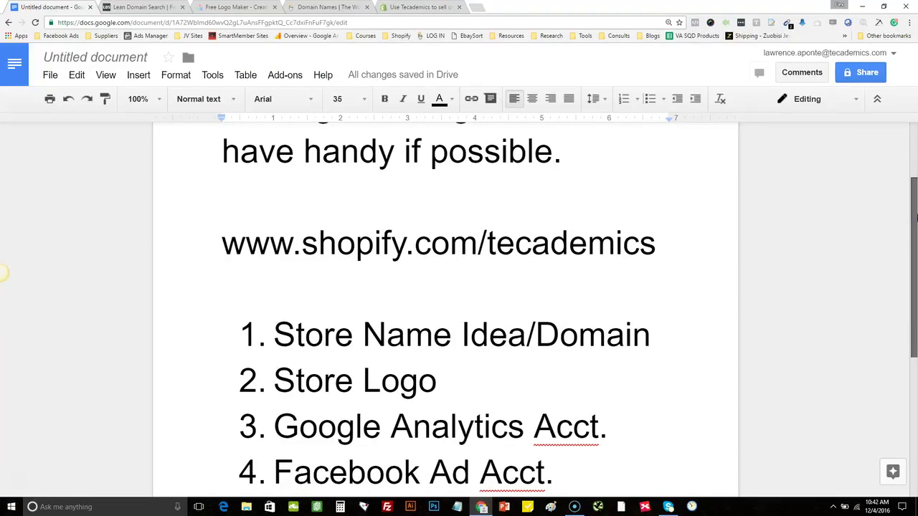
left_click_drag(916, 218, 916, 215)
left_click_drag(916, 218, 915, 241)
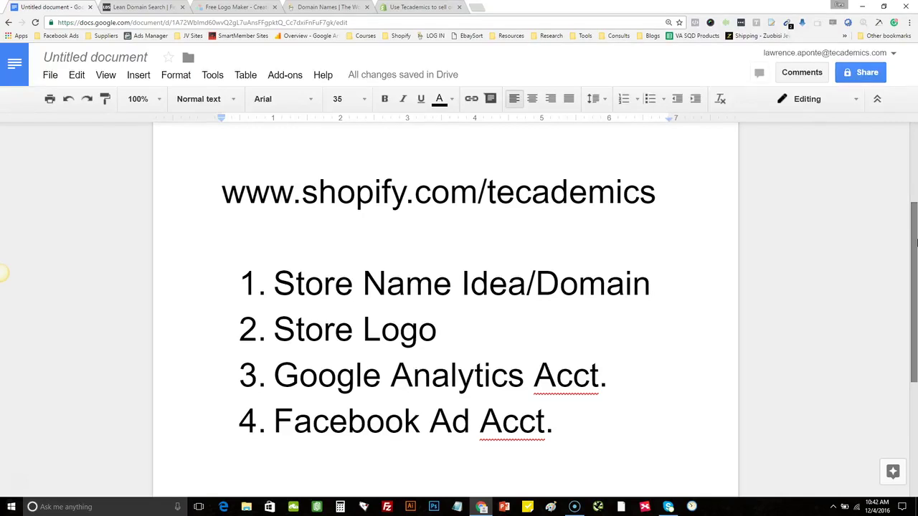
left_click_drag(916, 243, 914, 154)
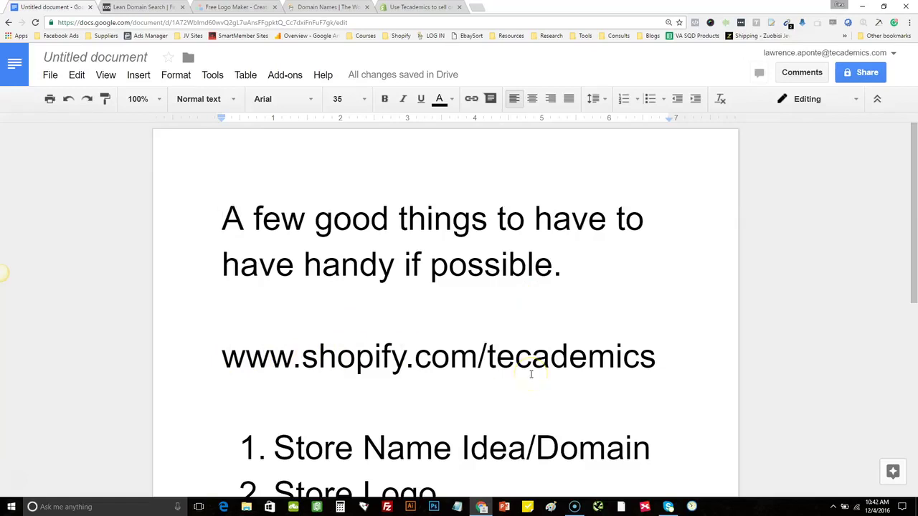
left_click(402, 7)
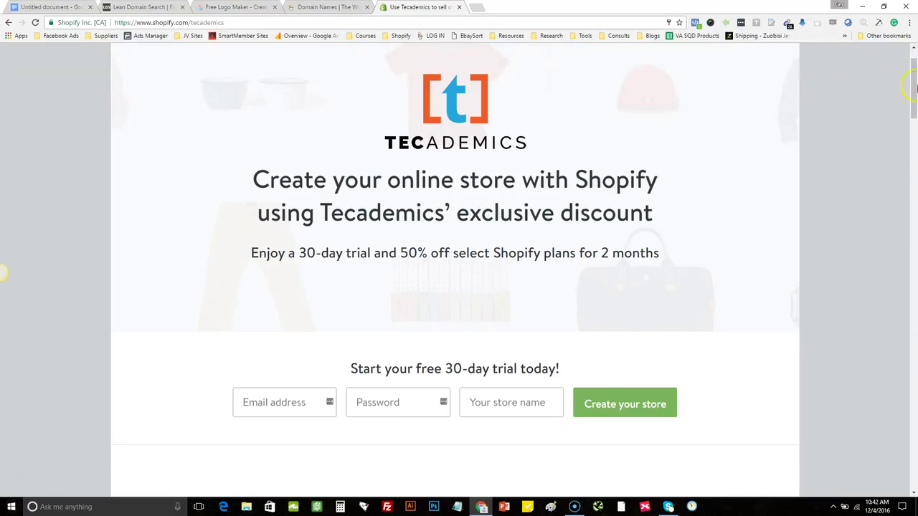
Look over the Shopify trial signup page, then switch to the LeanDomainSearch tab
left_click_drag(915, 68, 914, 81)
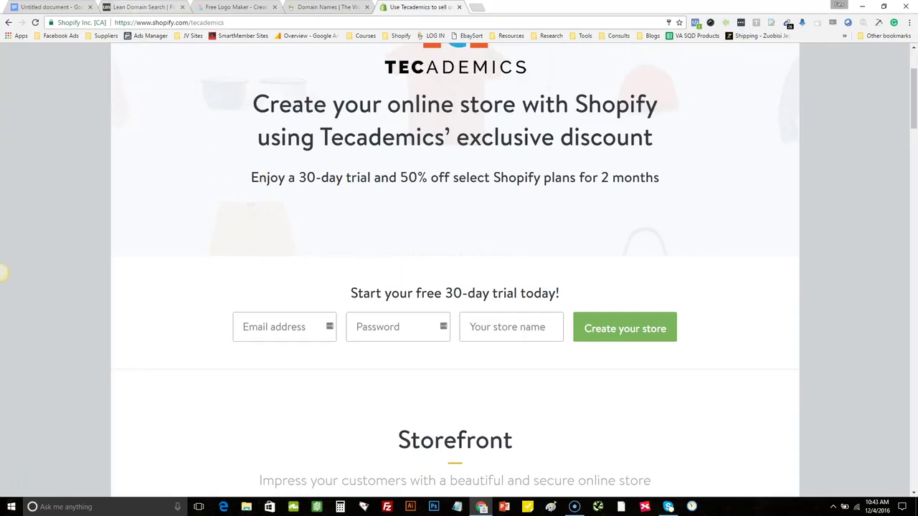
left_click(143, 7)
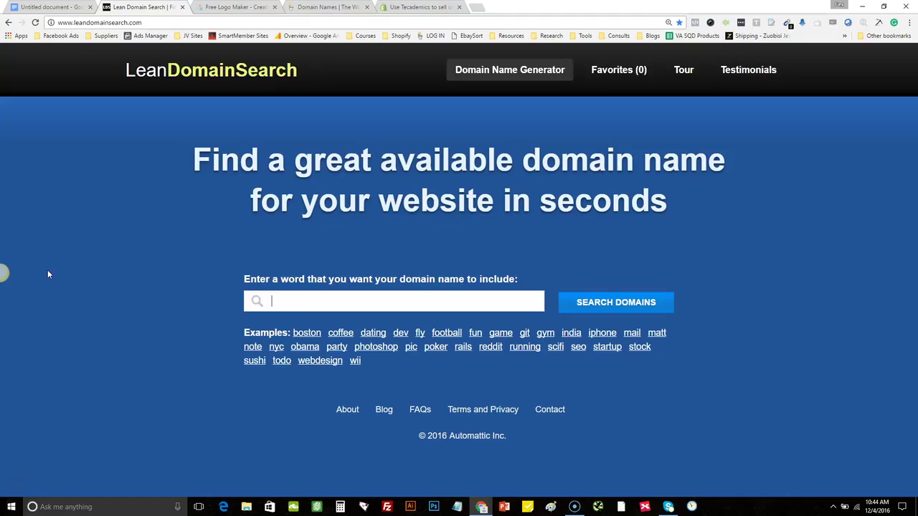
Search LeanDomainSearch for 'outdoor', bringing up 2,518 available .com domains
type("outdoor")
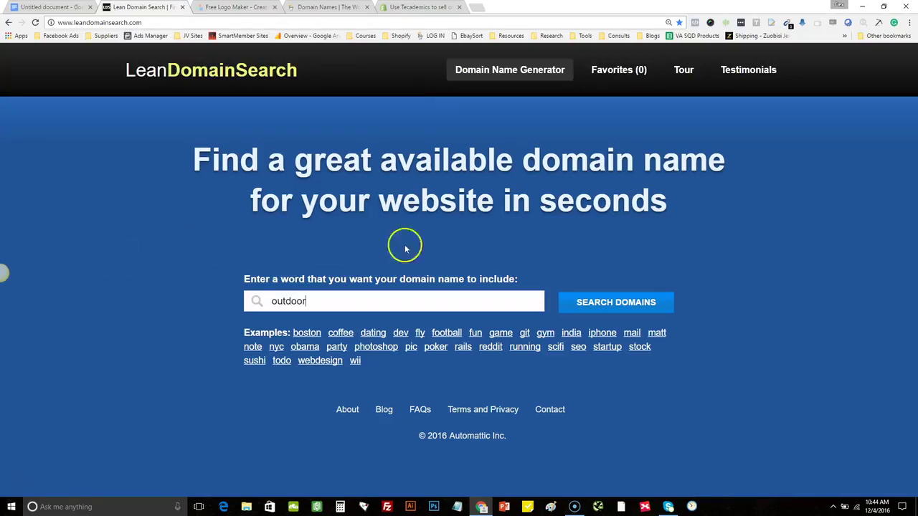
left_click(602, 304)
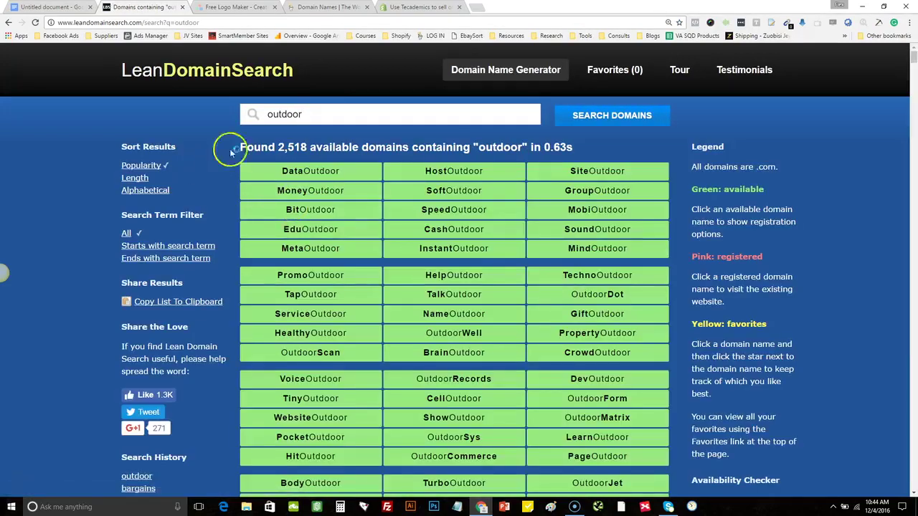
double_click(320, 145)
left_click(324, 147)
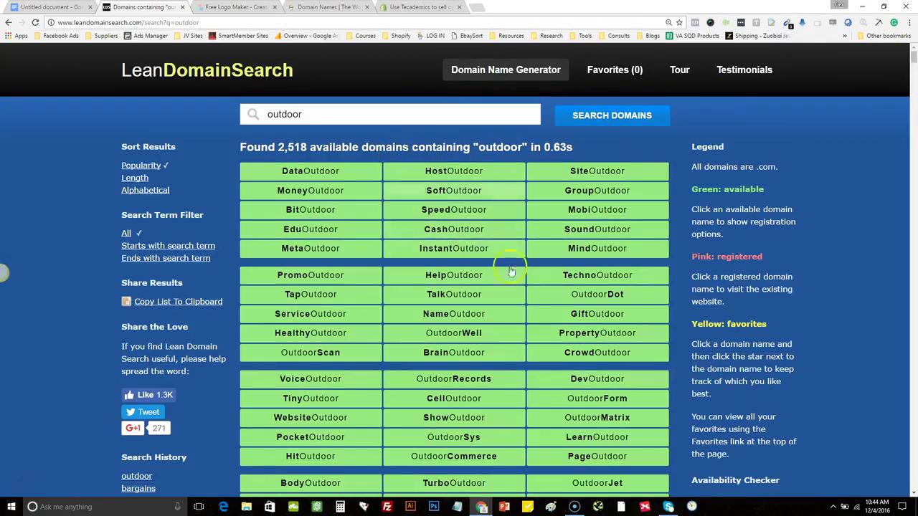
scroll(903, 312, "down", 3)
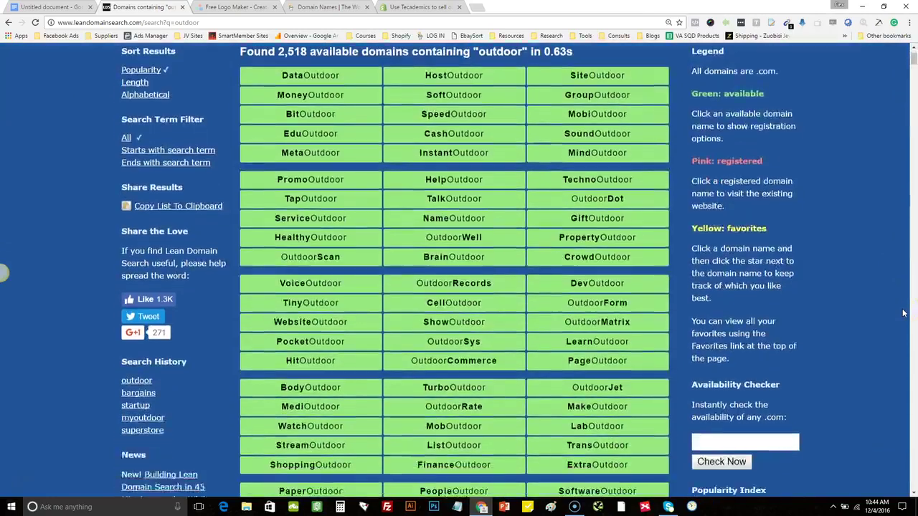
scroll(904, 312, "up", 2)
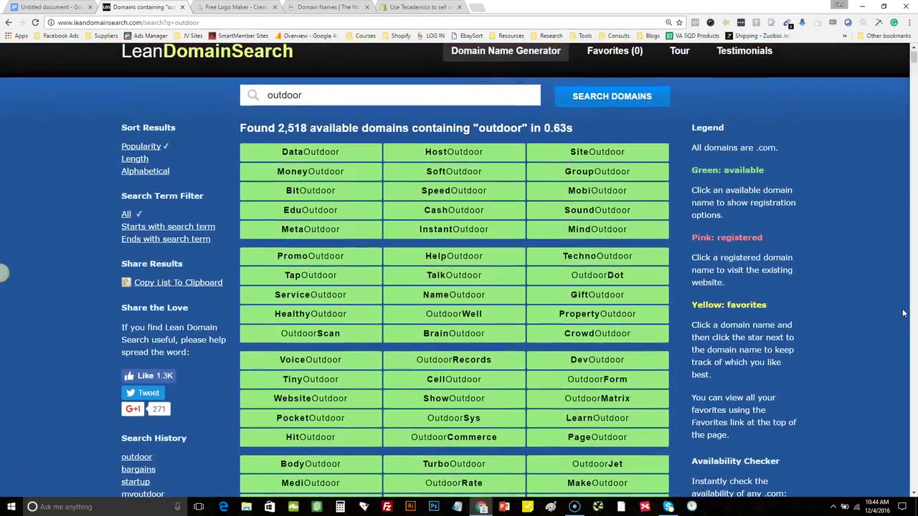
scroll(904, 312, "down", 1)
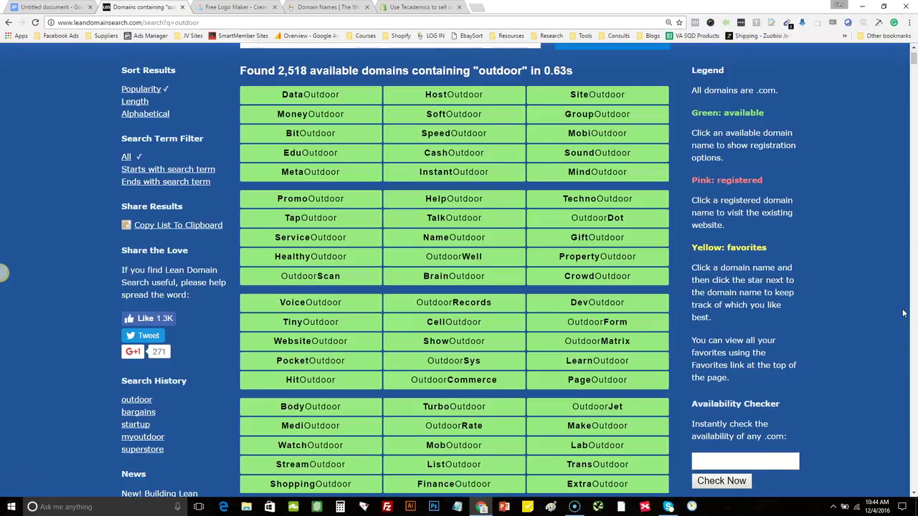
scroll(903, 313, "down", 2)
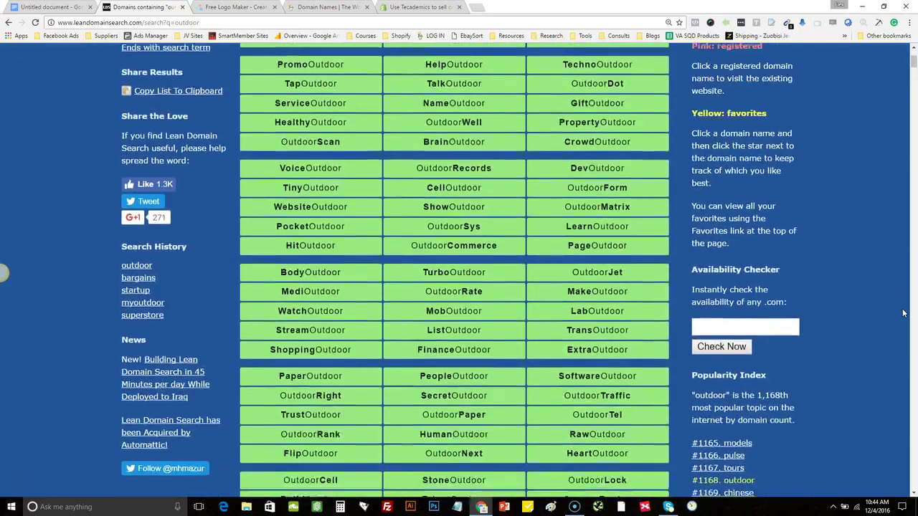
scroll(904, 312, "down", 2)
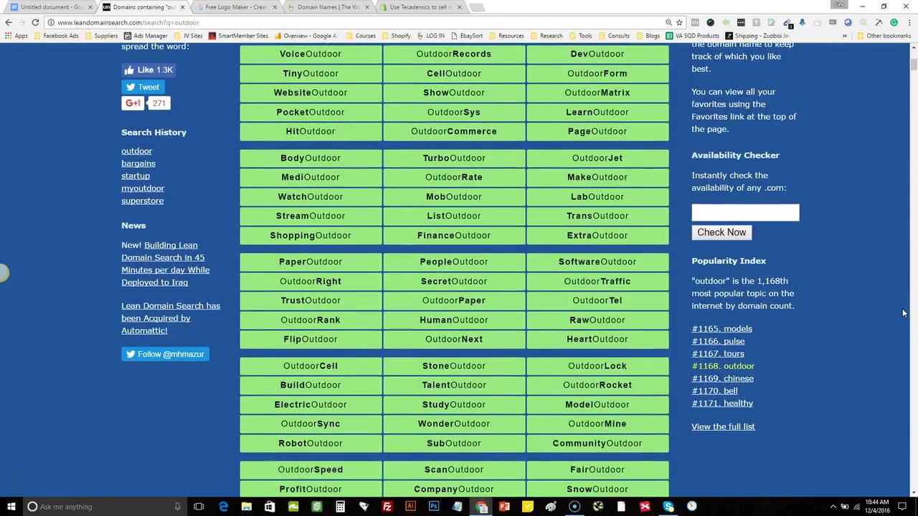
scroll(903, 313, "down", 3)
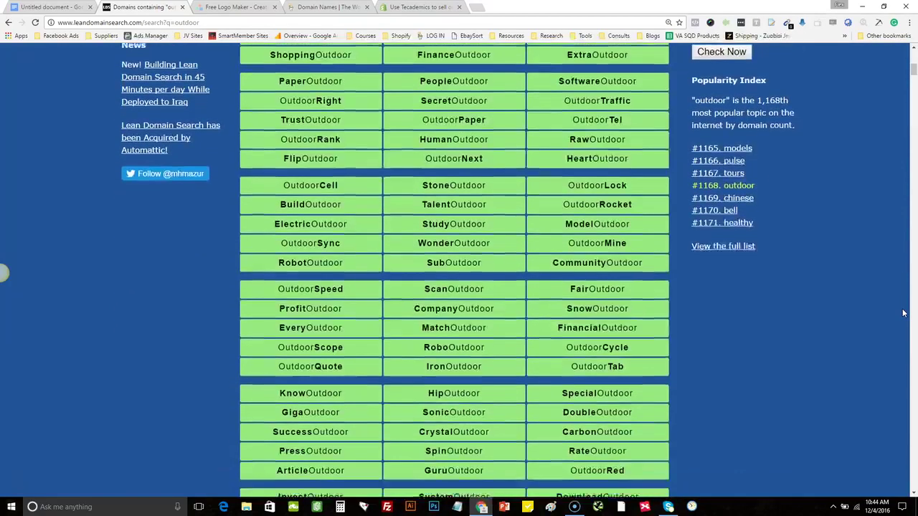
scroll(904, 312, "up", 1)
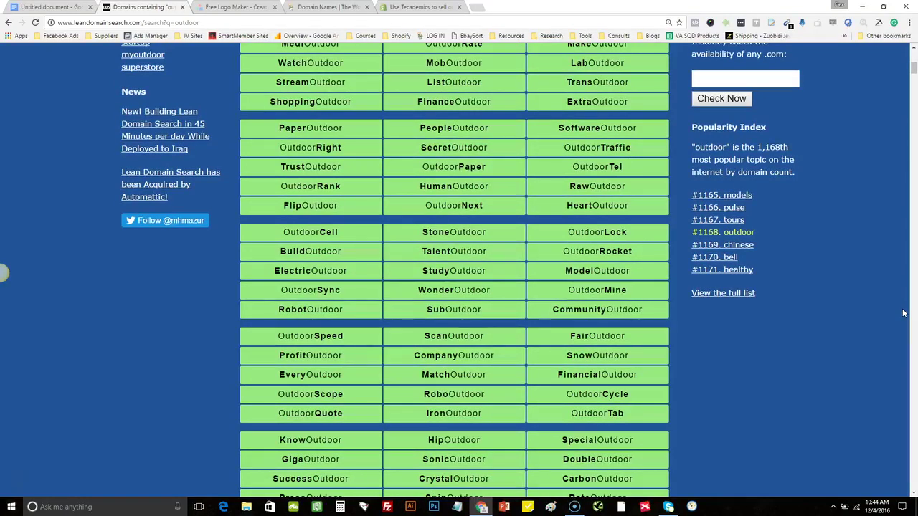
scroll(903, 313, "up", 6)
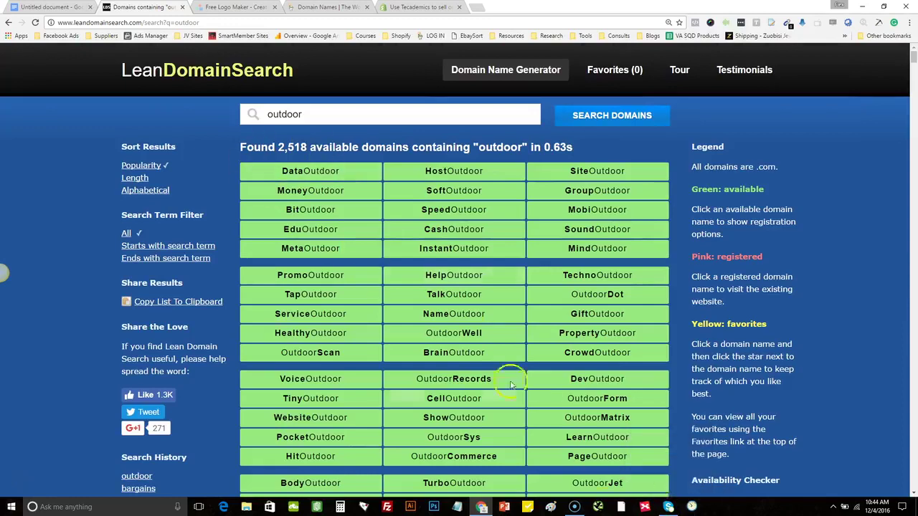
Open the SnapTimer countdown and place it over the results' Legend column
left_click(693, 507)
left_click_drag(435, 241, 713, 126)
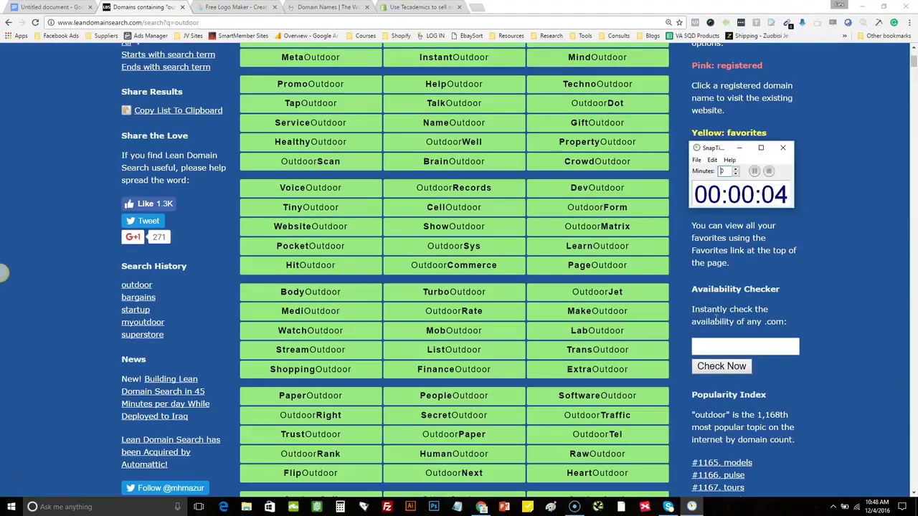
left_click(716, 318)
Scroll down the 'outdoor' results until OutdoorSplash comes into view
scroll(716, 319, "down", 3)
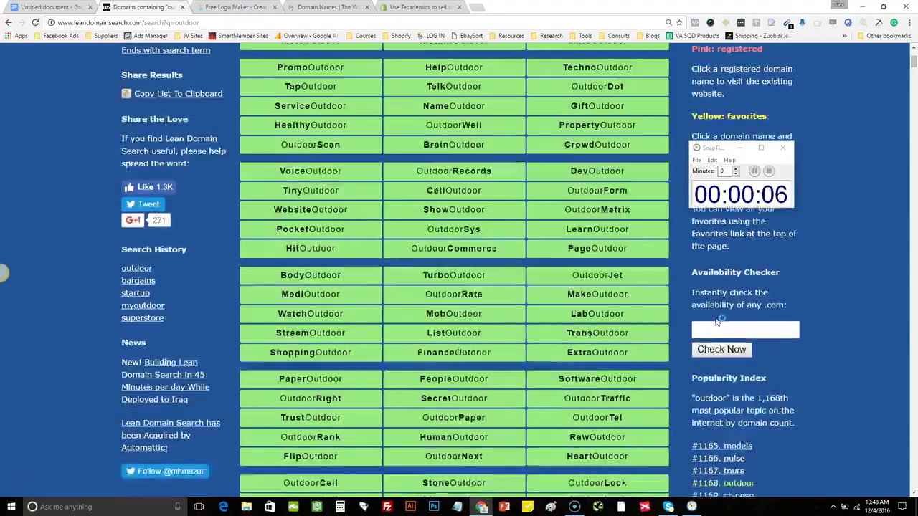
scroll(716, 322, "down", 3)
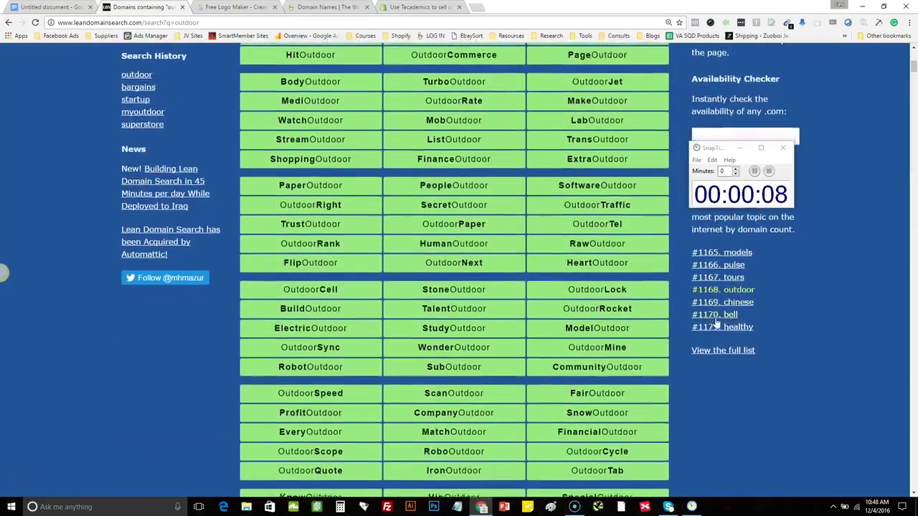
scroll(715, 322, "down", 3)
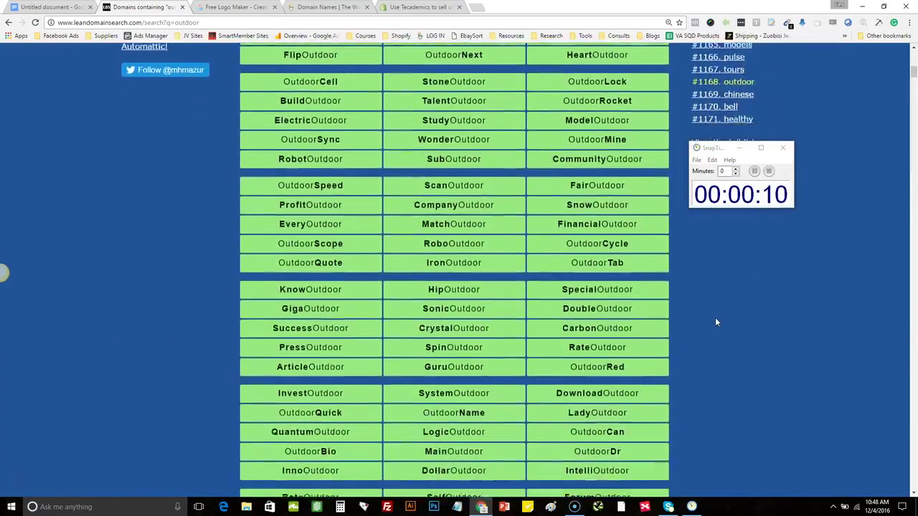
scroll(715, 322, "down", 2)
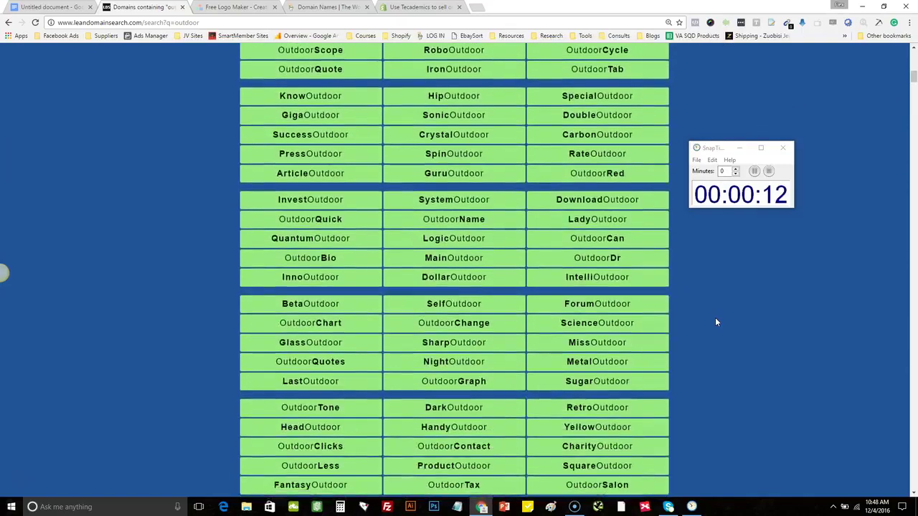
scroll(715, 322, "down", 3)
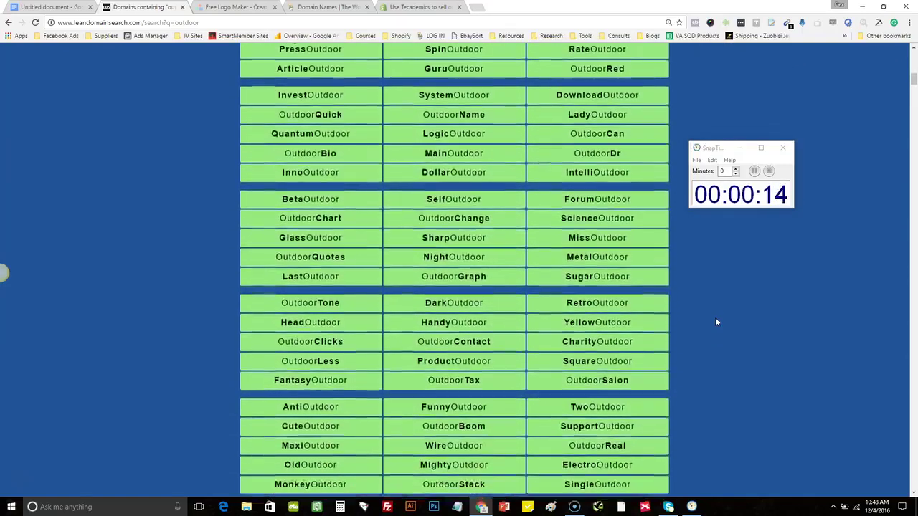
scroll(514, 346, "down", 3)
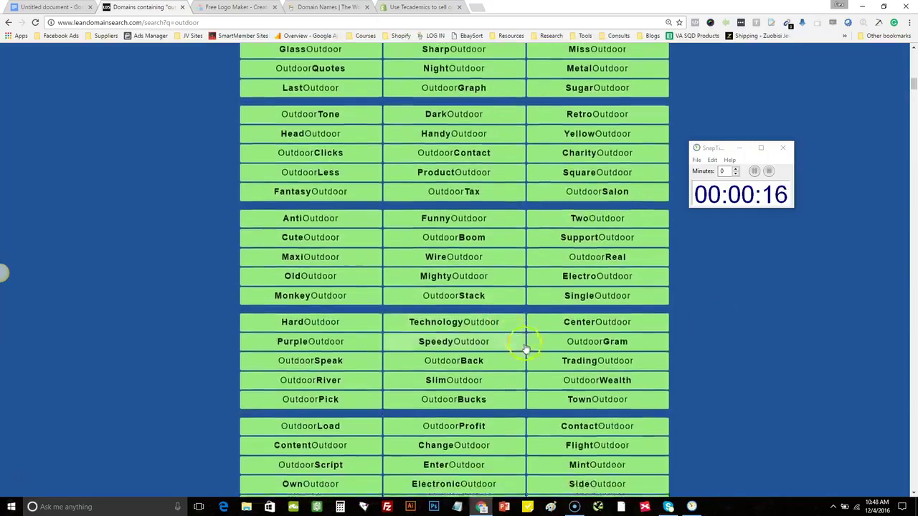
scroll(702, 375, "down", 2)
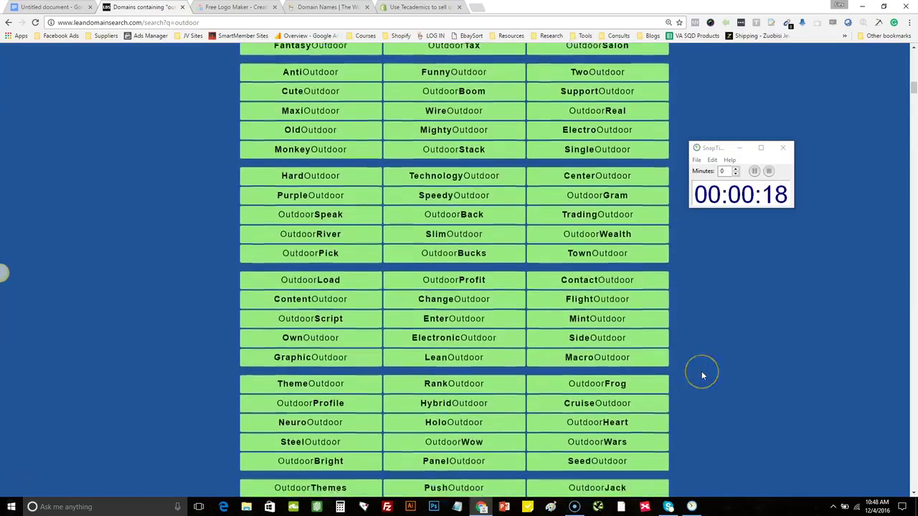
scroll(700, 373, "down", 3)
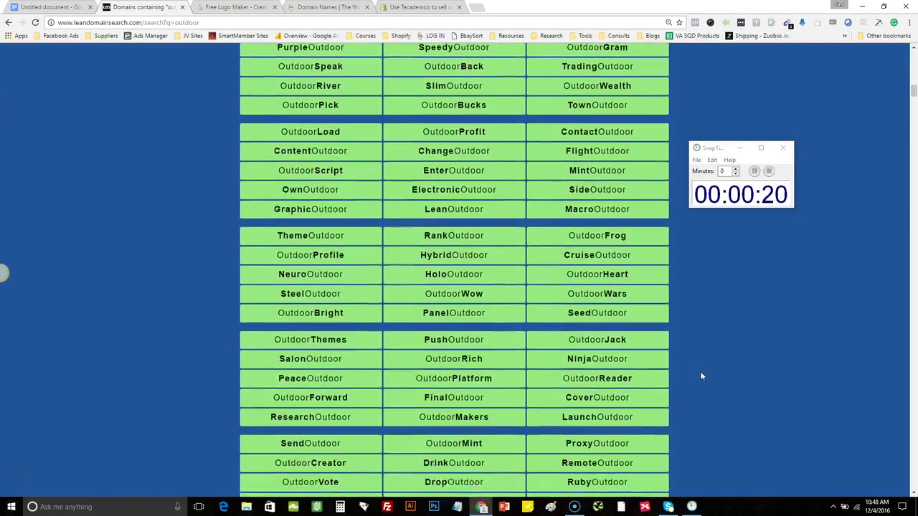
scroll(690, 377, "down", 2)
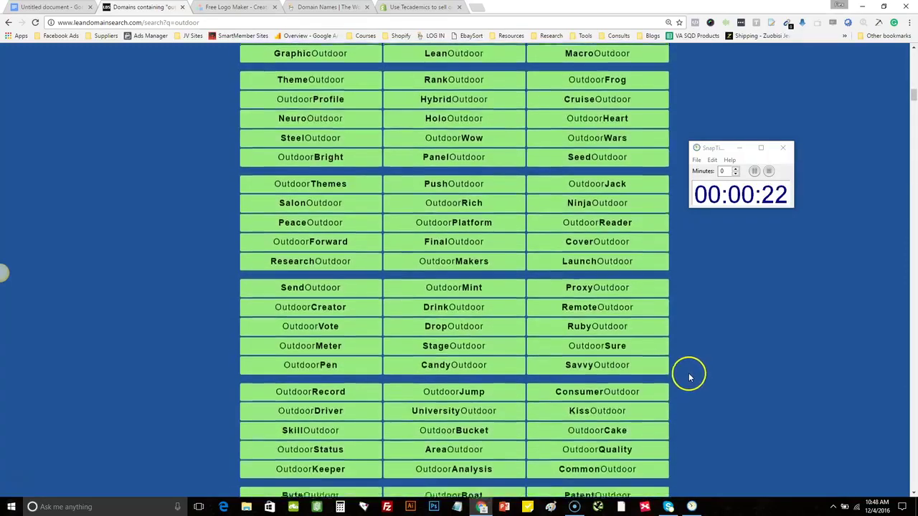
scroll(688, 378, "down", 2)
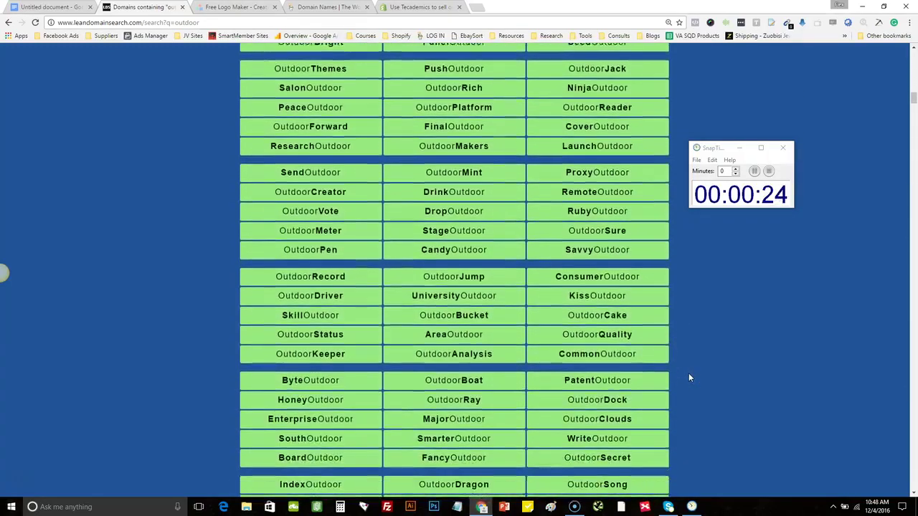
scroll(688, 377, "down", 1)
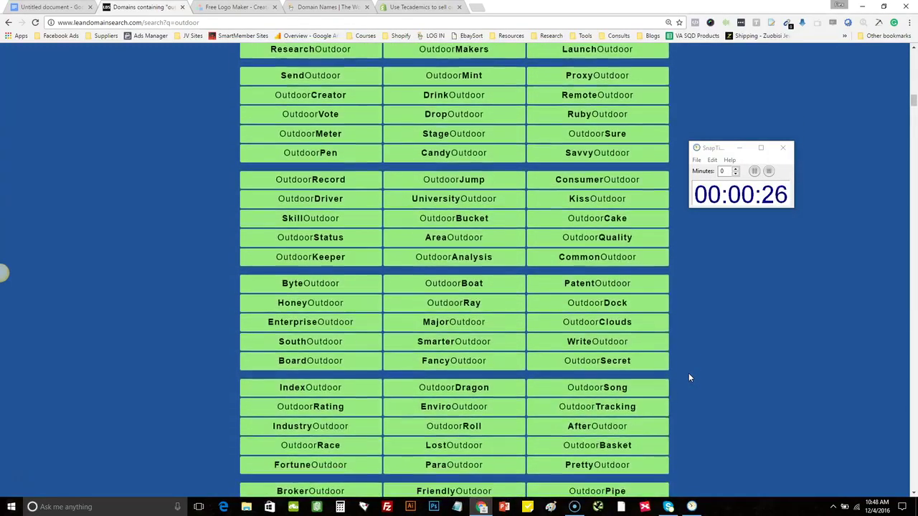
scroll(688, 377, "down", 2)
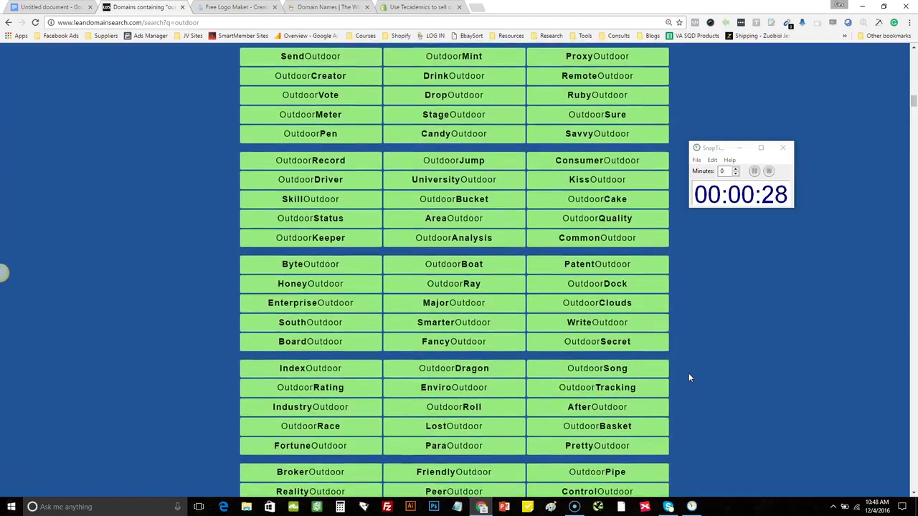
scroll(688, 377, "down", 2)
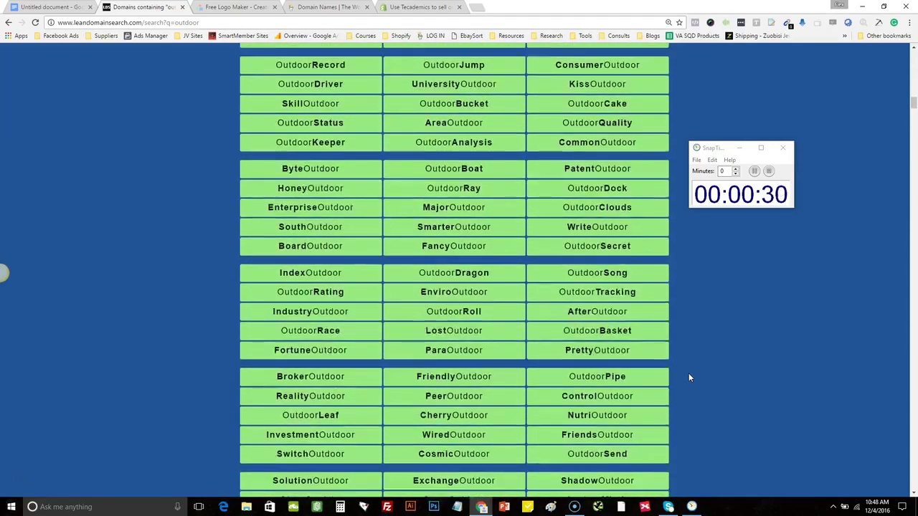
scroll(688, 377, "down", 4)
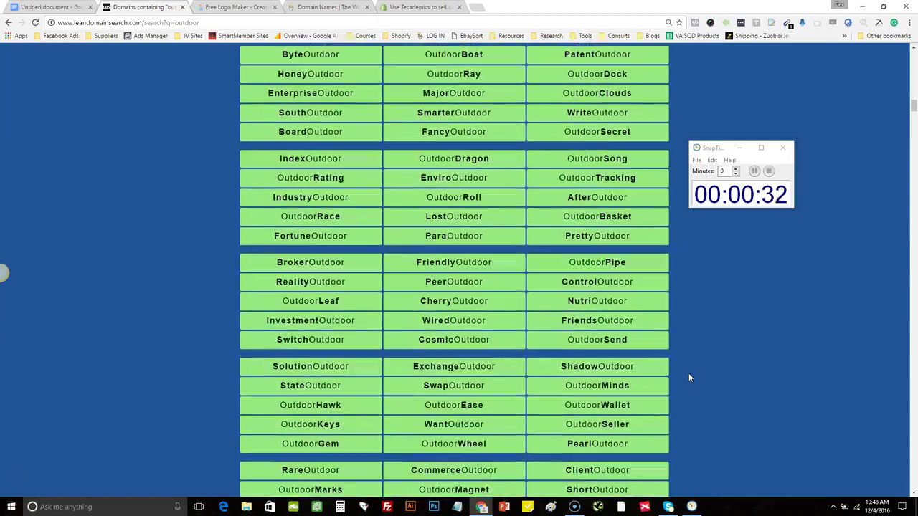
scroll(689, 377, "down", 1)
scroll(689, 377, "down", 1)
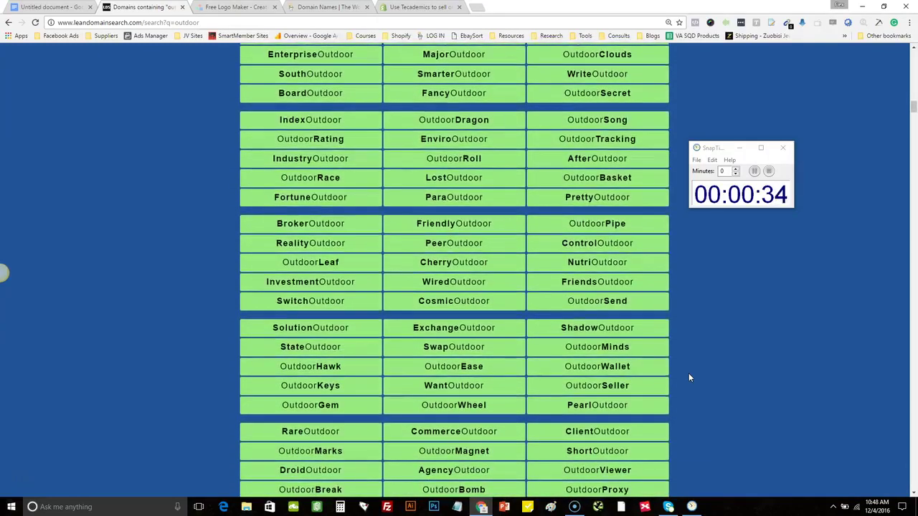
scroll(688, 377, "down", 5)
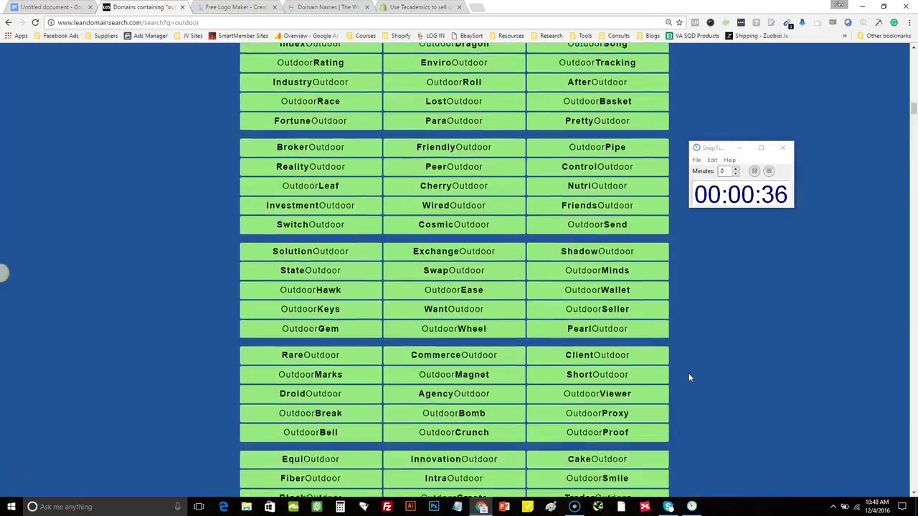
scroll(688, 377, "down", 1)
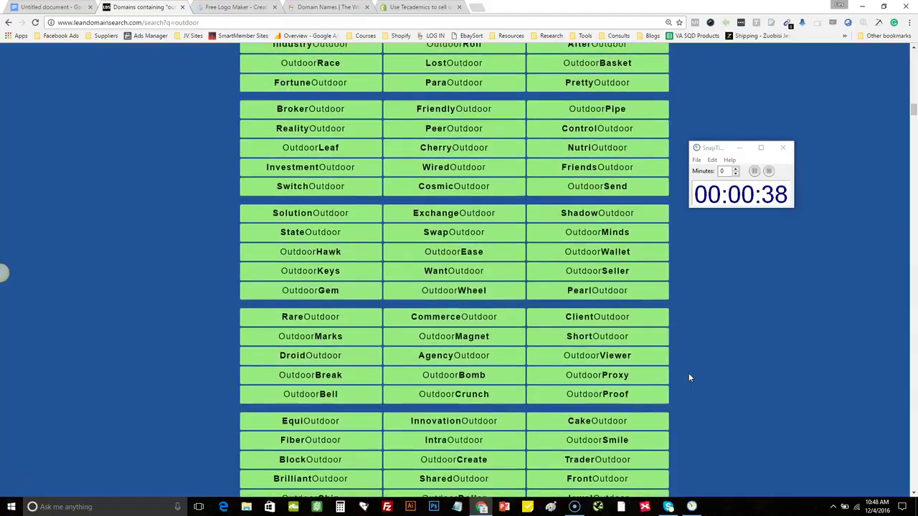
scroll(688, 378, "down", 3)
scroll(689, 377, "down", 4)
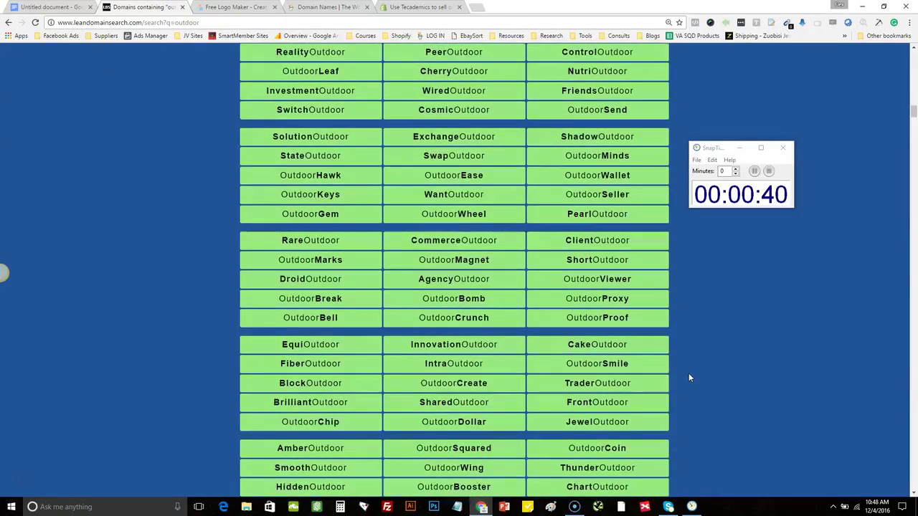
scroll(688, 377, "down", 5)
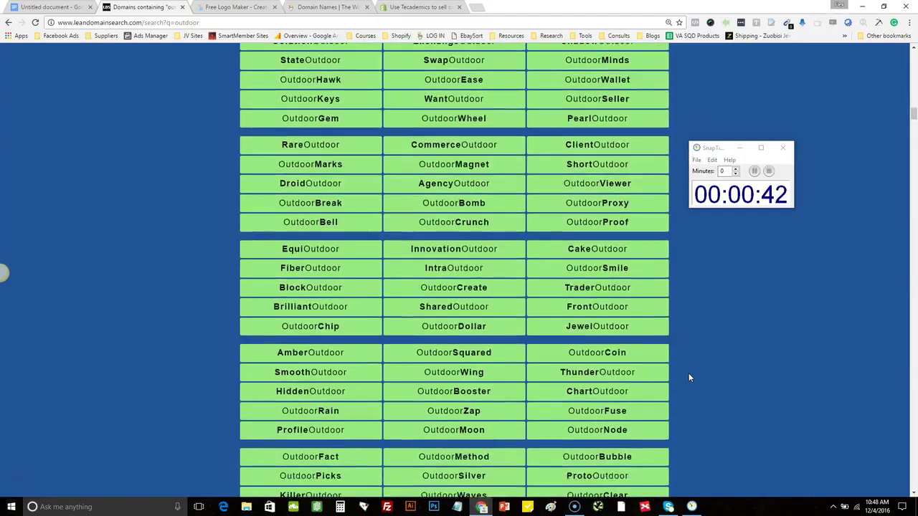
scroll(688, 377, "down", 5)
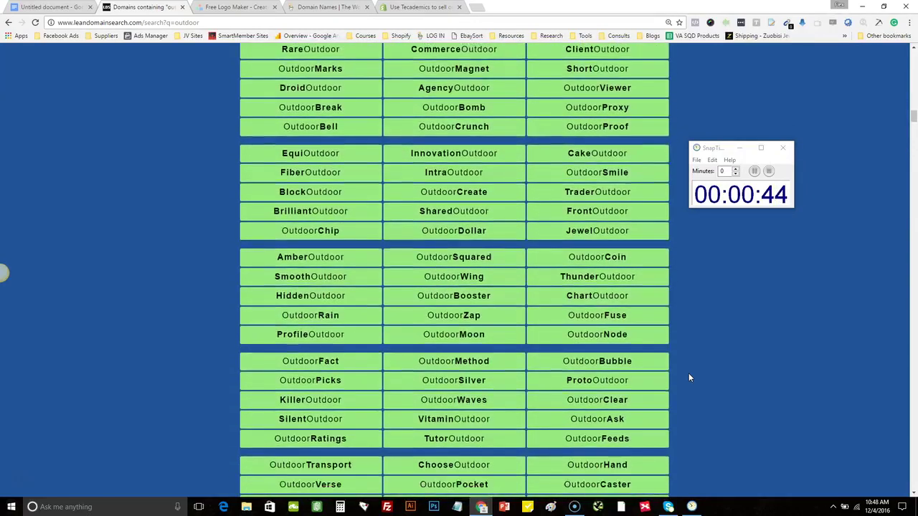
scroll(689, 377, "down", 5)
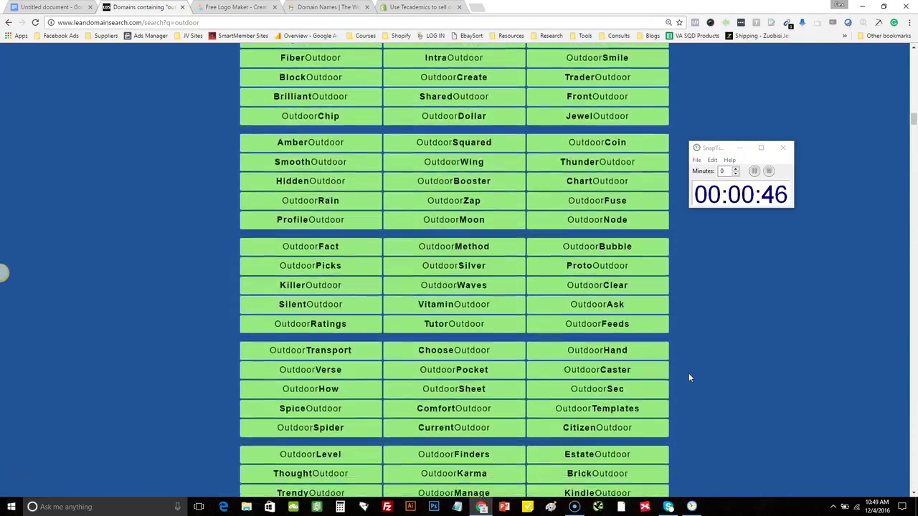
scroll(688, 377, "down", 3)
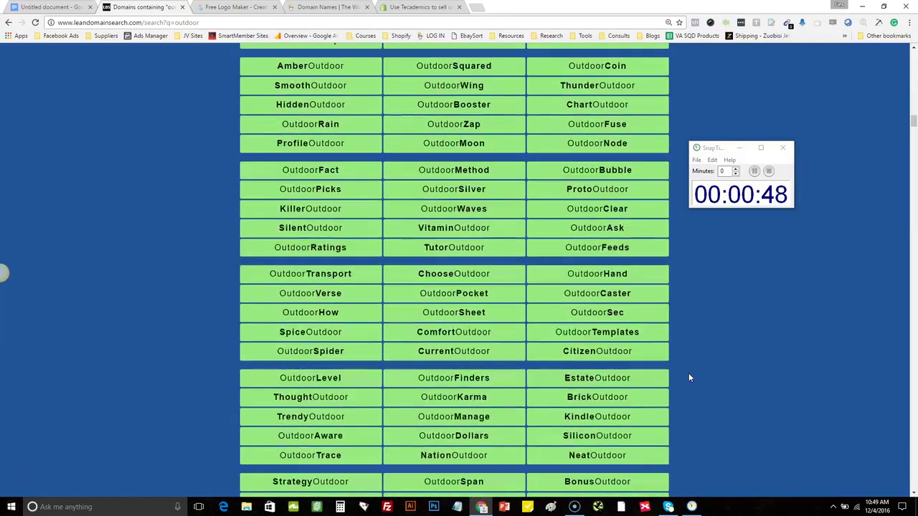
scroll(689, 377, "down", 4)
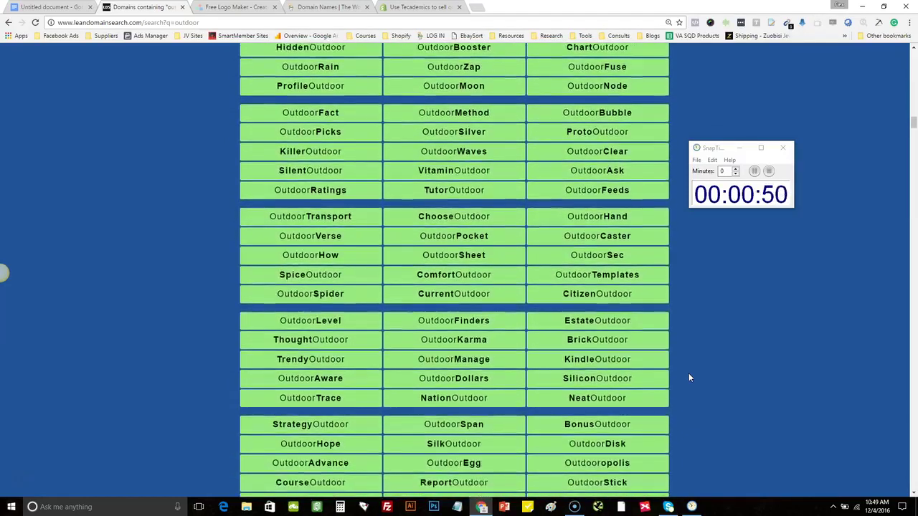
scroll(688, 377, "down", 5)
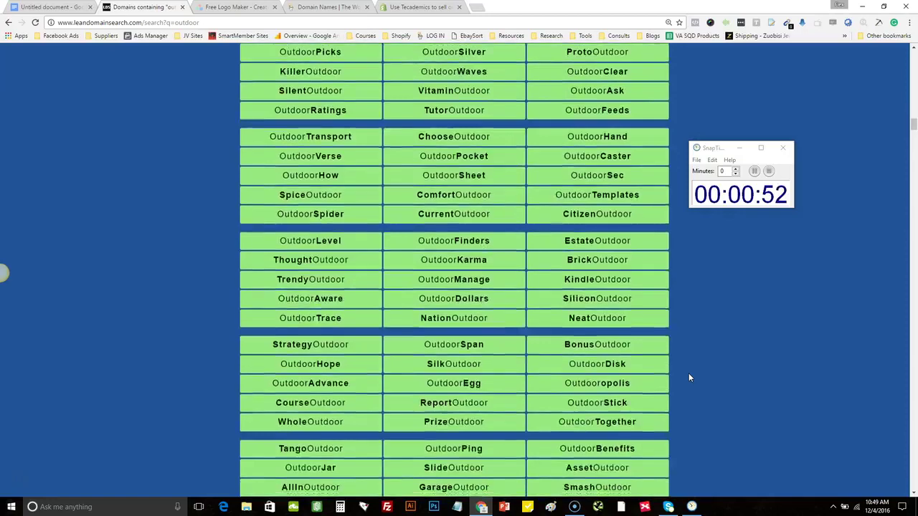
scroll(689, 377, "down", 5)
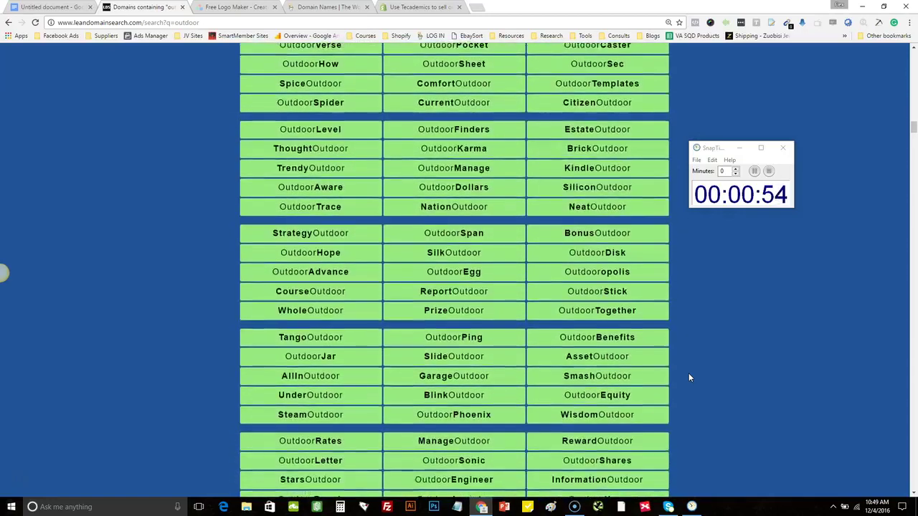
scroll(689, 377, "down", 5)
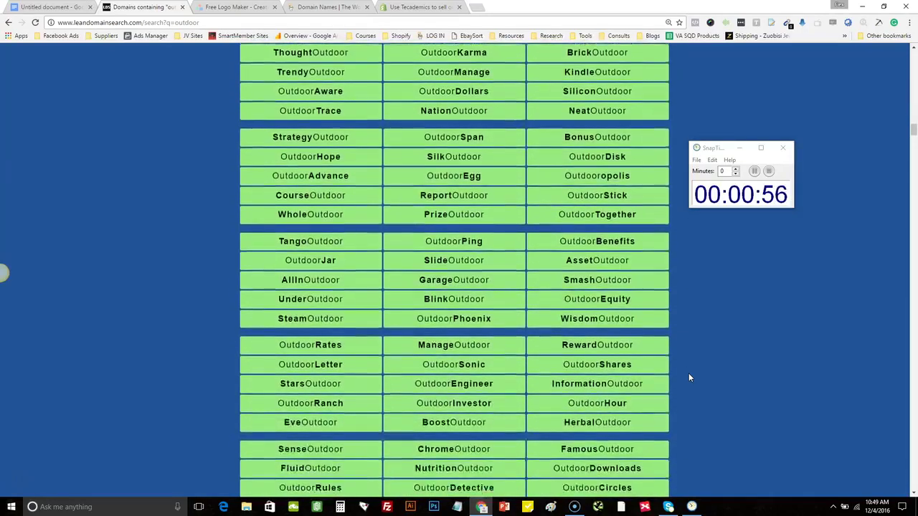
scroll(688, 377, "down", 3)
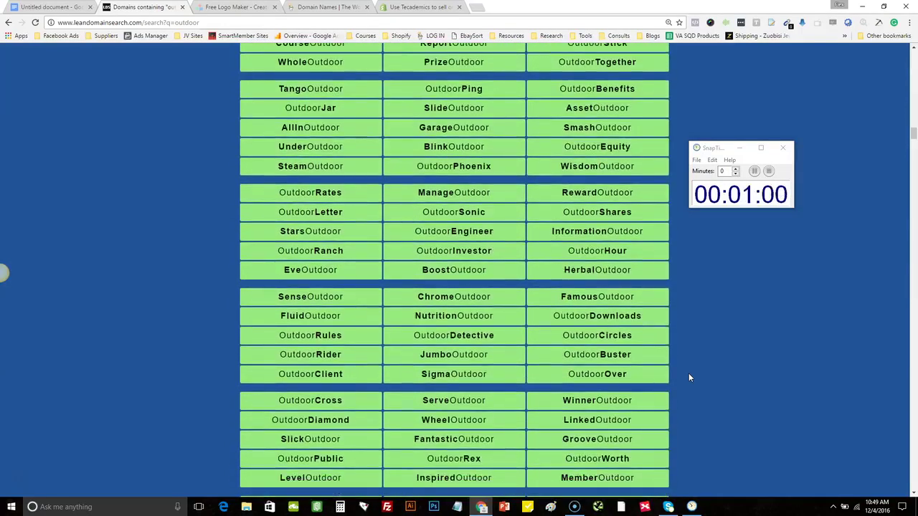
scroll(689, 377, "down", 3)
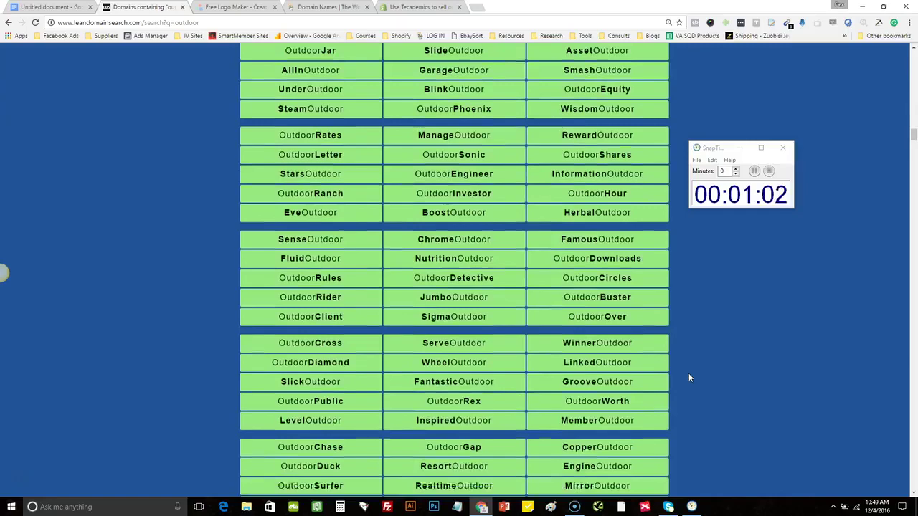
scroll(688, 378, "down", 5)
scroll(688, 378, "down", 5)
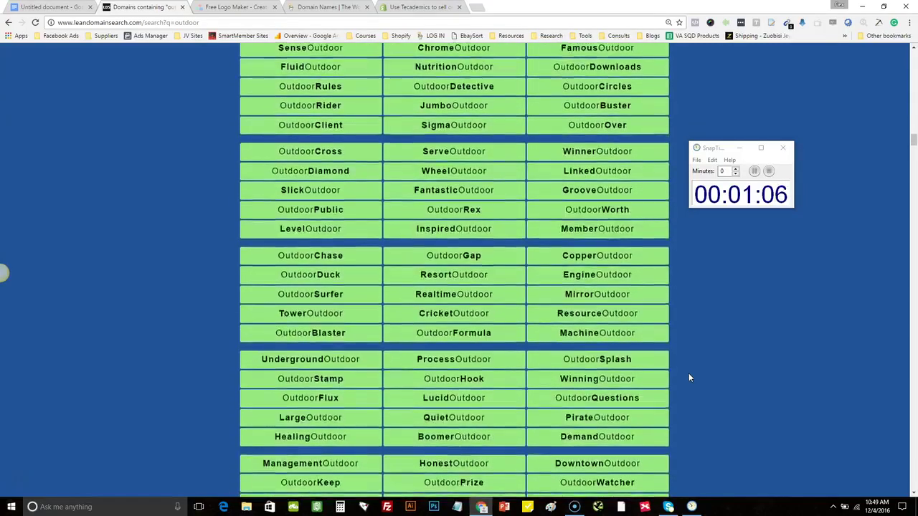
scroll(689, 378, "down", 4)
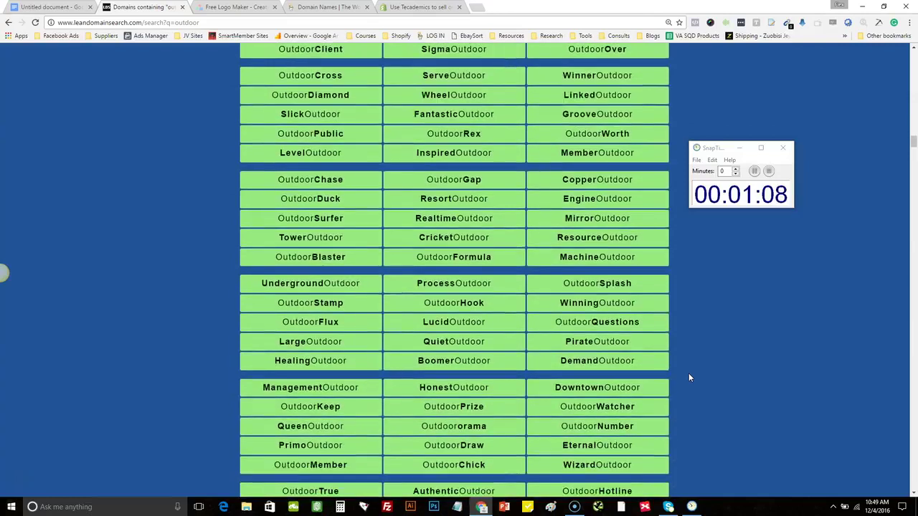
scroll(689, 378, "down", 1)
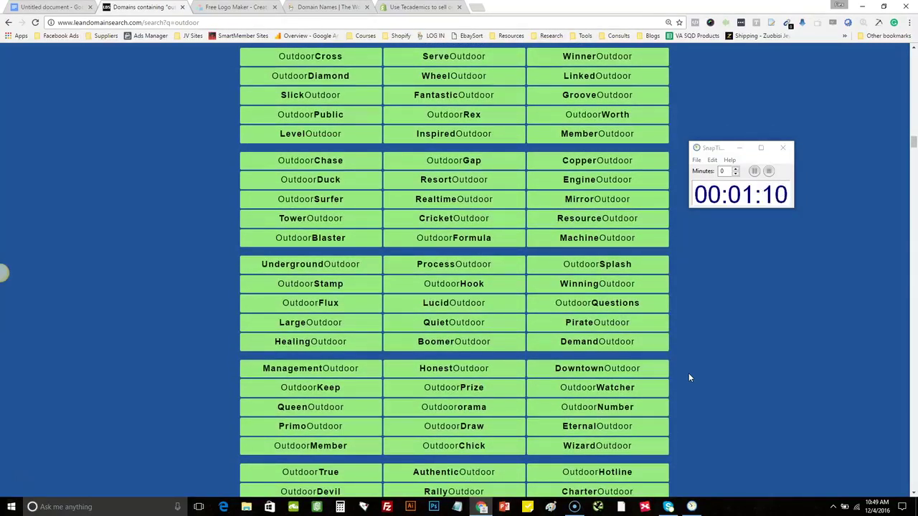
scroll(689, 378, "down", 4)
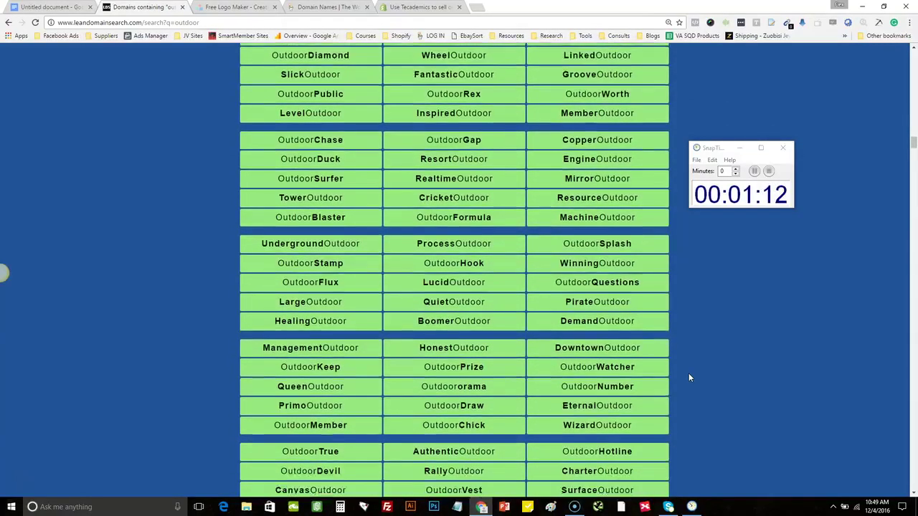
scroll(688, 376, "down", 1)
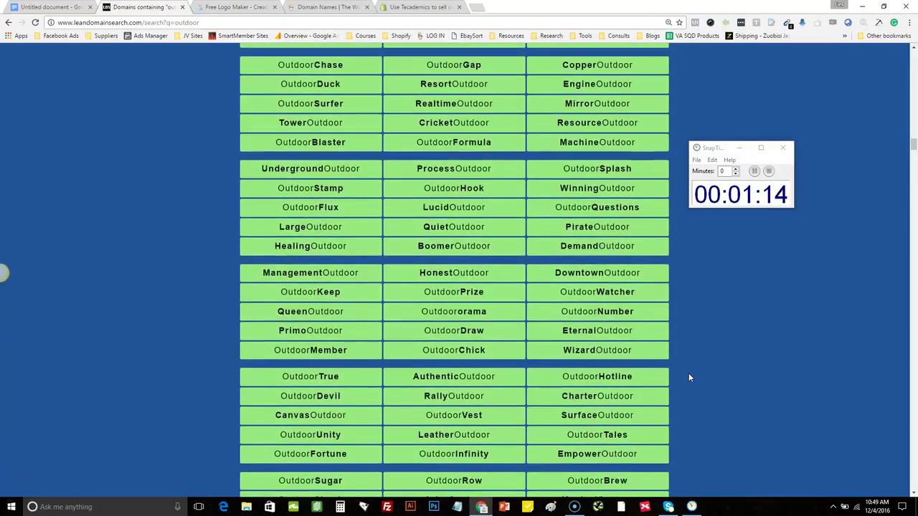
left_click(315, 390)
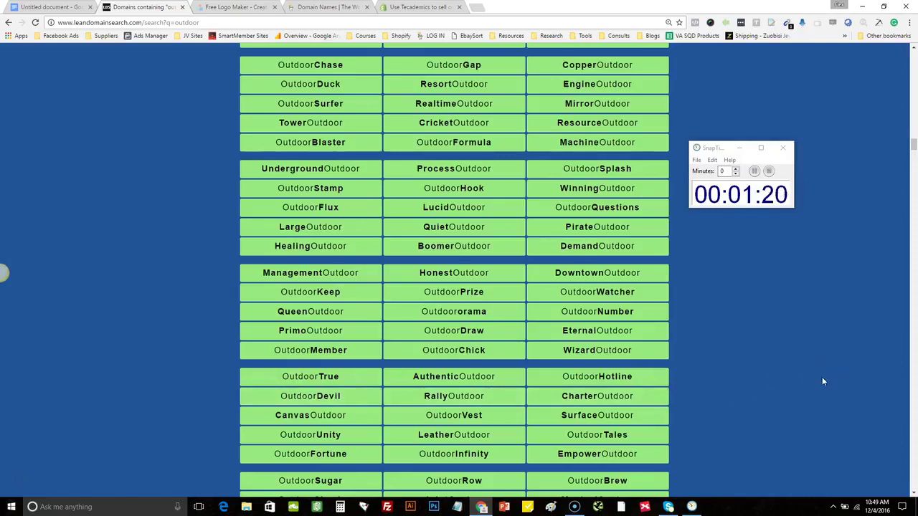
scroll(823, 382, "down", 1)
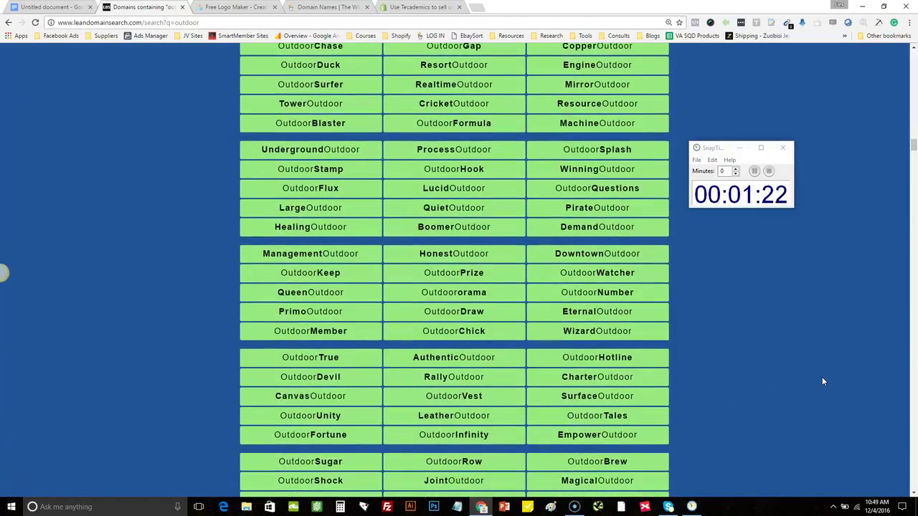
scroll(823, 382, "down", 2)
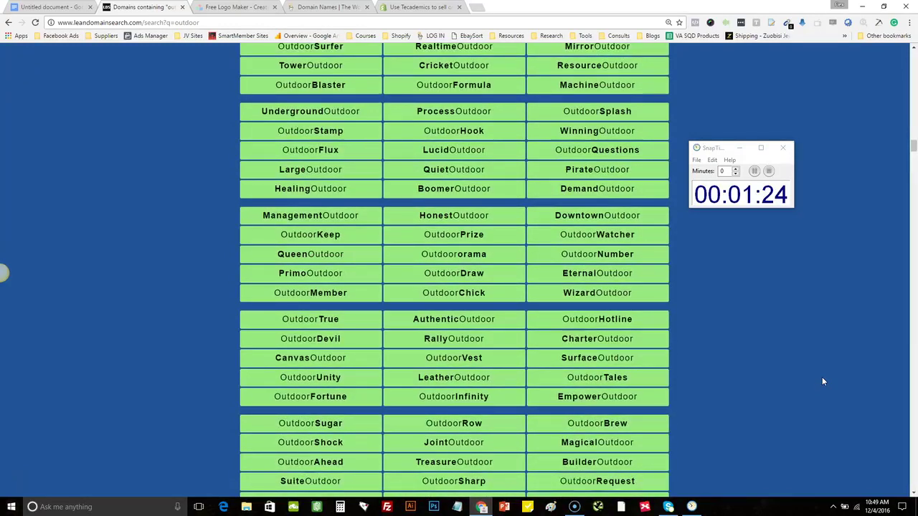
scroll(822, 382, "down", 1)
scroll(823, 381, "up", 8)
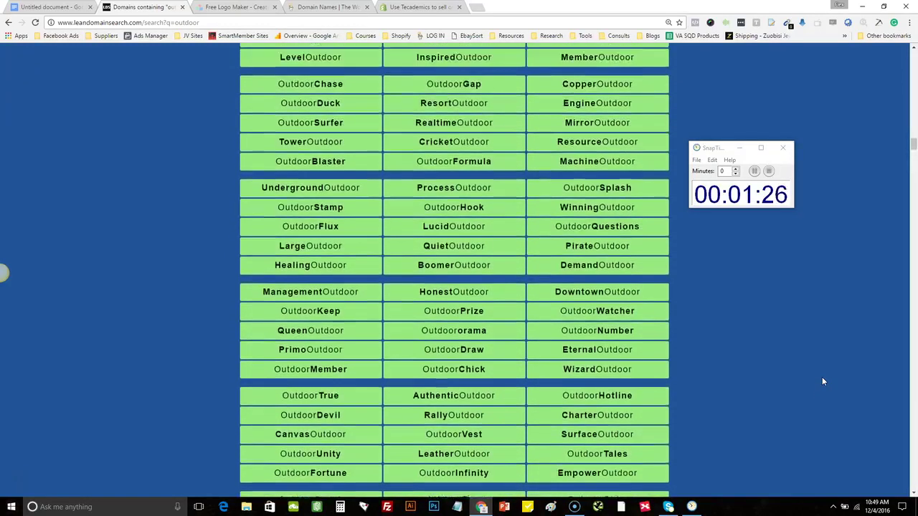
scroll(823, 381, "up", 1)
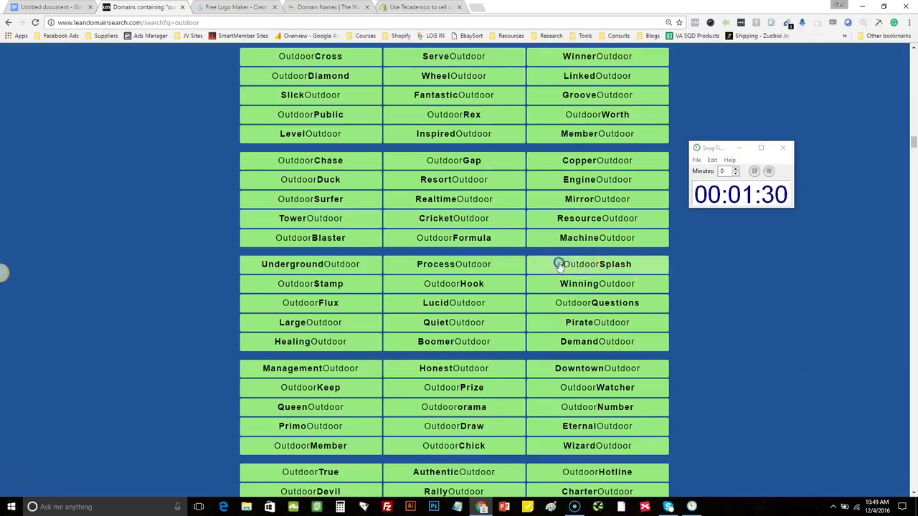
Check OutdoorSplash.com's registration options, pause the timer, and copy the domain name
left_click(637, 271)
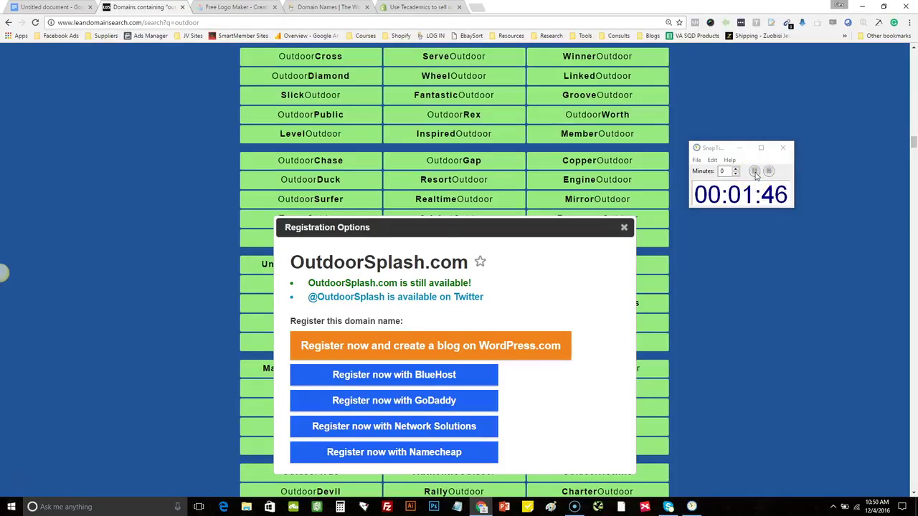
left_click(755, 172)
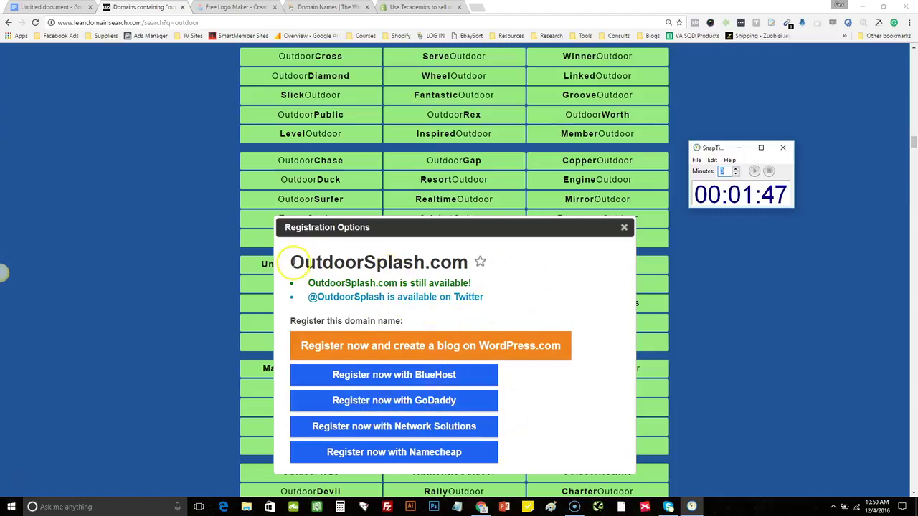
left_click_drag(290, 263, 485, 267)
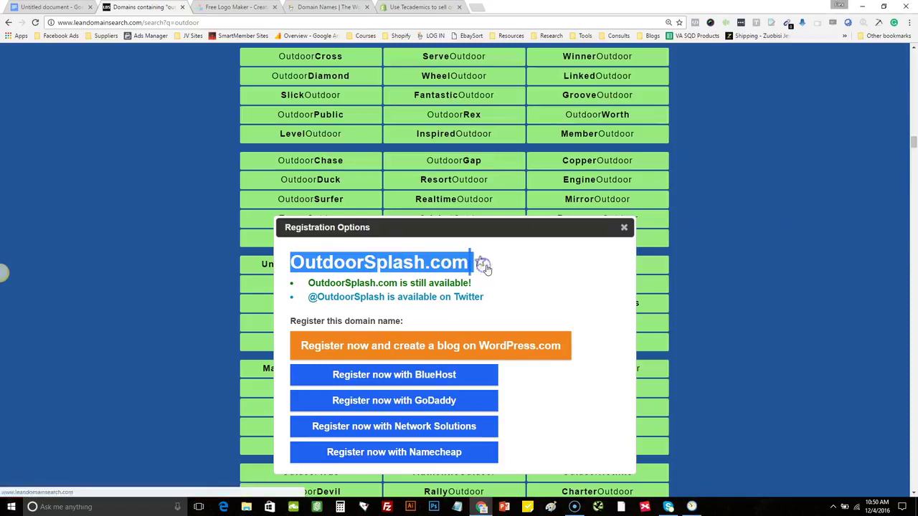
left_click(346, 261)
left_click_drag(290, 262, 466, 265)
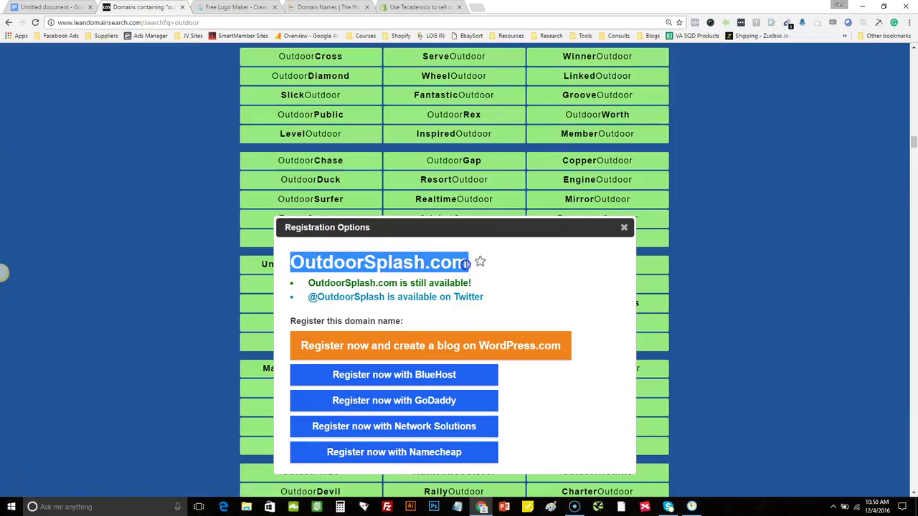
right_click(433, 263)
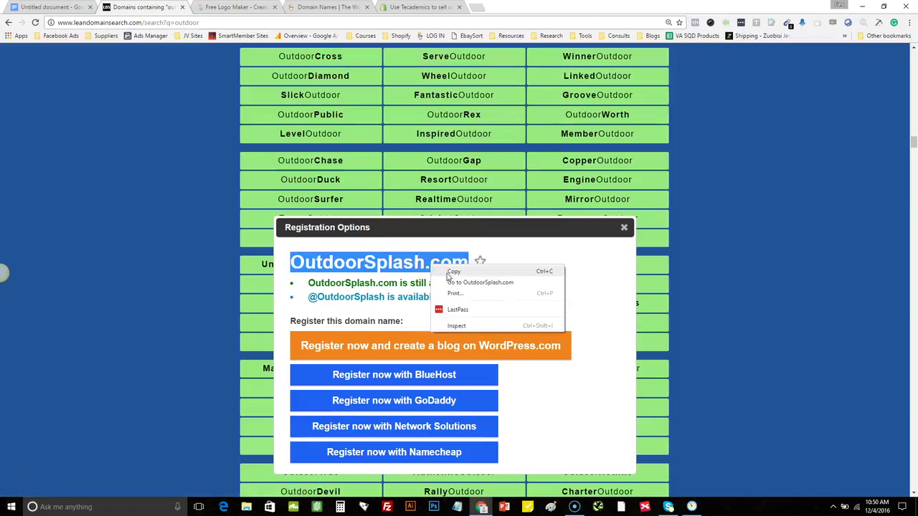
left_click(453, 273)
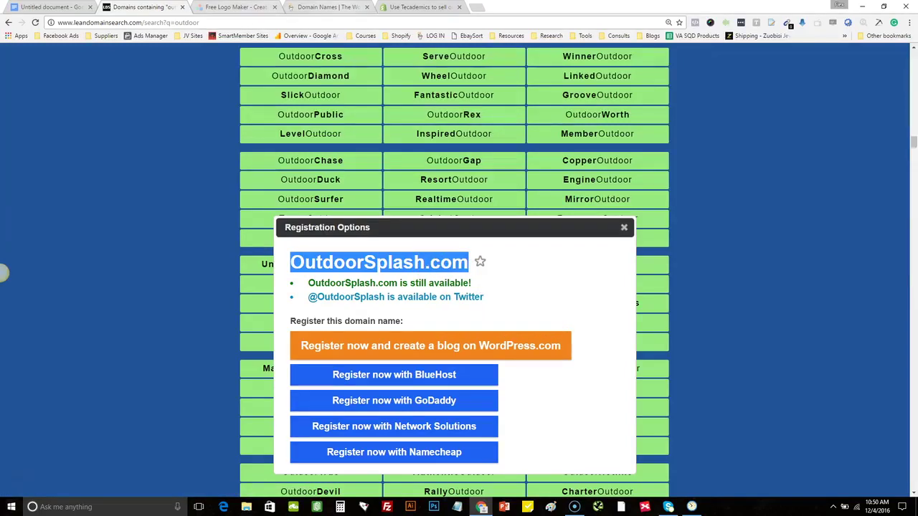
Paste OutdoorSplash.com into GoDaddy's domain search box
key("ctrl+4")
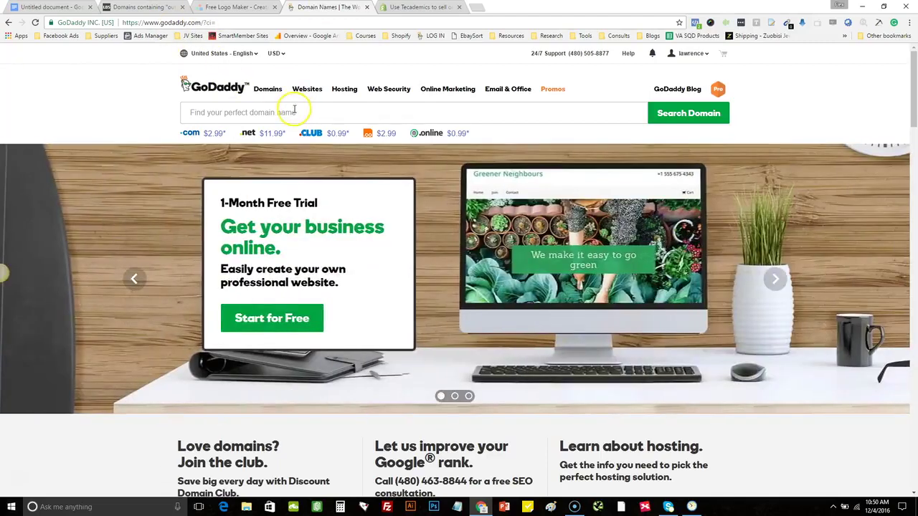
left_click(293, 112)
key("ctrl+v")
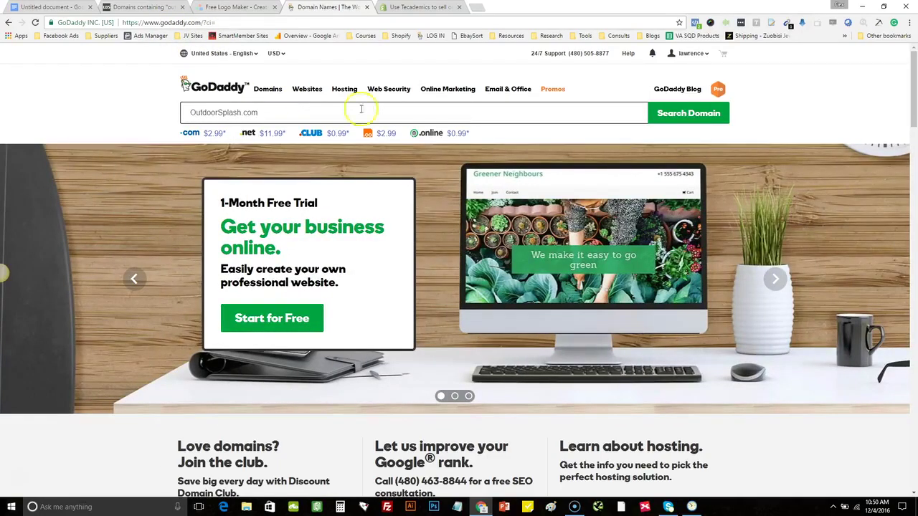
Select outdoorsplash.com ($2.99) on GoDaddy and continue to the cart without extra add-ons
left_click(708, 115)
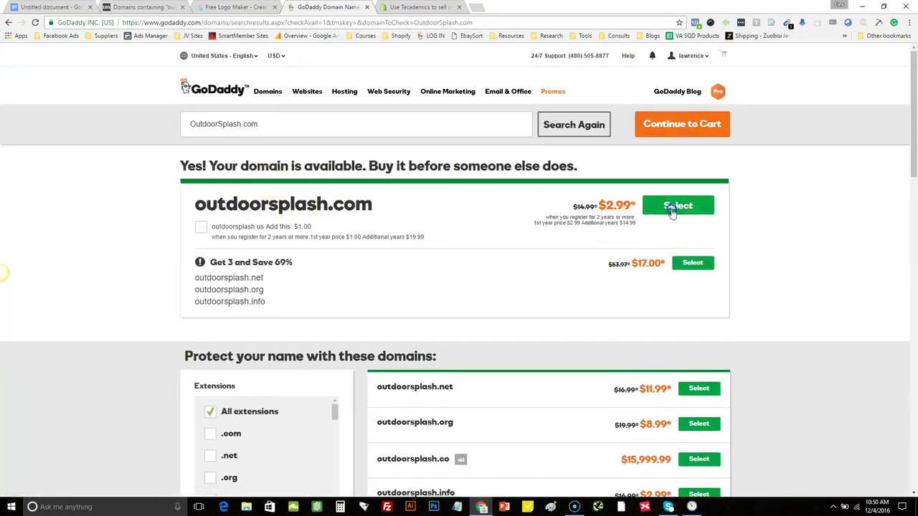
left_click(676, 206)
left_click(686, 124)
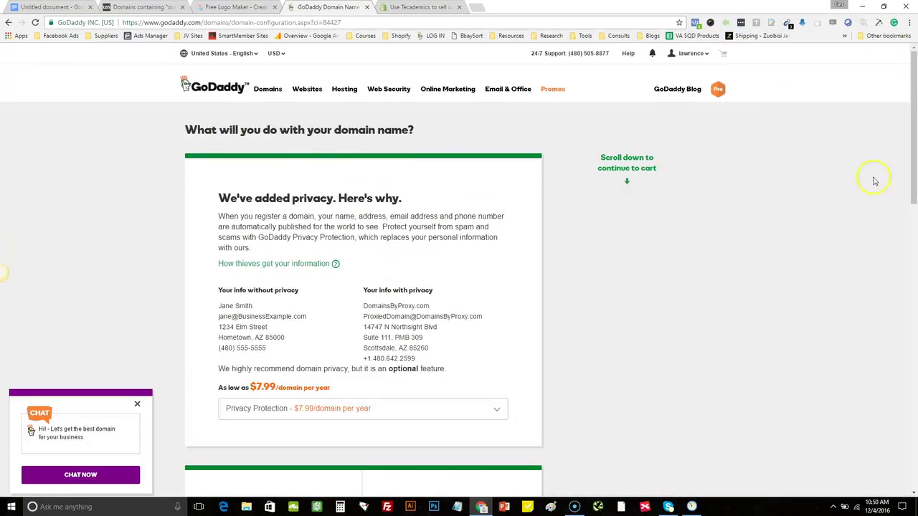
left_click_drag(914, 127, 915, 320)
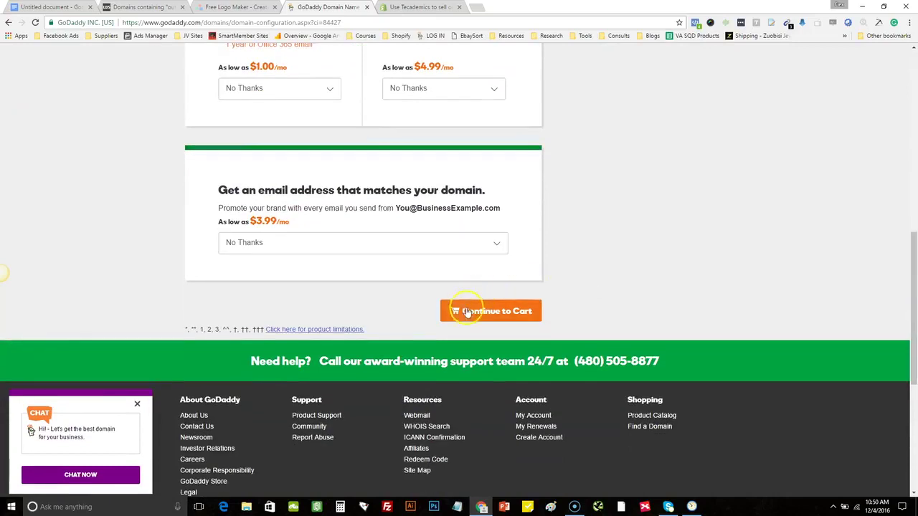
left_click(467, 311)
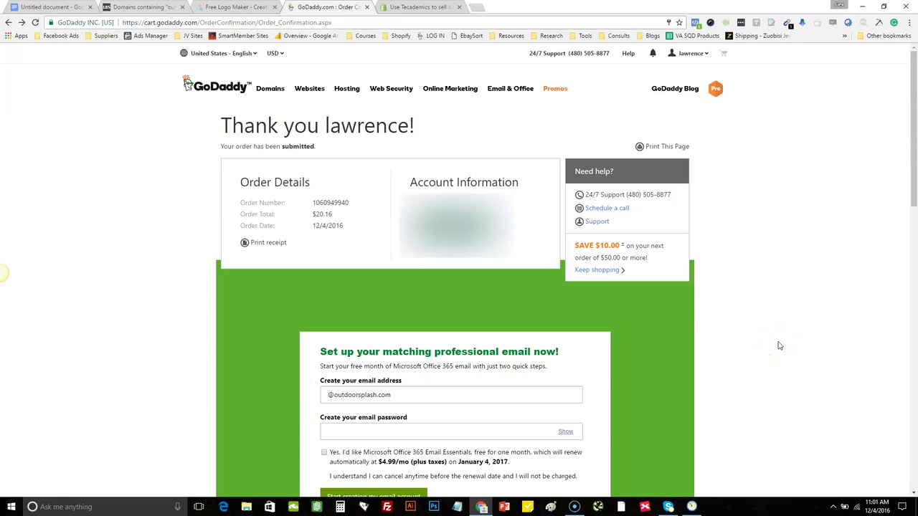
scroll(905, 153, "down", 1)
left_click(331, 396)
left_click(331, 395)
left_click(481, 6)
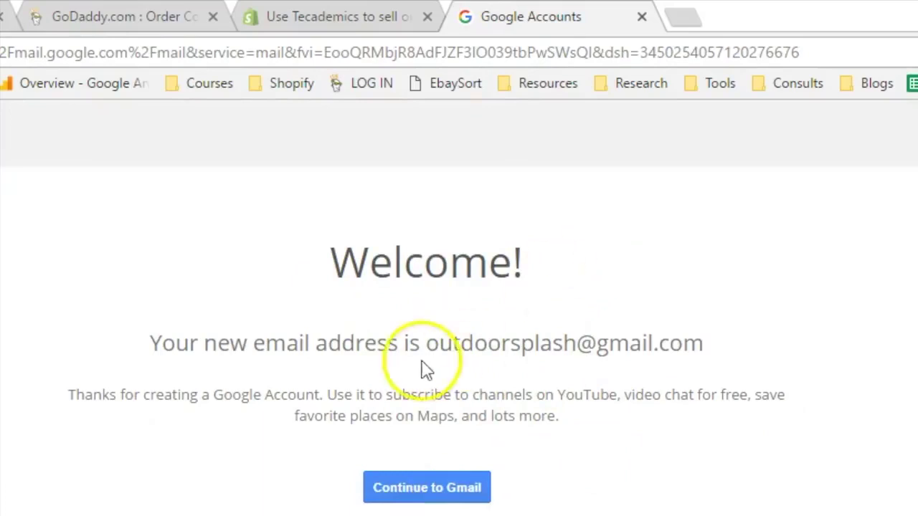
Check the new outdoorsplash Gmail address on the Google welcome page, then return to GoDaddy's order page
left_click_drag(426, 345, 815, 324)
left_click(819, 325)
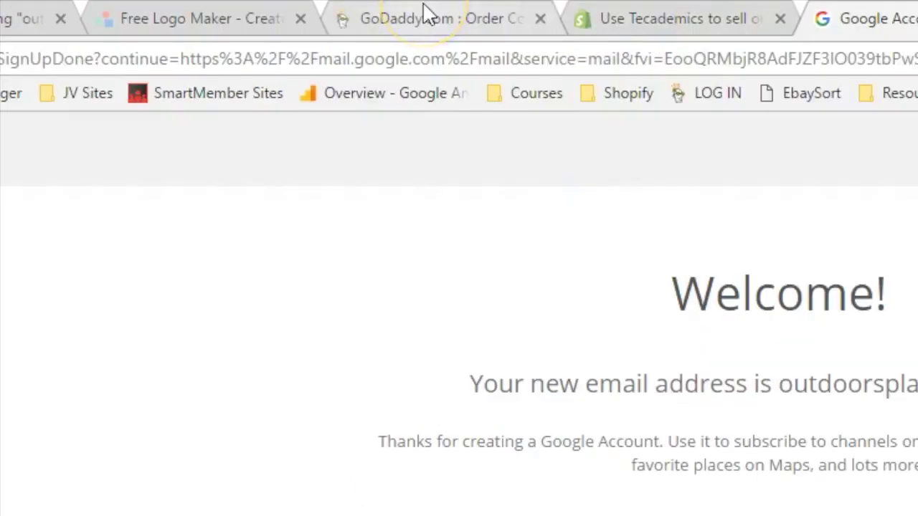
left_click(428, 15)
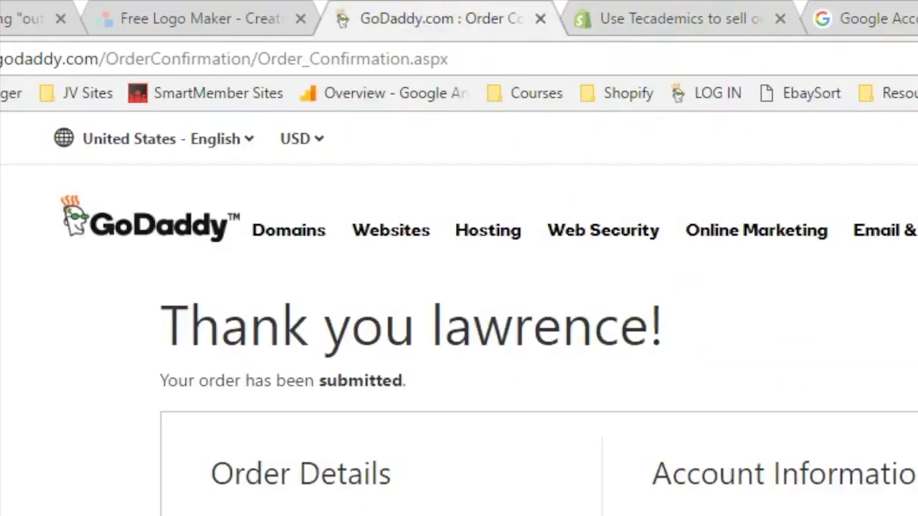
Go to the GoDaddy account overview and manage the Workspace Email product
mouse_move(910, 150)
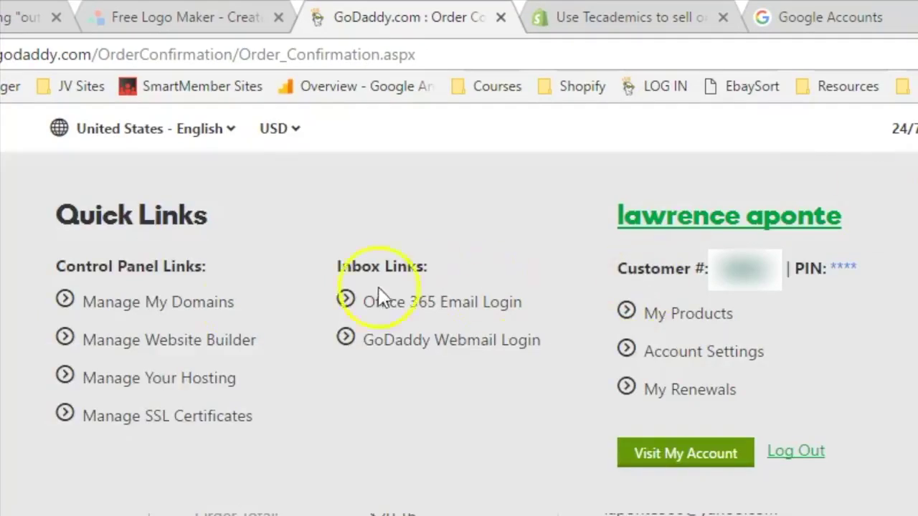
left_click(678, 456)
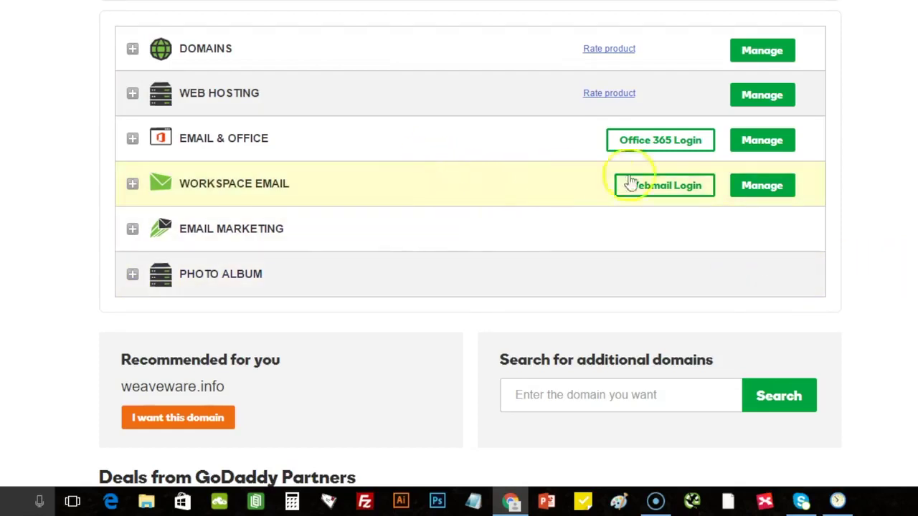
left_click(744, 192)
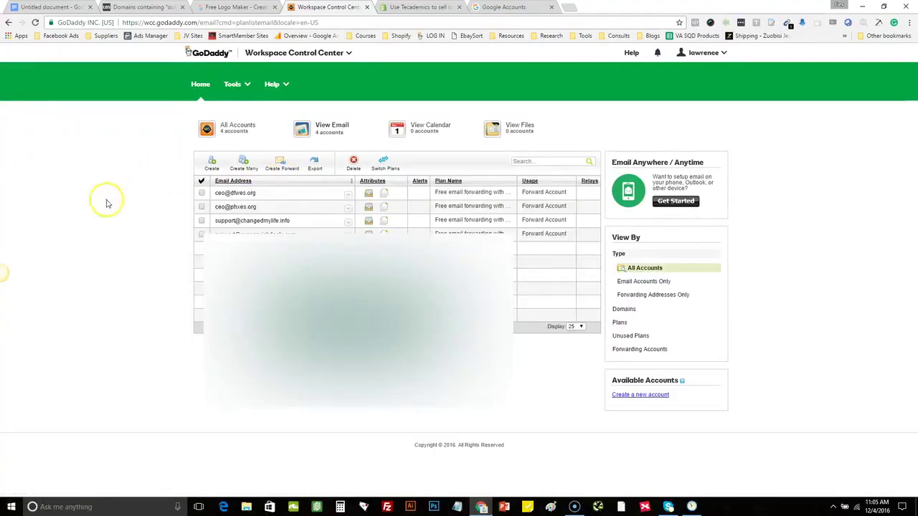
Create a new forward from the support address on outdoorsplash.com
left_click(280, 168)
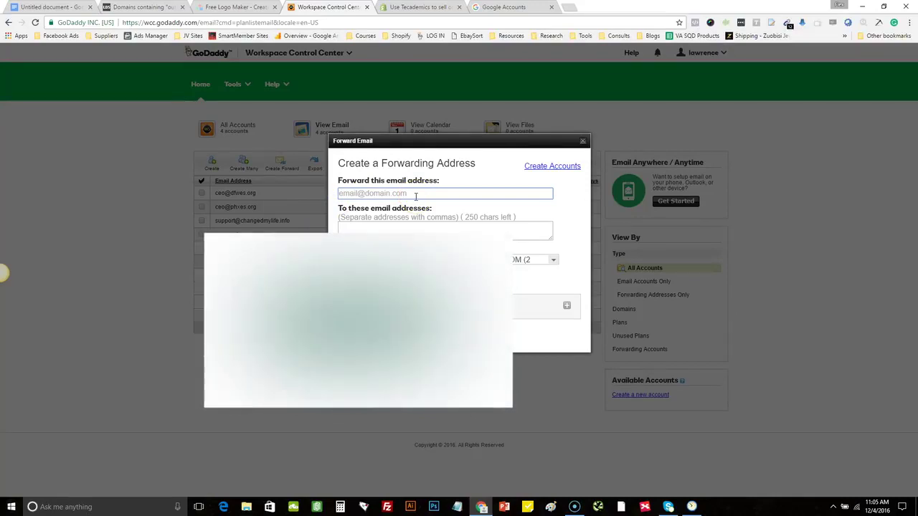
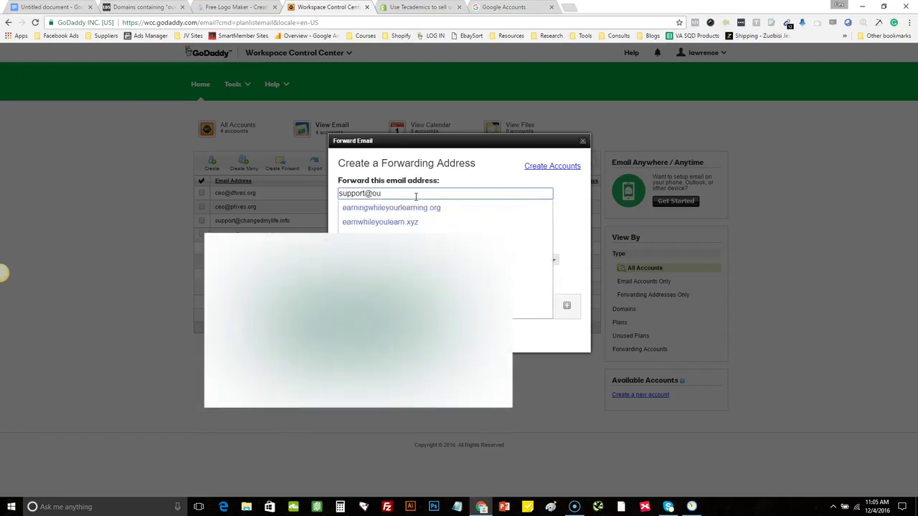
left_click(399, 236)
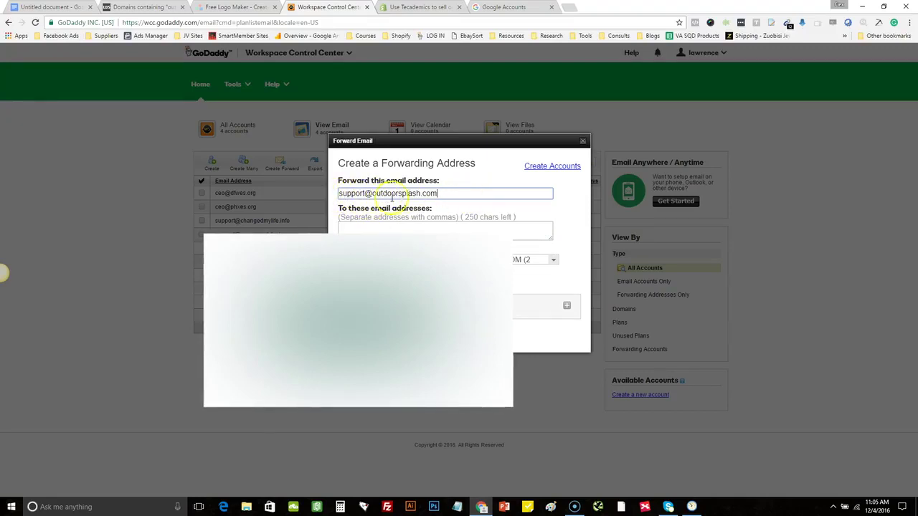
left_click(368, 230)
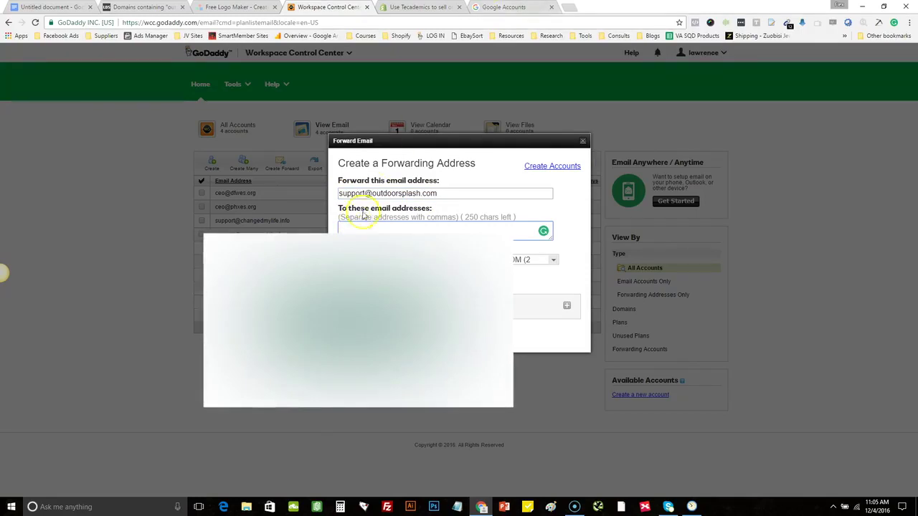
Set the forward's destination to the outdoorsplash Gmail address and save it
left_click_drag(372, 194, 420, 194)
key("ctrl+c")
left_click(404, 231)
key("ctrl+v")
type("@gmail.com")
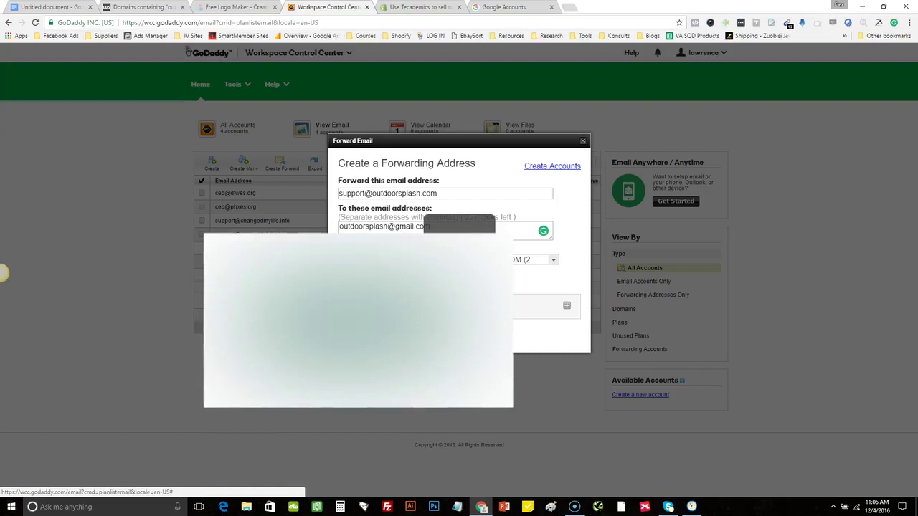
key("Return")
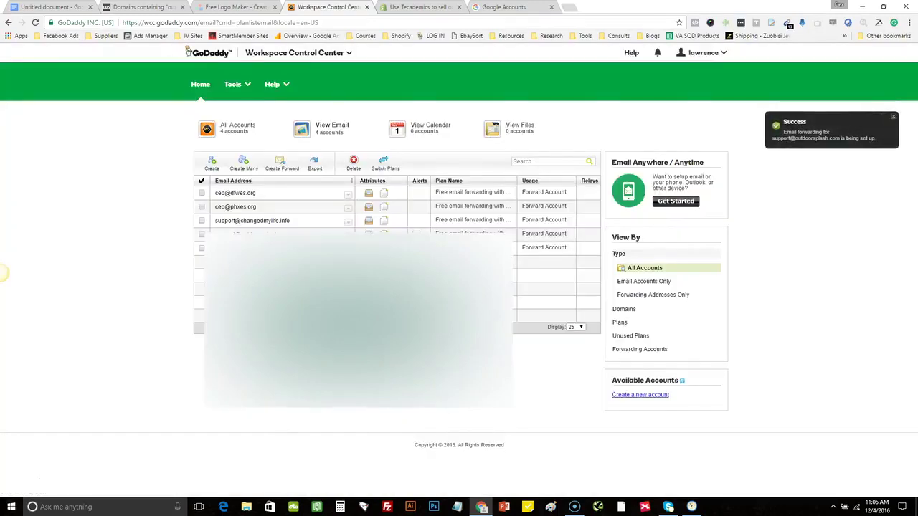
left_click(348, 233)
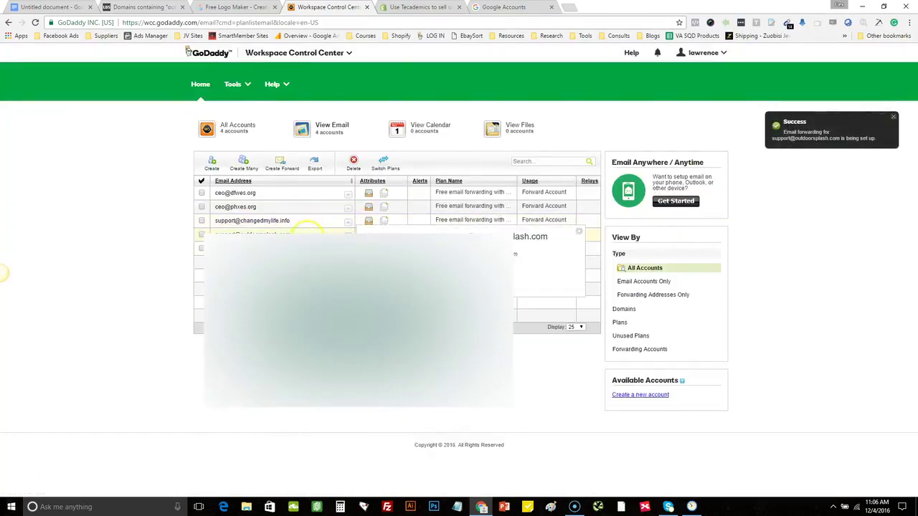
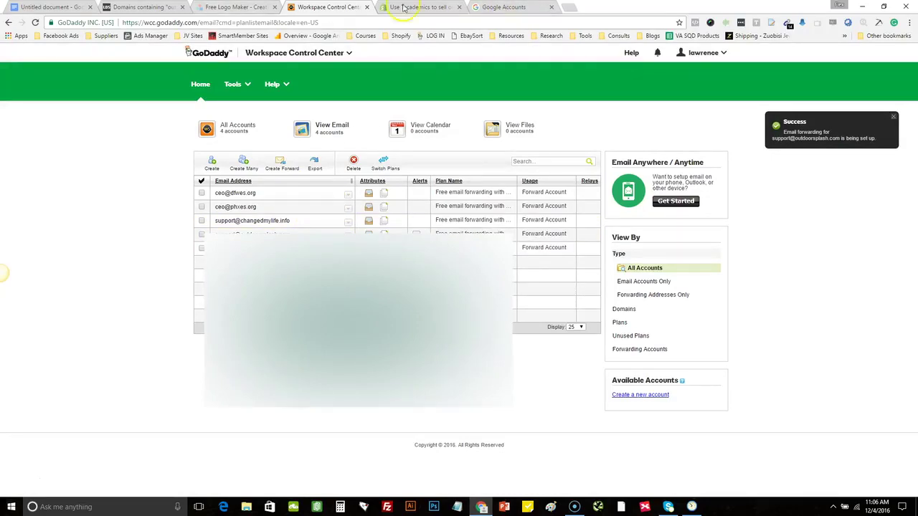
Close the Workspace Control Center and Google Accounts tabs to return to the Shopify signup page
left_click(368, 8)
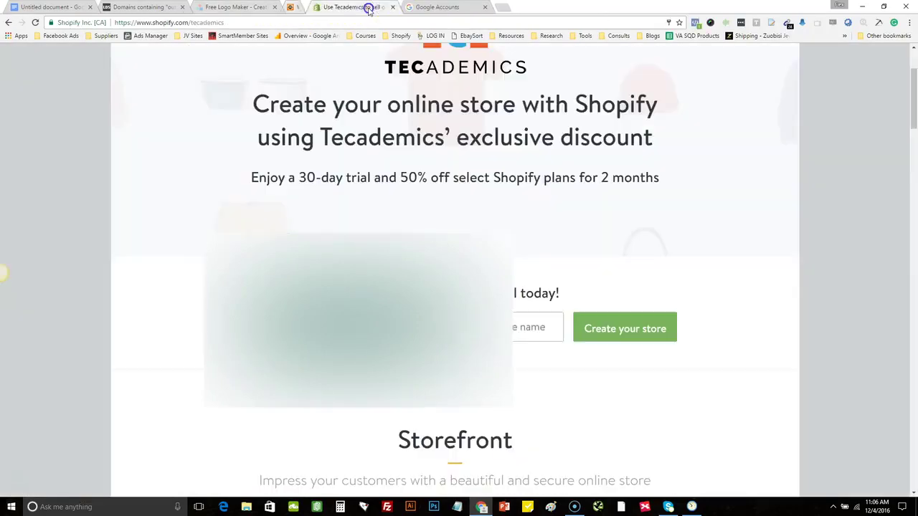
left_click(420, 7)
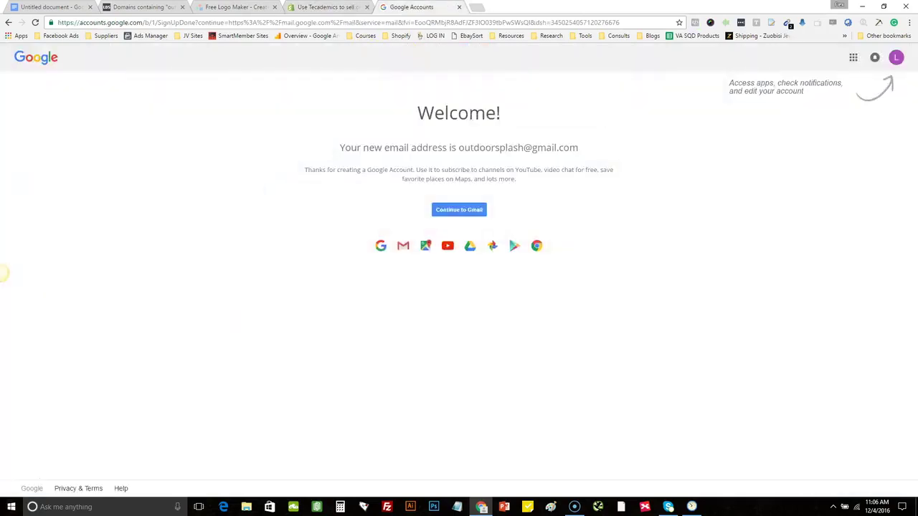
left_click(459, 7)
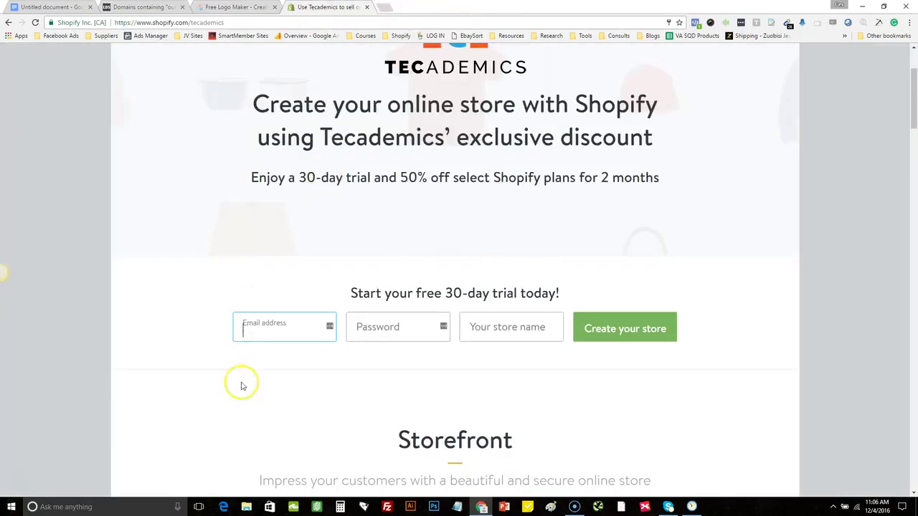
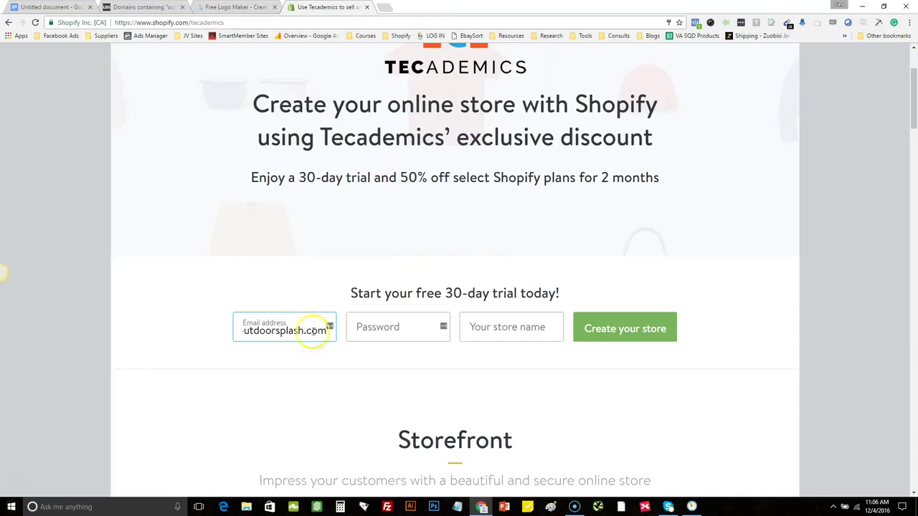
Sign up with the support email, an account password and store name 'outdoorsplash', then create the store
left_click(380, 333)
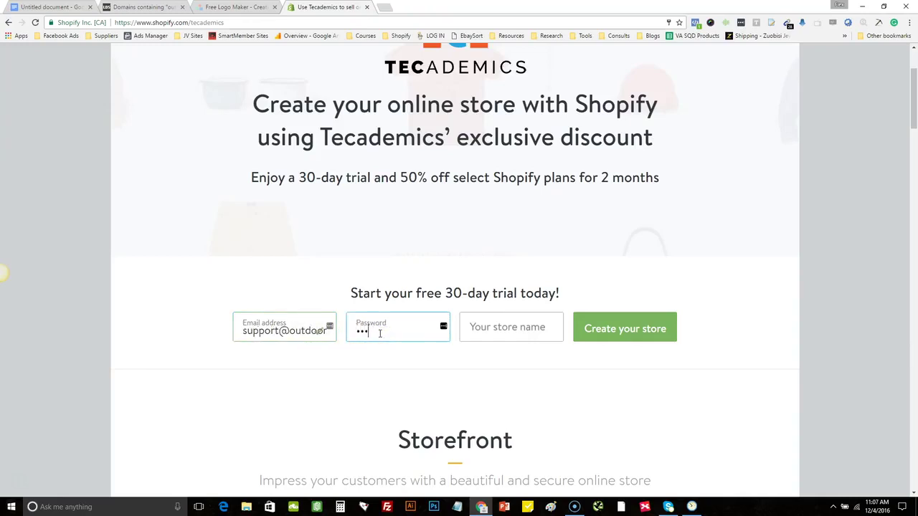
type("••")
left_click(492, 330)
type("outdoorsplash")
left_click(622, 328)
left_click(622, 327)
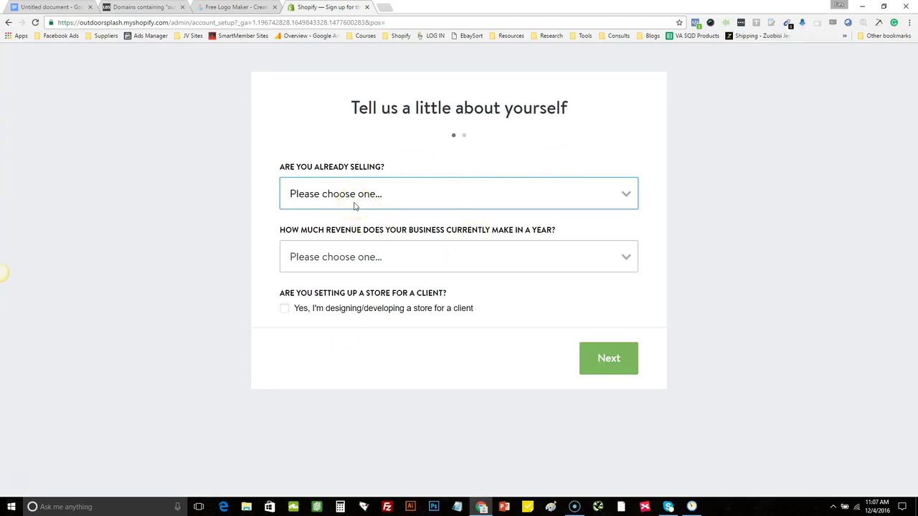
Answer 'I'm not selling products yet' and '$0 (I'm just getting started)' revenue, then continue
left_click(354, 204)
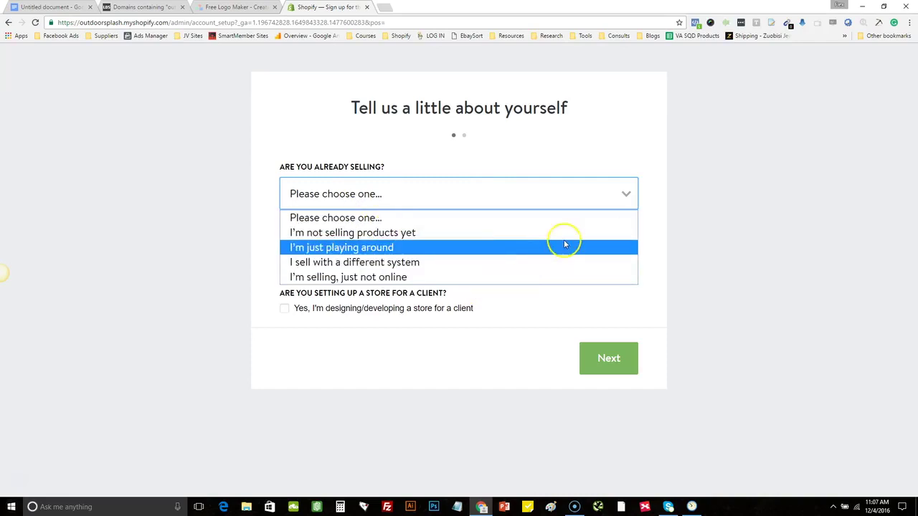
left_click(304, 236)
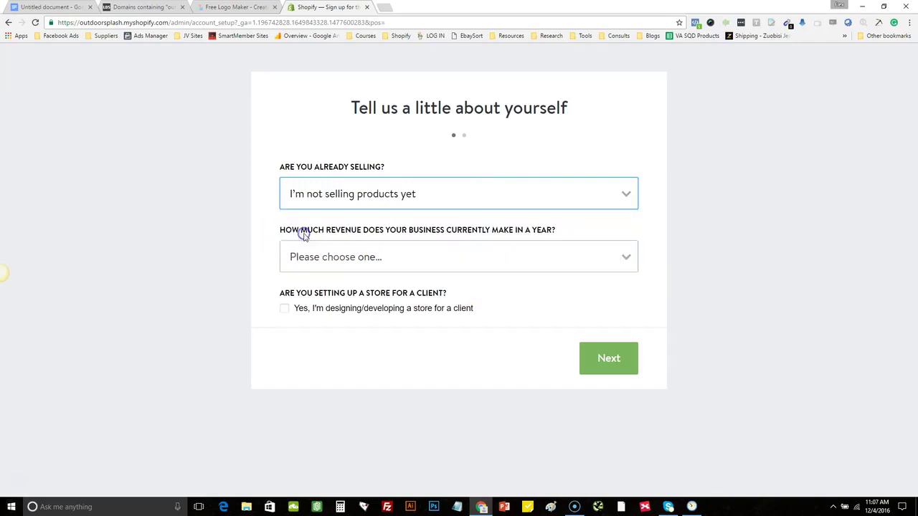
left_click(433, 263)
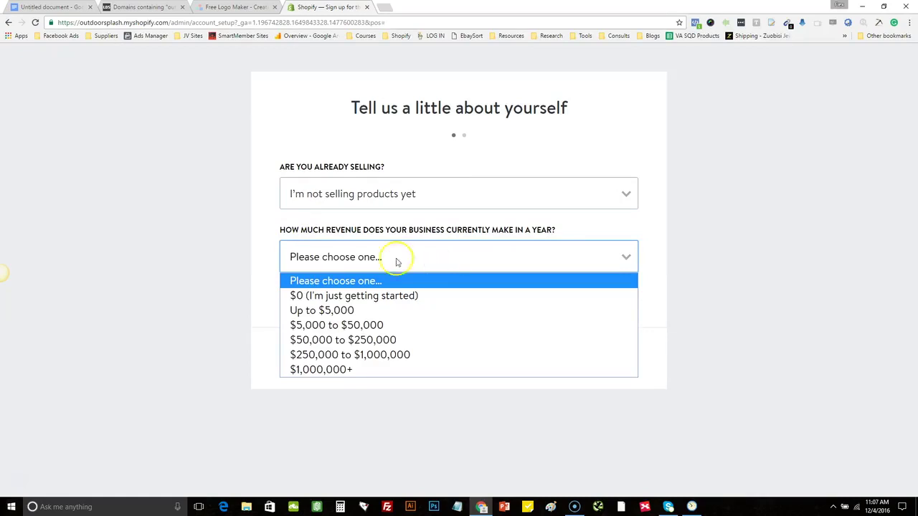
left_click(348, 295)
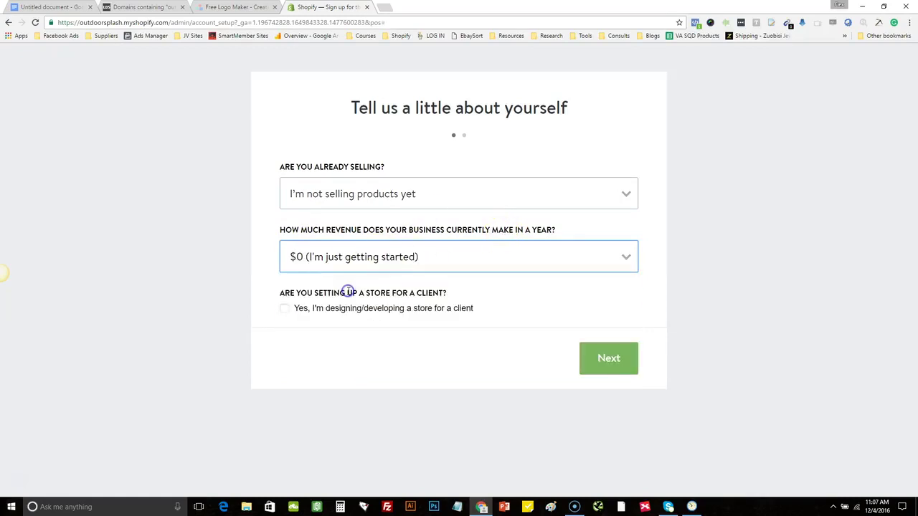
left_click(597, 360)
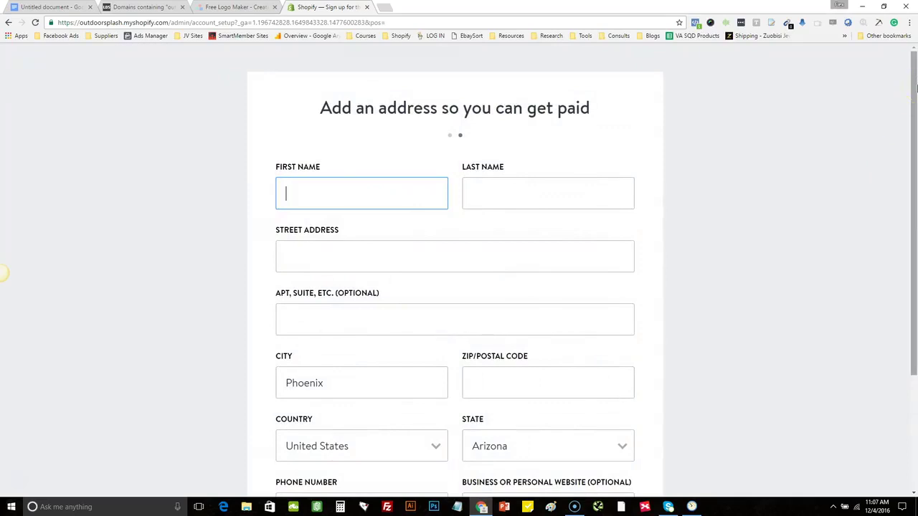
Enter the owner's first and last name, moving the surname from the first-name field into the last-name field
left_click_drag(916, 86, 916, 68)
left_click(333, 193)
left_click_drag(334, 192, 395, 191)
key("ctrl+c")
key("BackSpace")
left_click(522, 197)
key("ctrl+v")
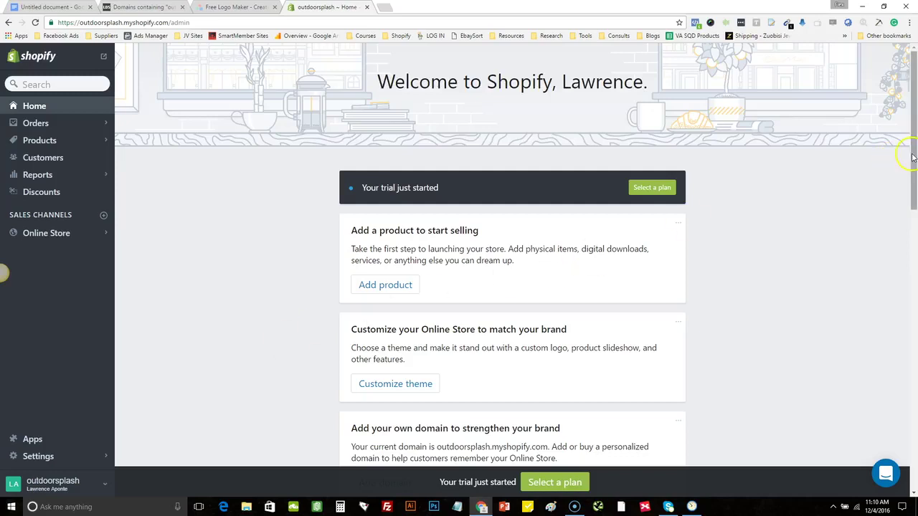
In General settings, keep Pound (lb) as the default weight unit, then go to Payments settings
left_click(36, 456)
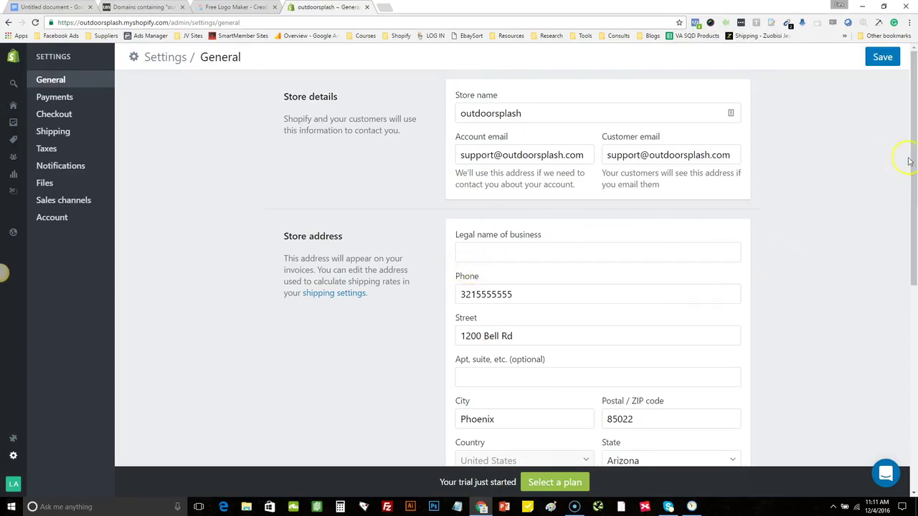
left_click_drag(915, 162, 914, 359)
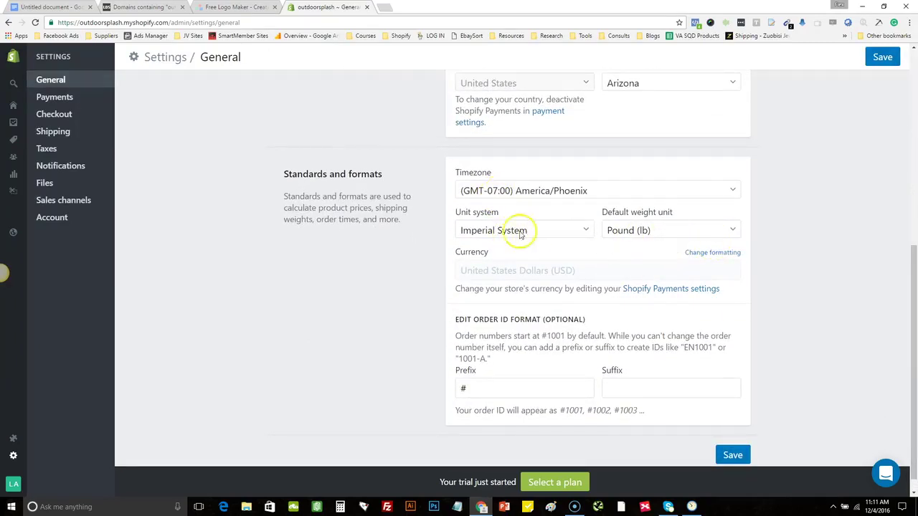
left_click(641, 233)
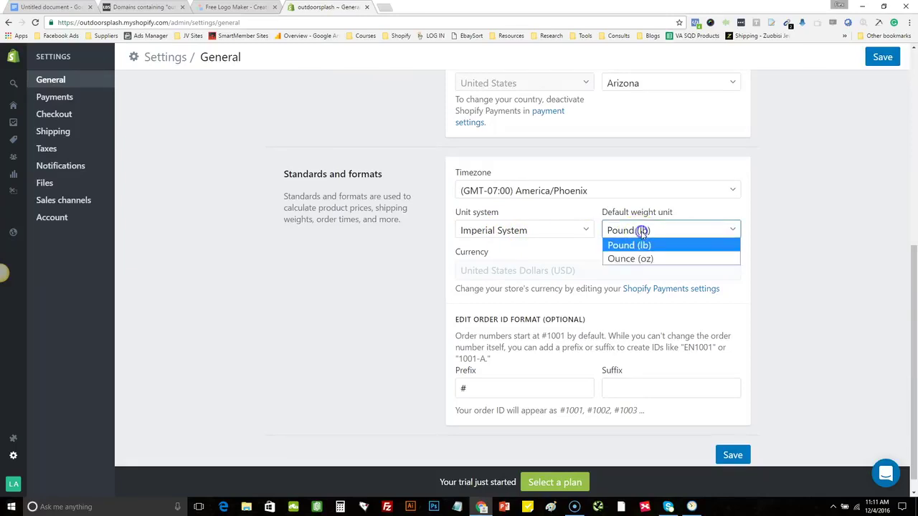
left_click(652, 247)
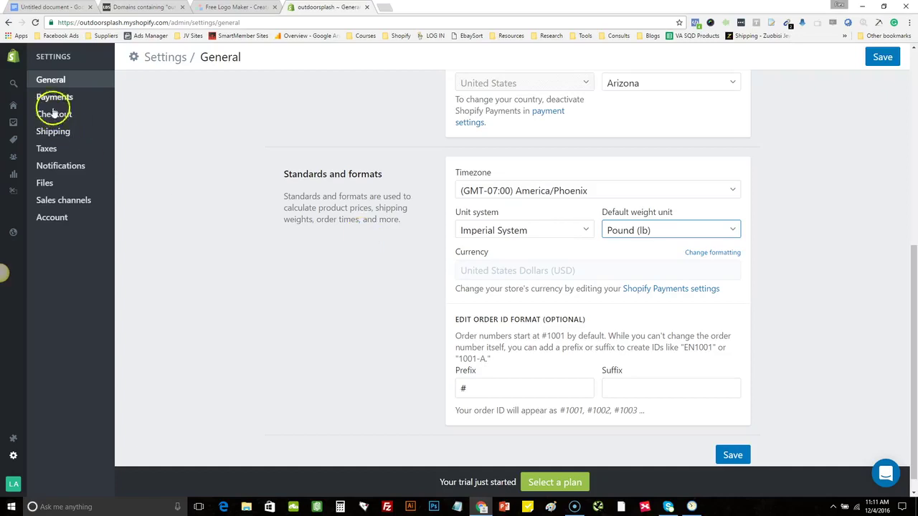
left_click_drag(915, 357, 907, 85)
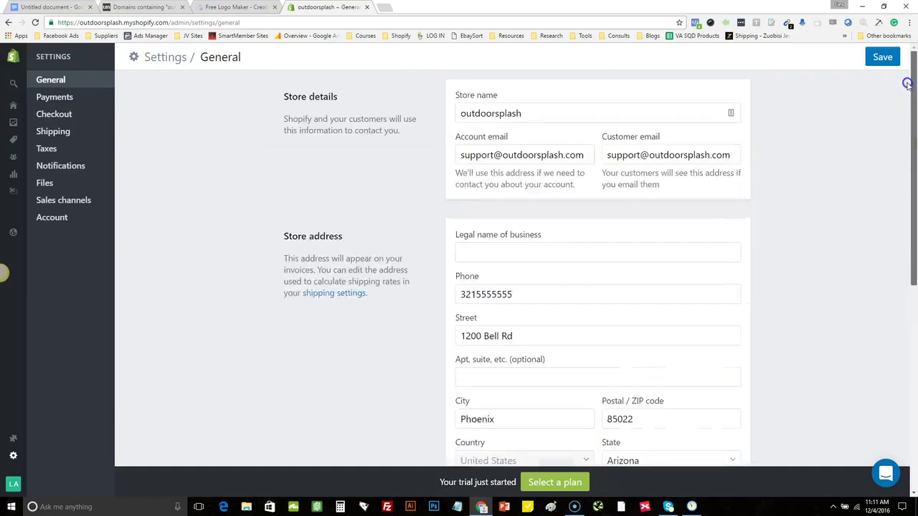
left_click(78, 99)
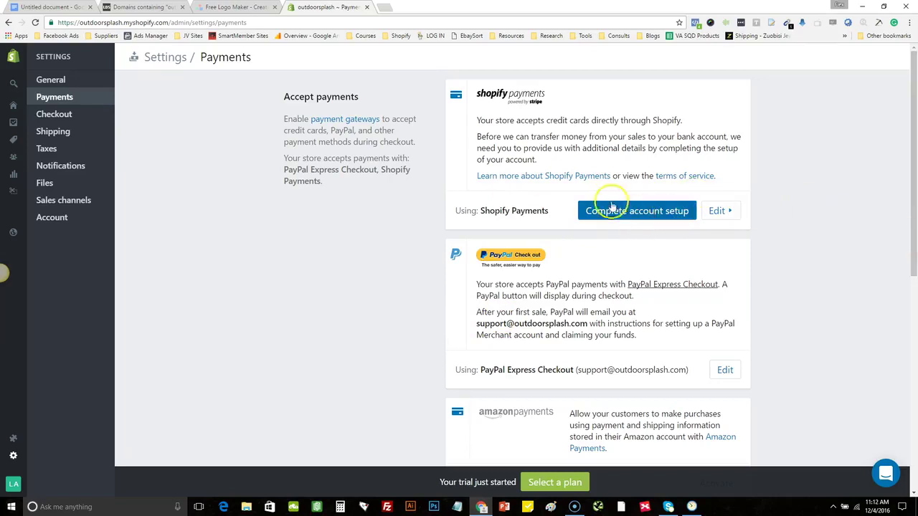
Start the Shopify Payments account setup with Individual/sole proprietorship as the business type
left_click(582, 211)
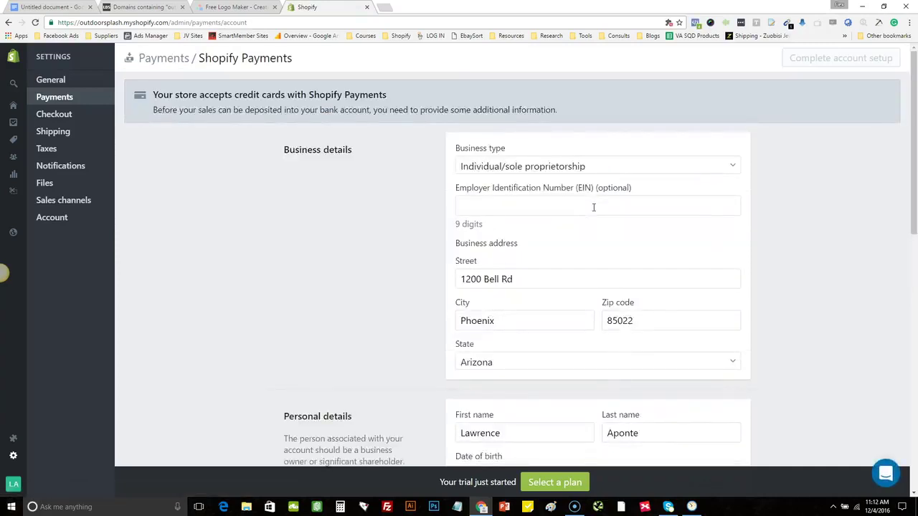
left_click_drag(913, 143, 915, 115)
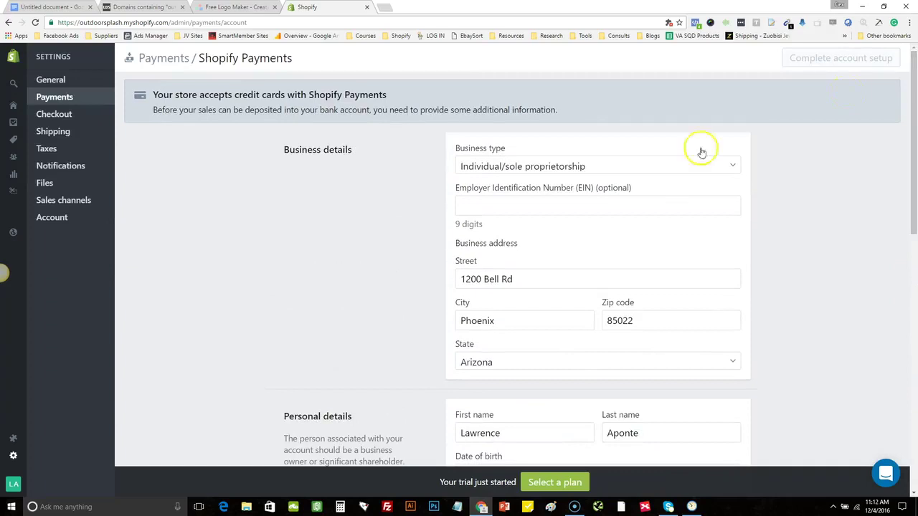
left_click(584, 167)
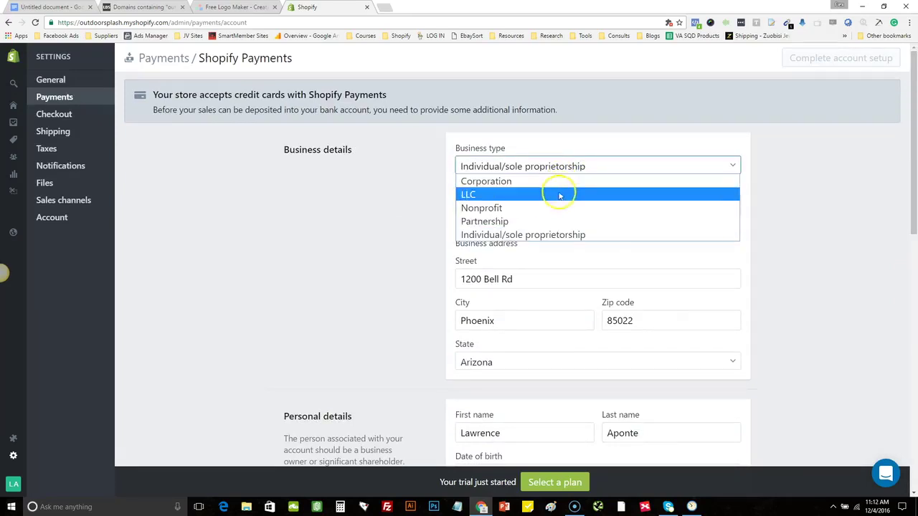
left_click(569, 235)
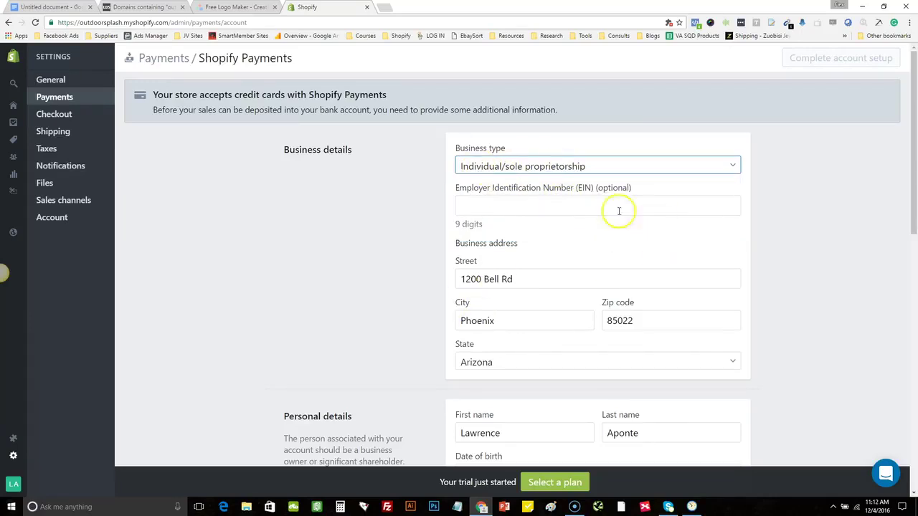
Enter 'We will sell an array of outdoor items' as the description of products
left_click_drag(915, 115, 915, 221)
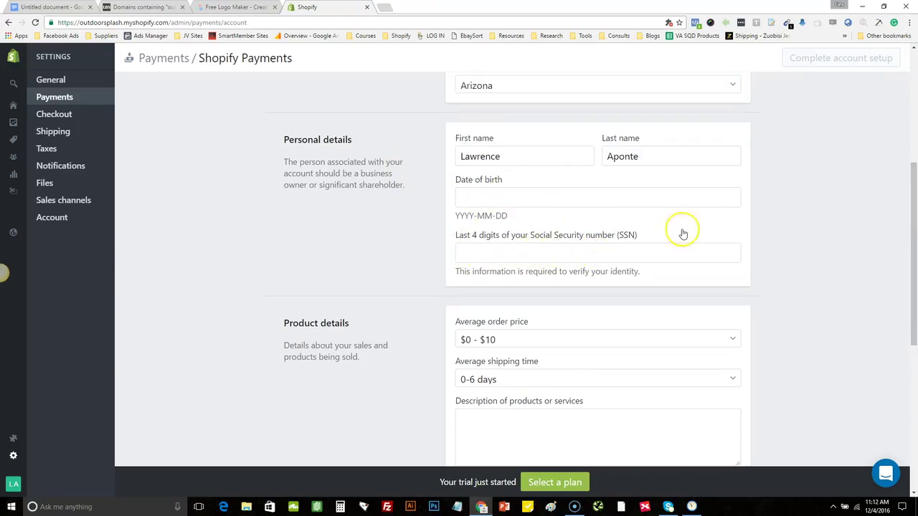
left_click_drag(914, 200, 914, 257)
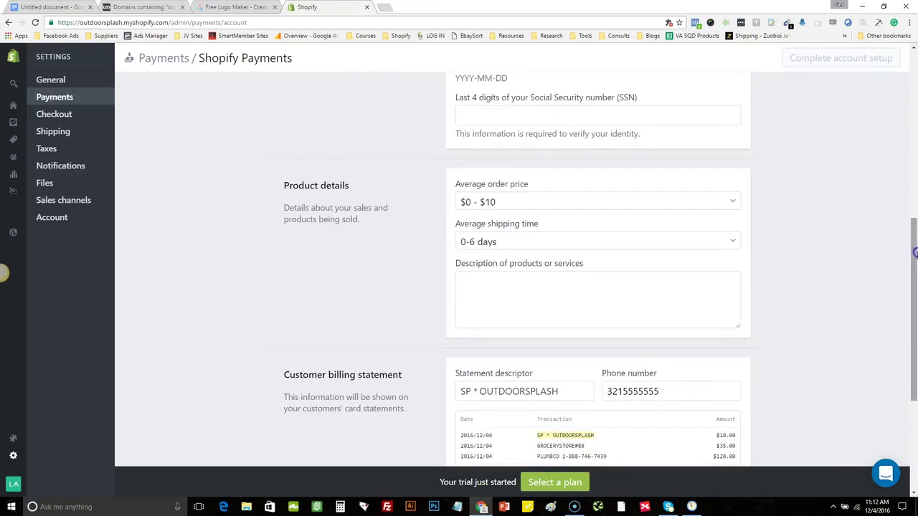
left_click(513, 287)
left_click(497, 302)
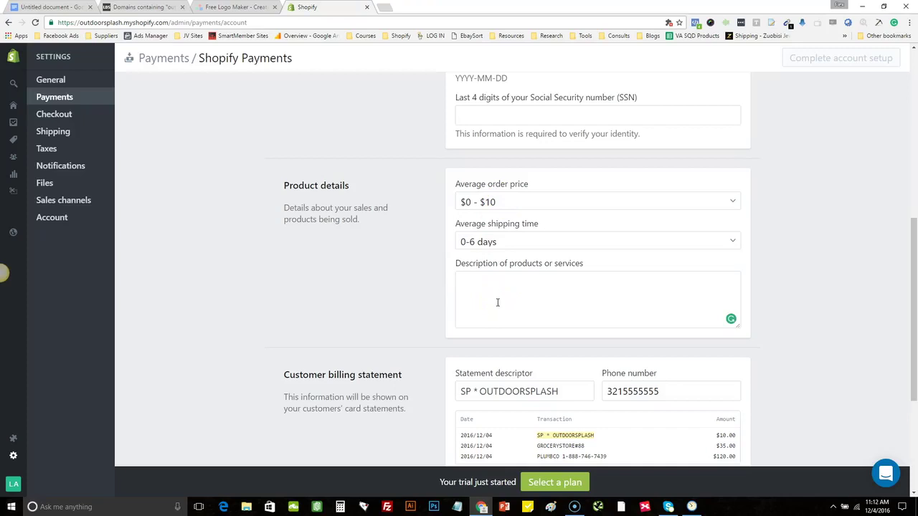
left_click(497, 302)
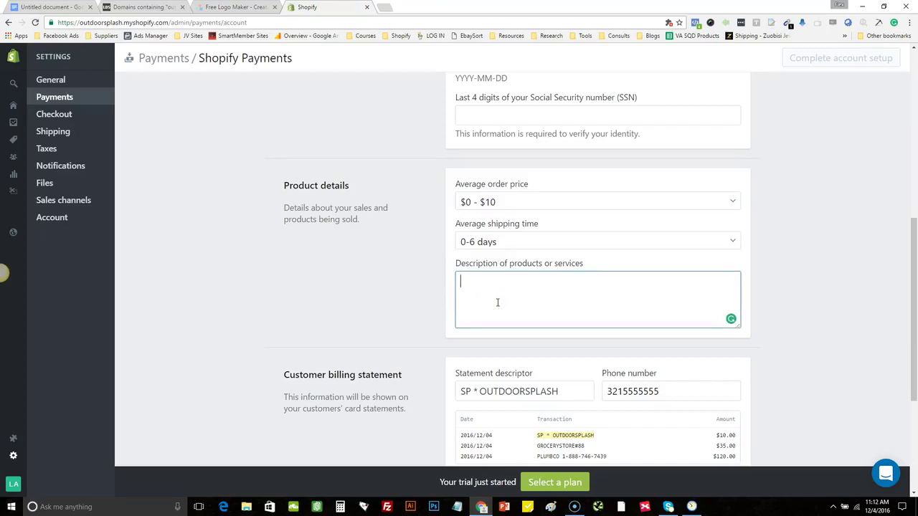
type("We ")
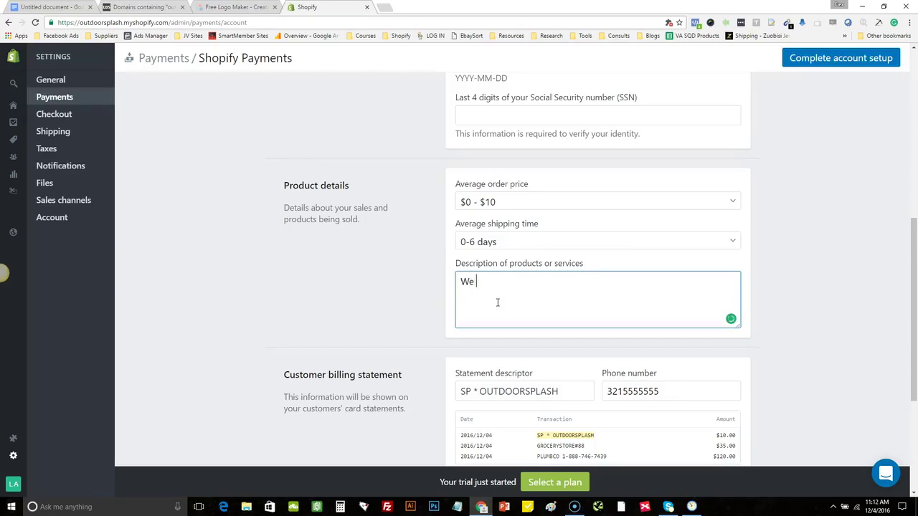
type("will sell an array of outdoor items.")
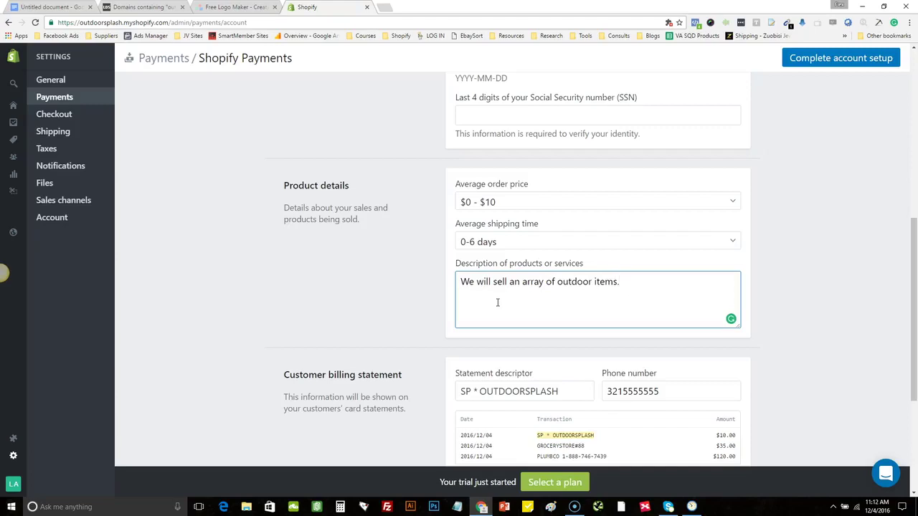
left_click_drag(912, 266, 915, 322)
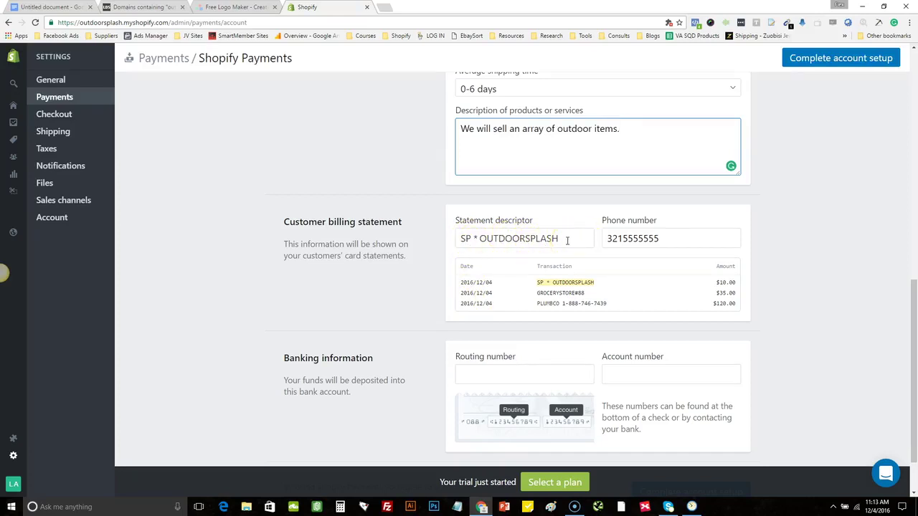
left_click_drag(567, 240, 426, 242)
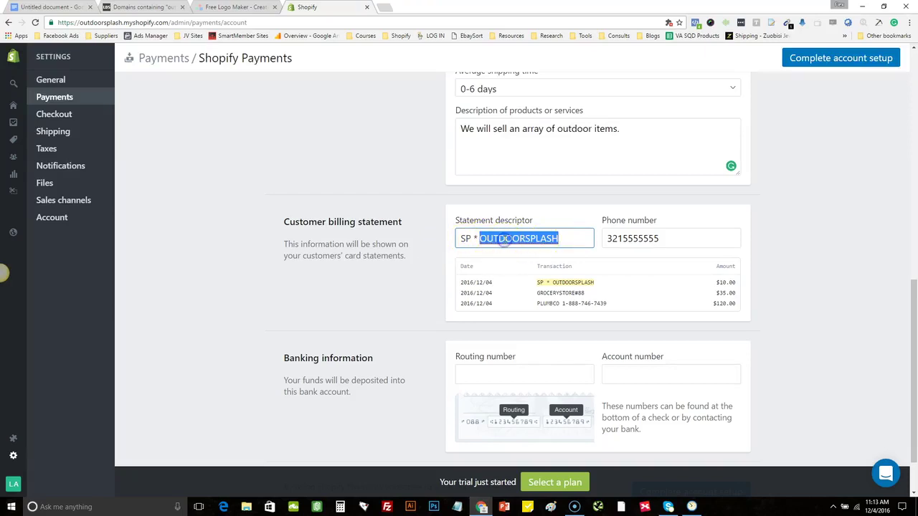
left_click(567, 239)
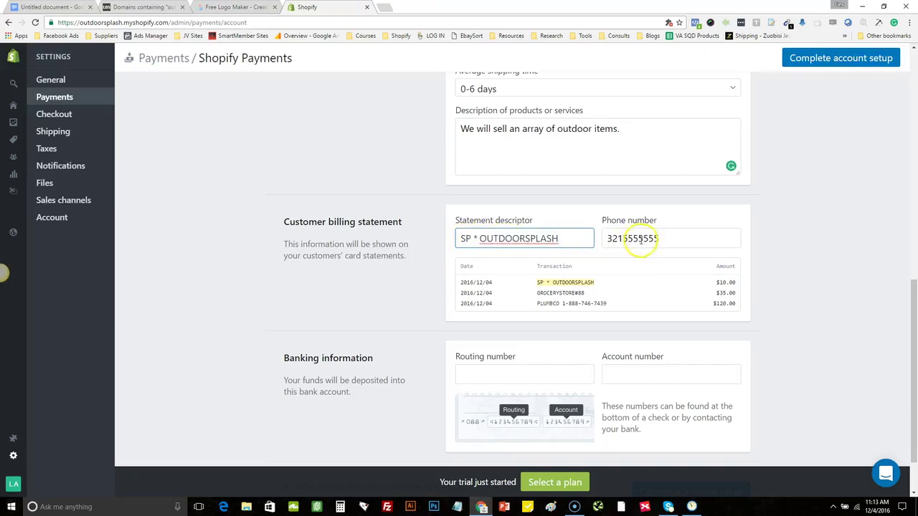
double_click(640, 240)
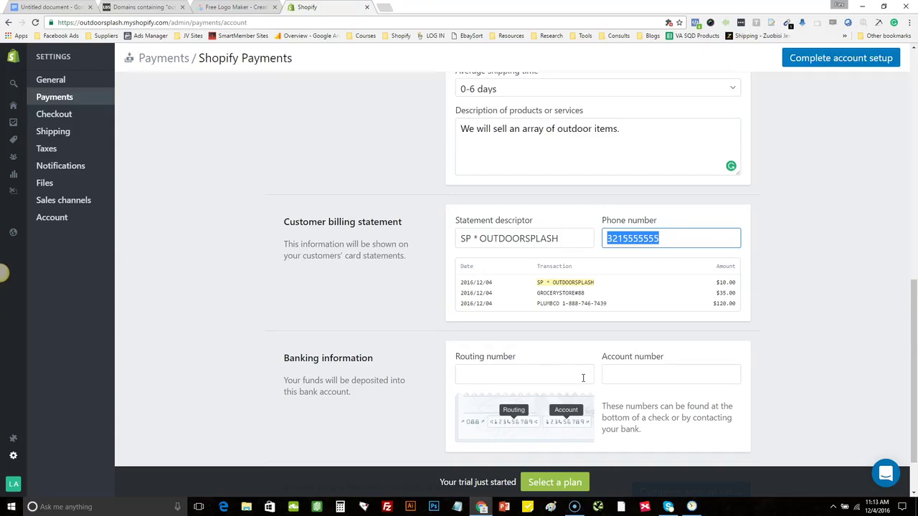
left_click(538, 379)
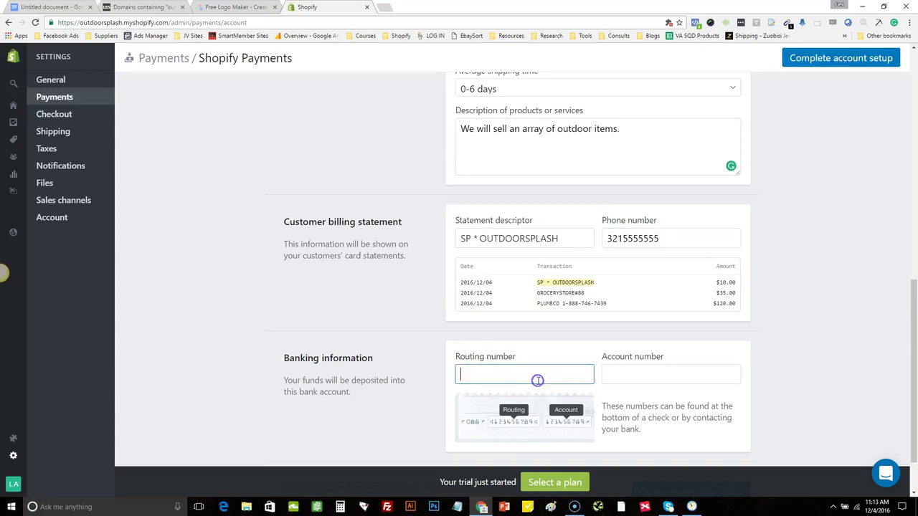
left_click(617, 376)
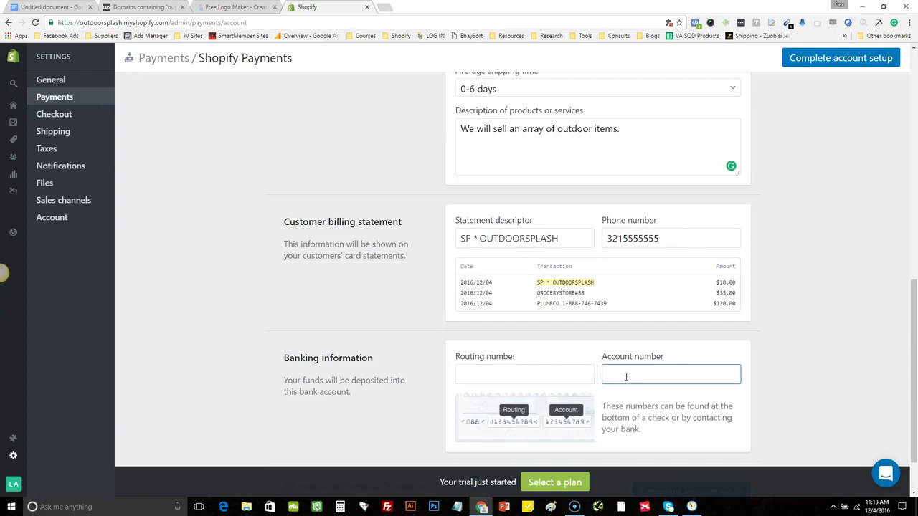
left_click(915, 413)
left_click_drag(915, 413, 915, 459)
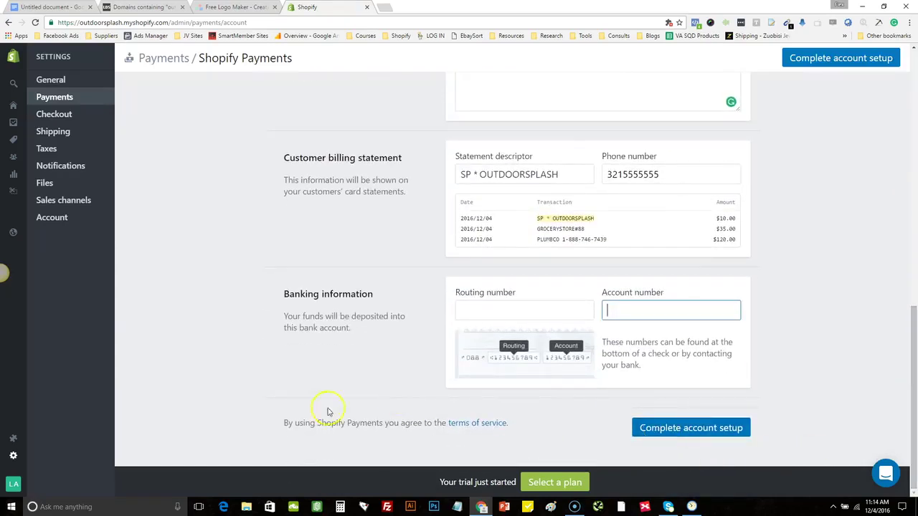
Expand and review the PayPal Express Checkout settings on the Payments page, then go to Checkout settings
left_click(82, 104)
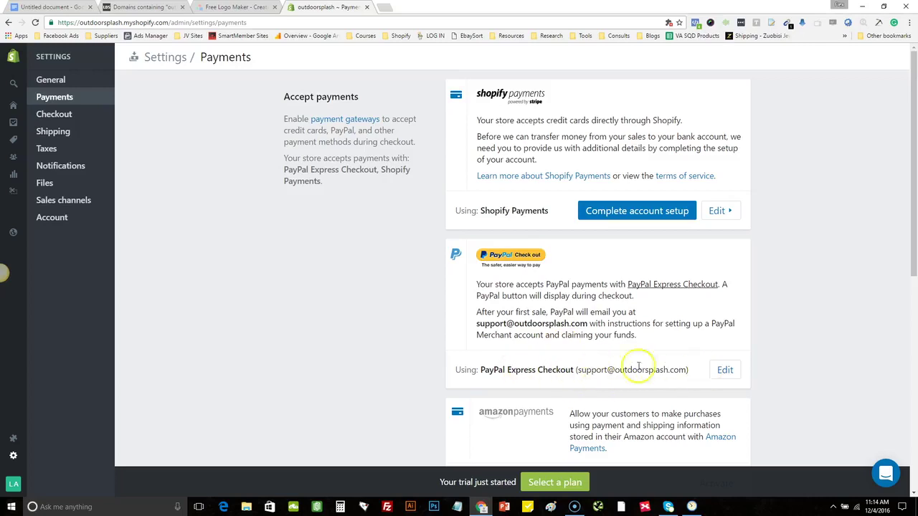
left_click(725, 370)
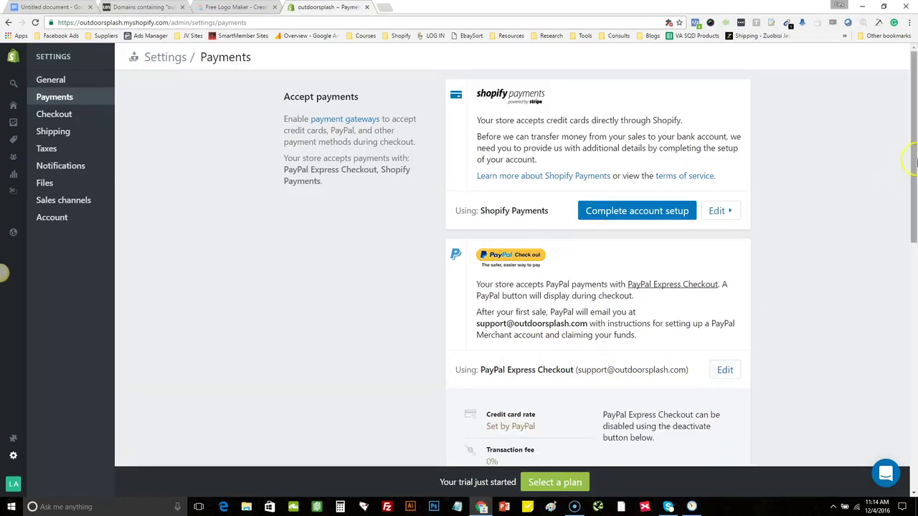
left_click_drag(914, 163, 914, 247)
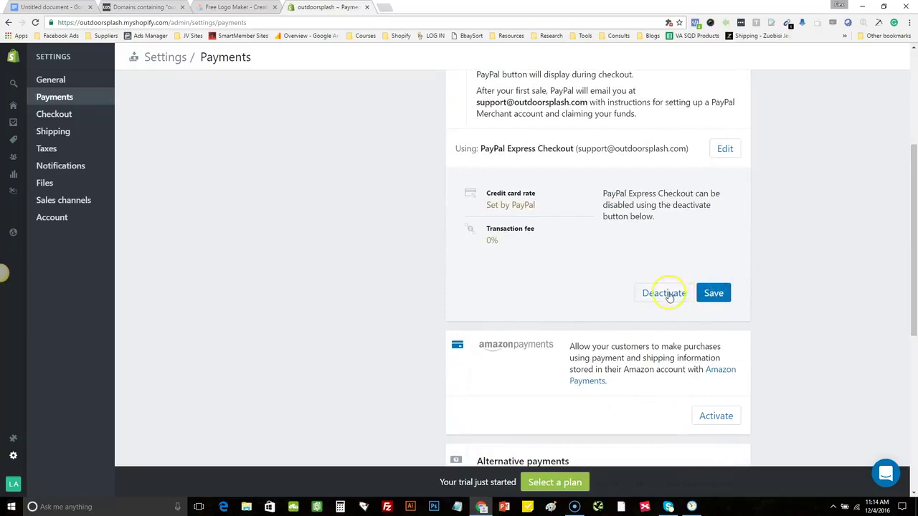
left_click_drag(915, 249, 914, 222)
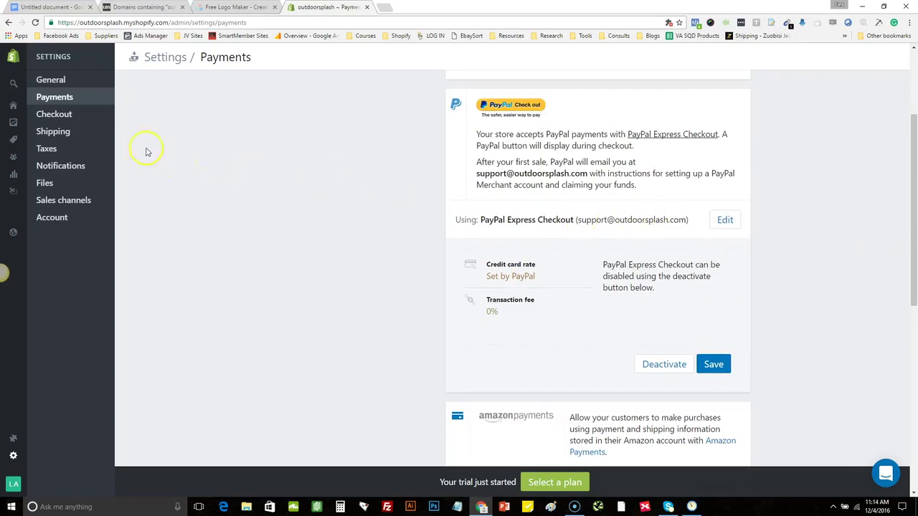
left_click(91, 113)
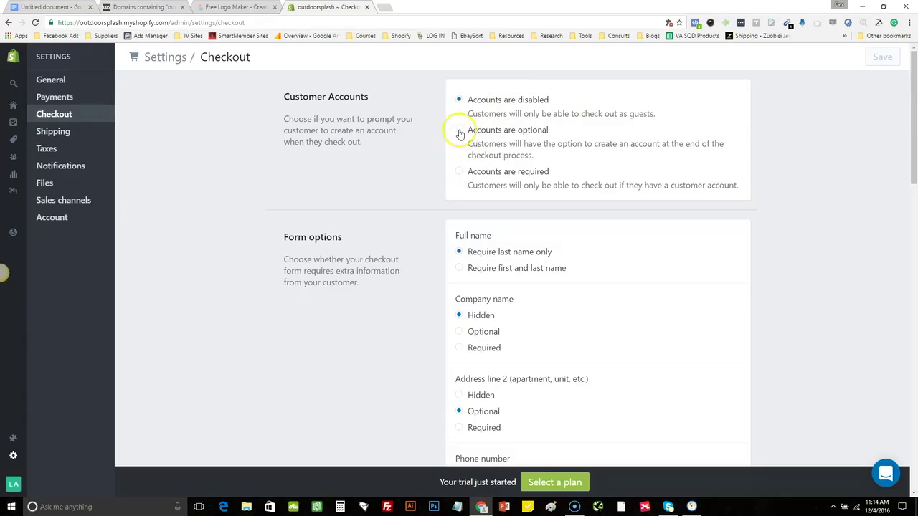
Make customer accounts optional and set checkout form options: company name hidden, address line 2 optional
left_click(459, 132)
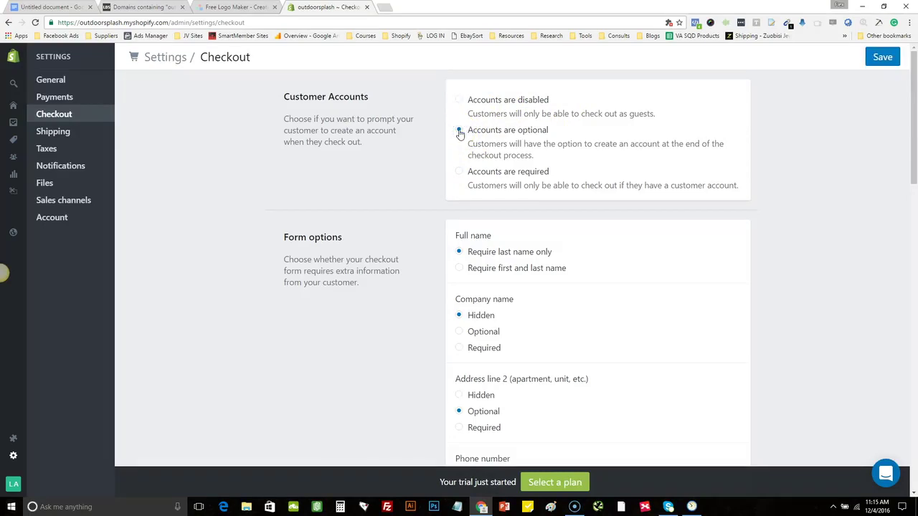
left_click(446, 191)
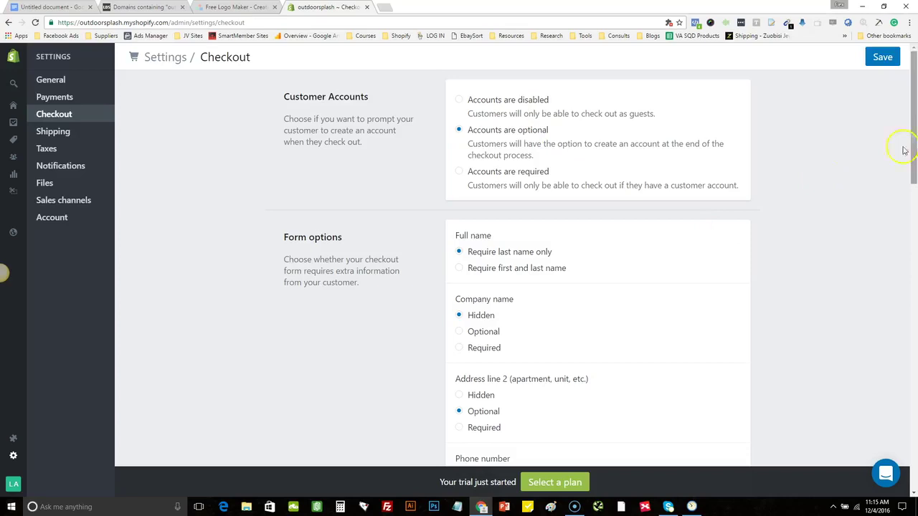
left_click_drag(915, 142, 915, 159)
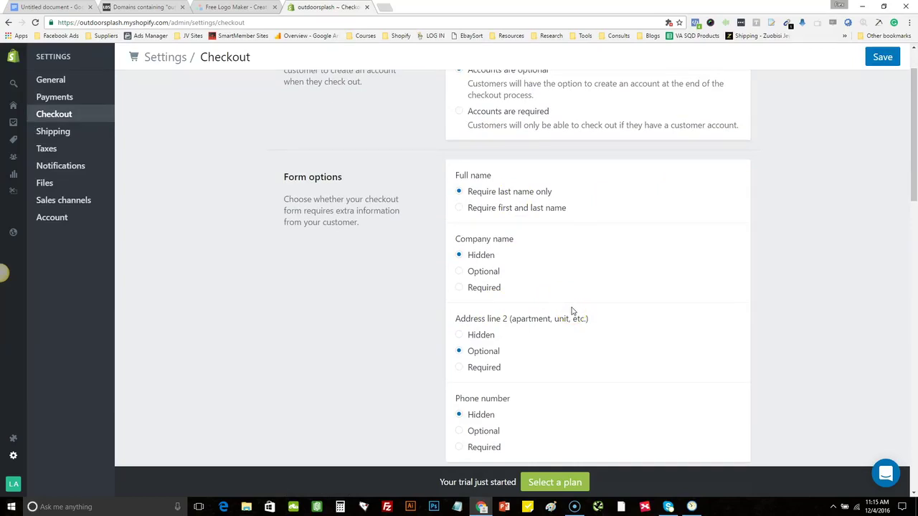
left_click(605, 296)
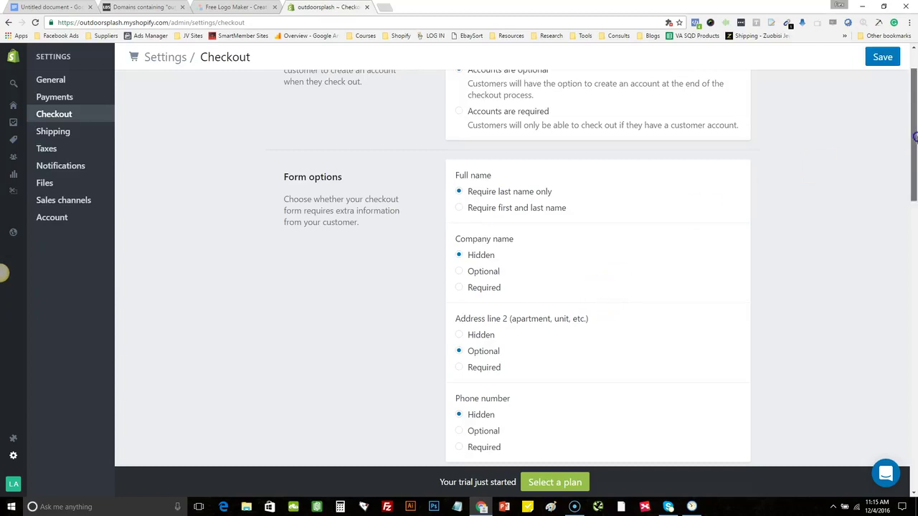
left_click(528, 192)
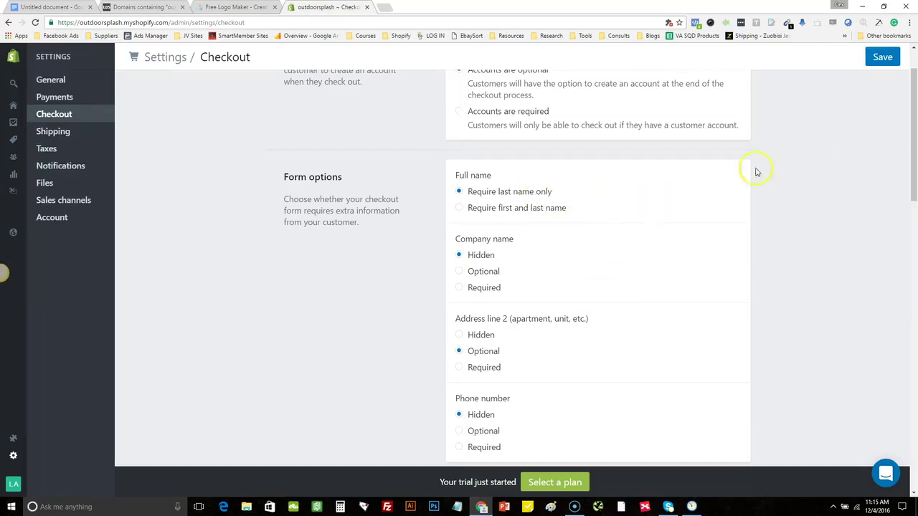
left_click_drag(914, 136, 915, 179)
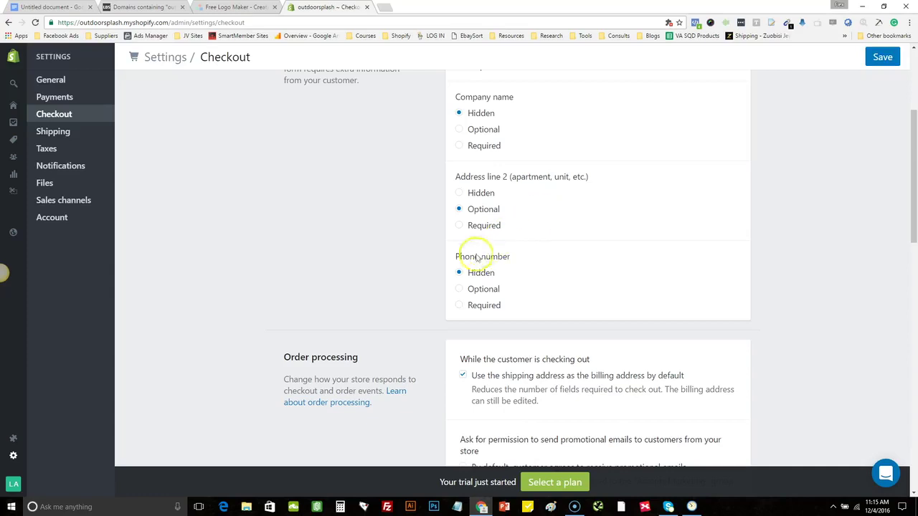
Set phone number to Optional and default customers to agreeing to receive promotional emails
left_click(490, 291)
left_click_drag(916, 164, 916, 216)
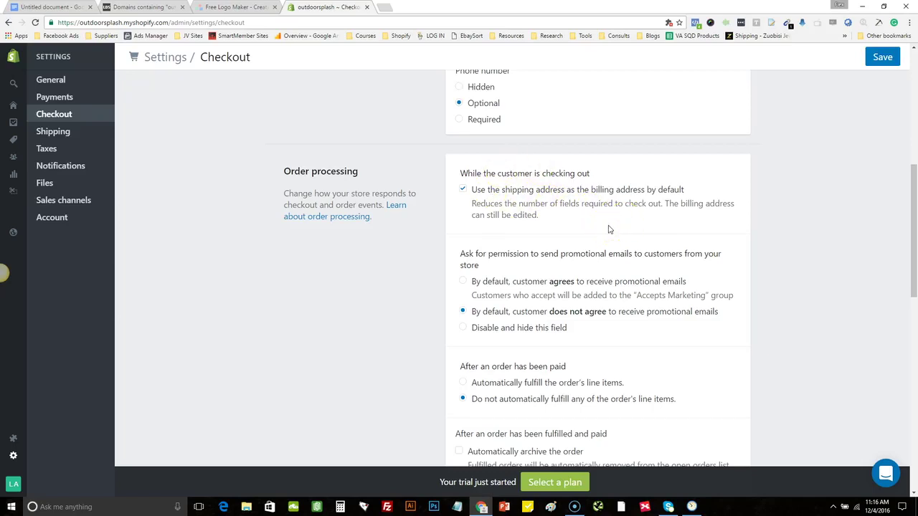
left_click_drag(914, 218, 915, 238)
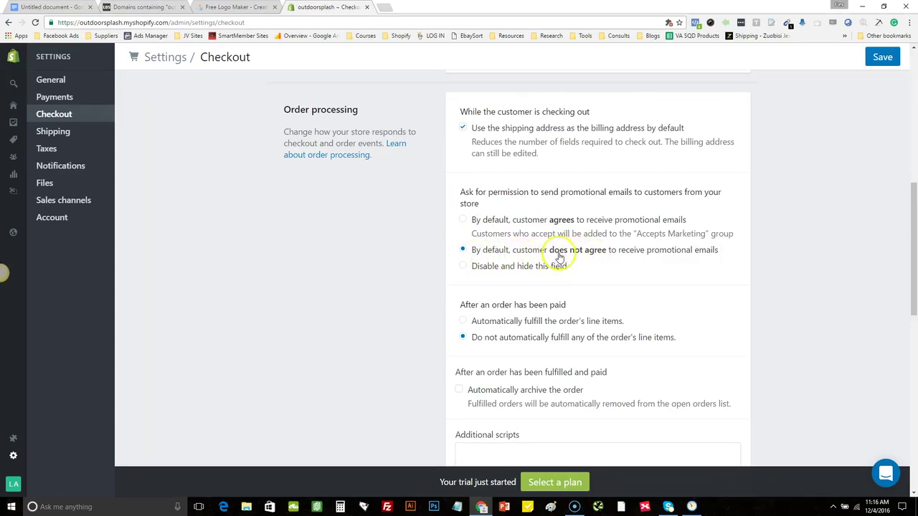
left_click(463, 221)
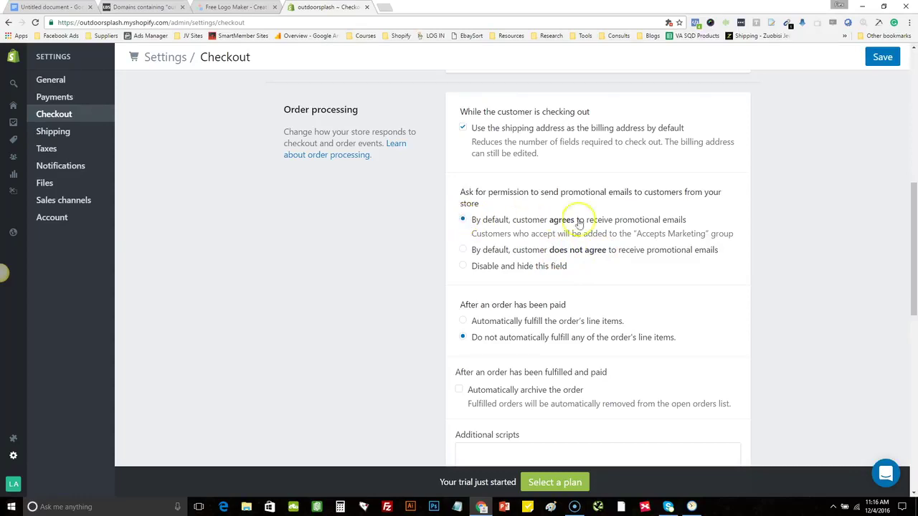
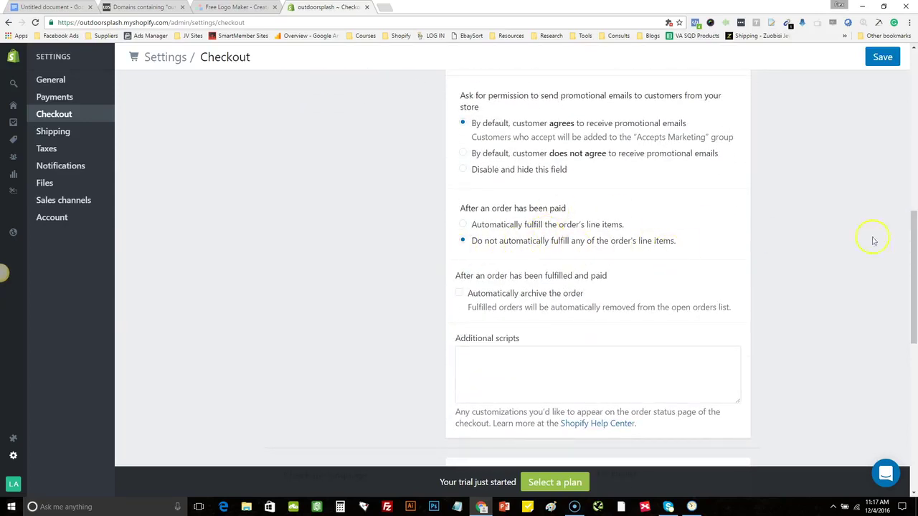
Generate sample text for the refund policy, privacy policy and terms of service
left_click_drag(917, 278, 915, 328)
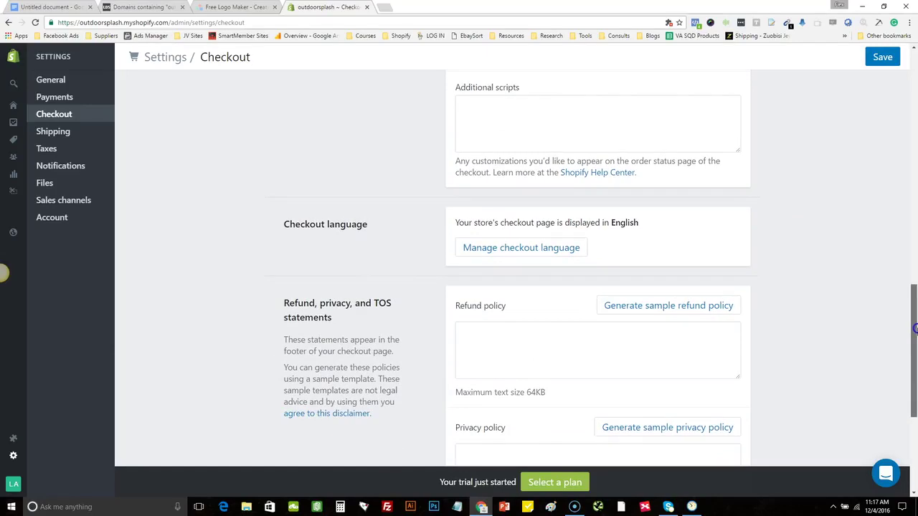
triple_click(313, 225)
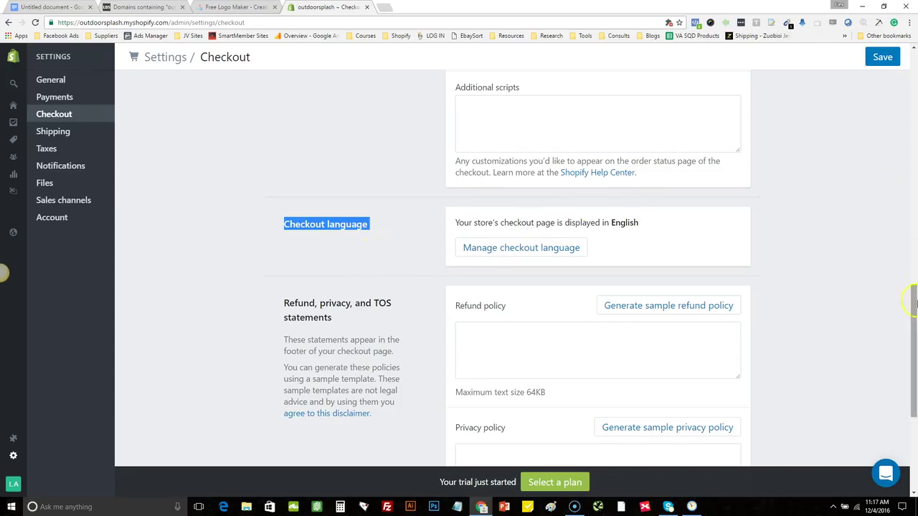
left_click_drag(915, 315, 914, 364)
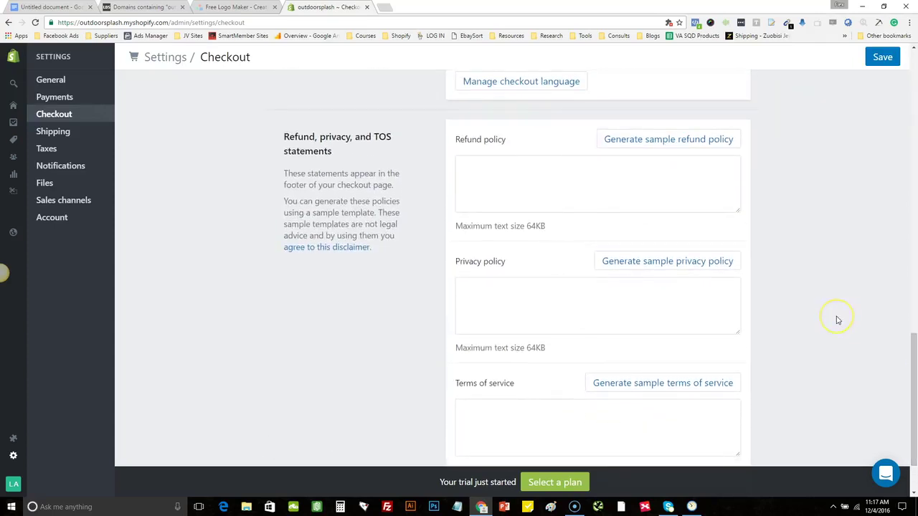
left_click(651, 142)
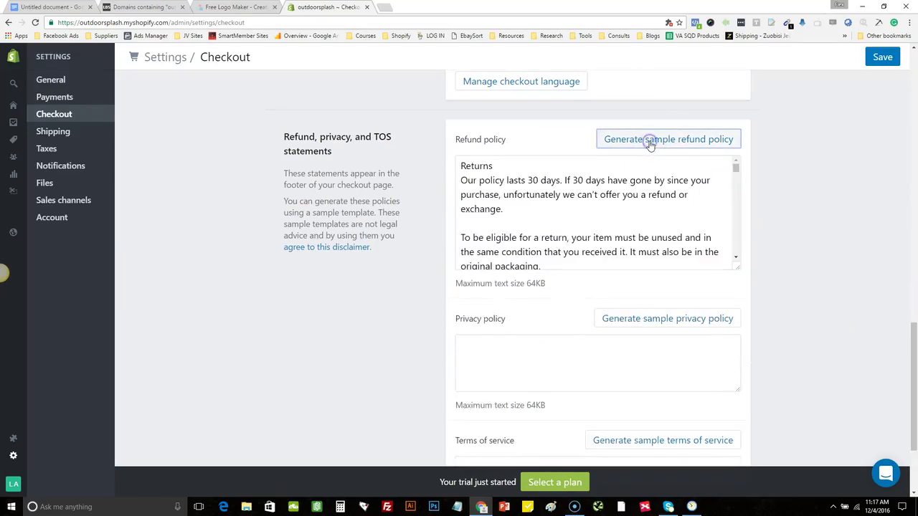
left_click(703, 317)
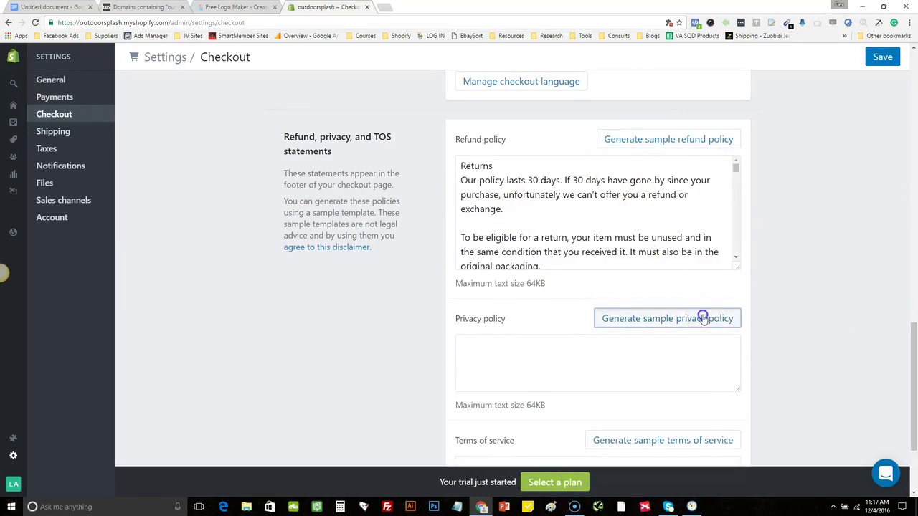
left_click_drag(915, 340, 915, 392)
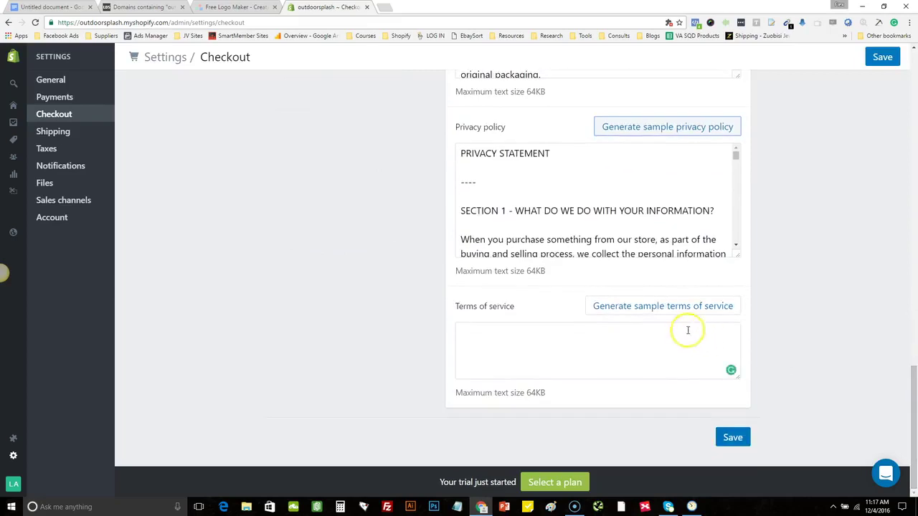
left_click(654, 309)
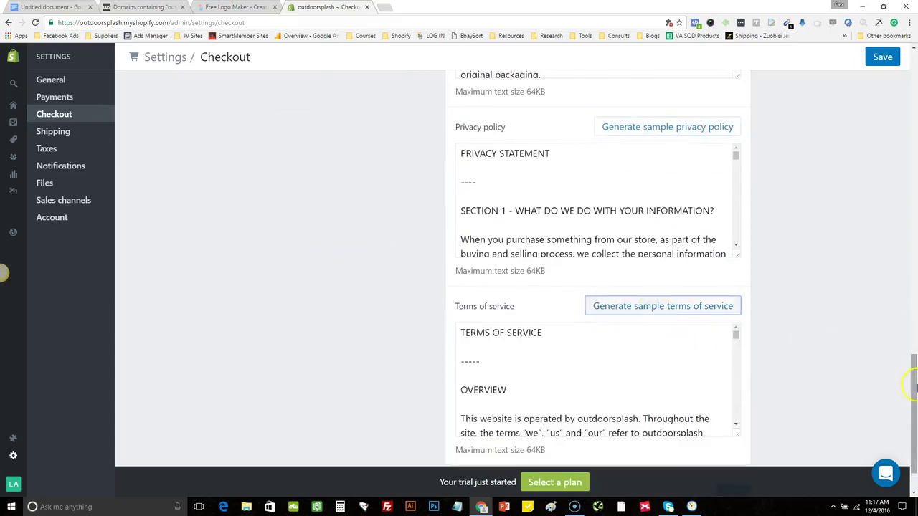
left_click_drag(914, 412, 914, 429)
Review the generated privacy policy's contact details and the outdoorsplash store name
left_click_drag(738, 96, 743, 116)
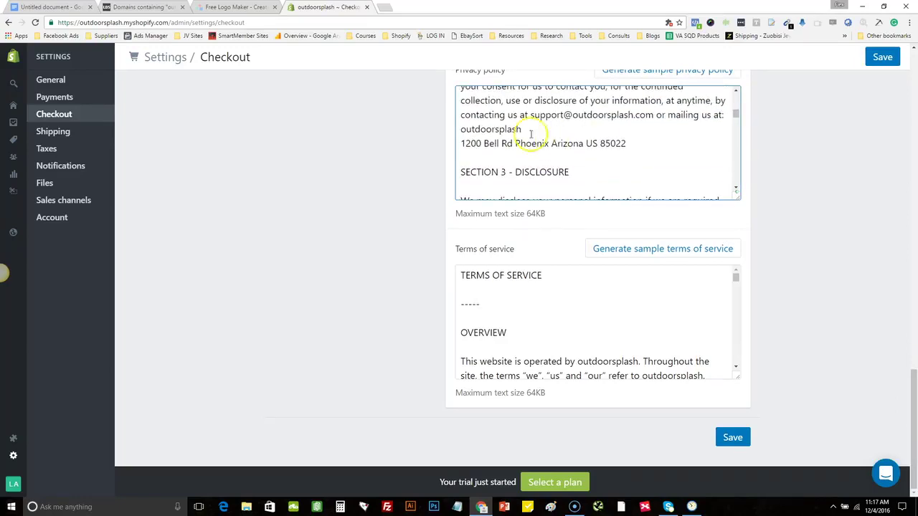
left_click_drag(528, 117, 651, 122)
left_click(651, 122)
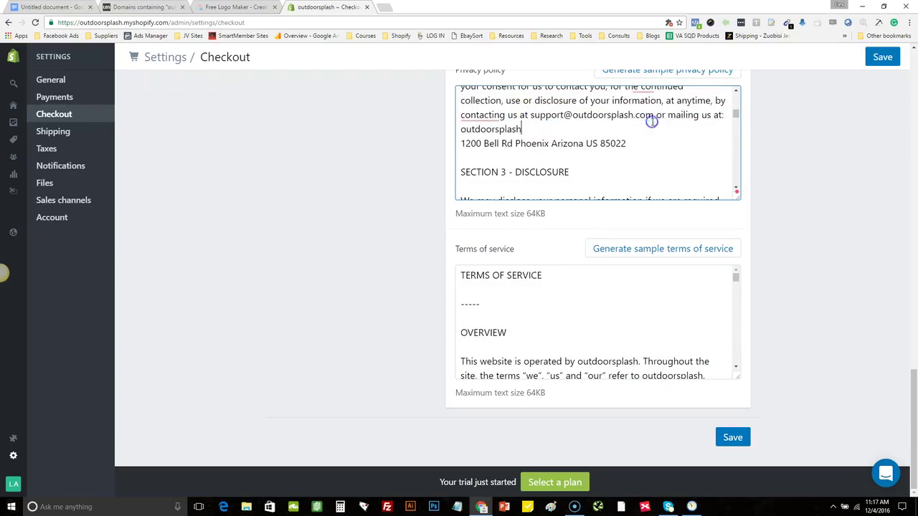
double_click(475, 130)
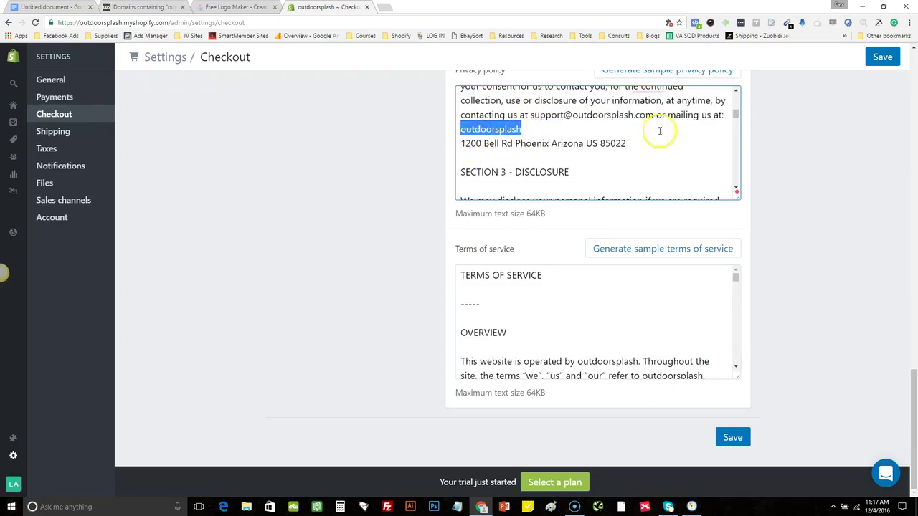
left_click_drag(736, 115, 747, 185)
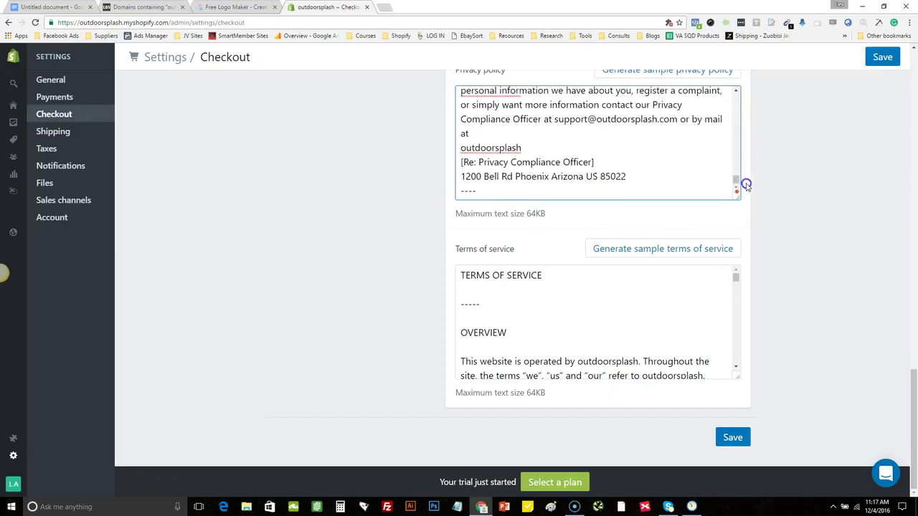
left_click_drag(914, 412, 913, 93)
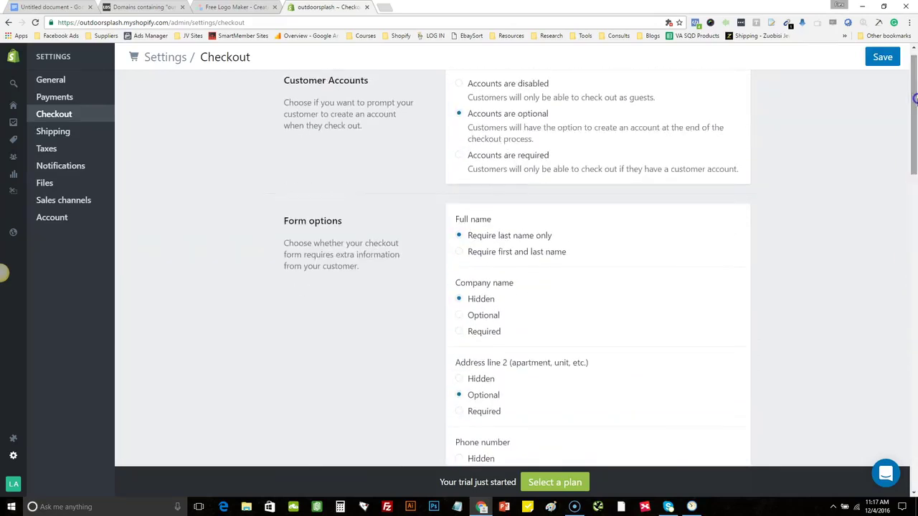
Save the checkout policies and go to Taxes, listing Rest of World at 0%
left_click(878, 60)
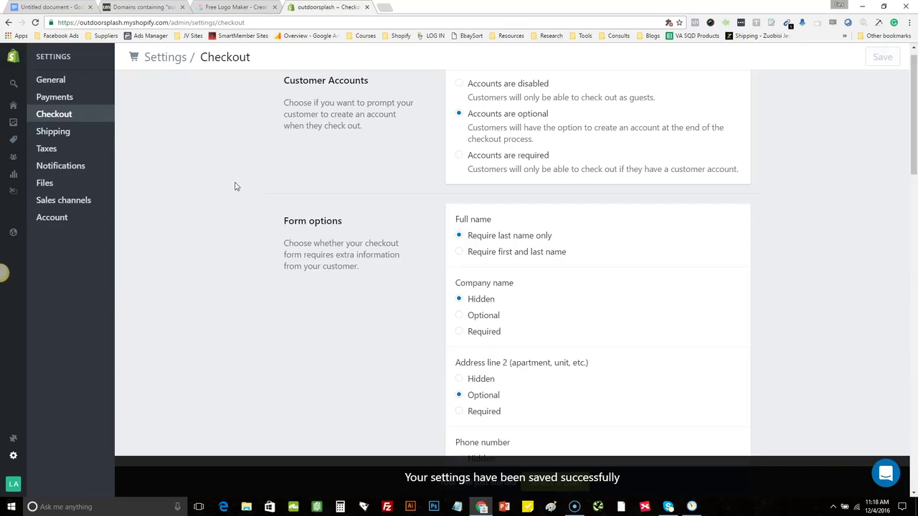
left_click(231, 126)
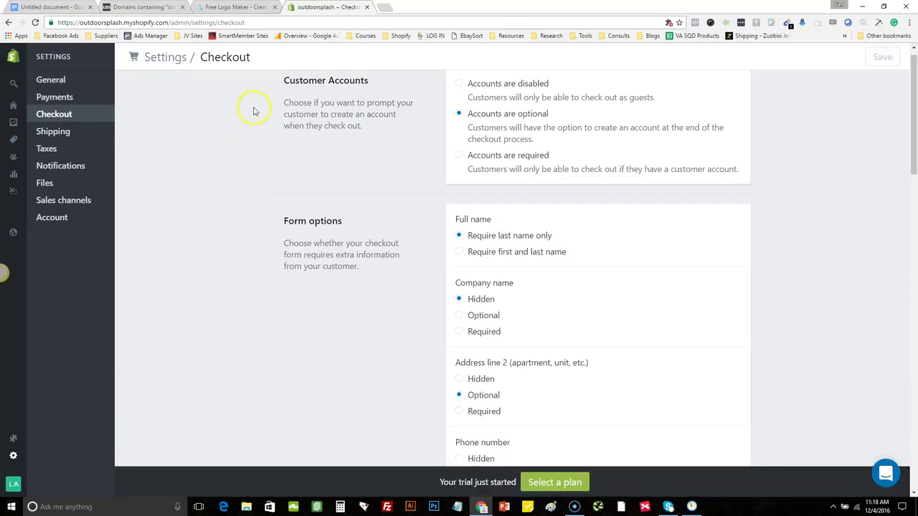
left_click(75, 136)
left_click(69, 141)
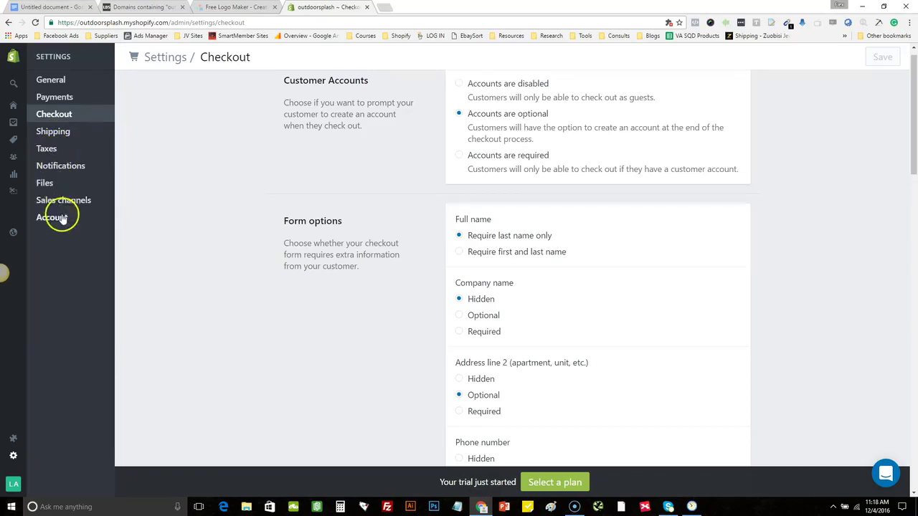
left_click(58, 152)
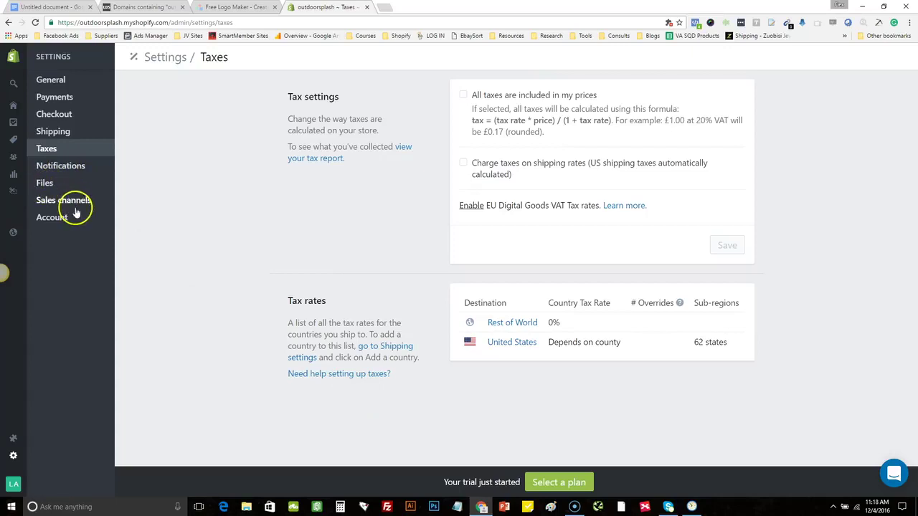
Look through the Notifications, Files and Sales channels settings pages
left_click(57, 168)
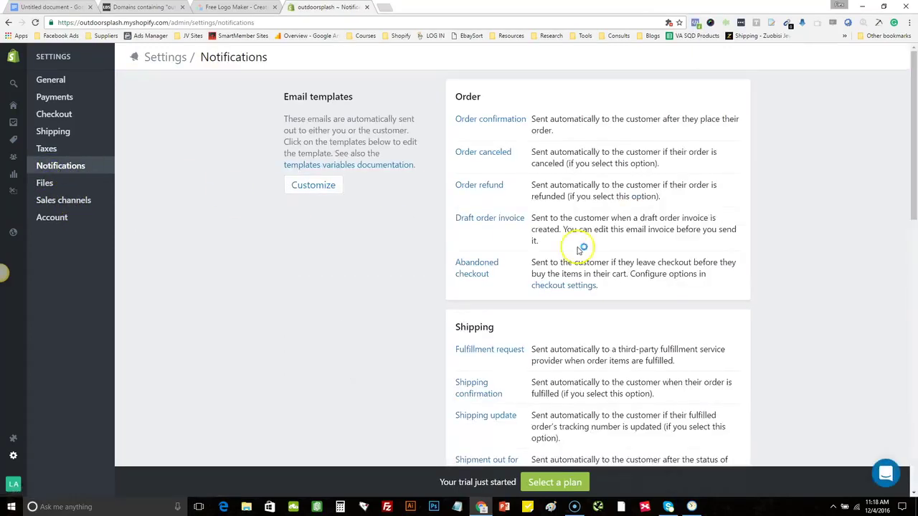
left_click_drag(915, 185, 914, 185)
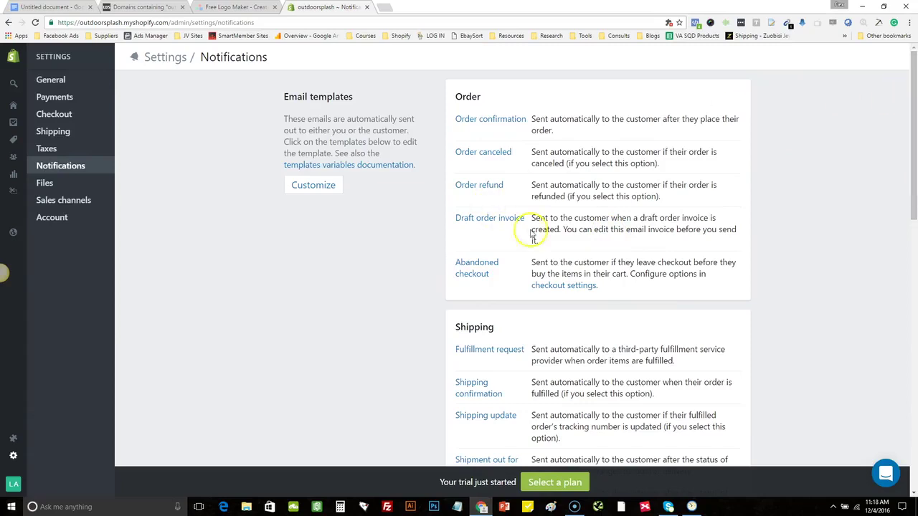
left_click_drag(912, 124, 897, 81)
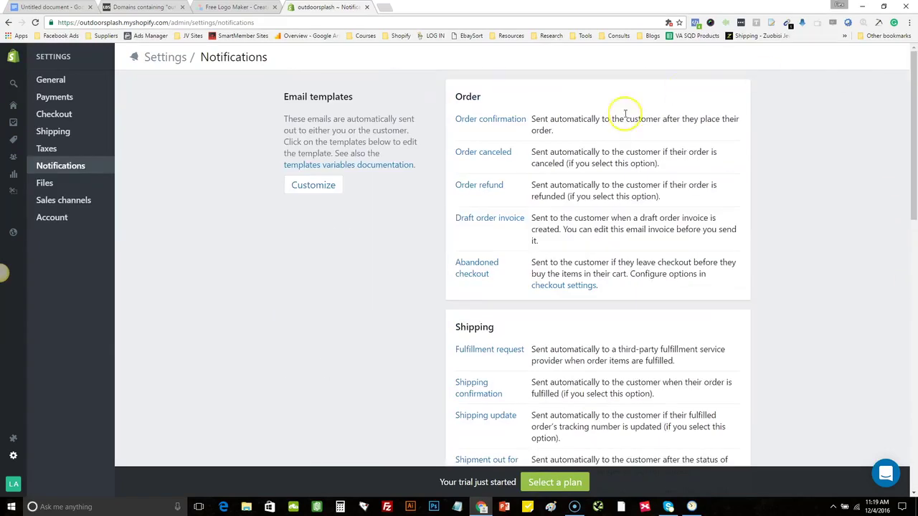
left_click(86, 184)
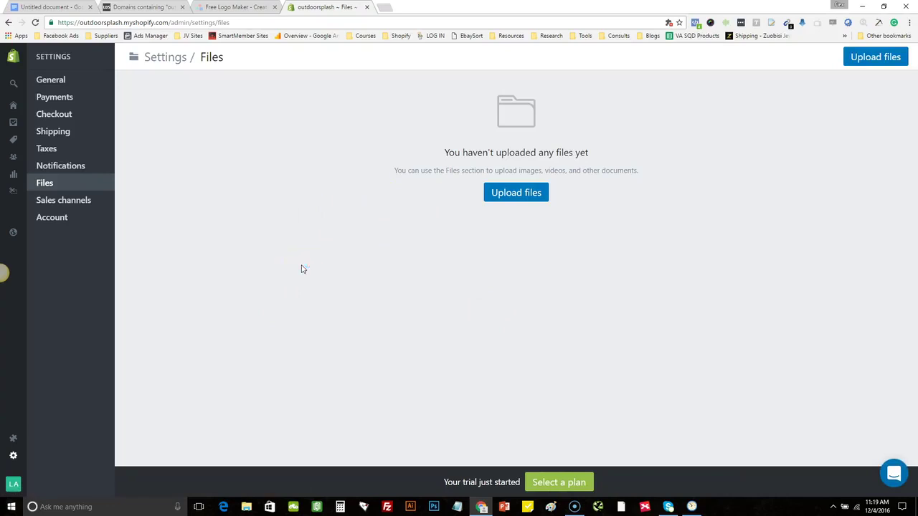
left_click(74, 205)
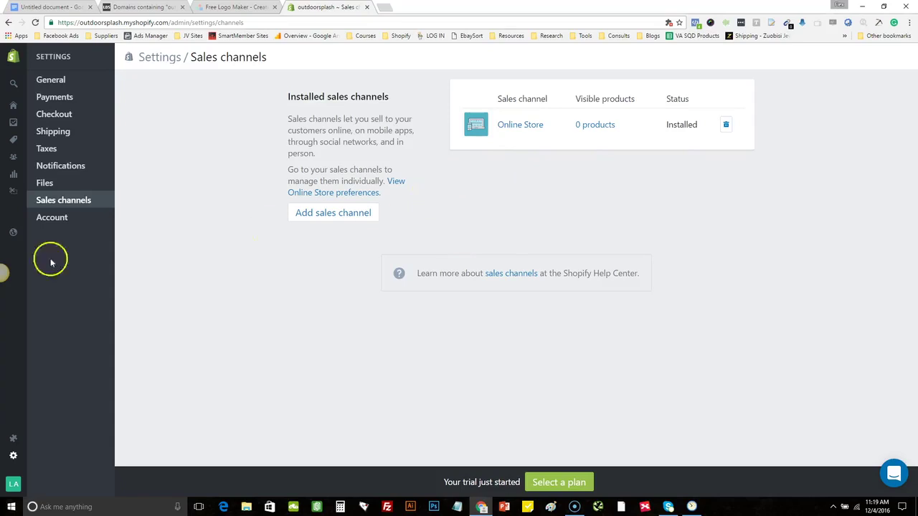
Open Account settings and scroll through the Trial plan and staff account details
left_click(76, 218)
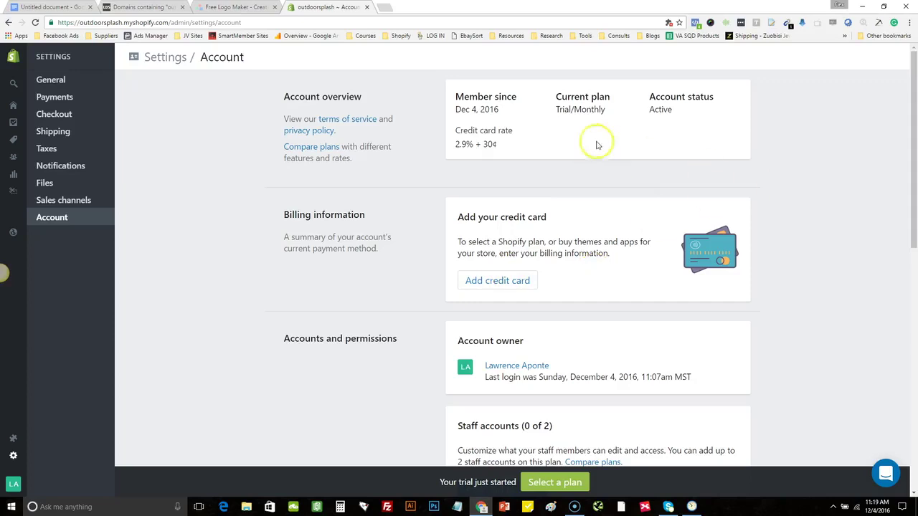
scroll(915, 246, "down", 5)
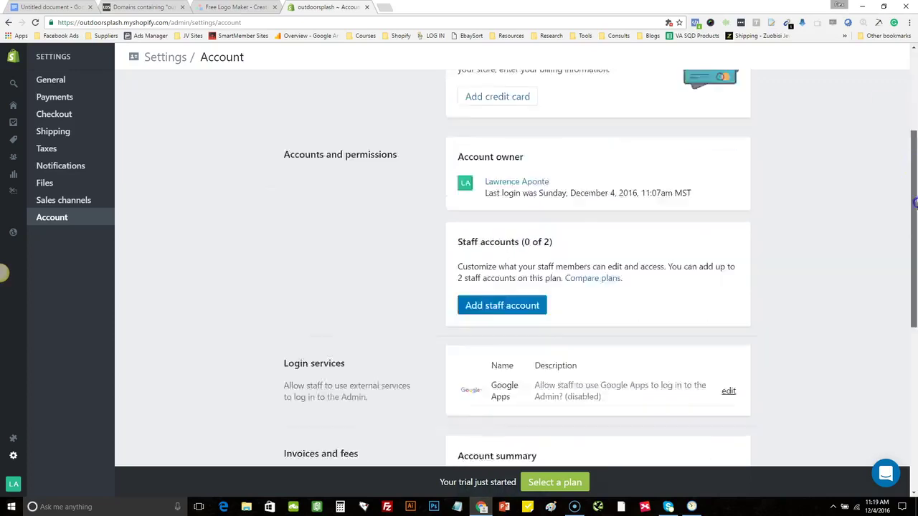
scroll(915, 246, "up", 2)
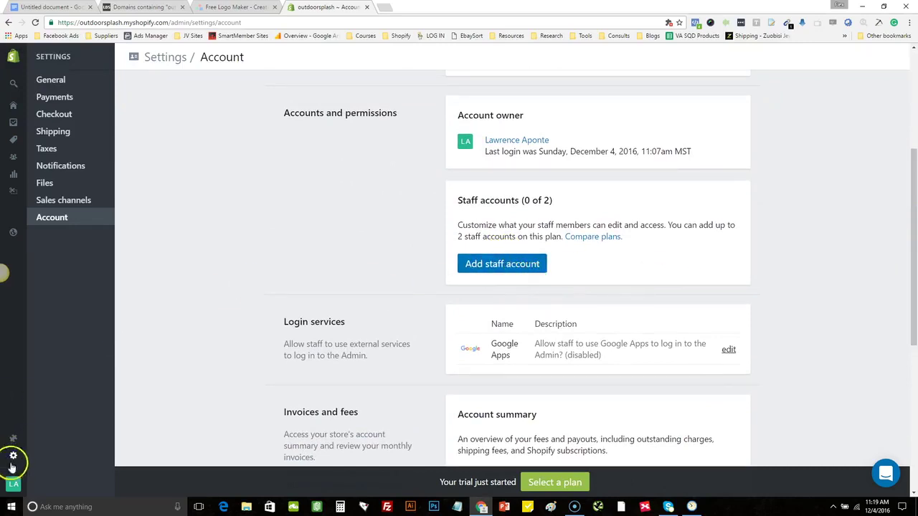
mouse_move(26, 490)
Deactivate the USPS carrier under Manage carriers and return to the Shipping settings
left_click(69, 135)
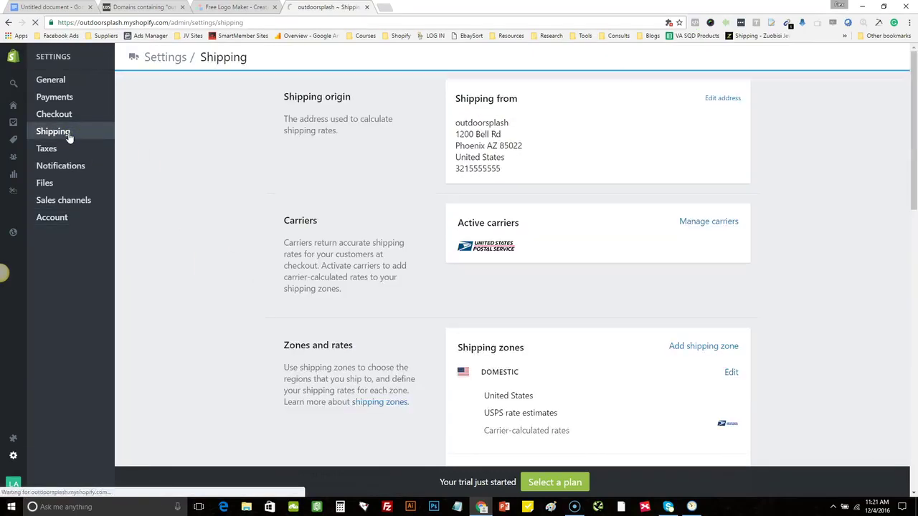
left_click(230, 173)
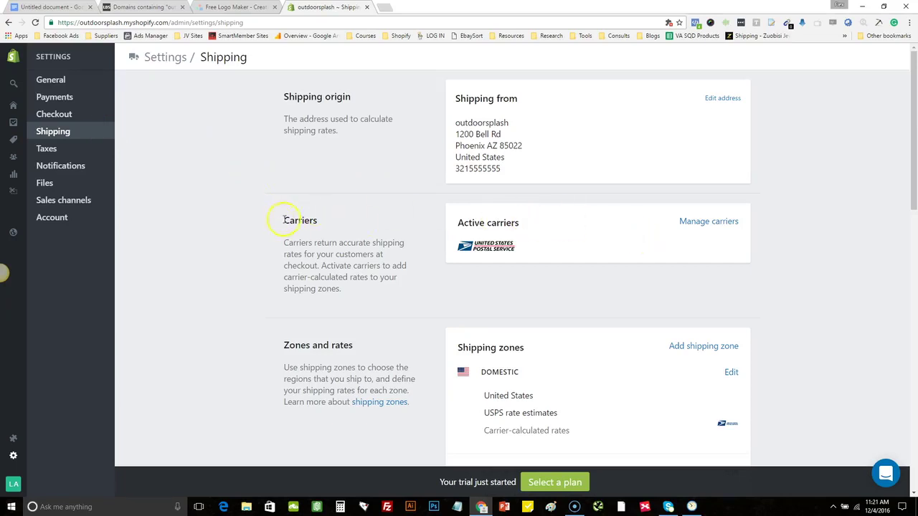
left_click(713, 227)
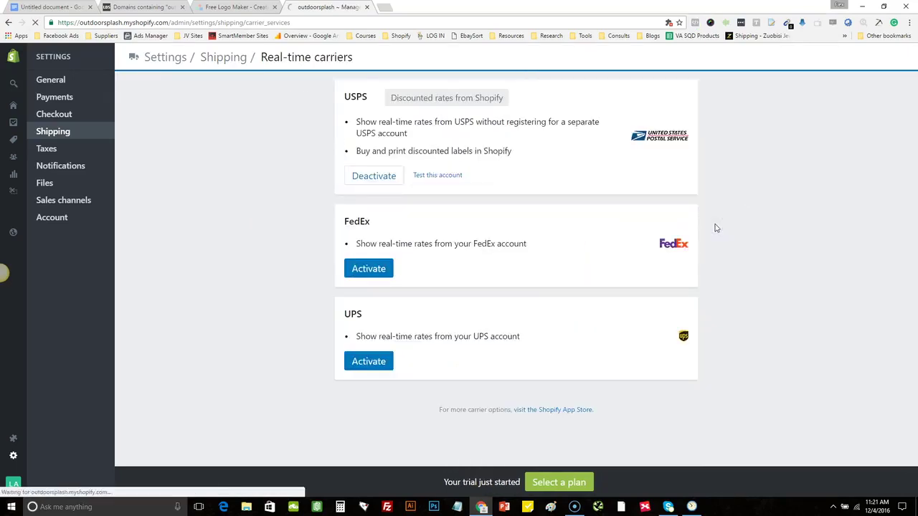
left_click(374, 175)
left_click(584, 170)
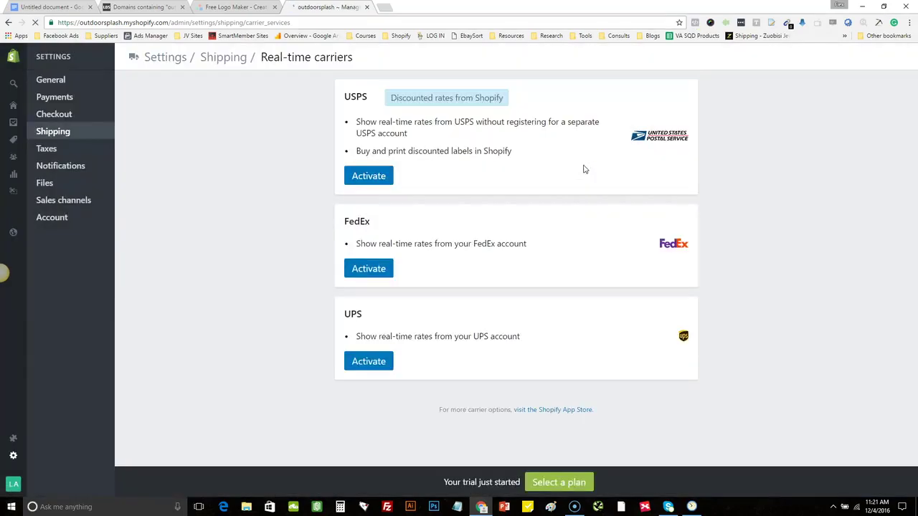
left_click(108, 137)
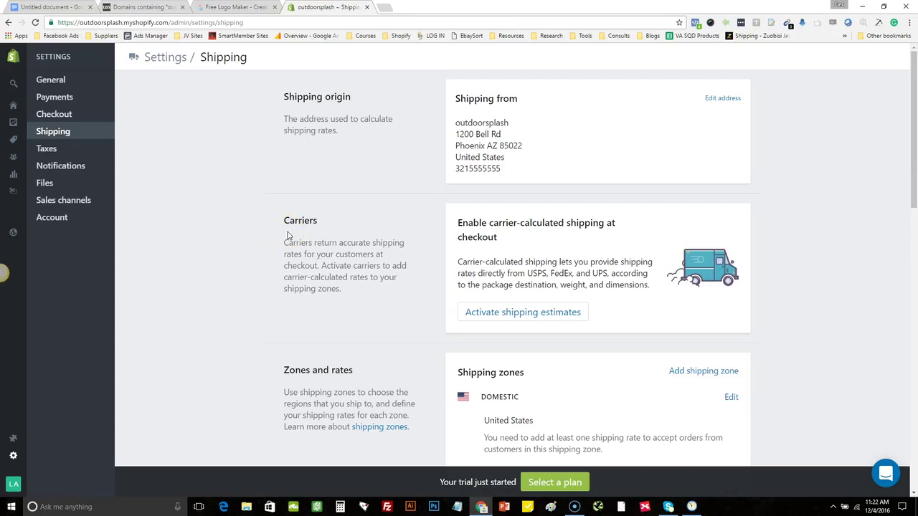
Set the 12 × 8.75 × 6 in Sample box's empty weight to 0 lb and save
left_click_drag(915, 126, 915, 338)
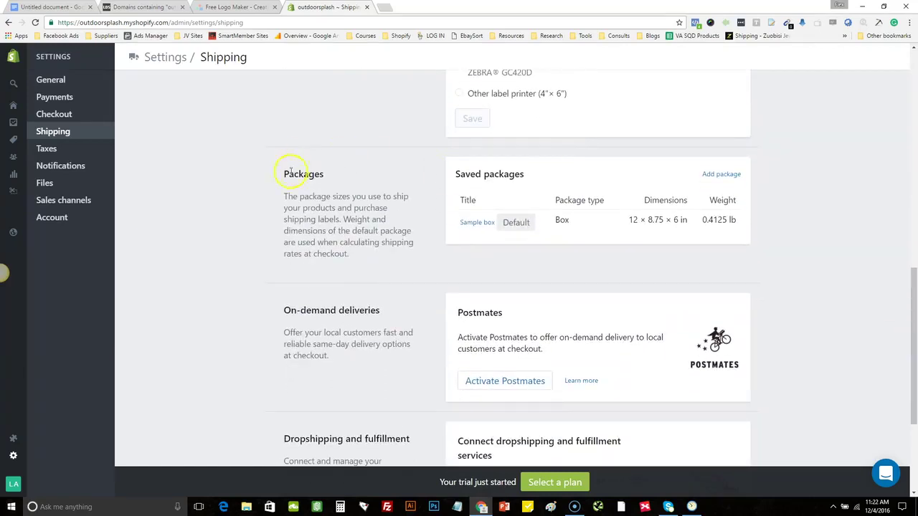
left_click_drag(277, 172, 318, 179)
left_click(450, 199)
left_click(463, 223)
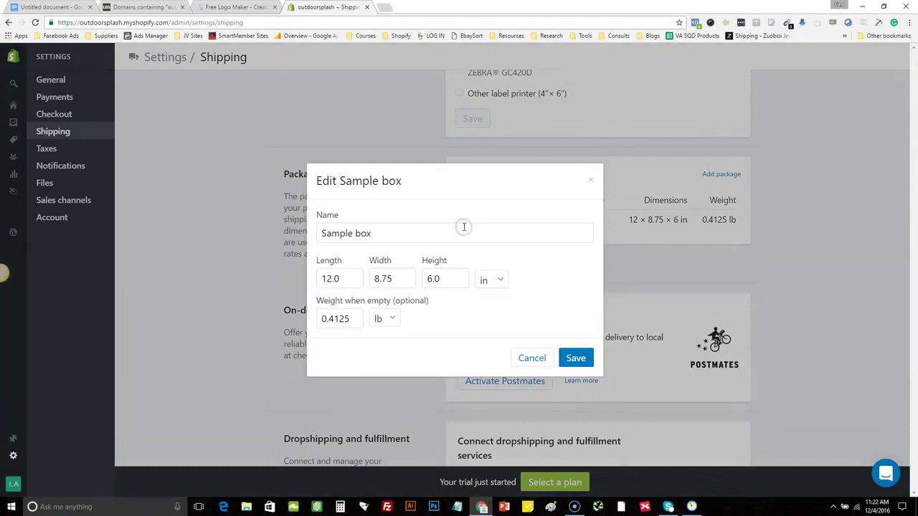
left_click_drag(356, 317, 324, 319)
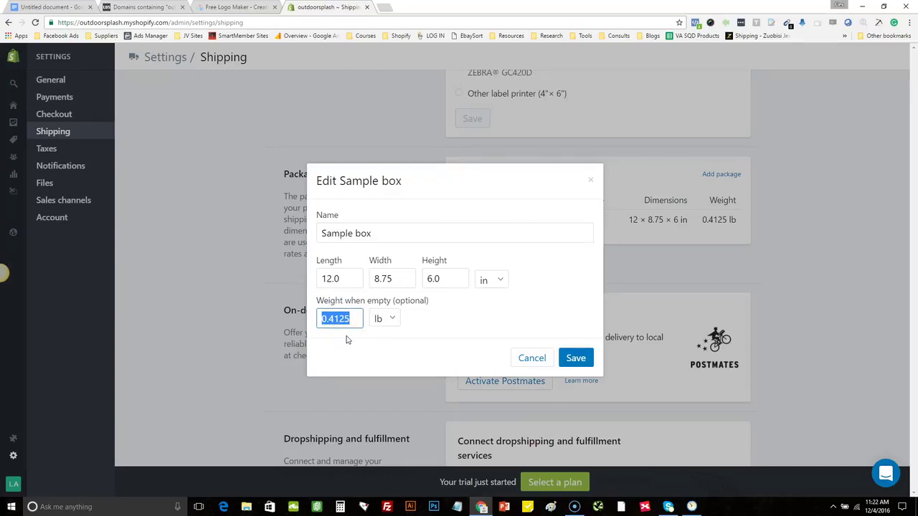
type("0")
left_click(570, 353)
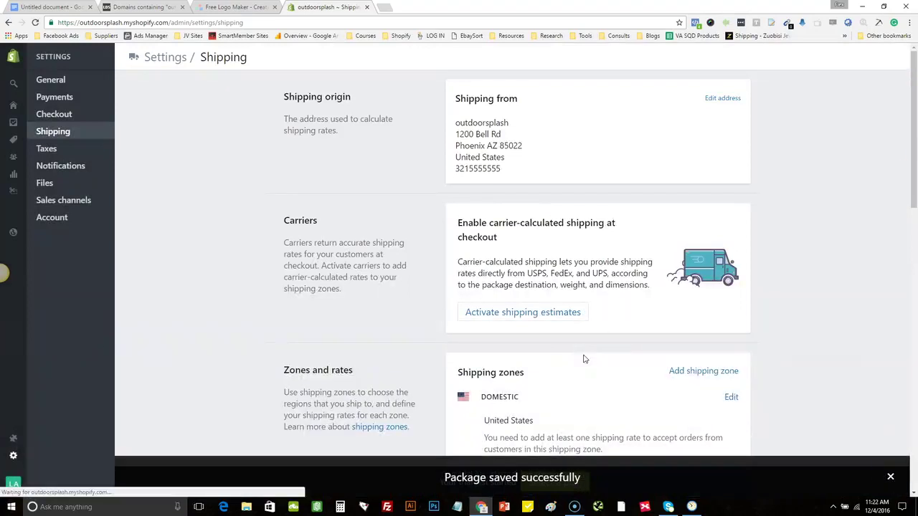
left_click_drag(916, 177, 915, 353)
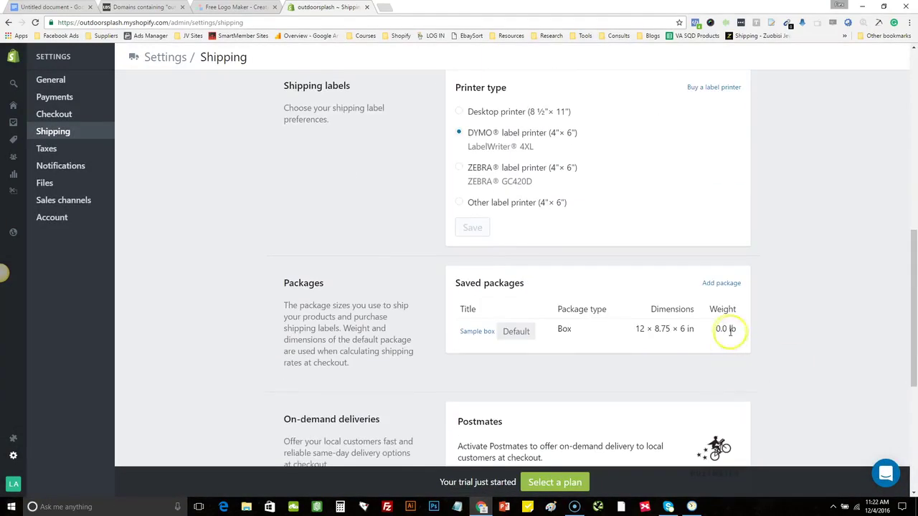
left_click_drag(915, 313, 908, 139)
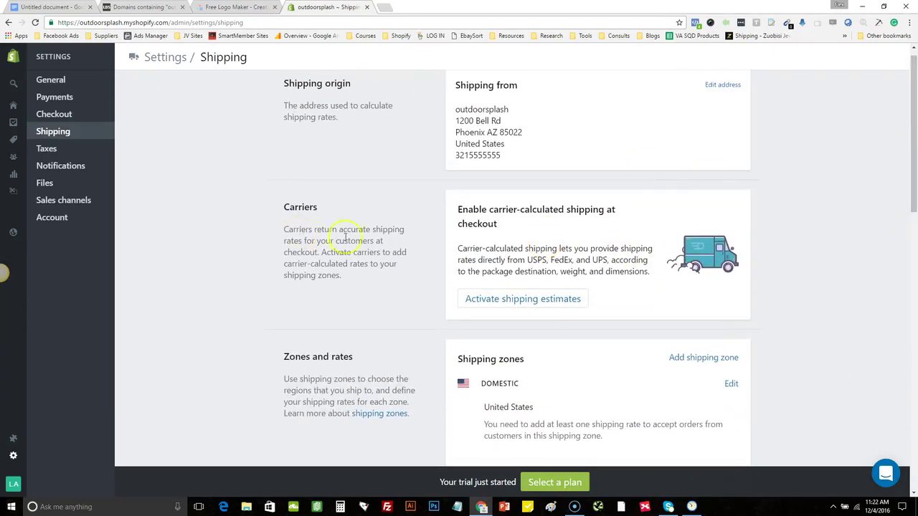
left_click_drag(911, 128, 915, 178)
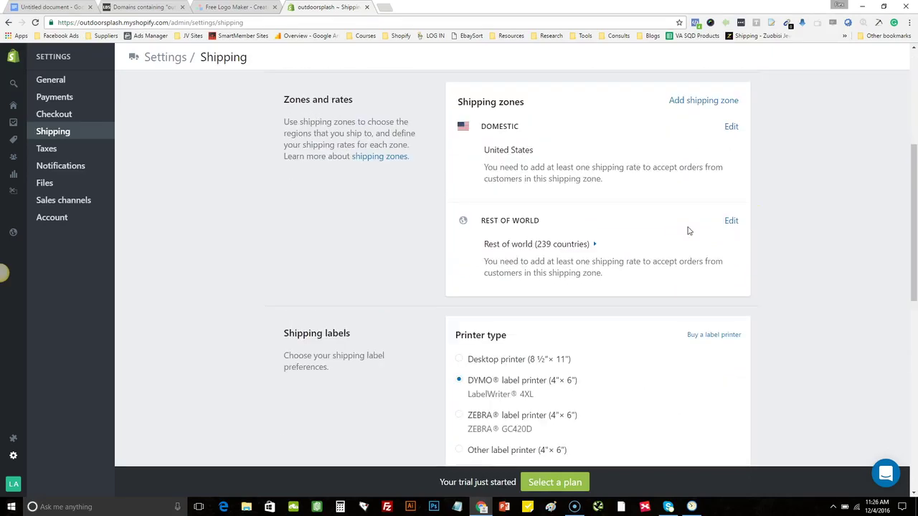
Open the edit page for the Domestic zone covering all 62 United States regions
left_click(915, 229)
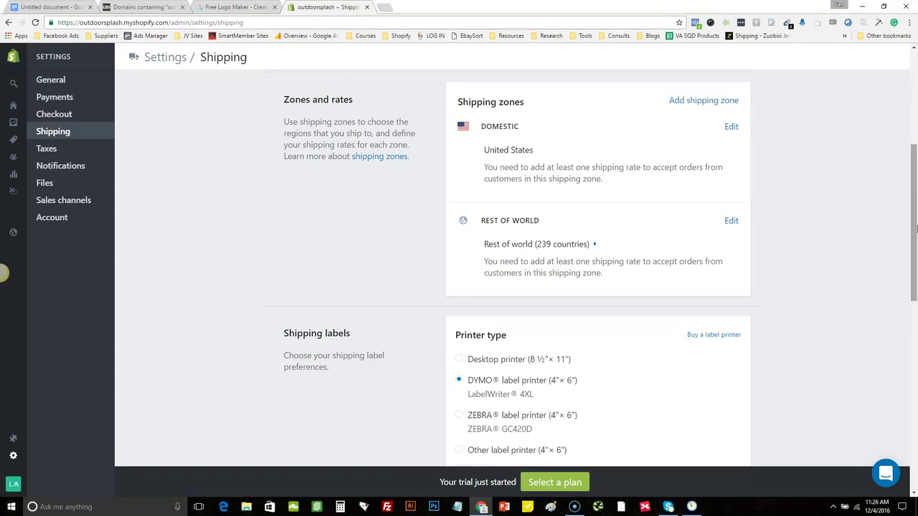
left_click_drag(914, 229, 914, 205)
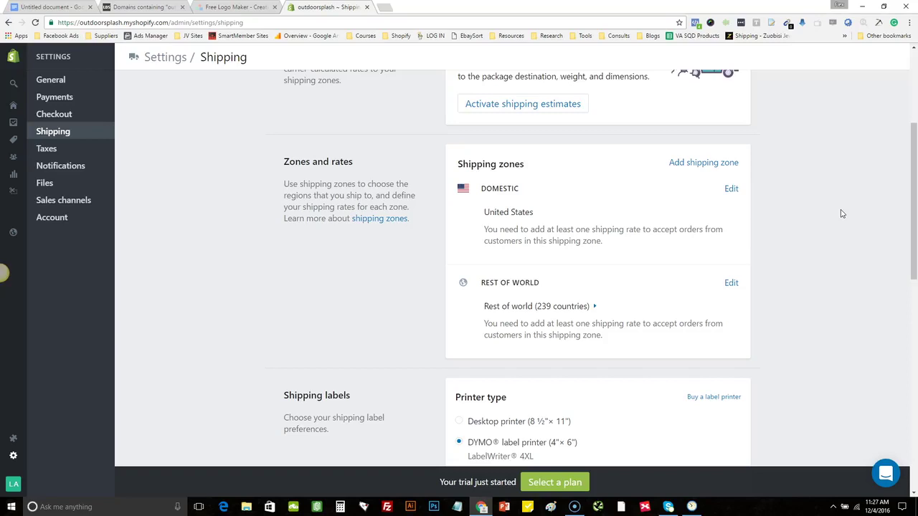
left_click(800, 212)
left_click(730, 190)
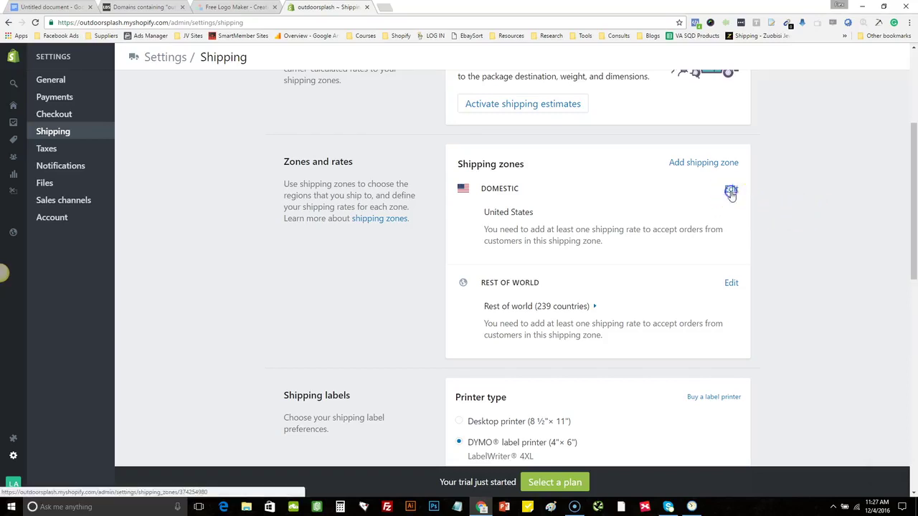
left_click(473, 248)
left_click(103, 134)
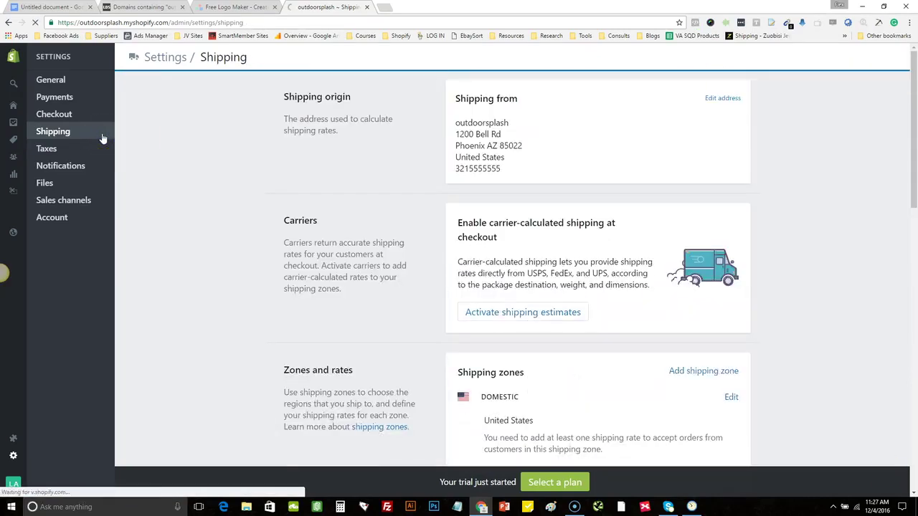
left_click_drag(909, 137, 915, 195)
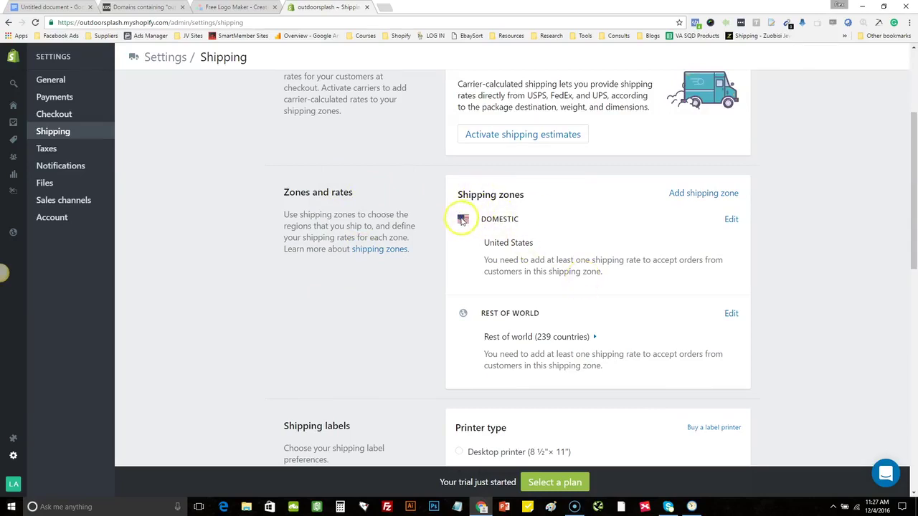
left_click(731, 220)
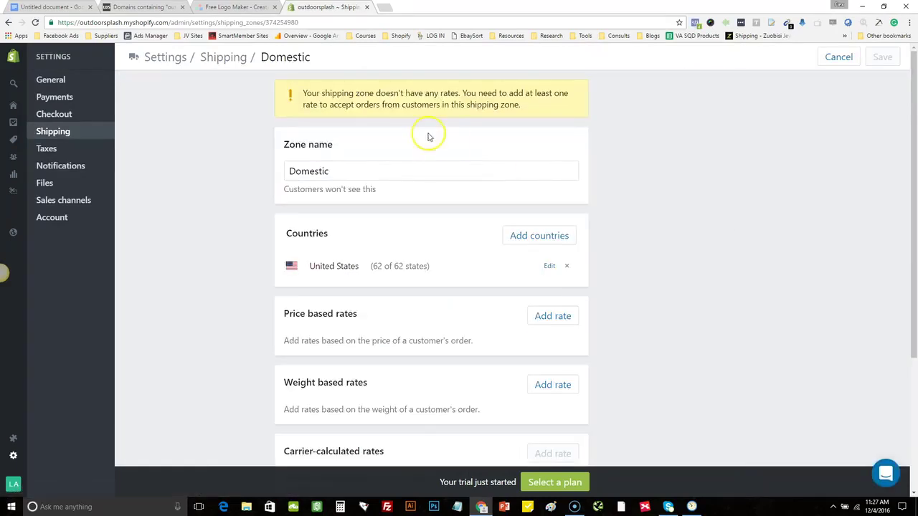
left_click_drag(301, 91, 523, 108)
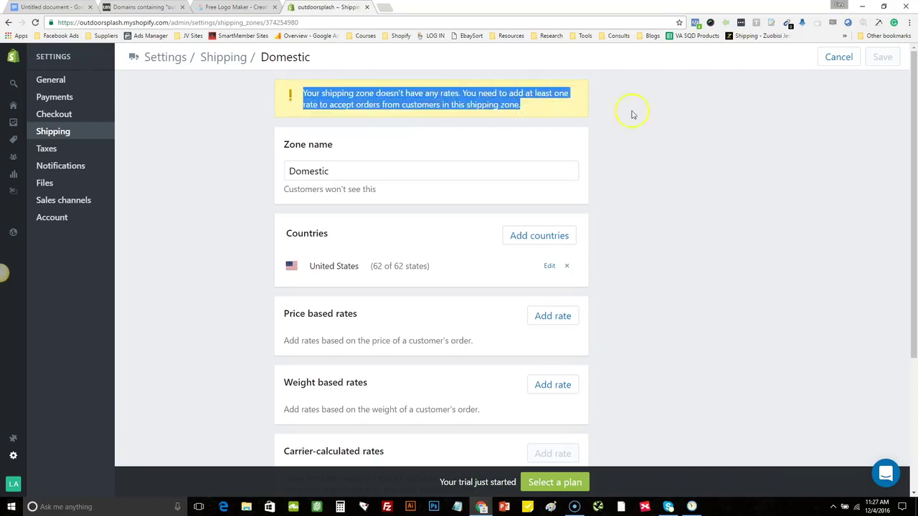
left_click(778, 180)
left_click_drag(914, 127, 915, 170)
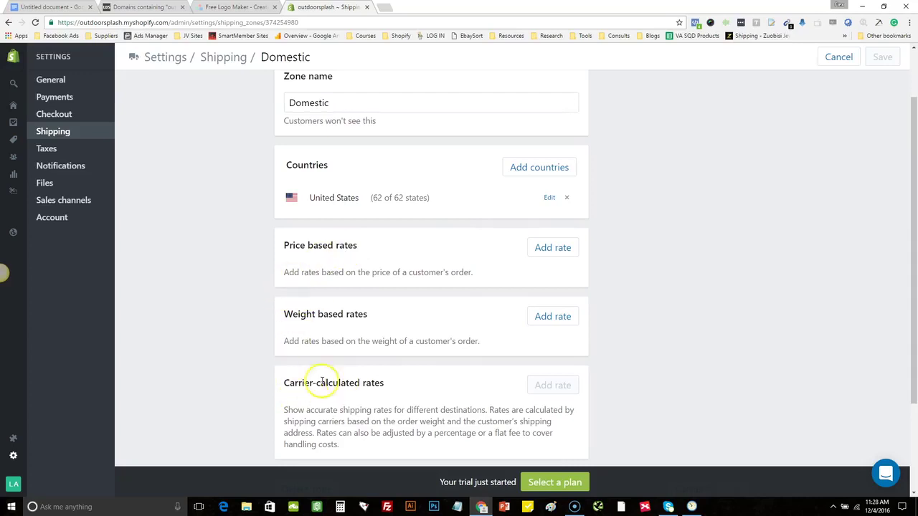
left_click_drag(284, 383, 385, 381)
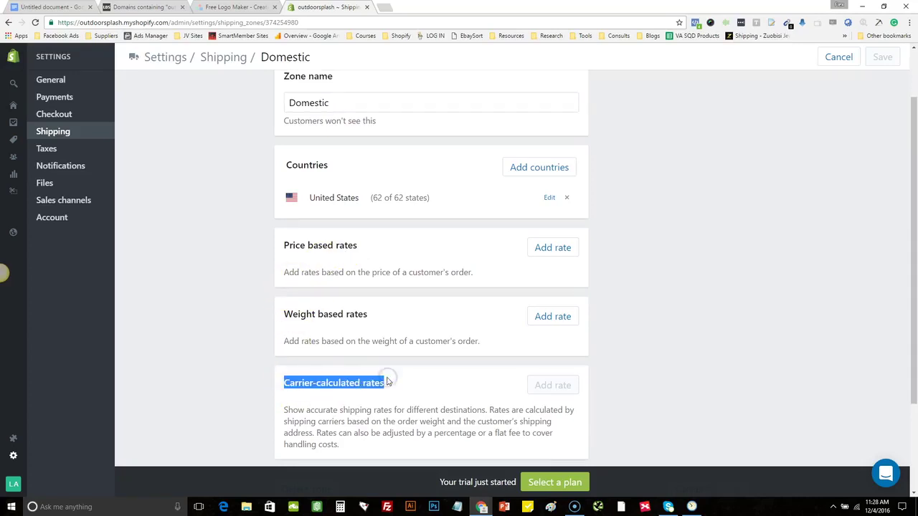
left_click(211, 384)
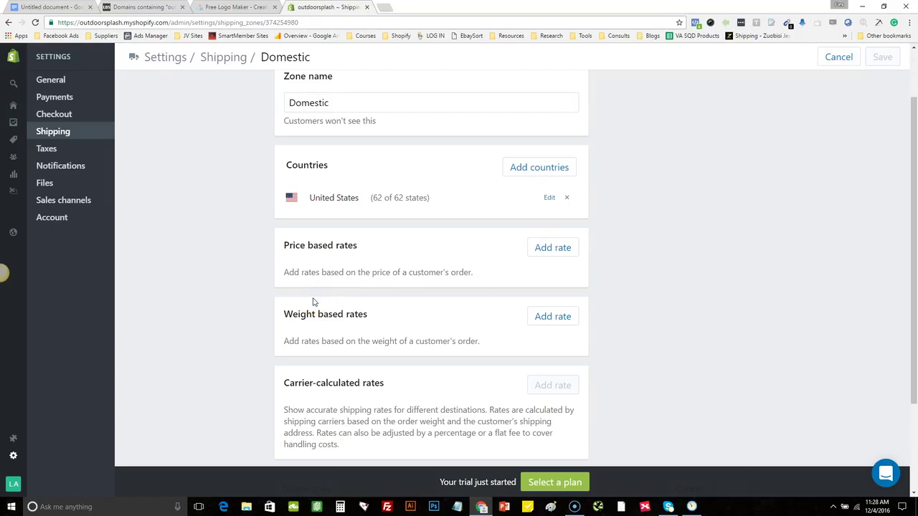
left_click(282, 247)
left_click_drag(912, 247, 913, 276)
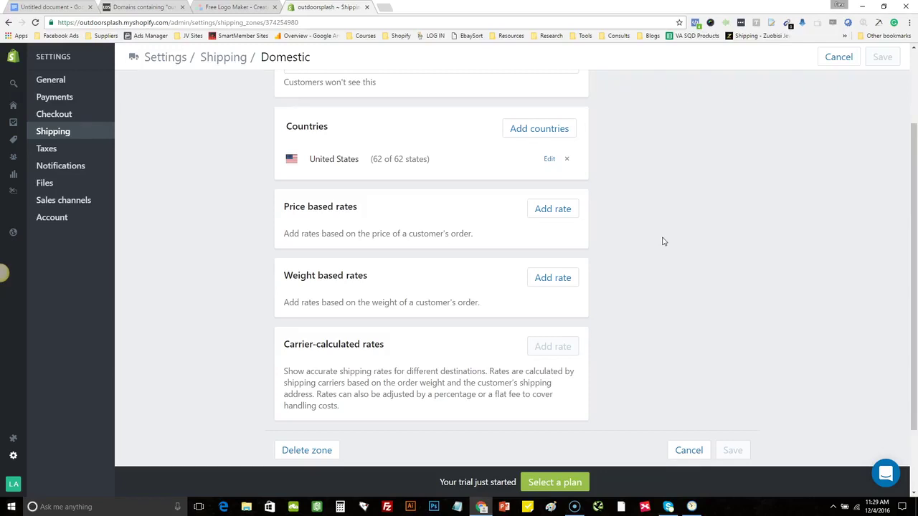
left_click(540, 277)
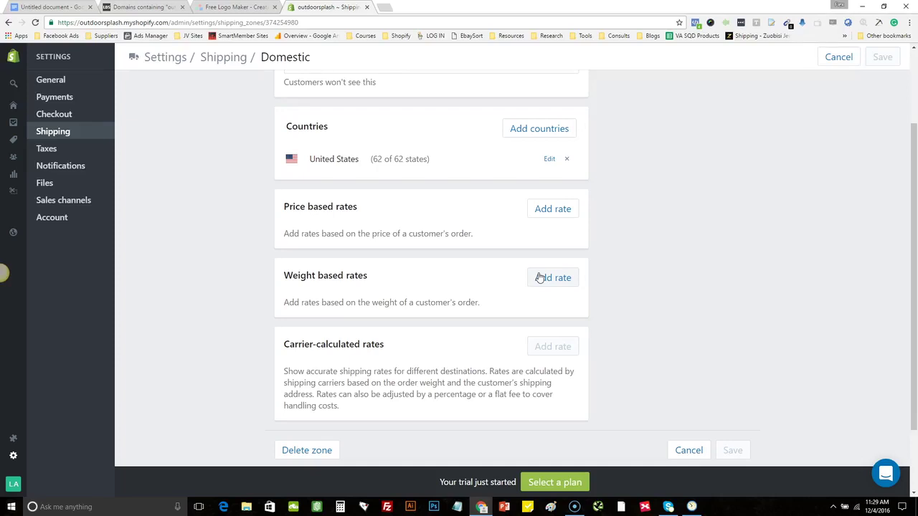
left_click(540, 277)
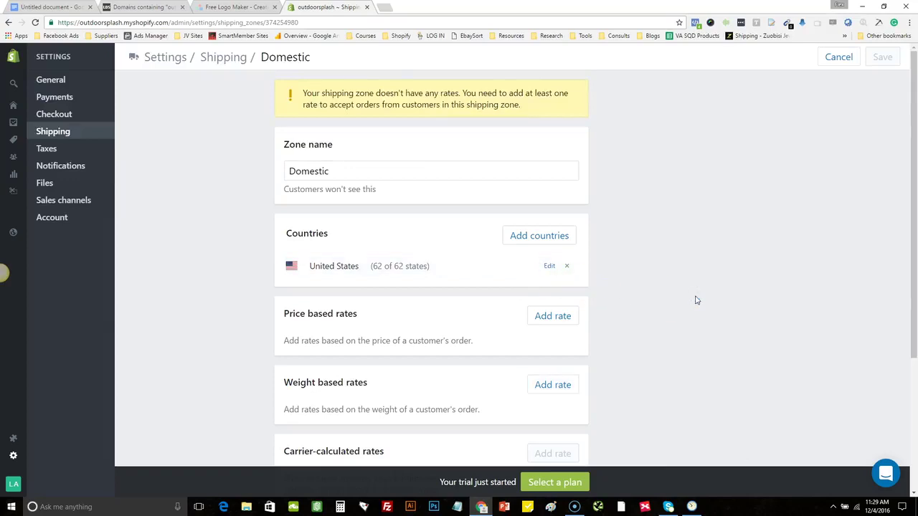
left_click(555, 387)
left_click_drag(909, 261, 904, 348)
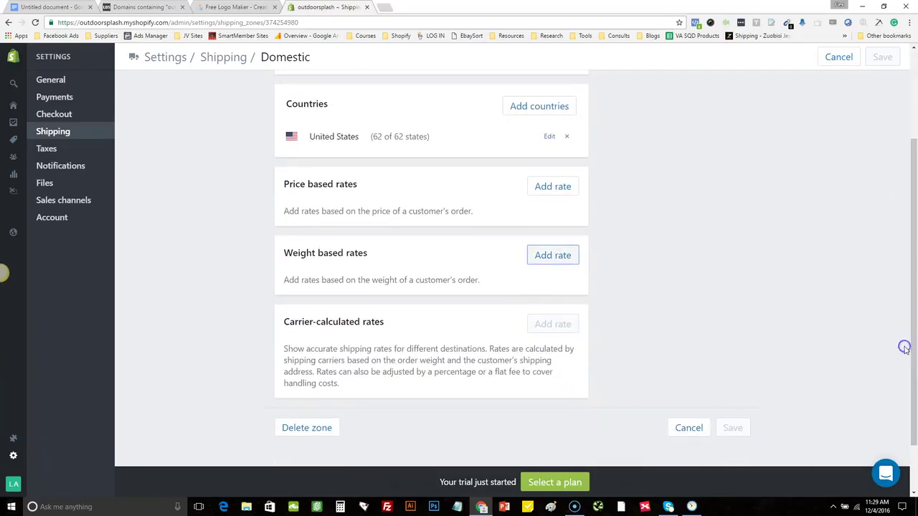
left_click(568, 256)
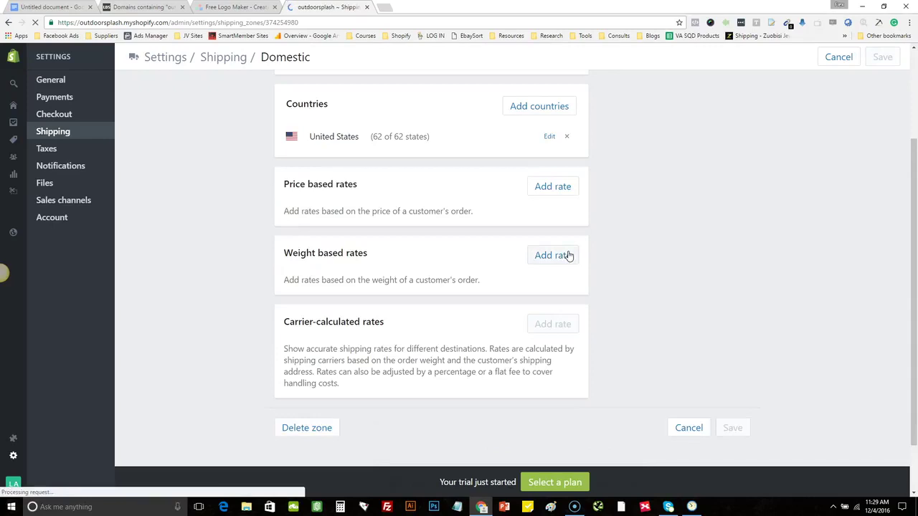
left_click(682, 246)
Start a weight-based rate named 'USPS Shipping' and copy the name for reuse
left_click(558, 253)
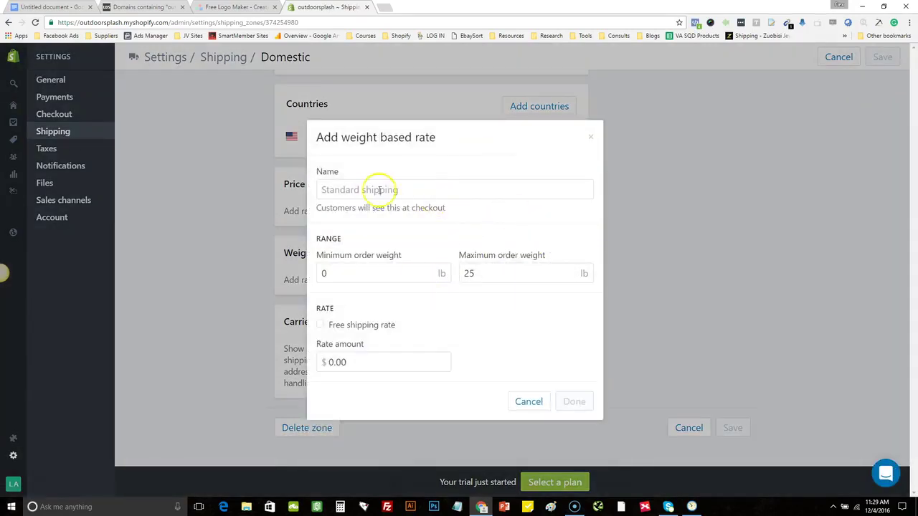
left_click(374, 189)
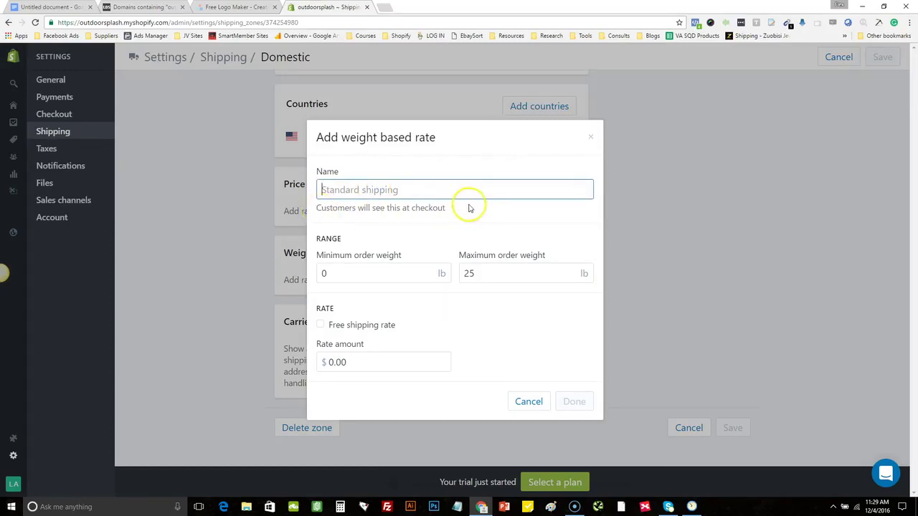
left_click(354, 188)
type("USPS ")
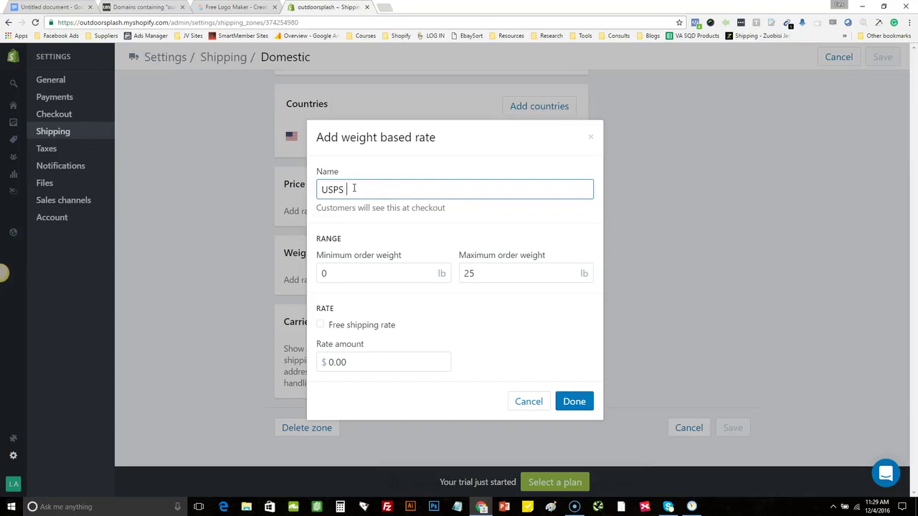
type("Shipping")
left_click_drag(396, 190, 301, 185)
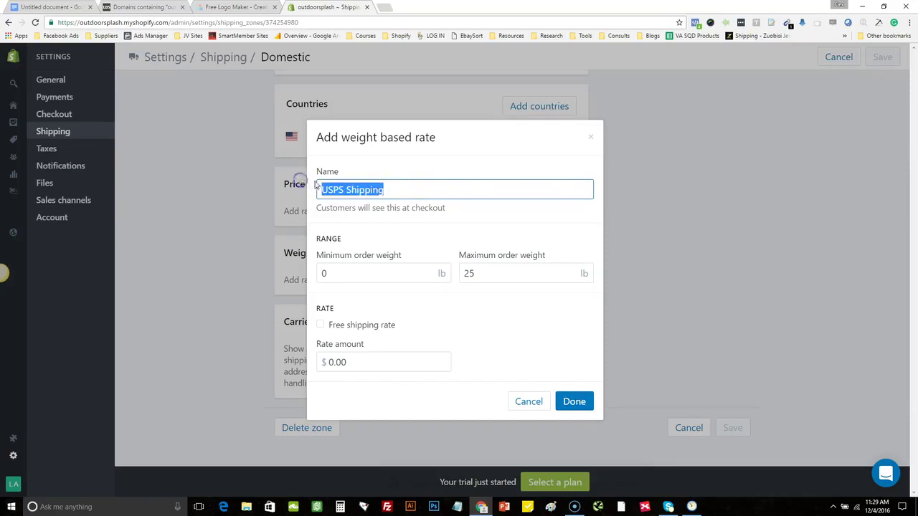
right_click(334, 188)
left_click(389, 205)
Set the rate's weight range to 0.1–0.1 lb and price to $7.95, then add it
left_click(360, 273)
double_click(359, 273)
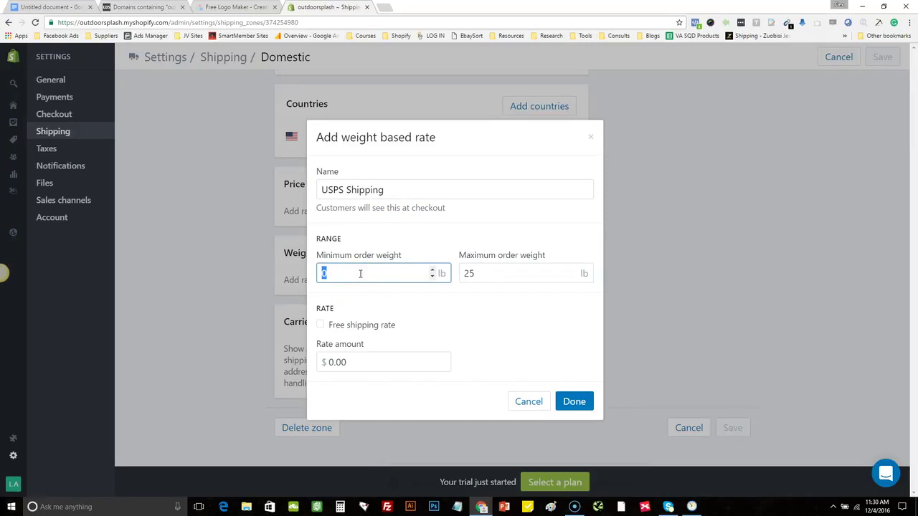
type(".1")
left_click(473, 273)
double_click(475, 273)
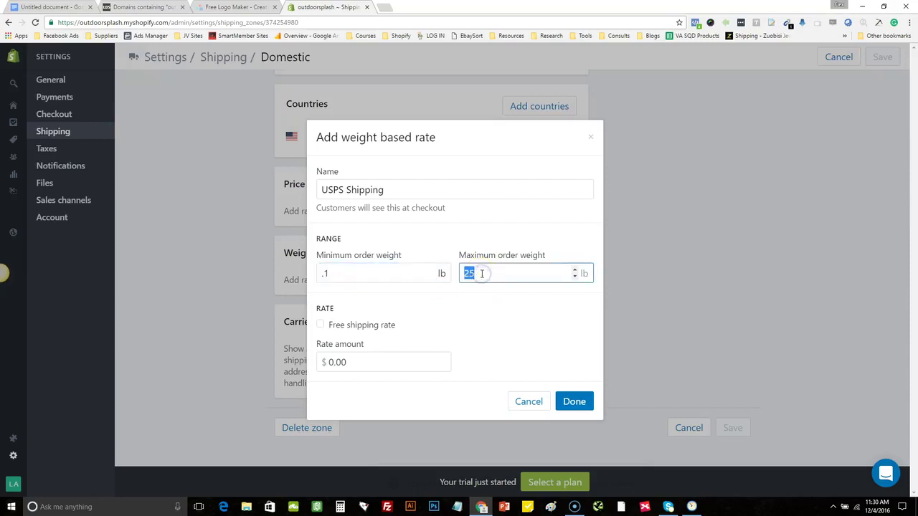
key("BackSpace")
type(".1")
left_click(341, 267)
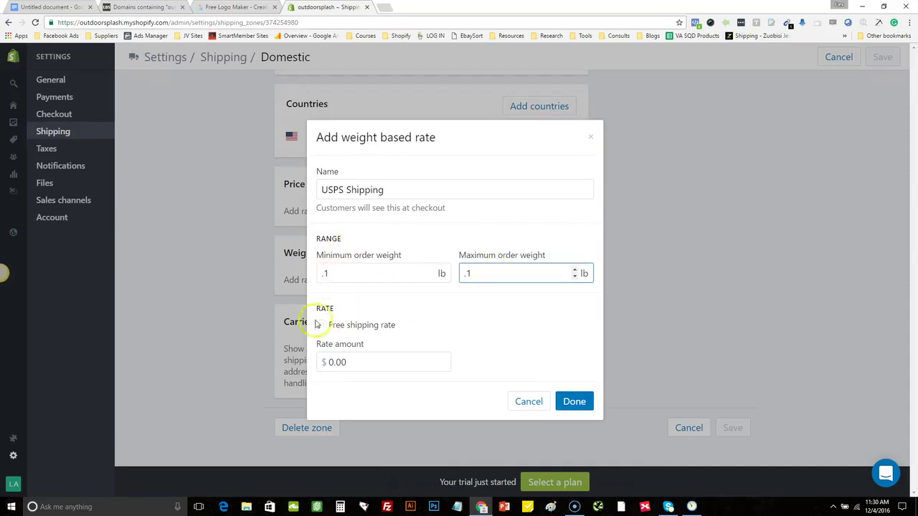
left_click_drag(353, 362, 310, 363)
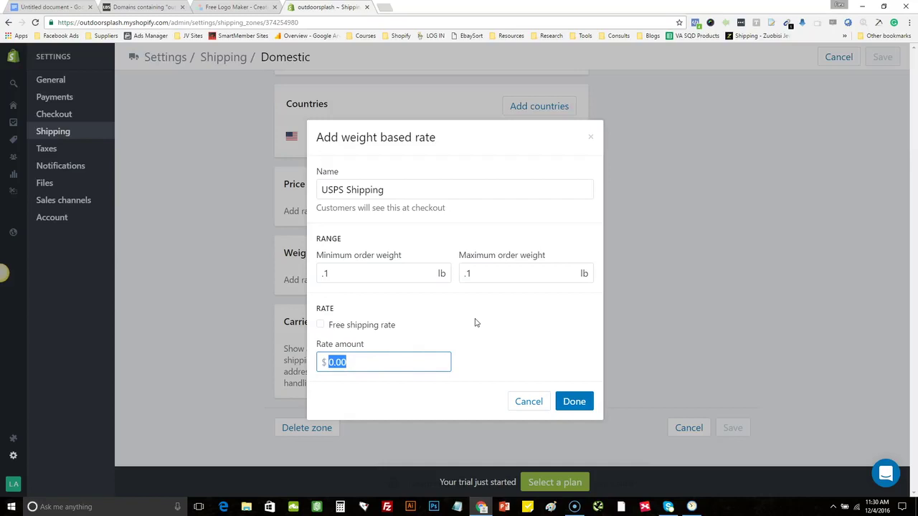
type("7.95")
left_click(475, 322)
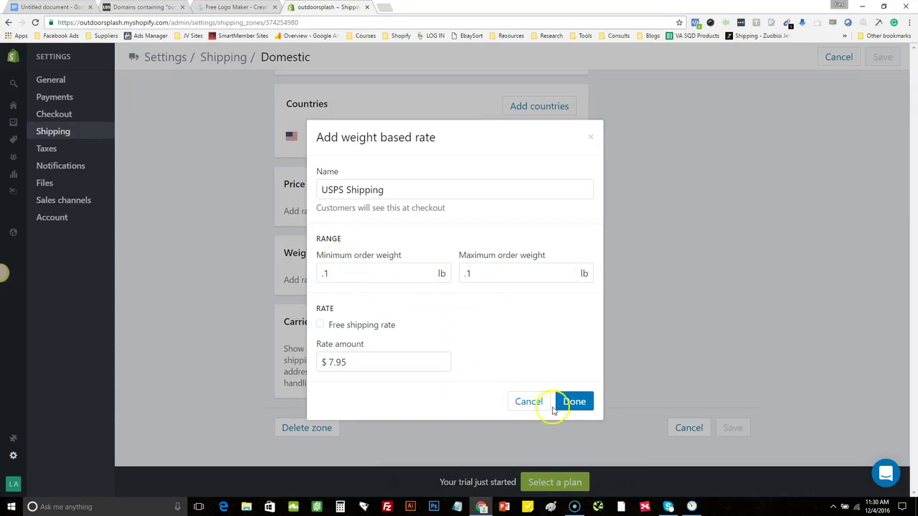
left_click(578, 402)
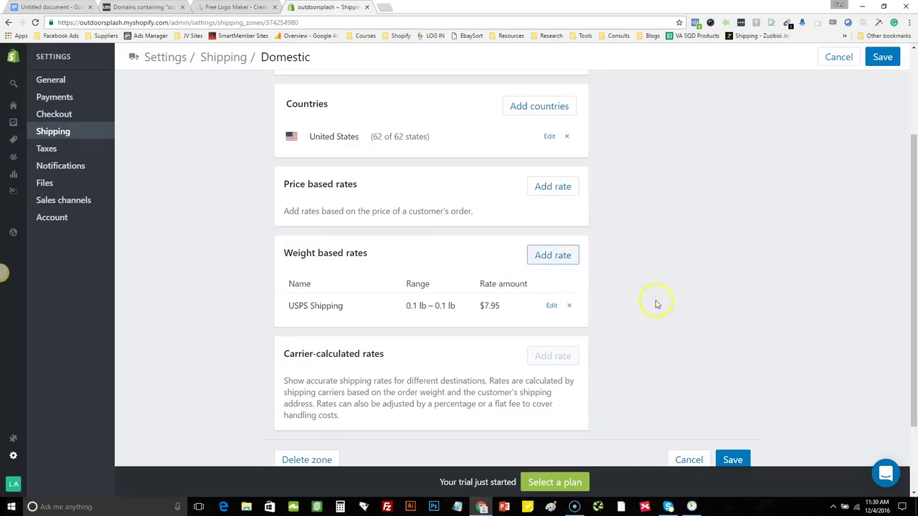
Add a pasted 'USPS Shipping' rate for 0.2–0.2 lb at $14.95
left_click(573, 262)
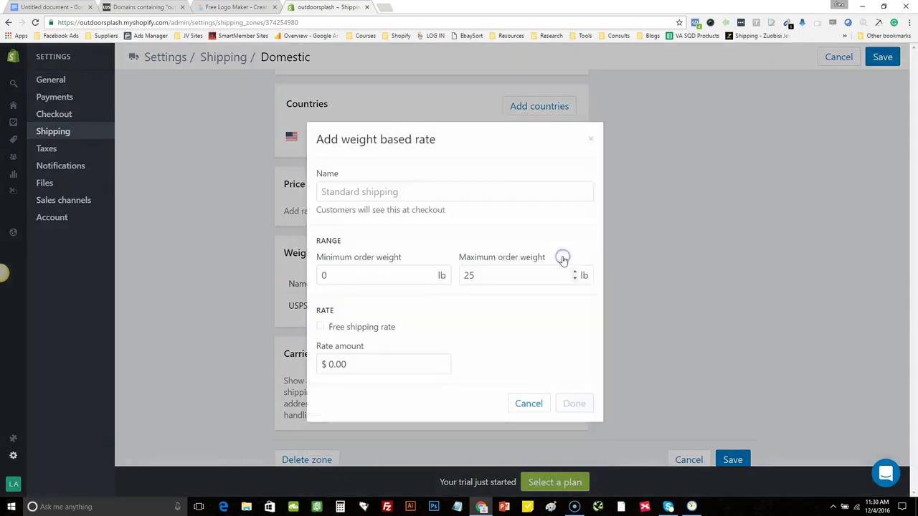
left_click(416, 189)
key("ctrl+v")
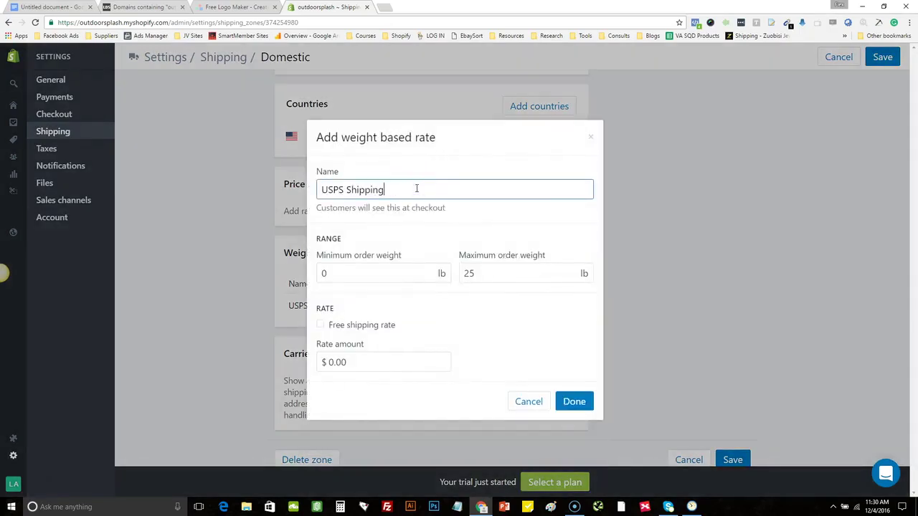
left_click(351, 273)
double_click(351, 273)
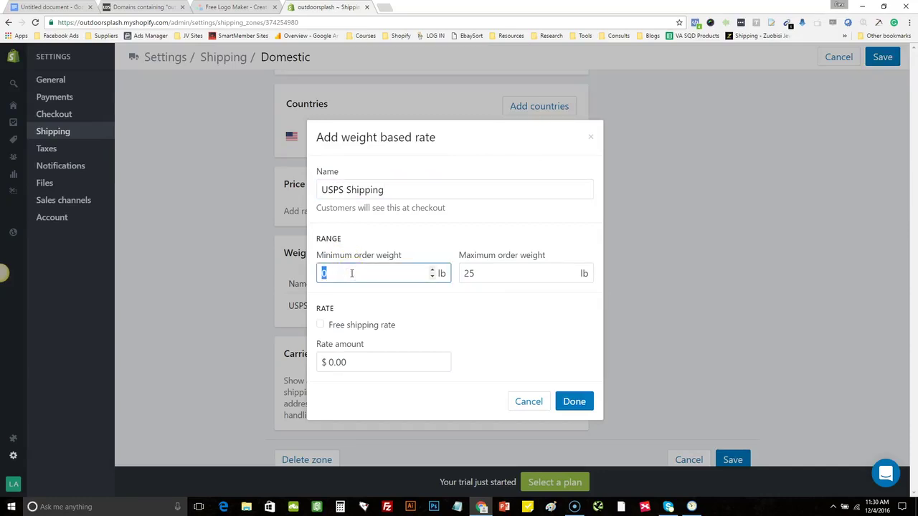
type(".2")
double_click(491, 274)
type(".2")
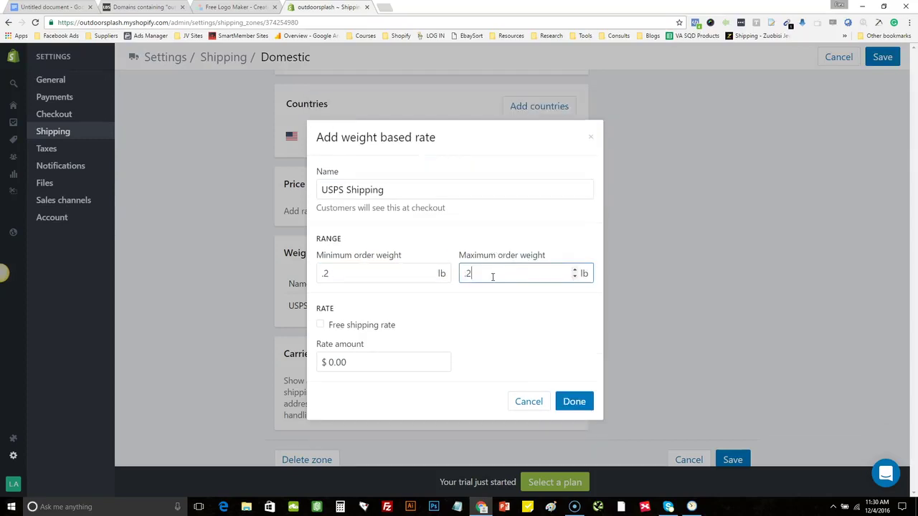
double_click(350, 364)
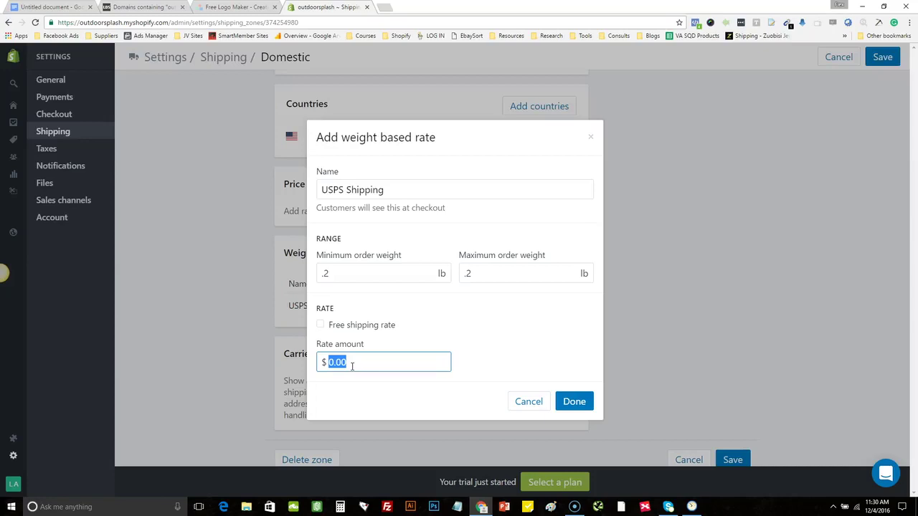
type("14.95")
left_click(479, 335)
left_click(576, 404)
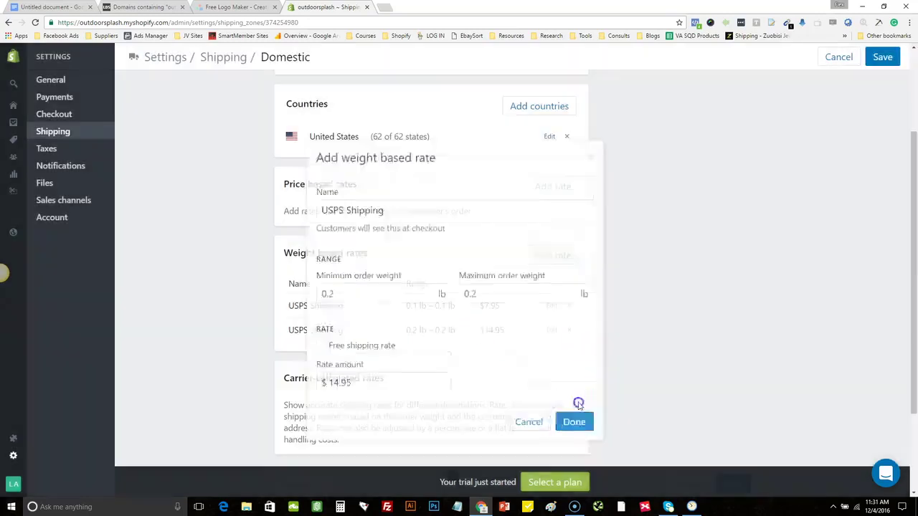
left_click(568, 259)
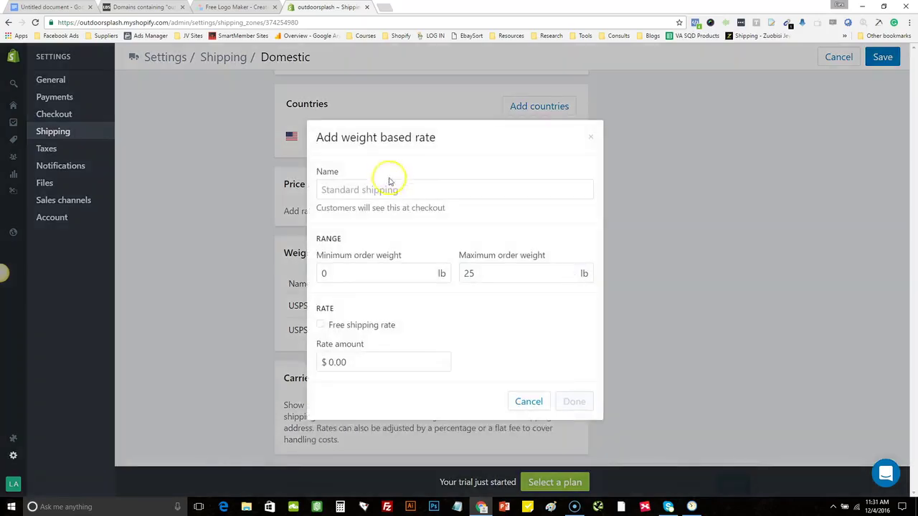
Add a 'USPS Shipping' rate with weight 0.3–0.3 lb priced at $19.95
left_click(395, 189)
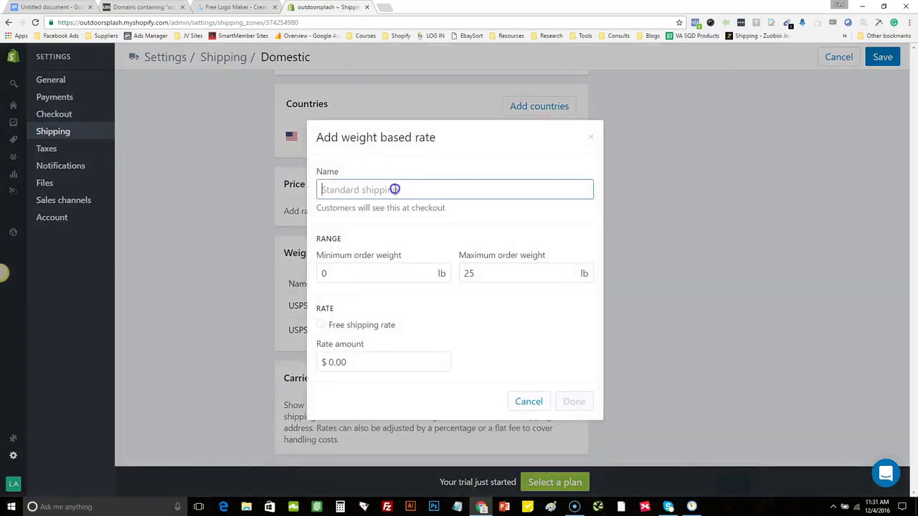
type("USPS Shipping")
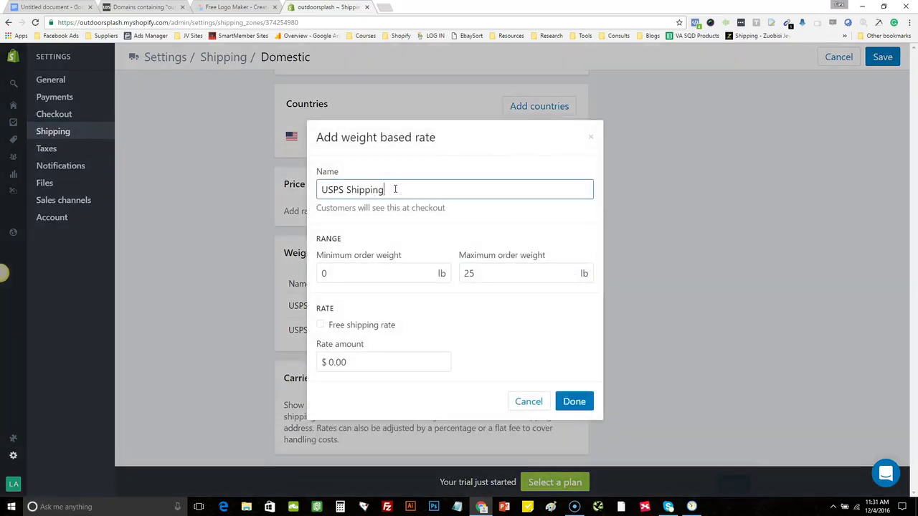
left_click(374, 269)
type(".3")
left_click(515, 273)
type(".3")
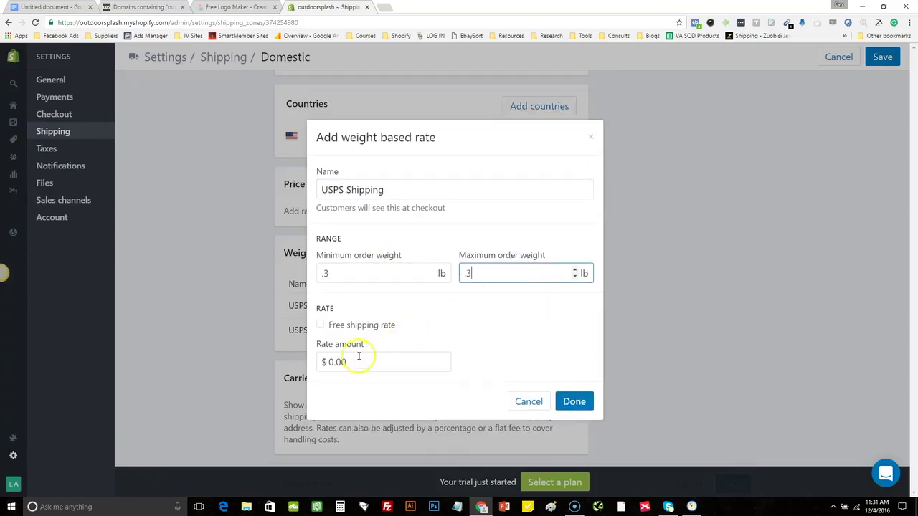
left_click(358, 356)
type("19.95")
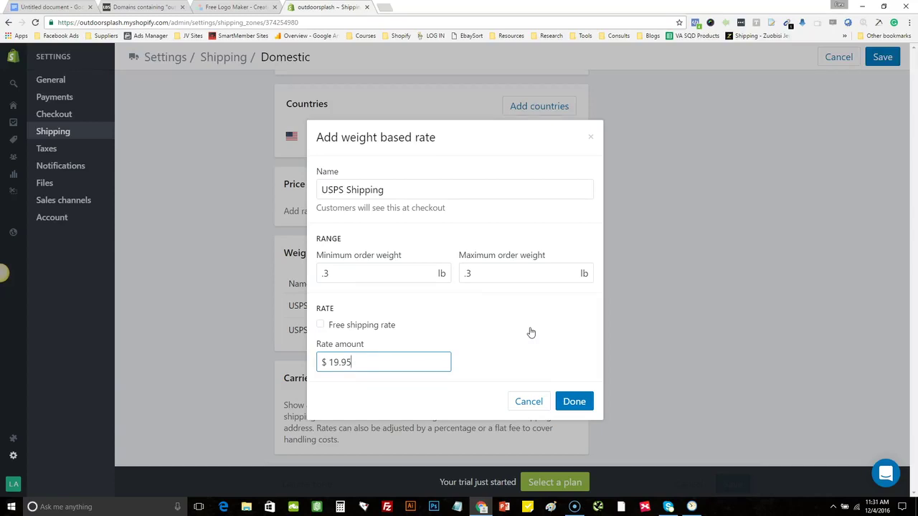
left_click(583, 401)
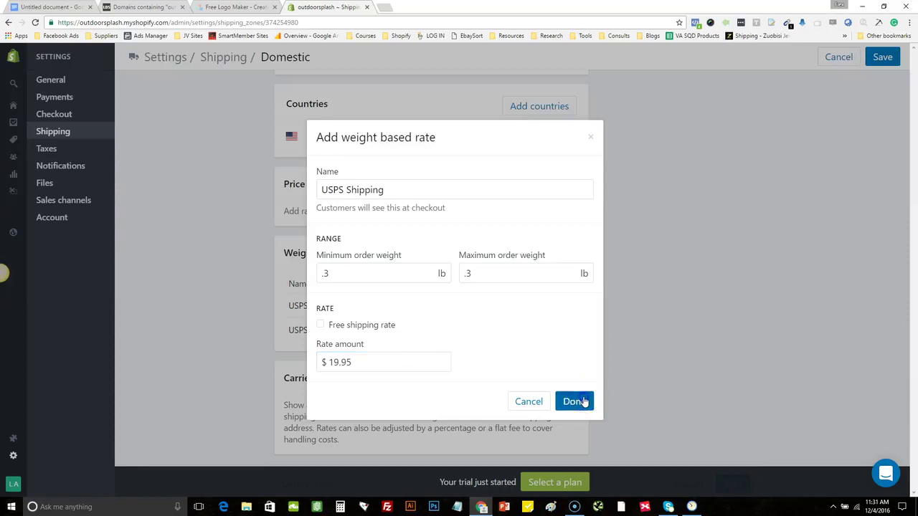
left_click(567, 255)
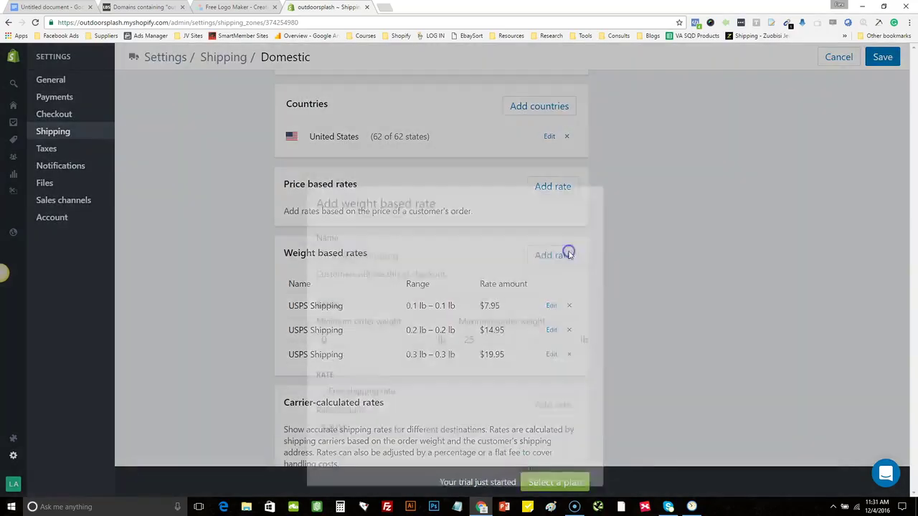
Add a pasted 'USPS Shipping' rate for 0.4–0.4 lb at $24.95
left_click(437, 191)
type("USPS Shipping")
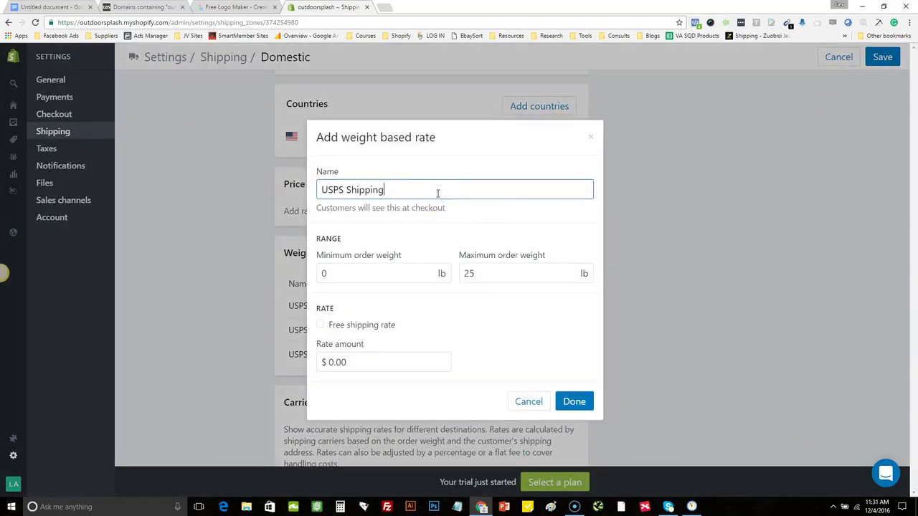
left_click(369, 273)
type(".4")
left_click(515, 270)
type(".4")
left_click(380, 363)
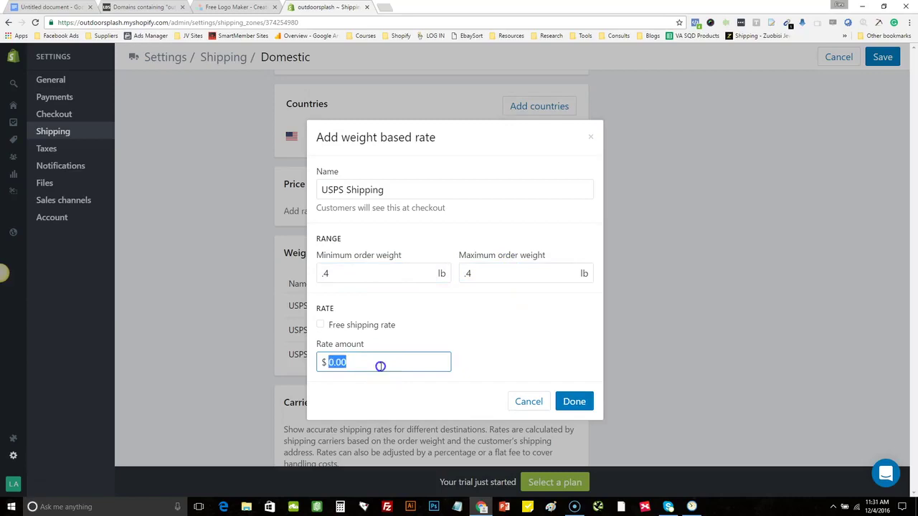
type("24.95")
left_click(578, 402)
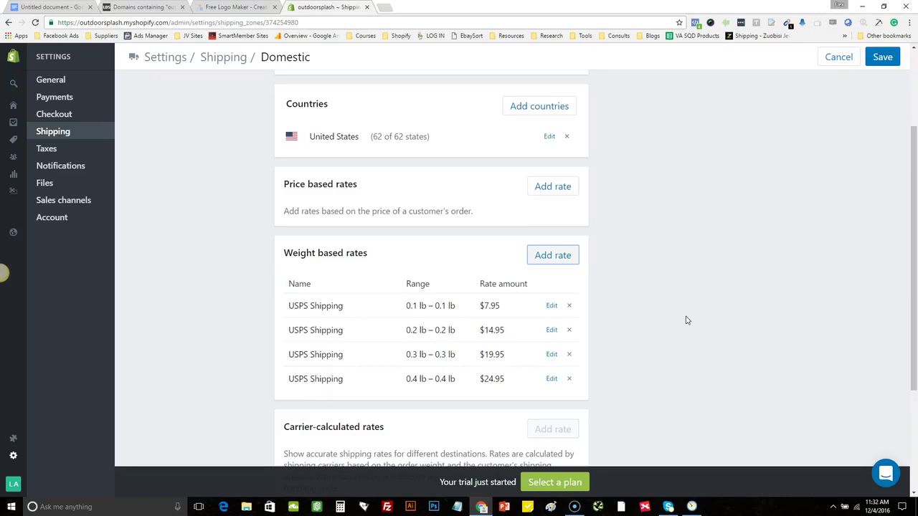
left_click(553, 259)
Add a USPS Shipping weight rate for 1–1 lb orders priced at $4.95
left_click(345, 273)
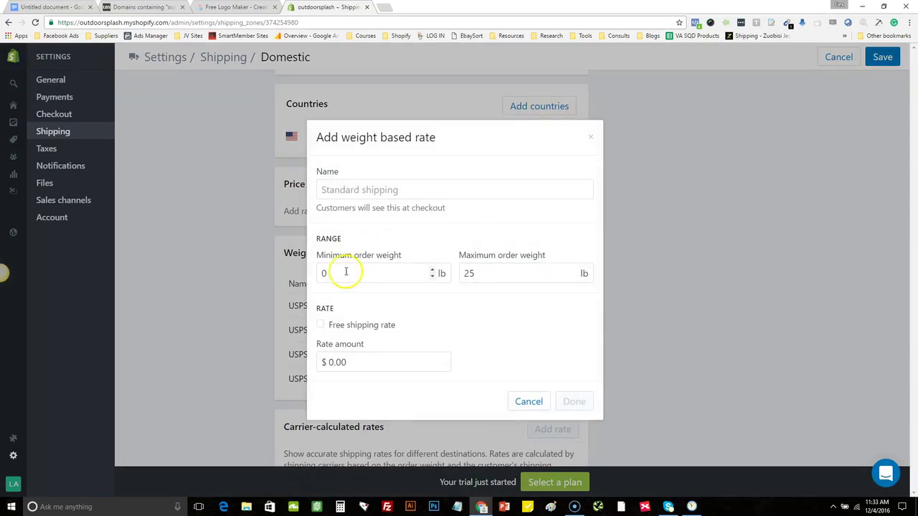
left_click(383, 191)
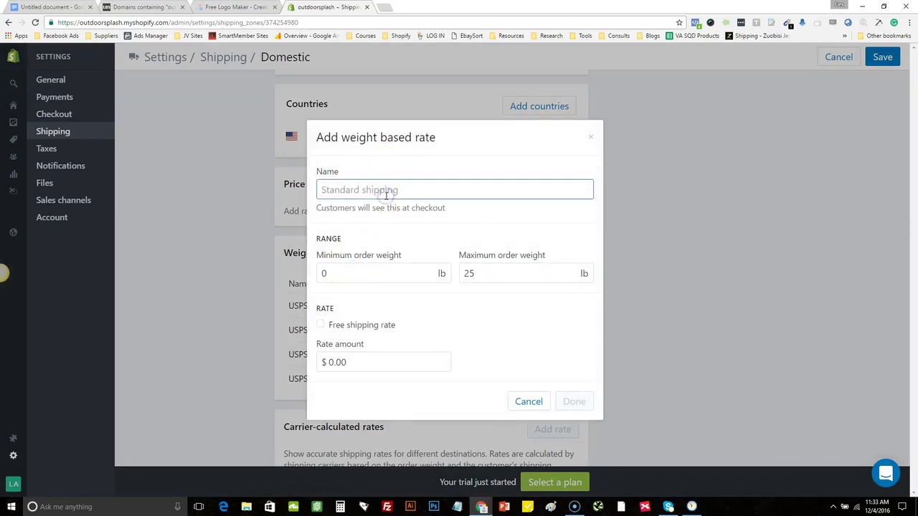
type("USPS Shipping")
double_click(342, 272)
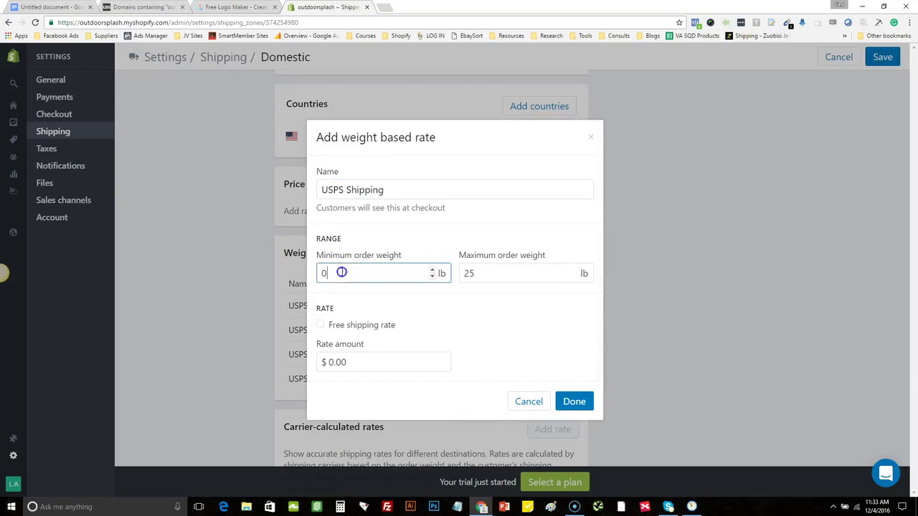
type("1")
double_click(520, 273)
type("1")
left_click(360, 362)
double_click(360, 362)
type("4.9")
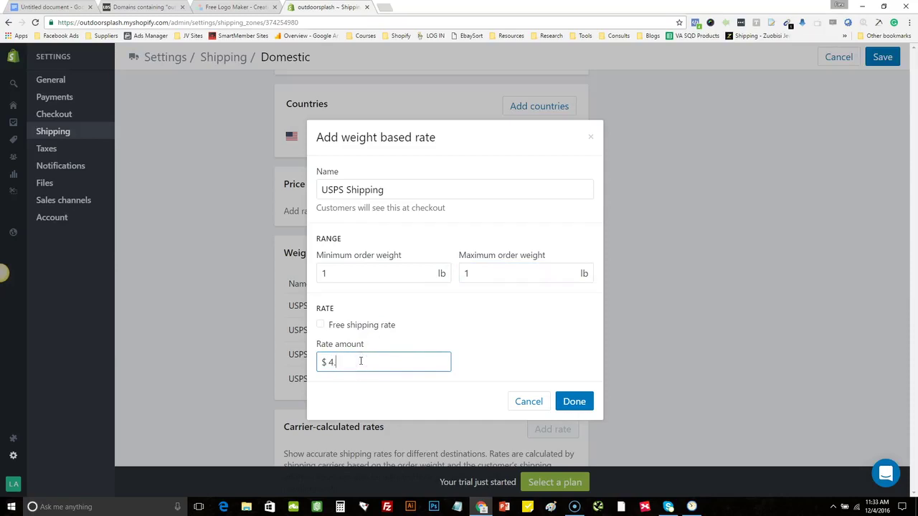
type("5")
left_click(581, 401)
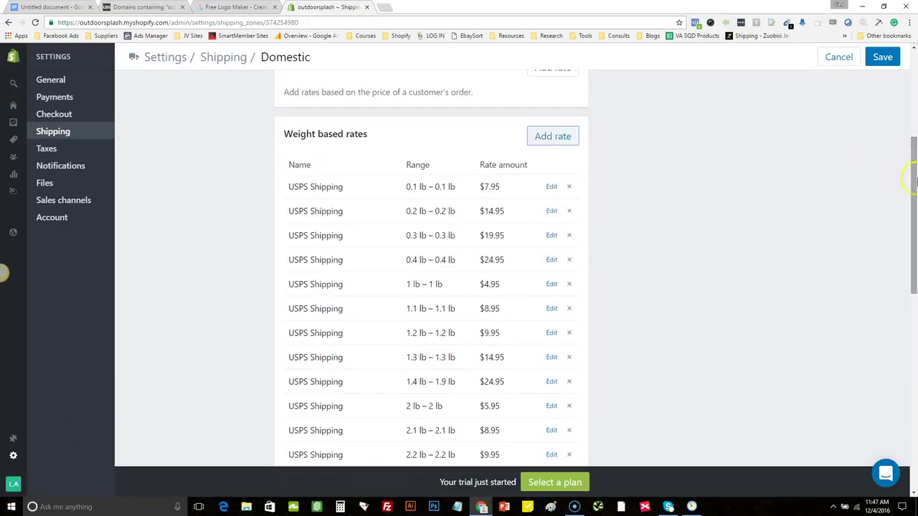
Scroll through the weight-based rates to review the USPS ladder down to the free 5–25 lb tier
left_click_drag(914, 175, 908, 172)
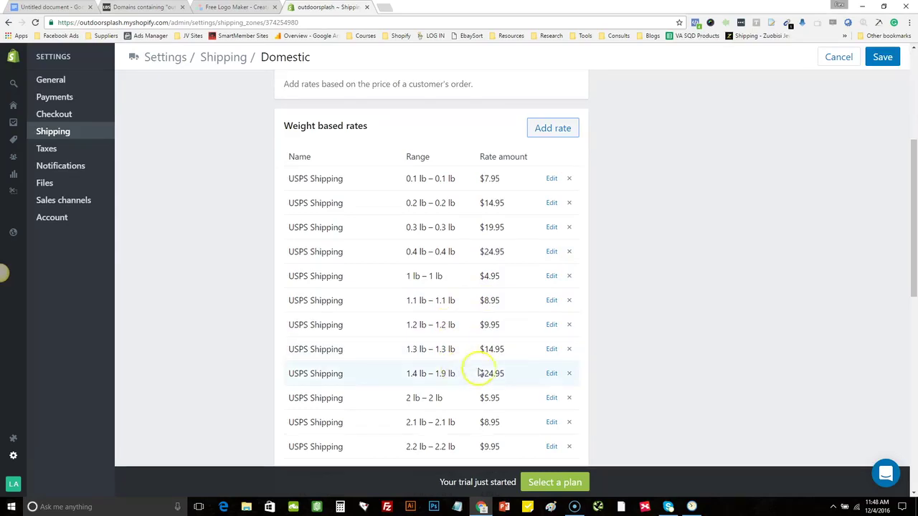
left_click_drag(906, 215, 915, 361)
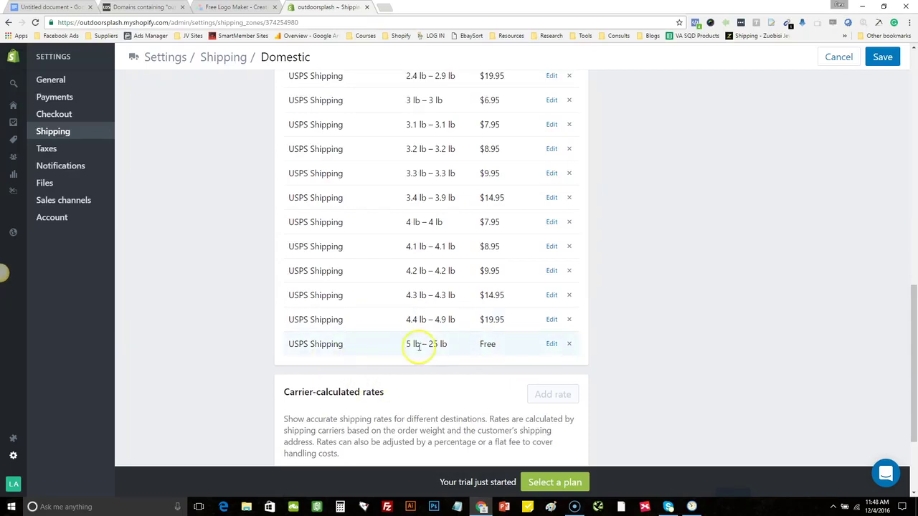
left_click_drag(912, 383, 909, 225)
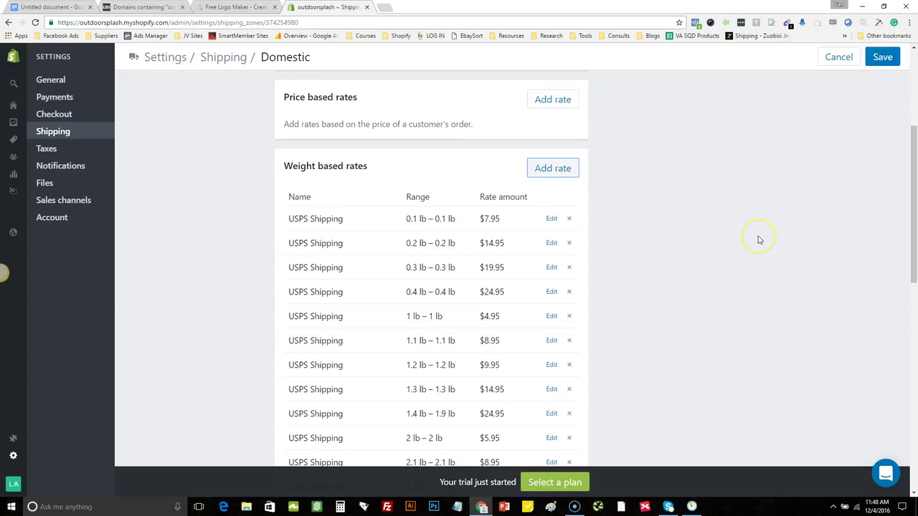
Add a weight rate named 'Free Shipping' with maximum weight 0 lb, marked as free
left_click(550, 168)
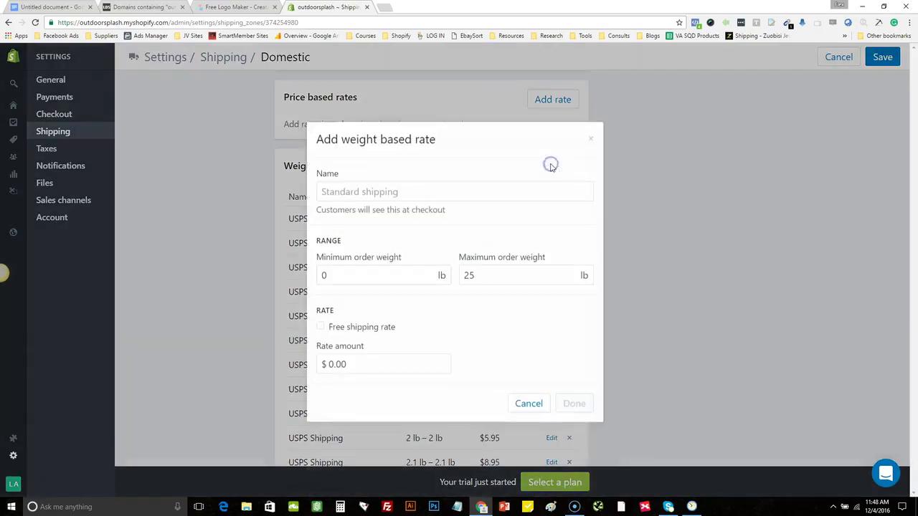
left_click(419, 190)
type("F")
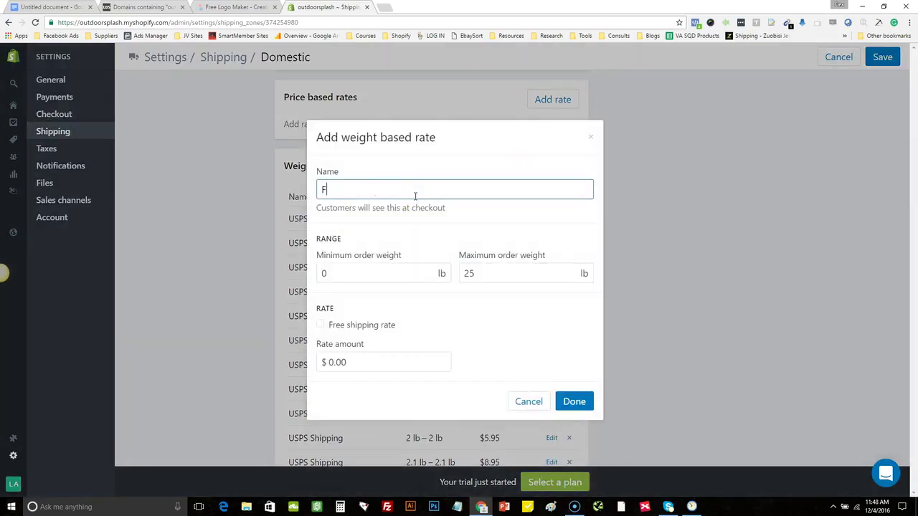
type("Ree")
key("BackSpace")
key("BackSpace")
key("BackSpace")
type("reee")
key("BackSpace")
type("Shipping")
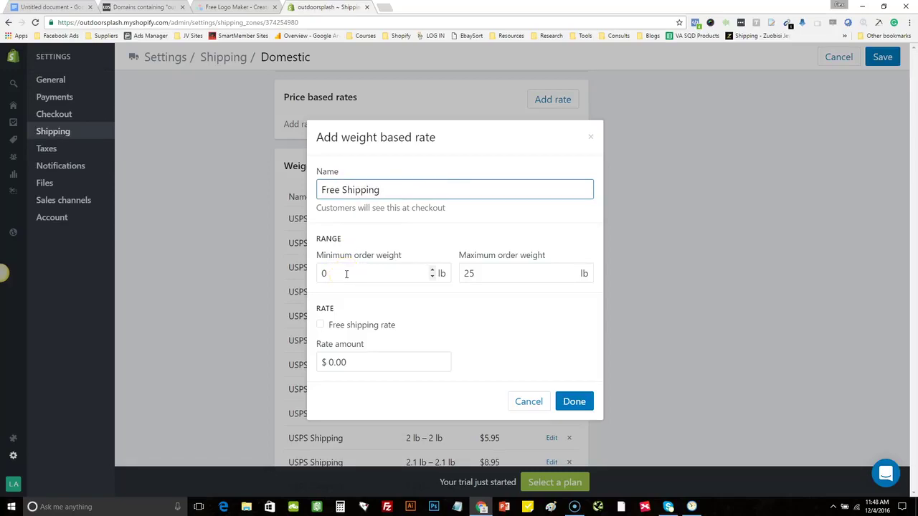
double_click(484, 273)
type("0")
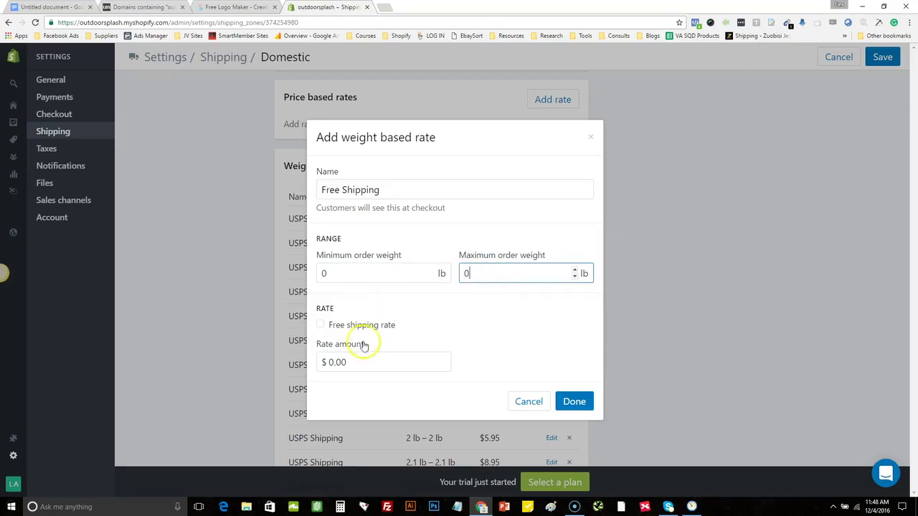
left_click(320, 325)
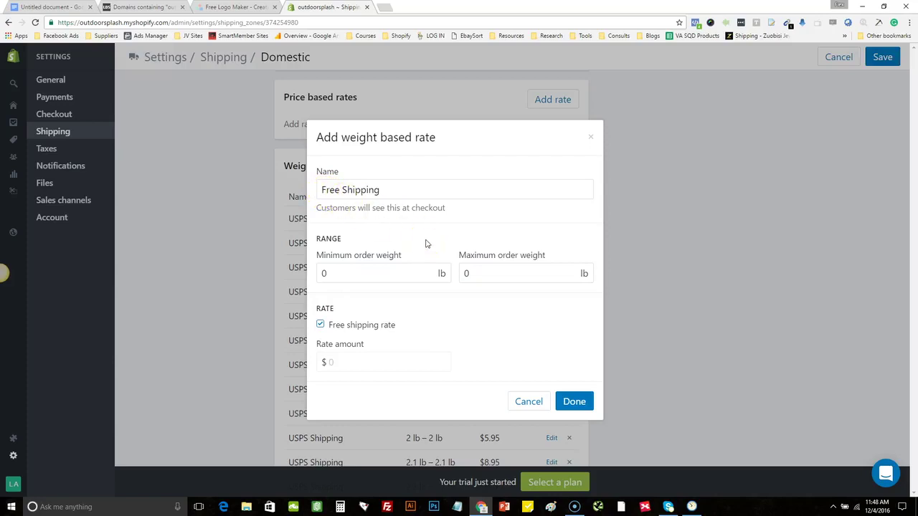
left_click(575, 403)
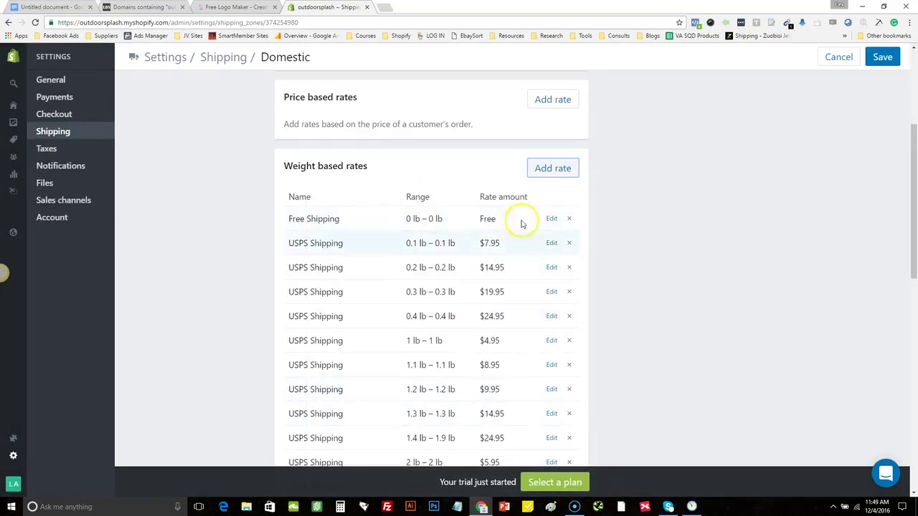
left_click_drag(914, 229, 915, 190)
Save the Domestic zone's shipping rates and go to the Online Store's Domains settings
left_click(885, 57)
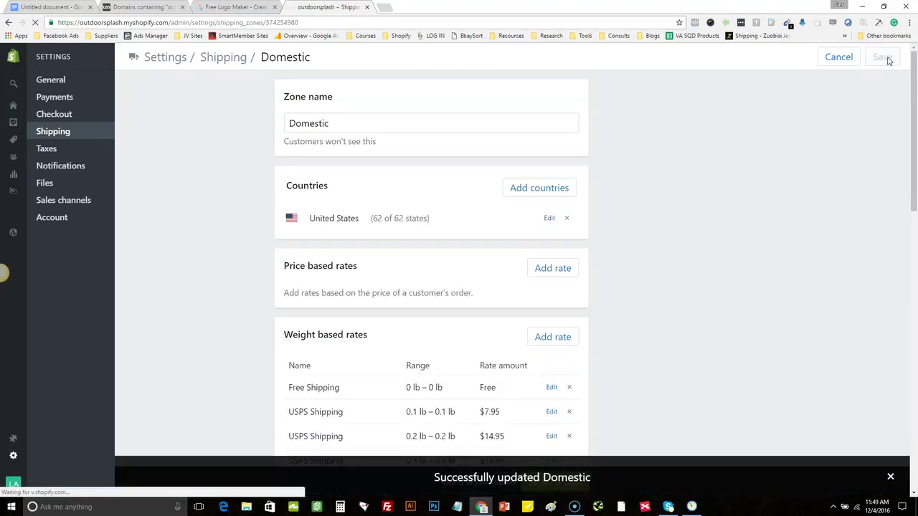
left_click_drag(916, 86, 915, 117)
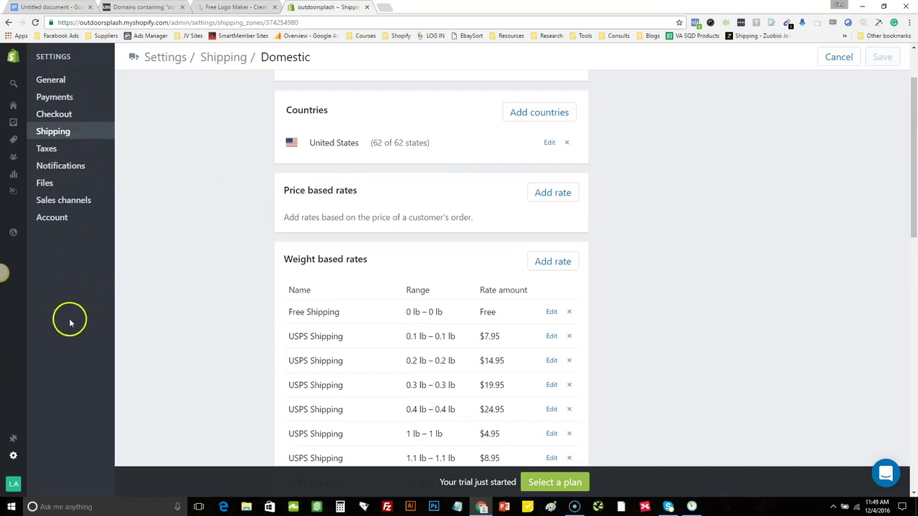
mouse_move(13, 287)
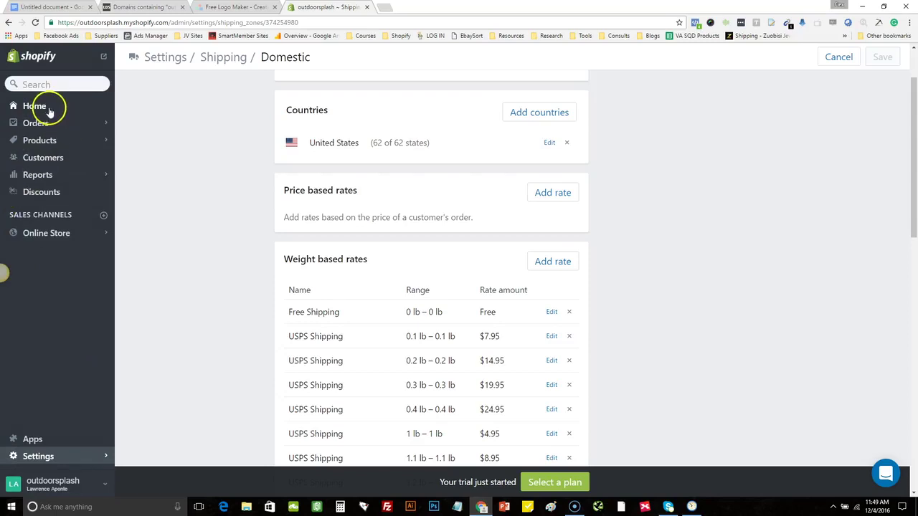
left_click(44, 233)
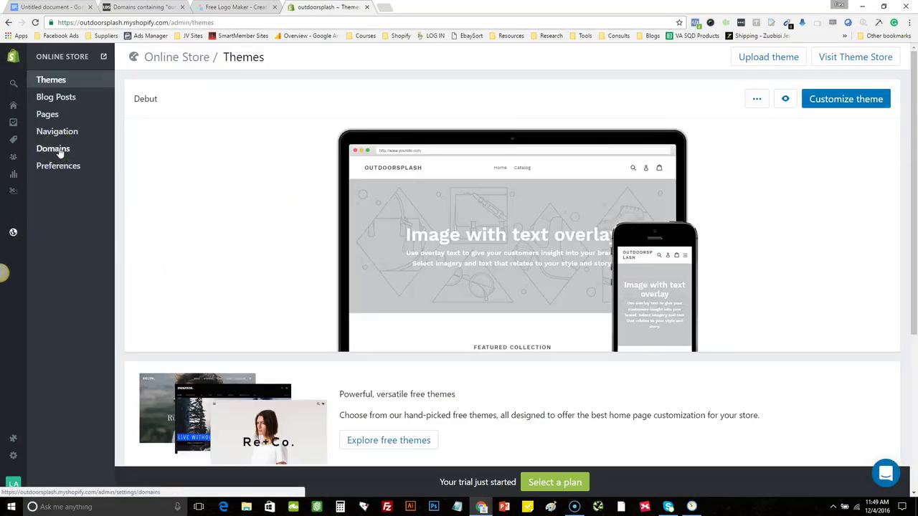
left_click(53, 149)
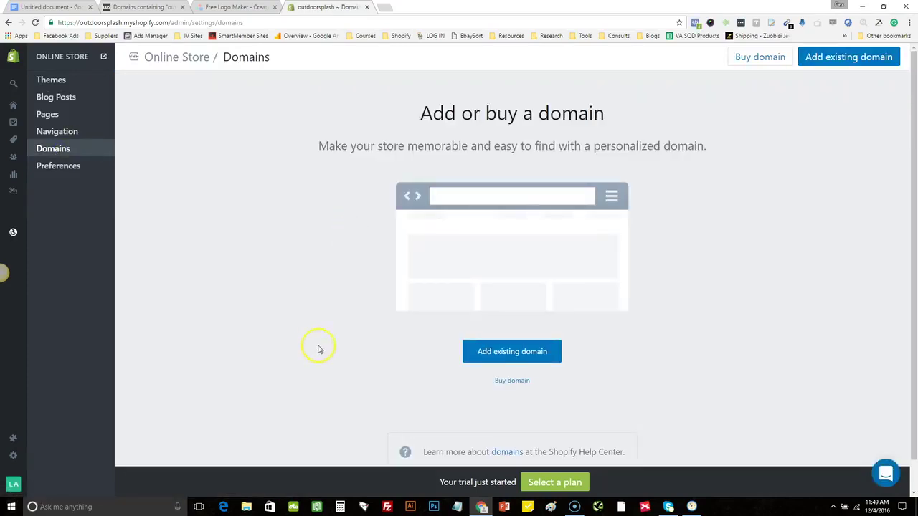
Add the existing domain outdoorsplash.com to the store
left_click(506, 351)
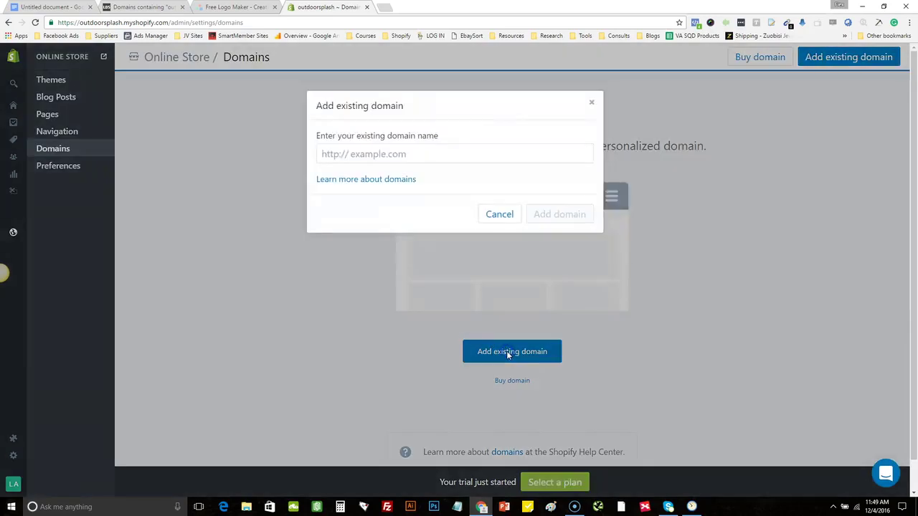
left_click(403, 152)
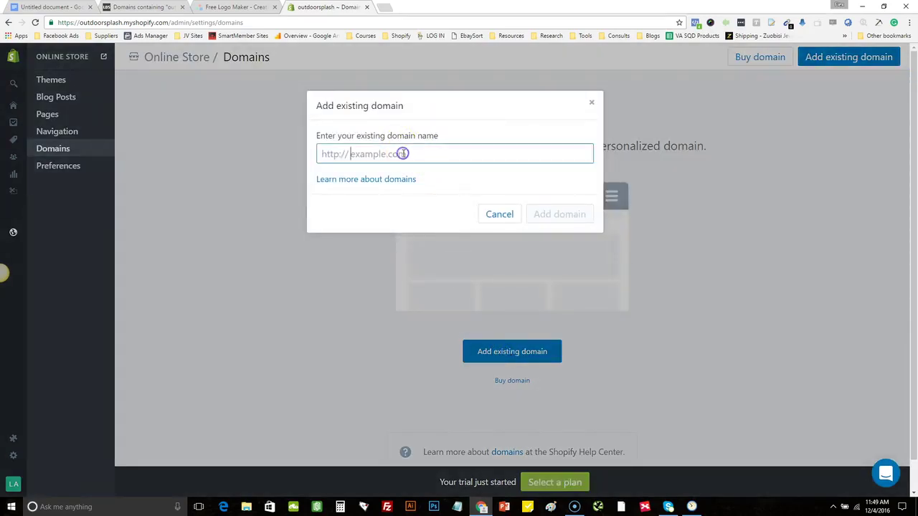
type("outdoorsplash")
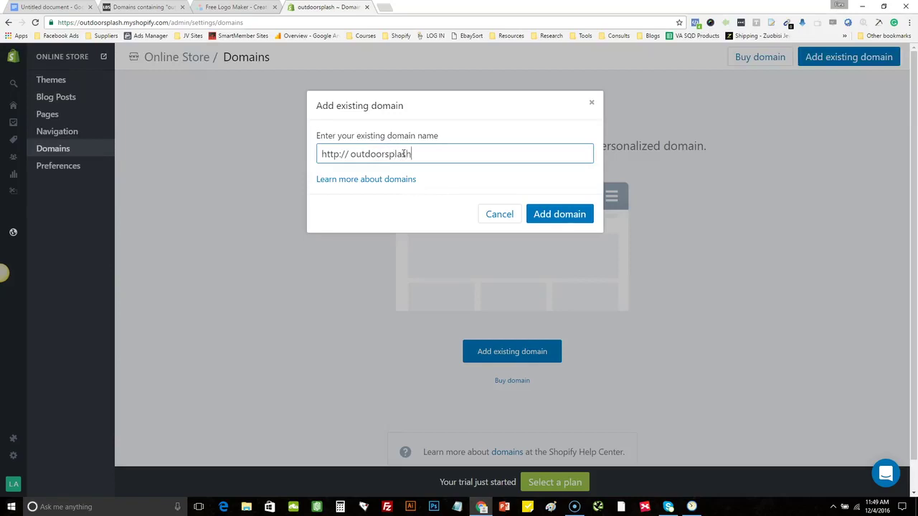
type(".com")
left_click(561, 213)
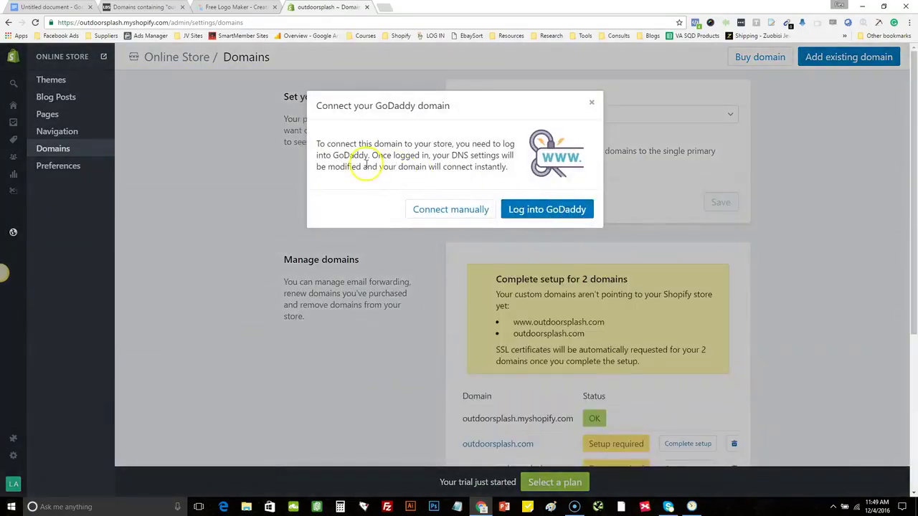
Sign in to GoDaddy and approve connecting outdoorsplash.com to the Shopify store
left_click(543, 213)
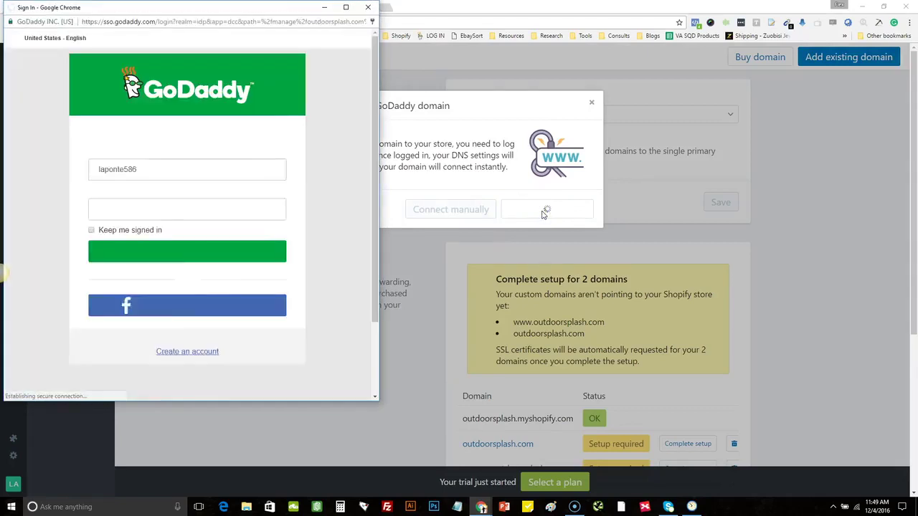
left_click(244, 301)
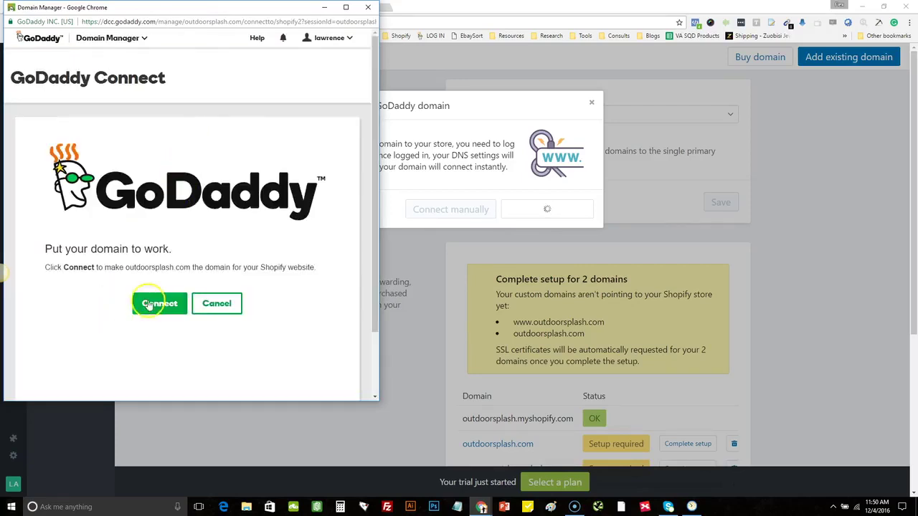
left_click(147, 304)
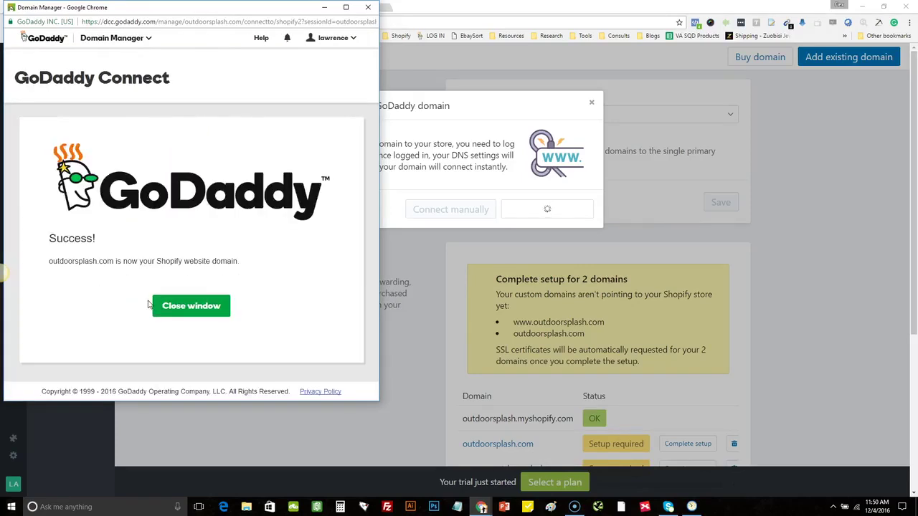
left_click(198, 307)
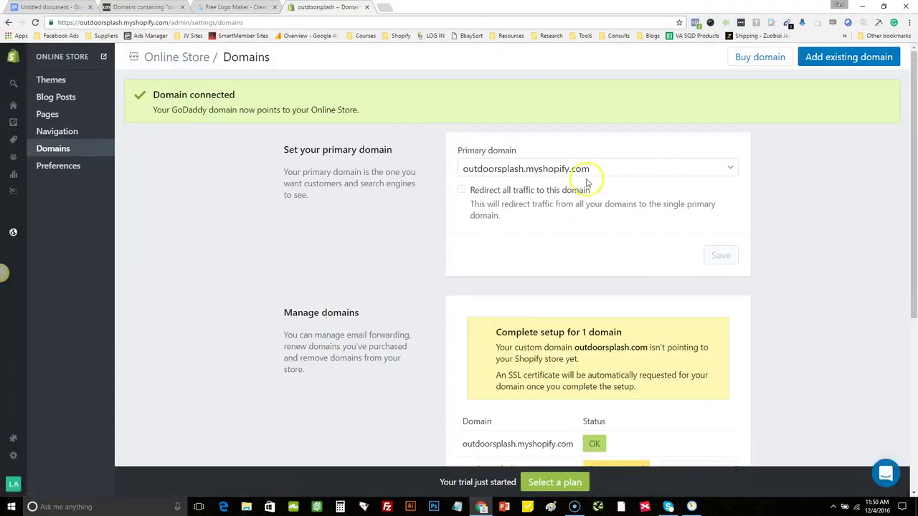
Set outdoorsplash.com as the primary domain, redirecting all traffic to it, and save
left_click(491, 169)
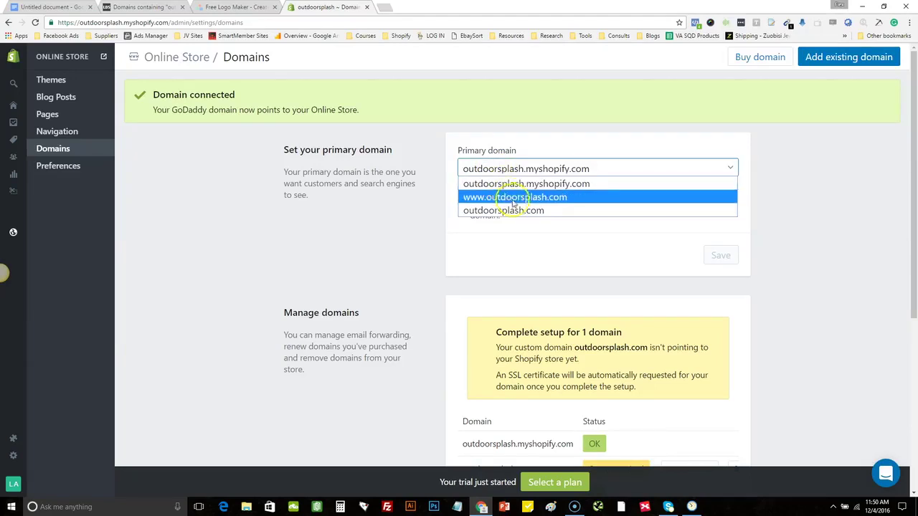
left_click(561, 209)
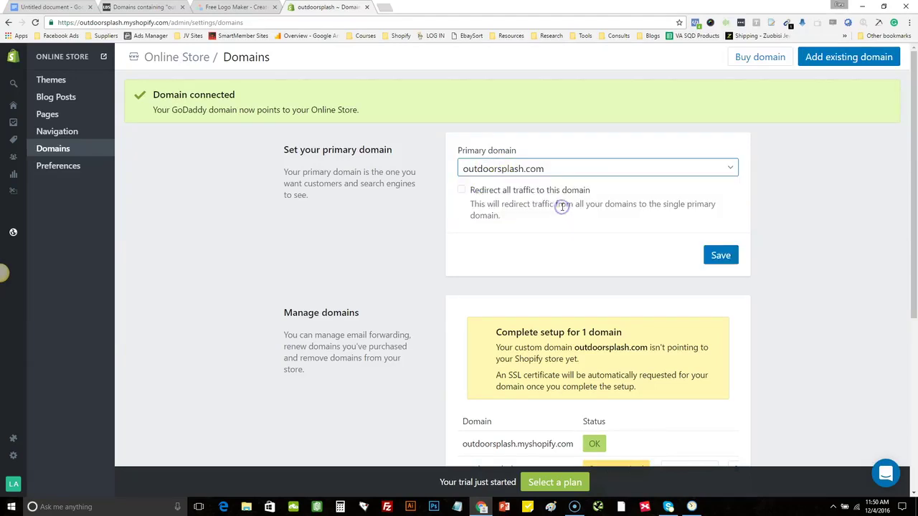
left_click(461, 190)
left_click(720, 255)
left_click(557, 170)
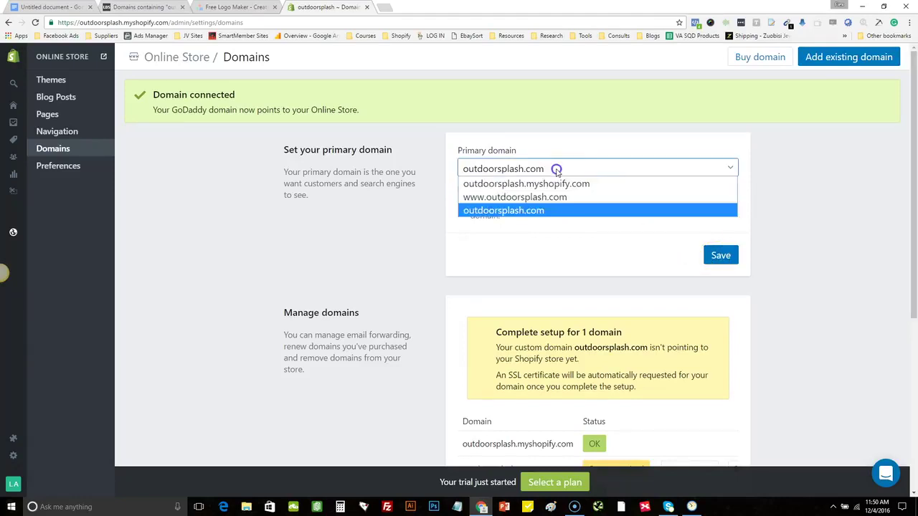
left_click(545, 210)
left_click(720, 255)
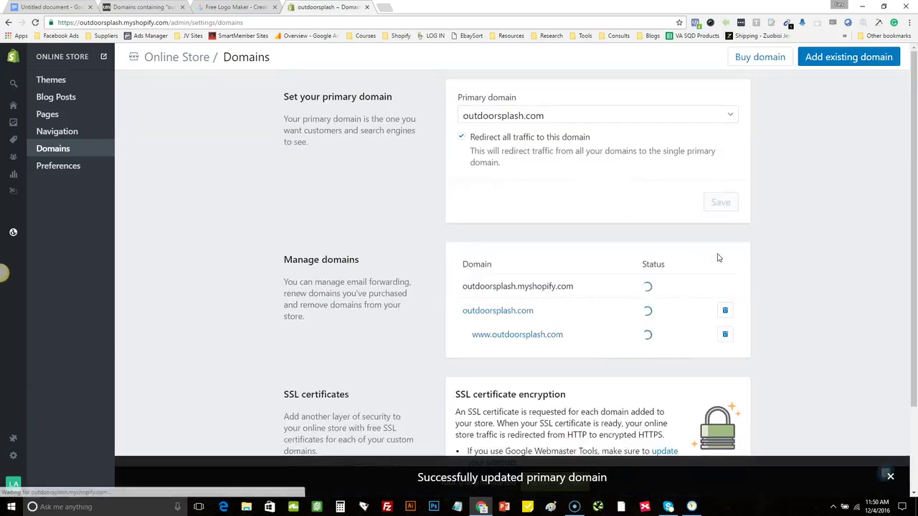
left_click(483, 325)
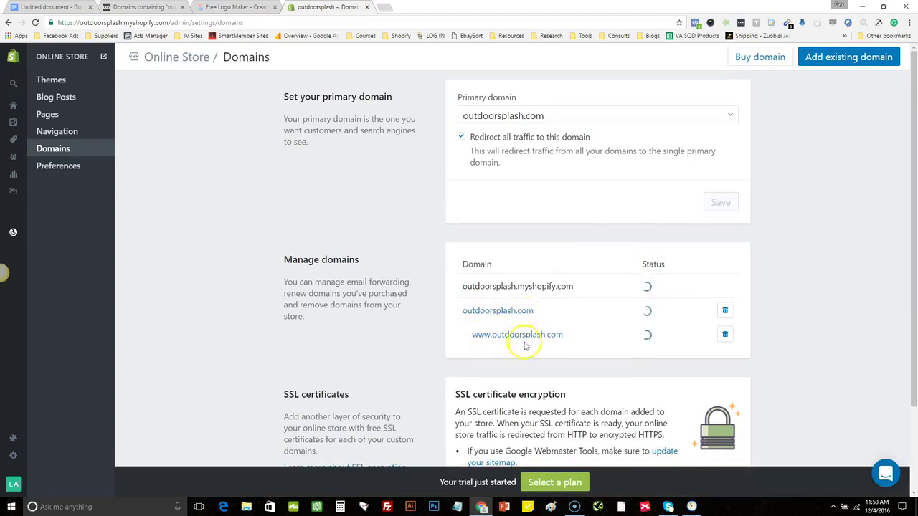
left_click_drag(915, 204, 915, 281)
scroll(915, 281, "up", 2)
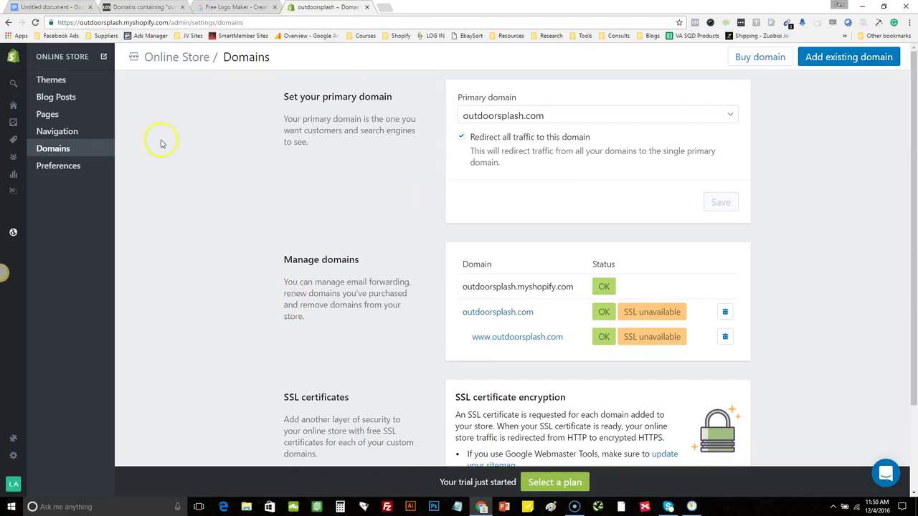
Open Online Store Preferences, find the Facebook Pixel ID field, and open a new browser tab
left_click(61, 167)
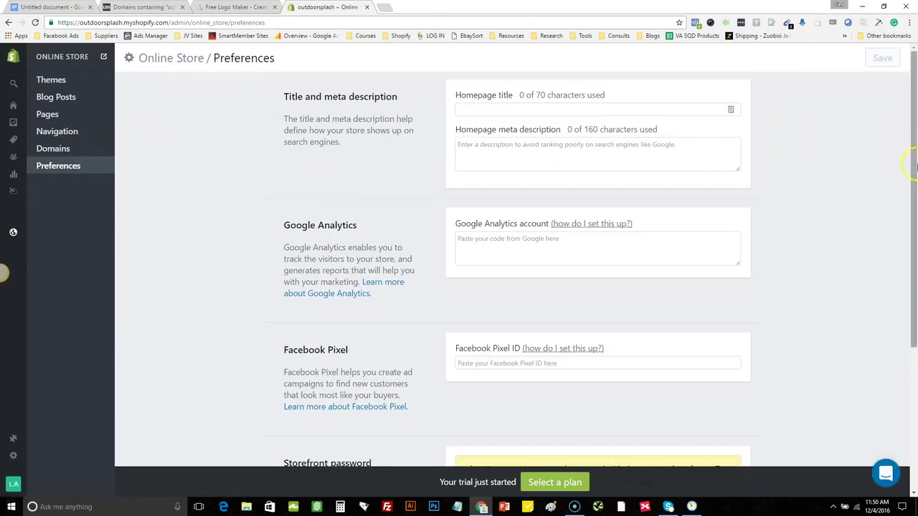
scroll(914, 194, "down", 1)
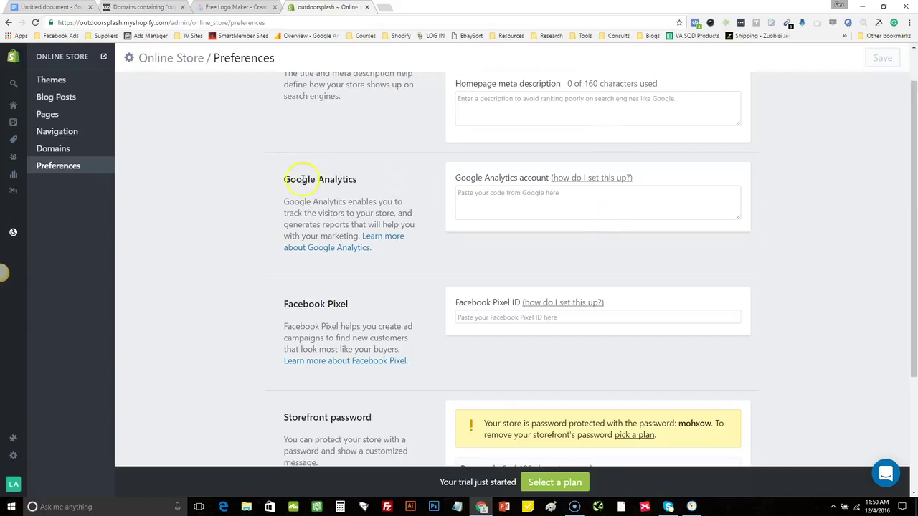
left_click_drag(285, 179, 354, 183)
left_click(364, 187)
left_click(464, 197)
left_click(465, 200)
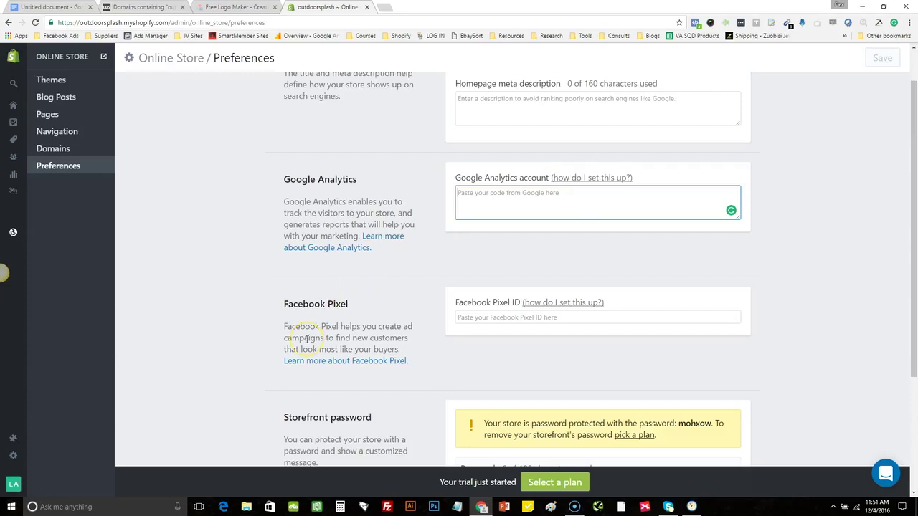
left_click(470, 319)
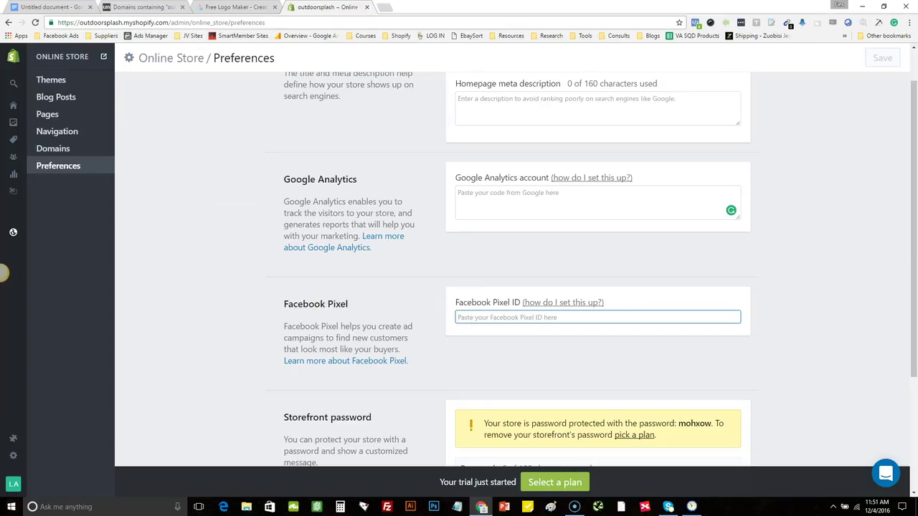
left_click(386, 7)
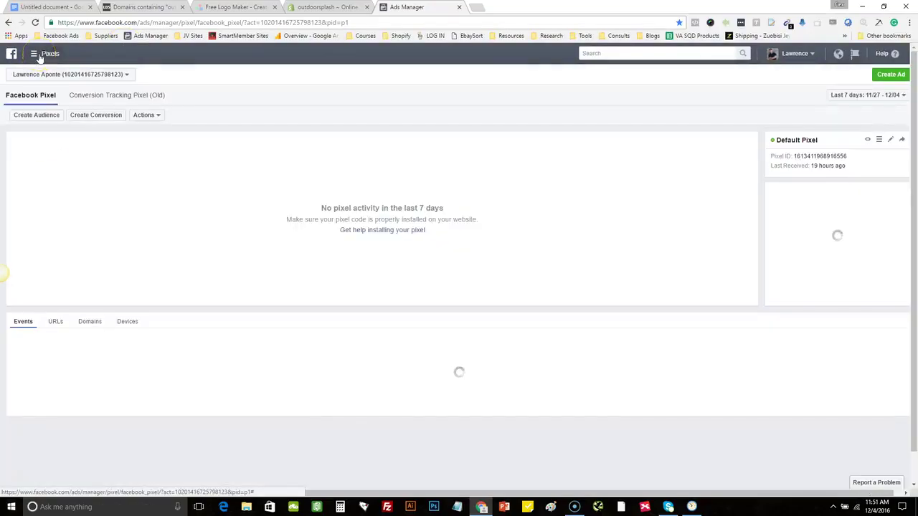
Copy the Default Pixel's ID from the Facebook Ads Manager Pixels page
left_click(36, 55)
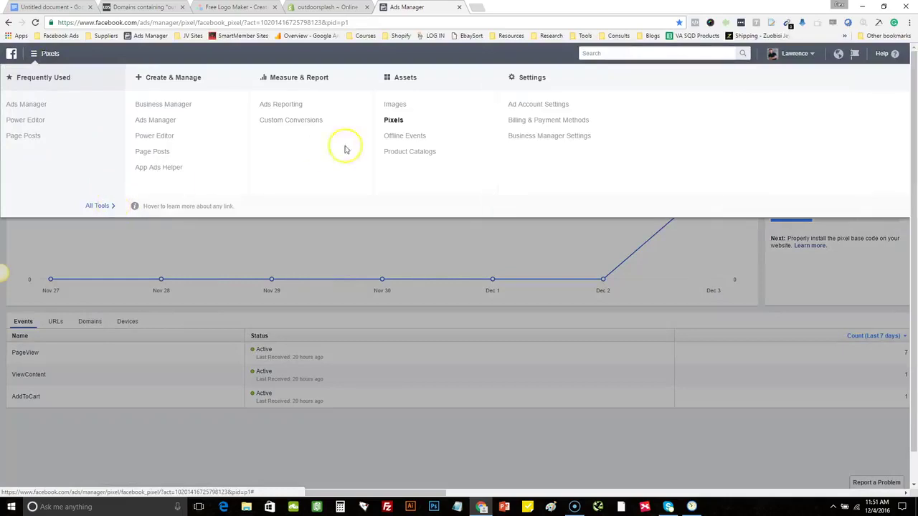
left_click(406, 120)
left_click(517, 178)
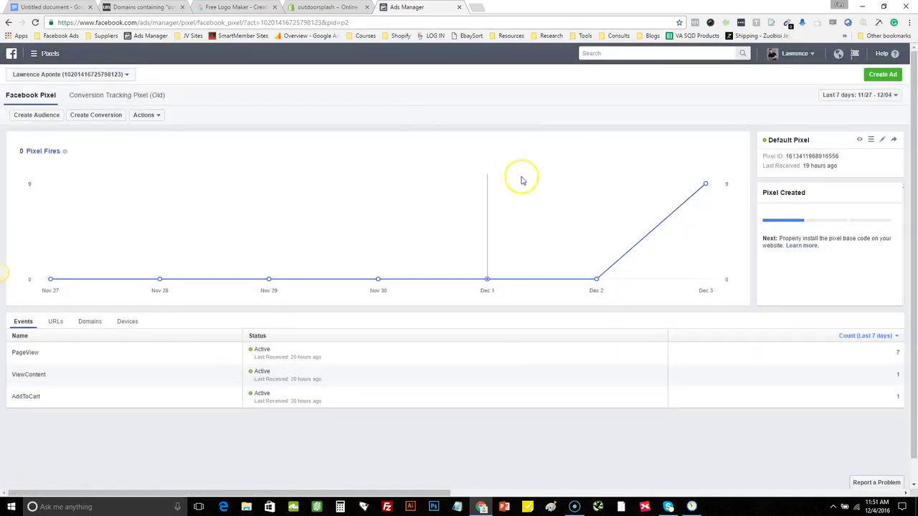
double_click(793, 156)
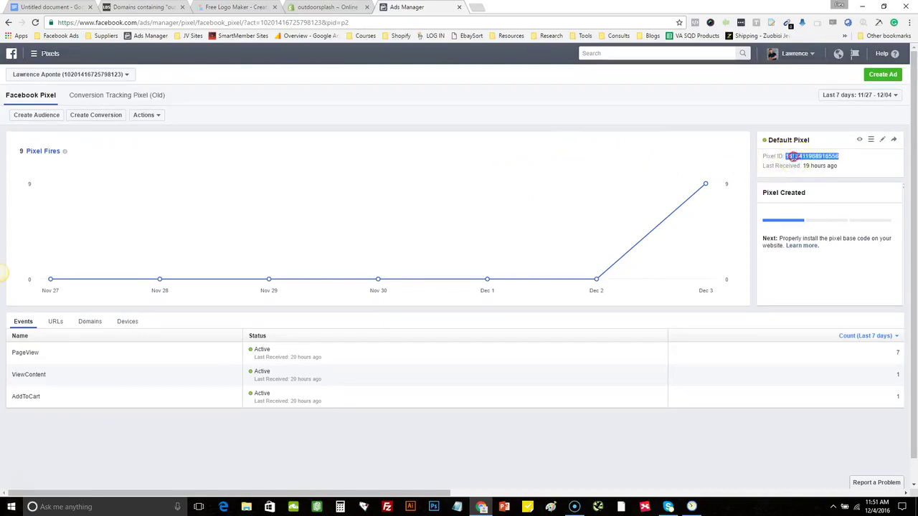
right_click(791, 157)
left_click(799, 163)
Paste the copied Default Pixel ID into the Facebook Pixel ID field and save the preferences
left_click(313, 6)
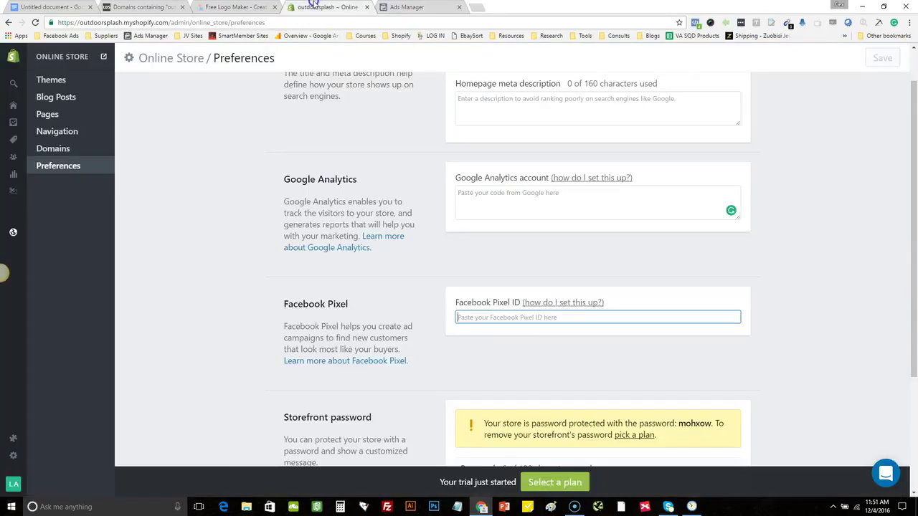
left_click(495, 317)
key("ctrl+v")
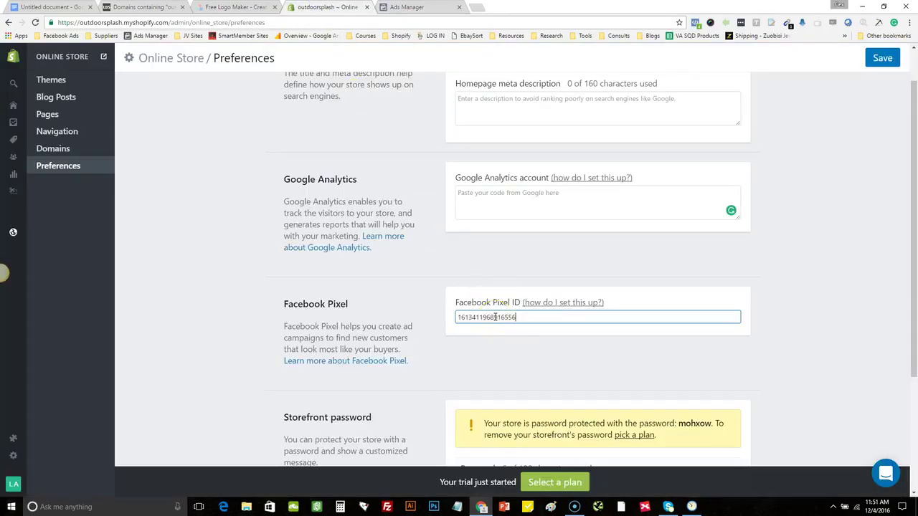
left_click(882, 58)
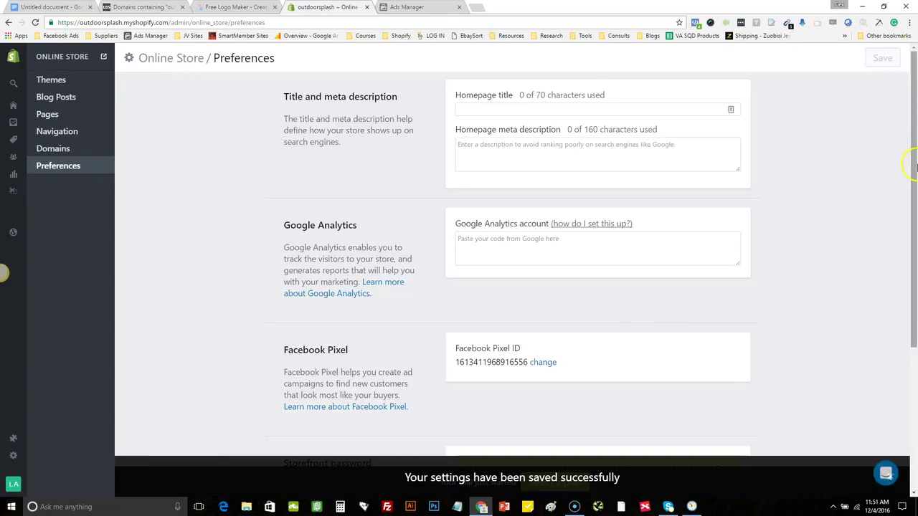
scroll(857, 262, "down", 3)
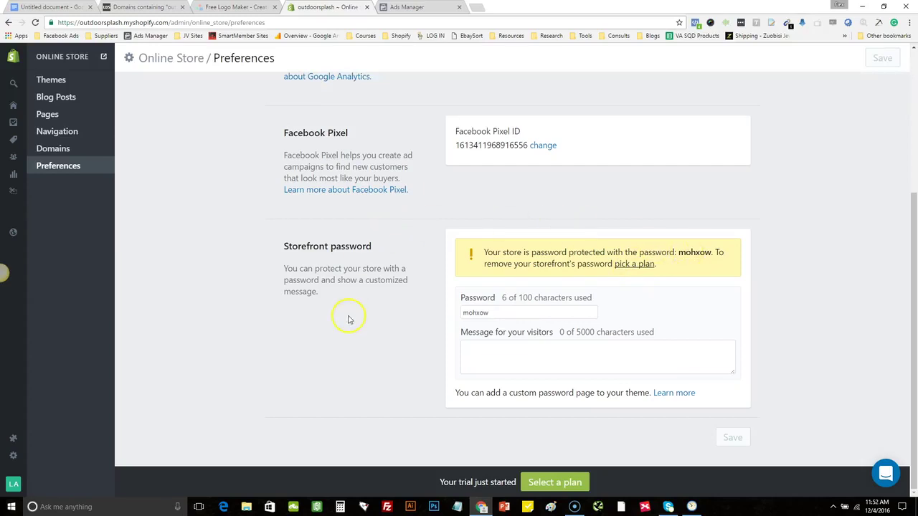
Go to Online Store > Themes to view the current Debut theme
left_click(55, 82)
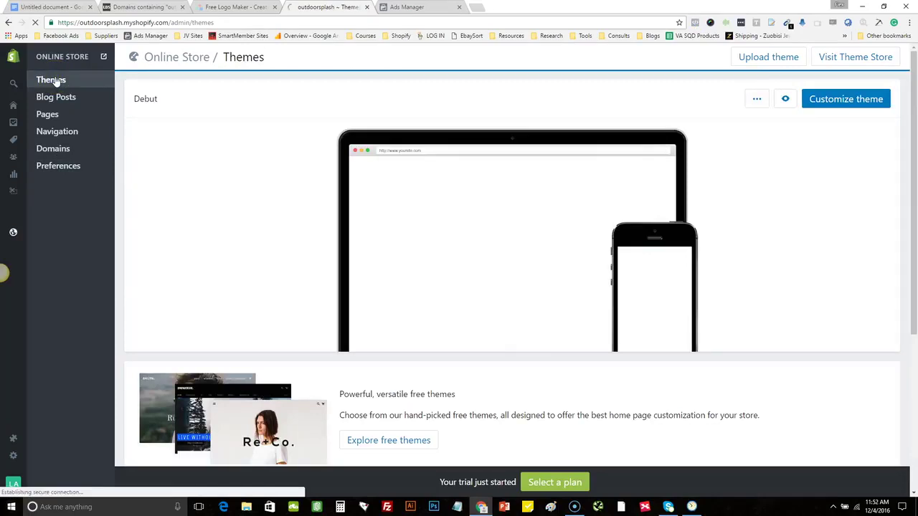
left_click(235, 176)
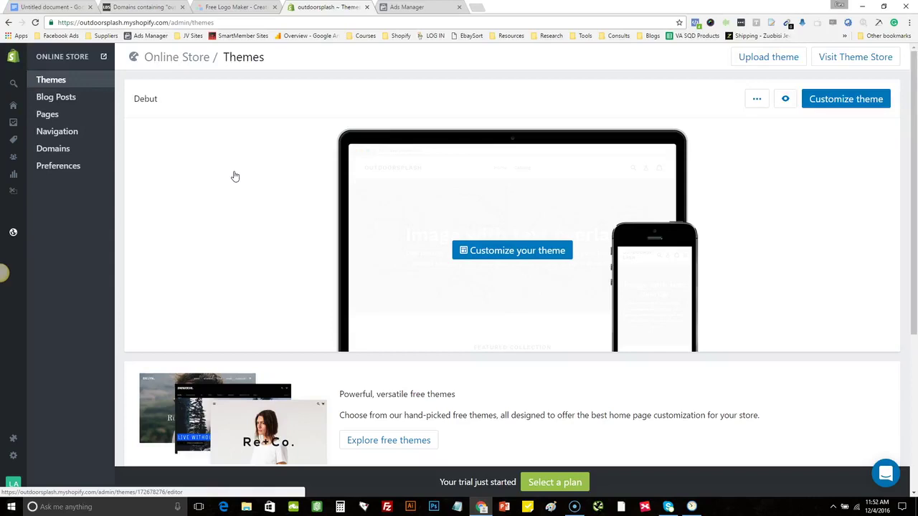
left_click(464, 322)
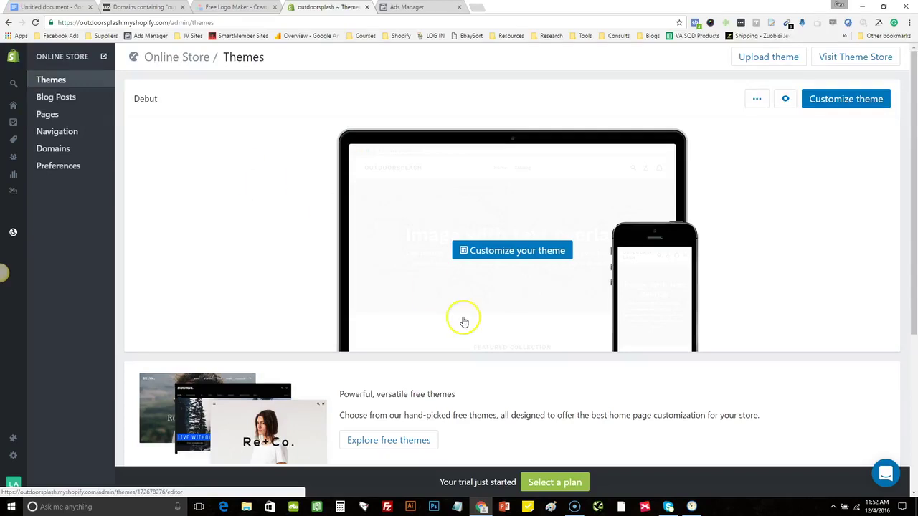
Browse the free themes and open the Venture theme's details
left_click(409, 441)
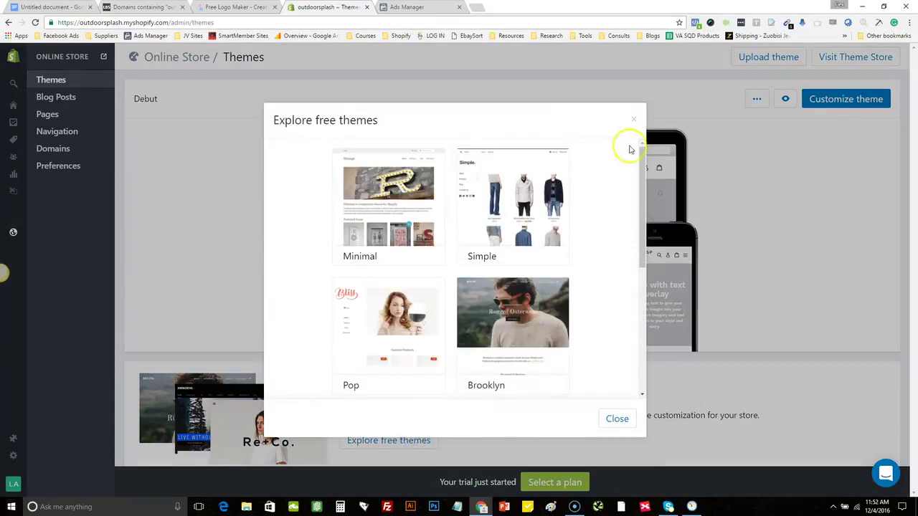
left_click_drag(642, 154, 623, 260)
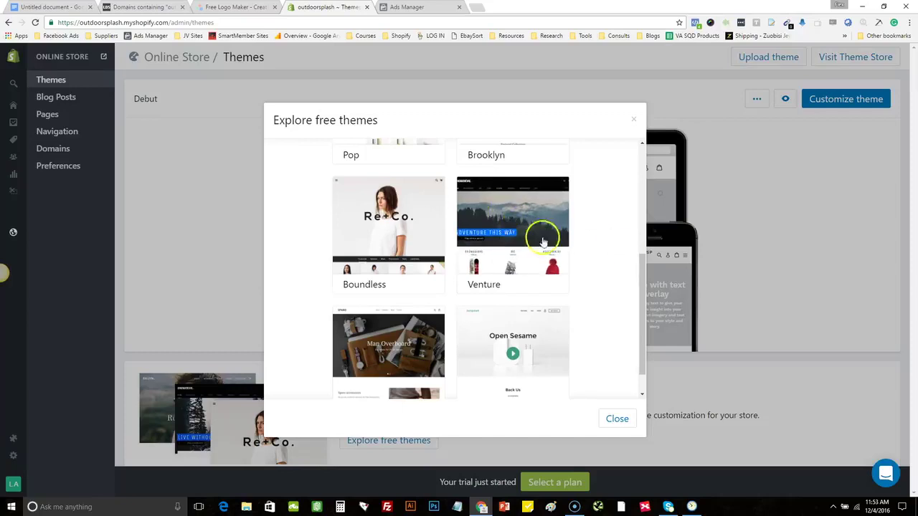
left_click(530, 232)
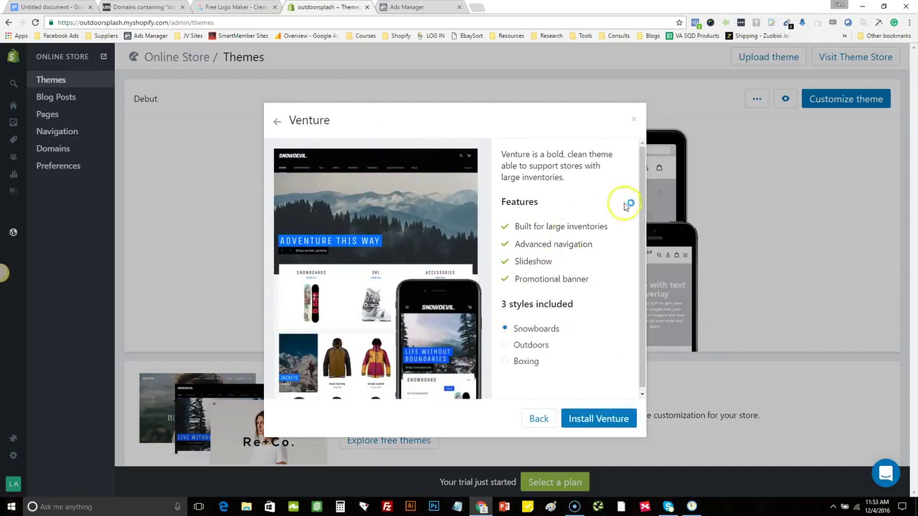
Choose Venture's Outdoors style and install the theme
left_click_drag(639, 205, 641, 261)
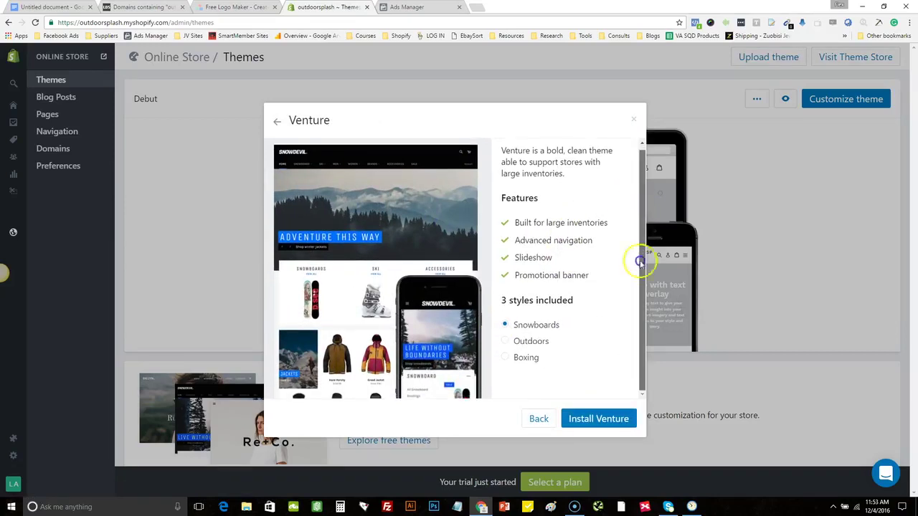
left_click(524, 345)
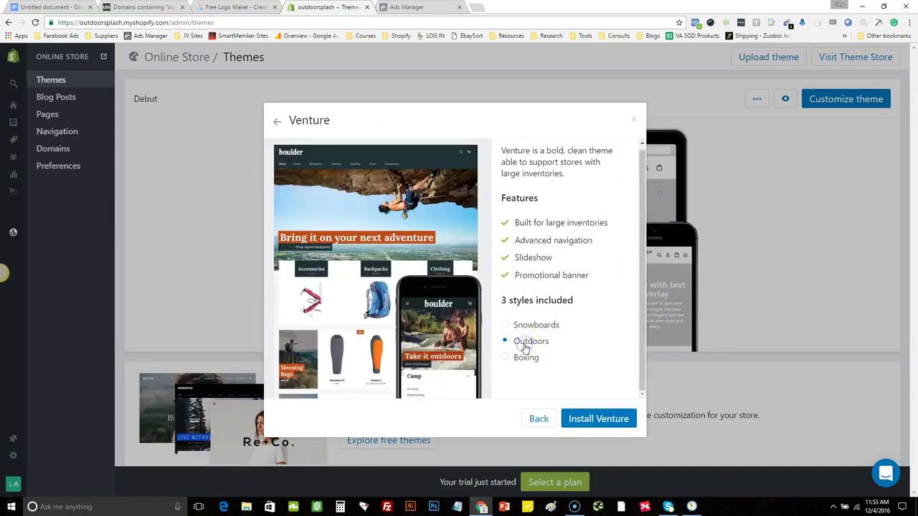
left_click(523, 357)
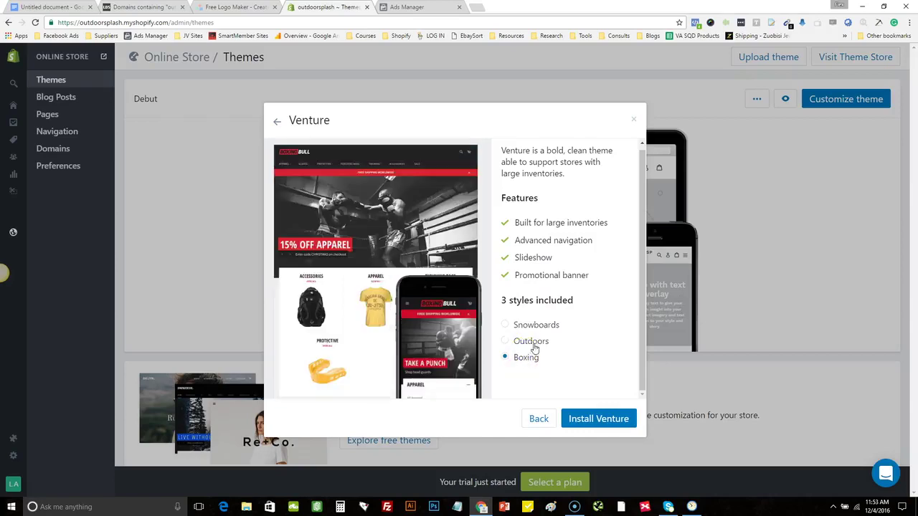
left_click(536, 343)
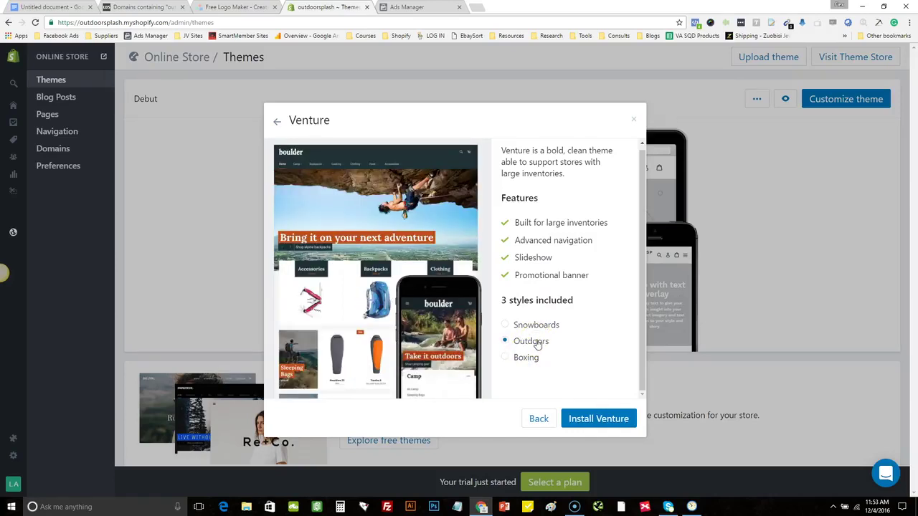
left_click(601, 420)
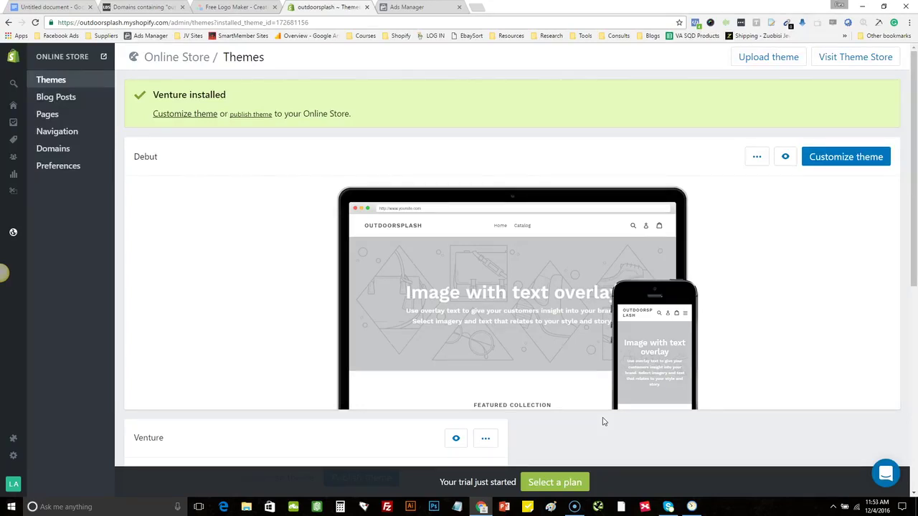
mouse_move(486, 243)
Publish Venture as the live theme in place of Debut and open it for customizing
left_click(245, 116)
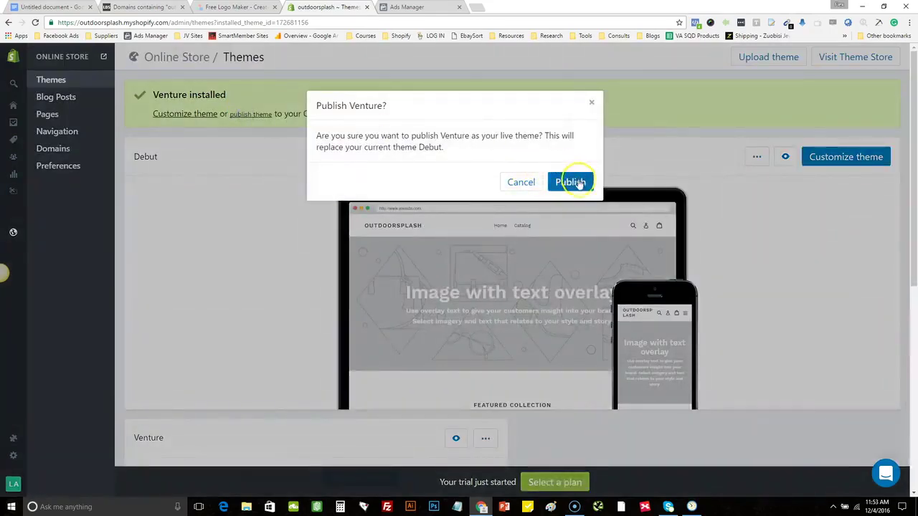
left_click(578, 182)
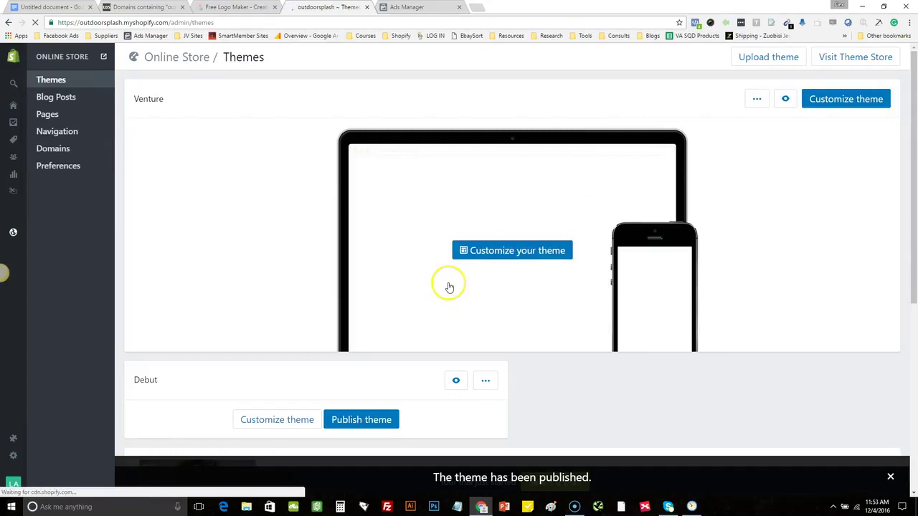
left_click(499, 255)
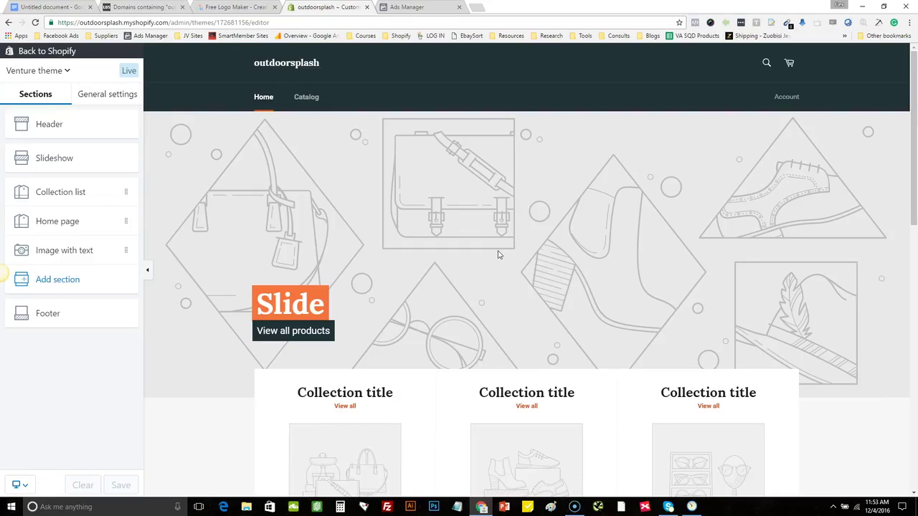
Scroll the Venture preview, then switch to the Google Docs checklist
left_click_drag(915, 154, 915, 182)
left_click_drag(915, 167, 915, 168)
left_click(51, 6)
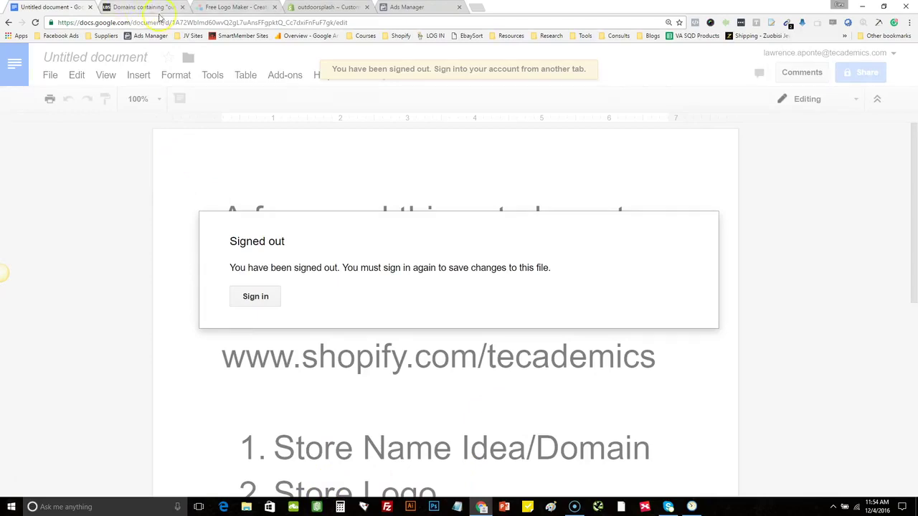
Close the 'Domains containing…' tab and move to the Logomakr Free Logo Maker tab
left_click(183, 8)
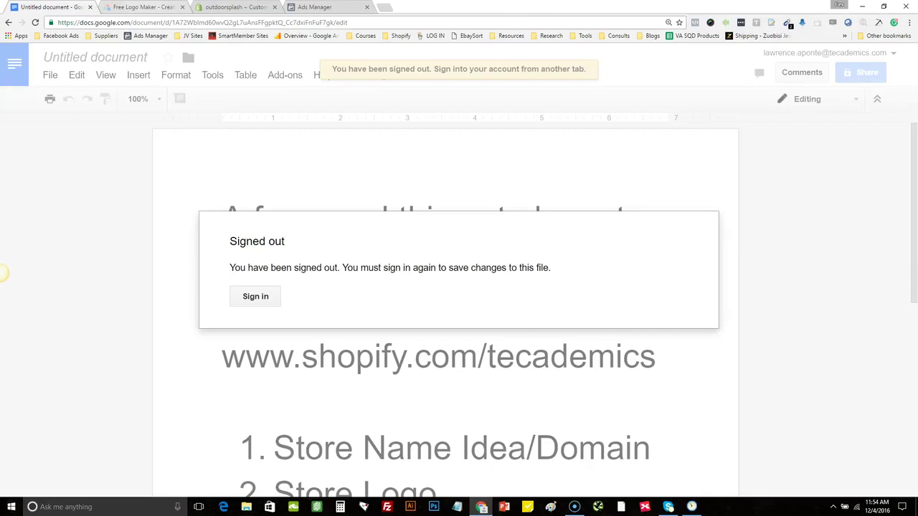
left_click(144, 7)
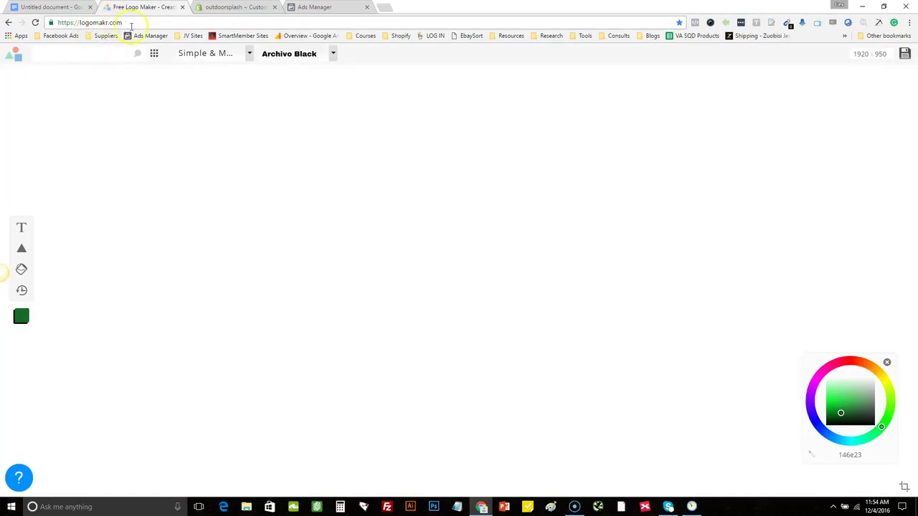
Clear the canvas and place the first wave icon from the 'sea' icon search
left_click(241, 230)
left_click(76, 53)
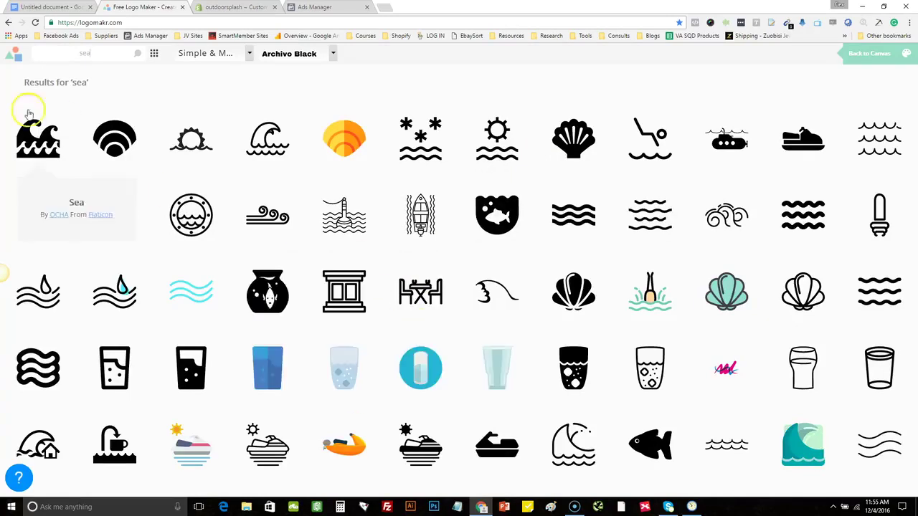
left_click(43, 135)
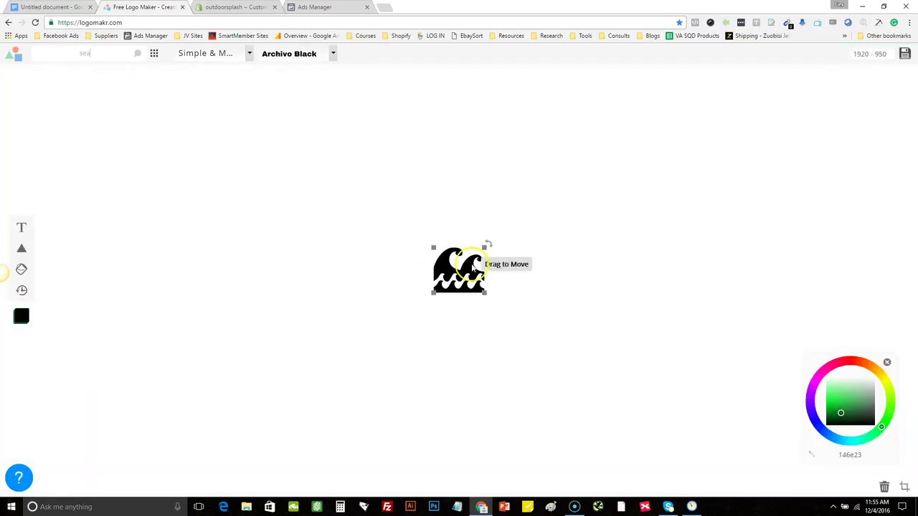
Move the wave icon left of centre and recolour it dark green 177528
left_click_drag(435, 280, 344, 276)
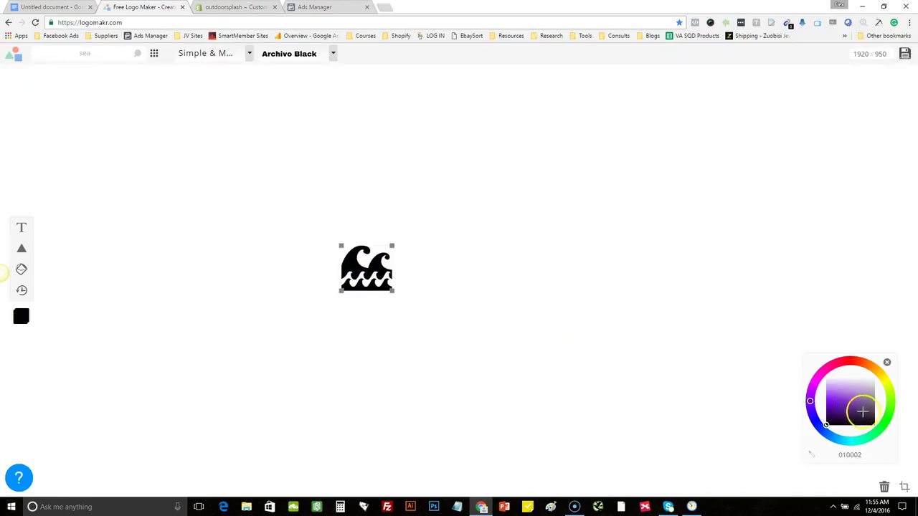
left_click(881, 427)
left_click_drag(835, 402, 842, 411)
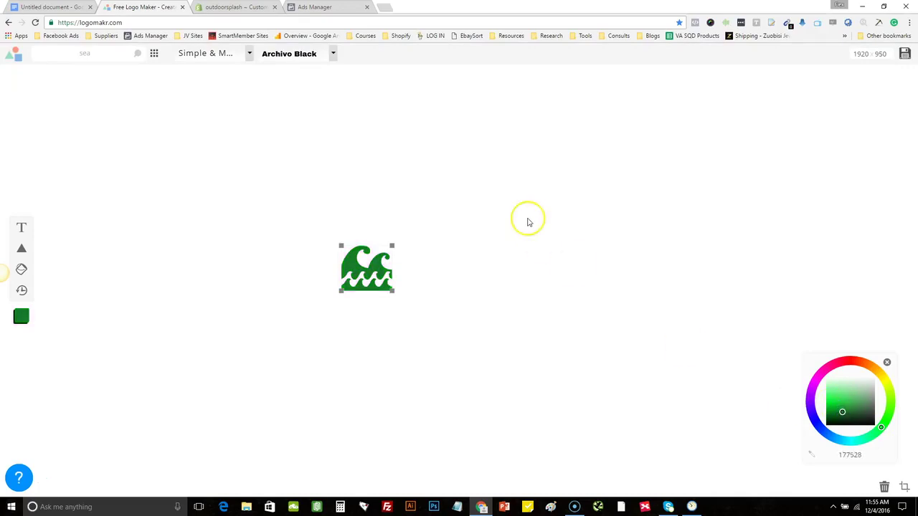
Add a text box reading OUTDOOR in capitals
left_click(22, 227)
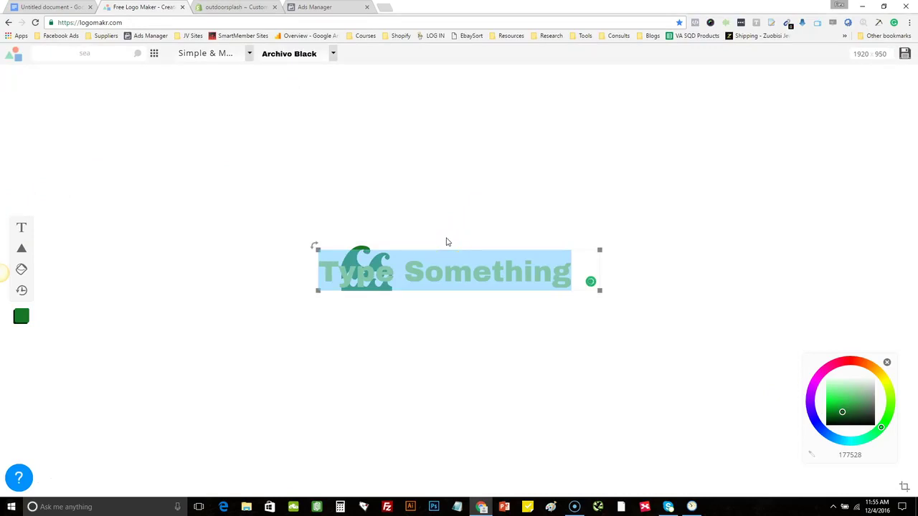
type("O")
key("Caps_Lock")
type("UTD")
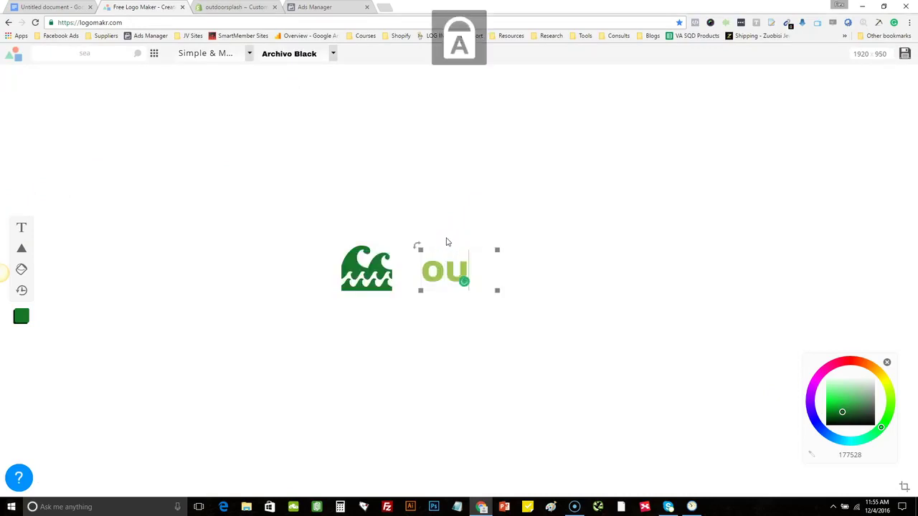
type("OOR")
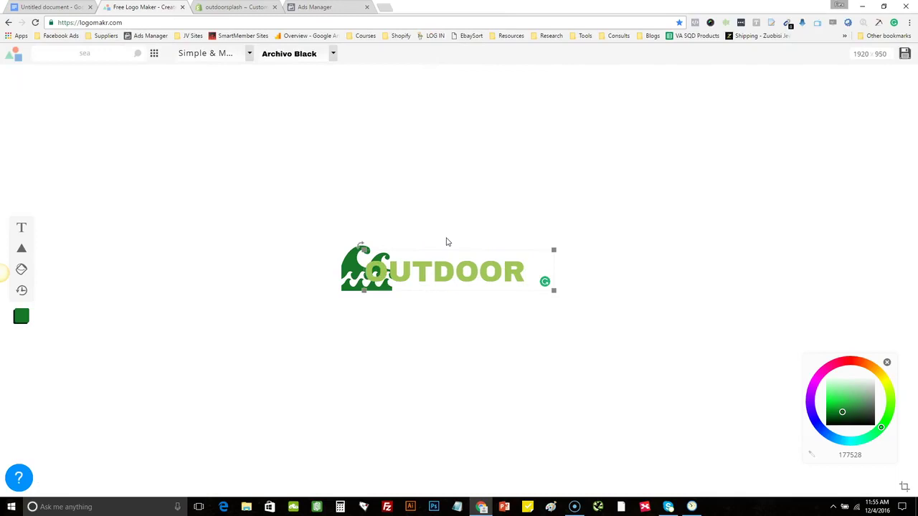
left_click(397, 354)
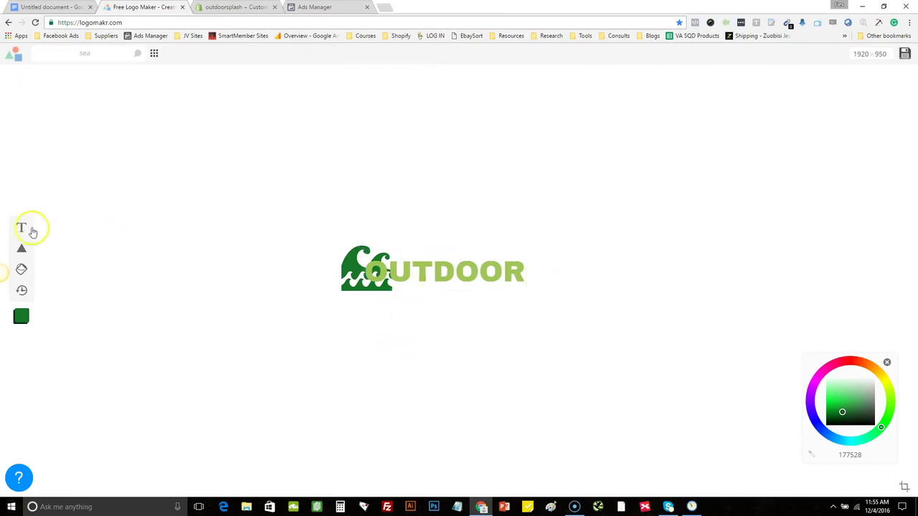
Add a second text box, then delete its mistyped text, leaving it empty
left_click(32, 231)
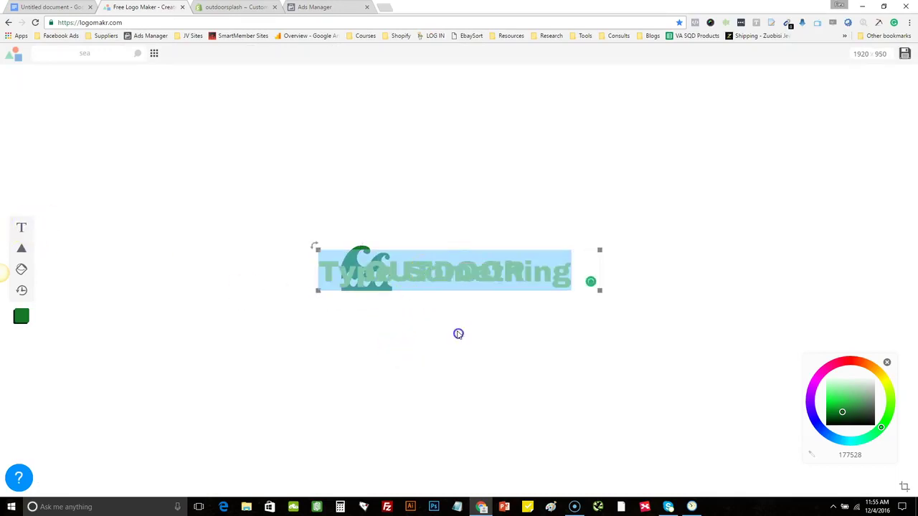
type("SPLA")
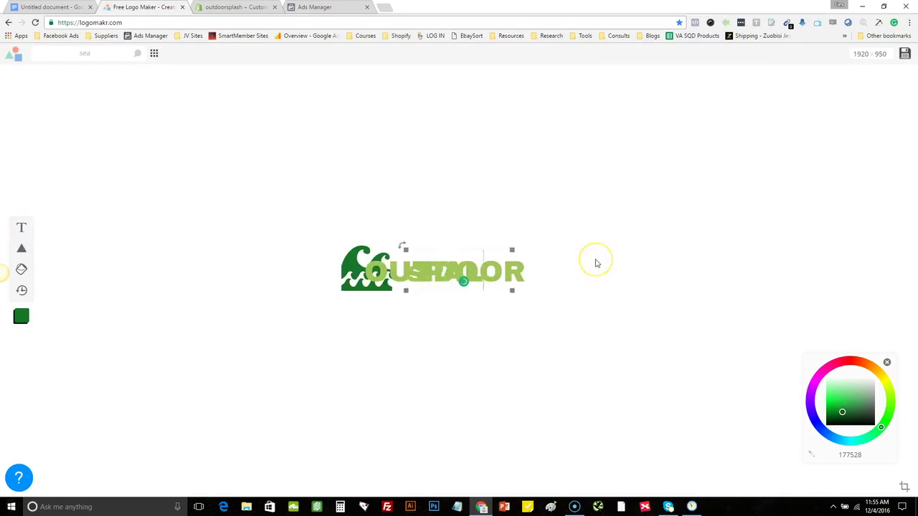
left_click_drag(406, 248, 426, 296)
key("BackSpace")
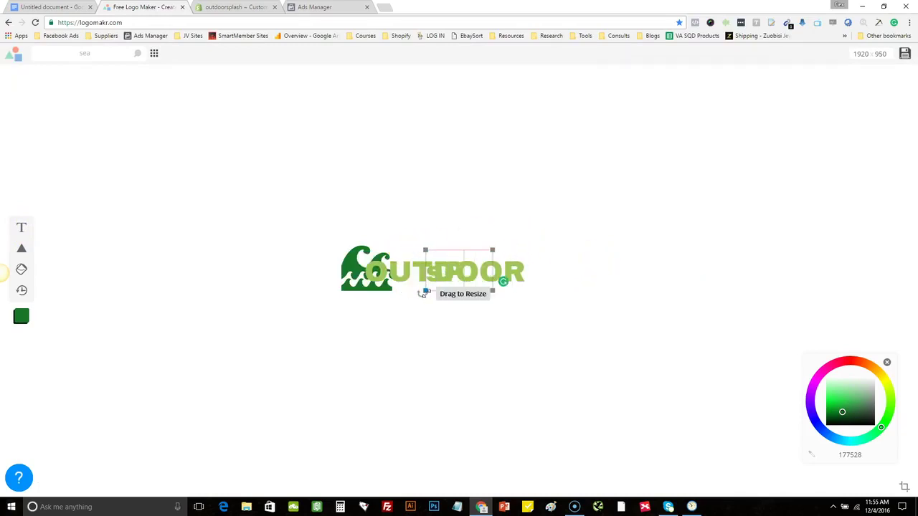
left_click_drag(482, 249, 617, 223)
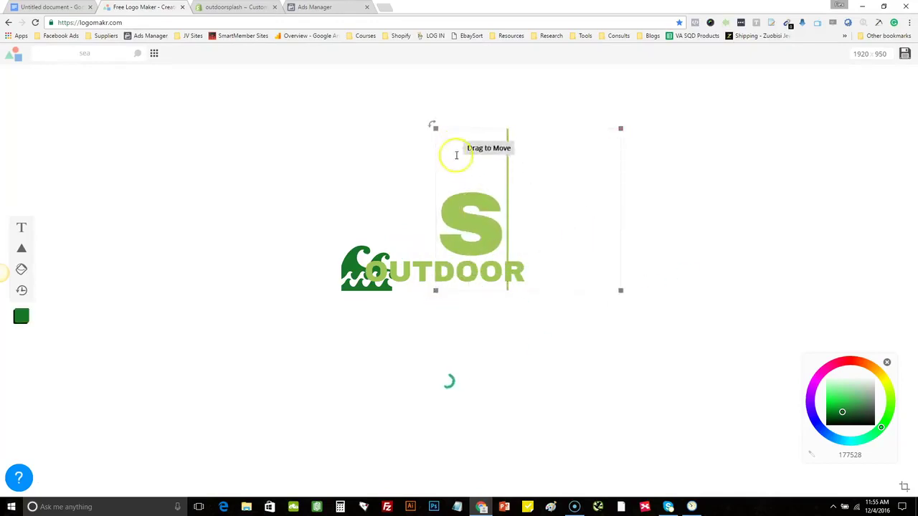
left_click(455, 195)
left_click(470, 200)
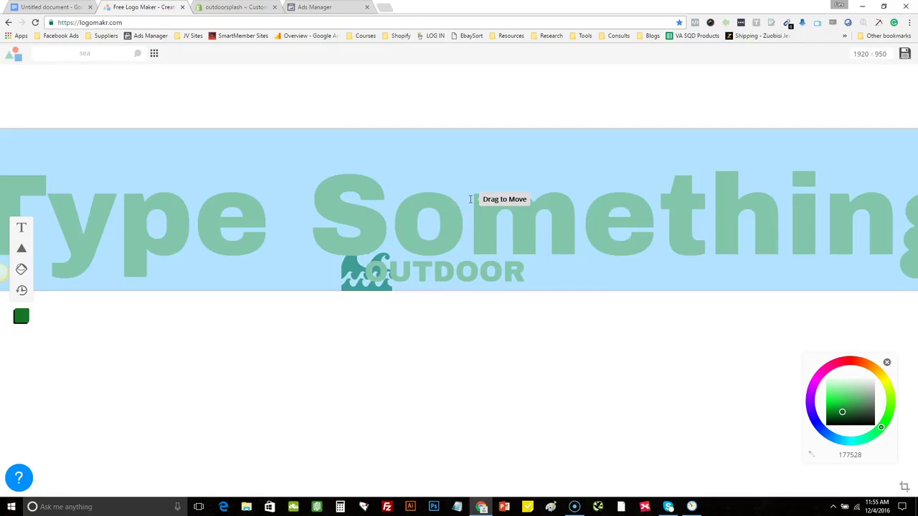
key("BackSpace")
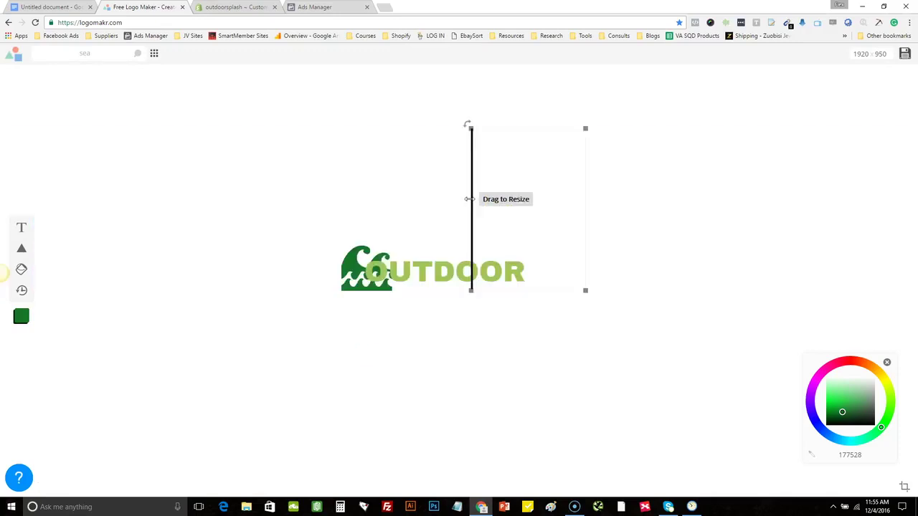
left_click(307, 194)
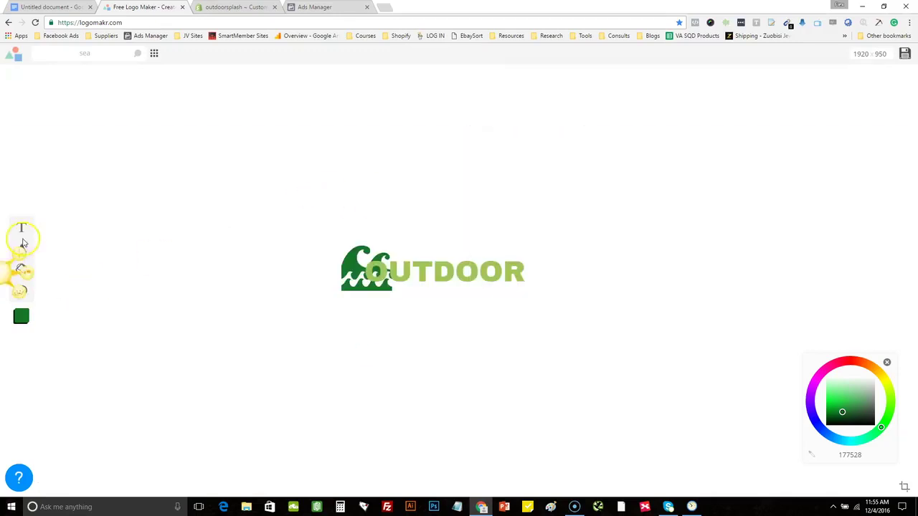
Add a new widened text box and enter SPLASH in it
left_click(21, 227)
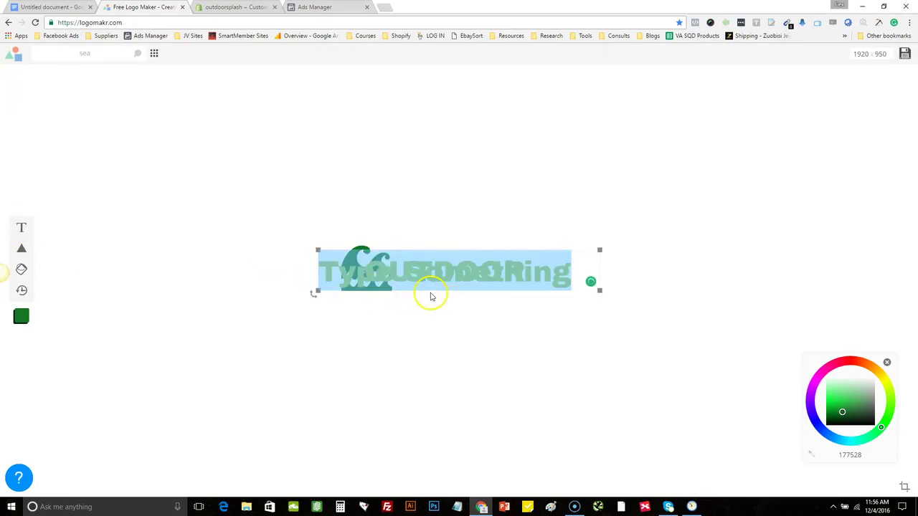
left_click_drag(506, 271, 537, 347)
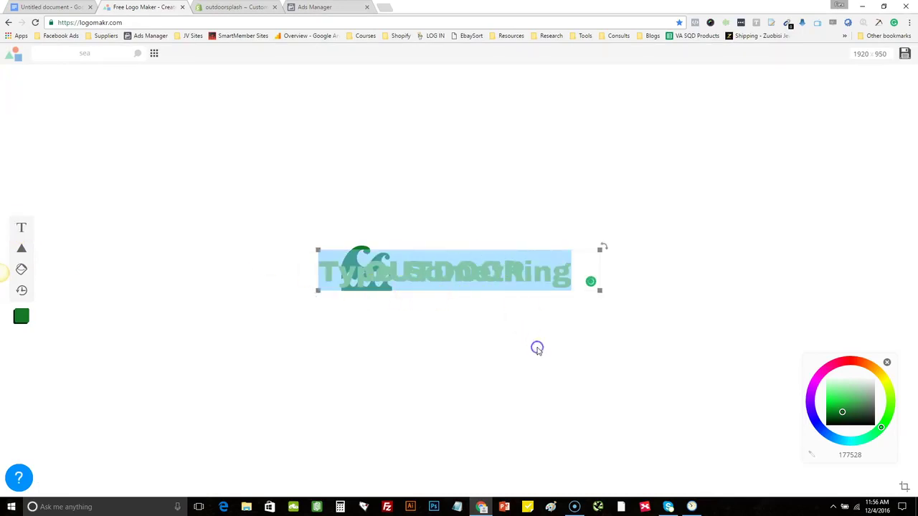
left_click_drag(600, 250, 630, 236)
left_click_drag(630, 236, 633, 240)
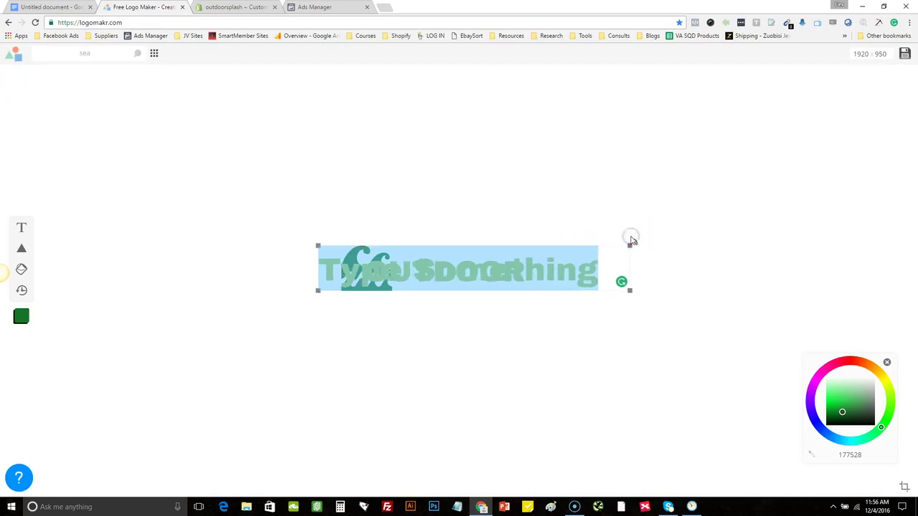
type("OUTDOOR")
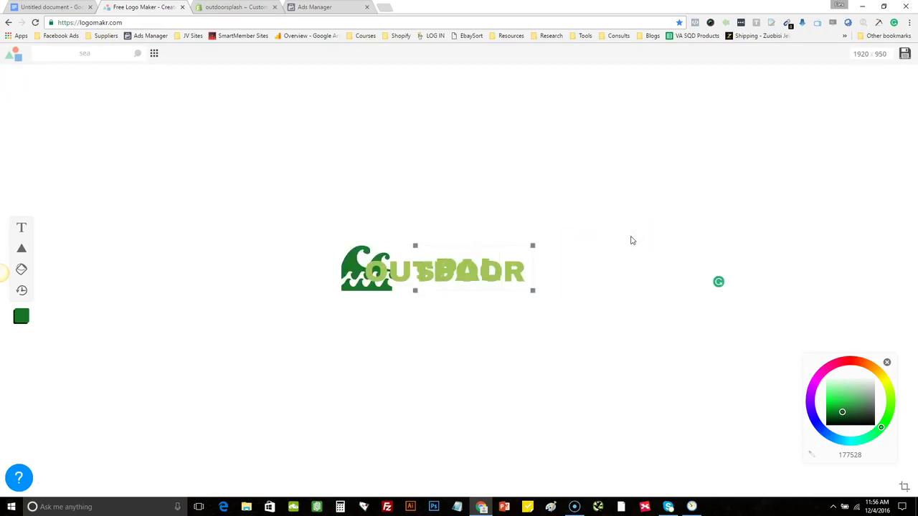
type("SPLASH")
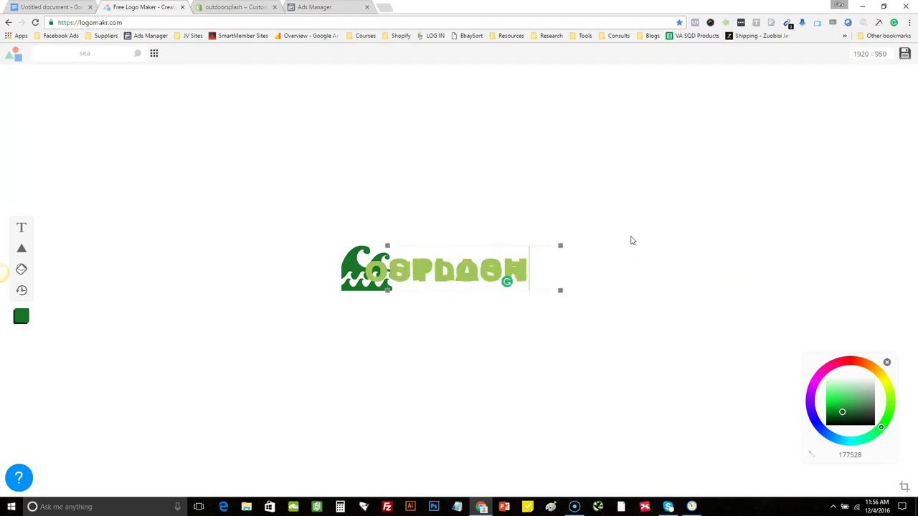
left_click(518, 275)
Stack OUTDOOR above SPLASH to the right of the wave icon
left_click(535, 308)
left_click_drag(416, 246, 283, 195)
left_click_drag(377, 280, 322, 340)
left_click_drag(429, 266, 274, 308)
left_click_drag(326, 333, 334, 199)
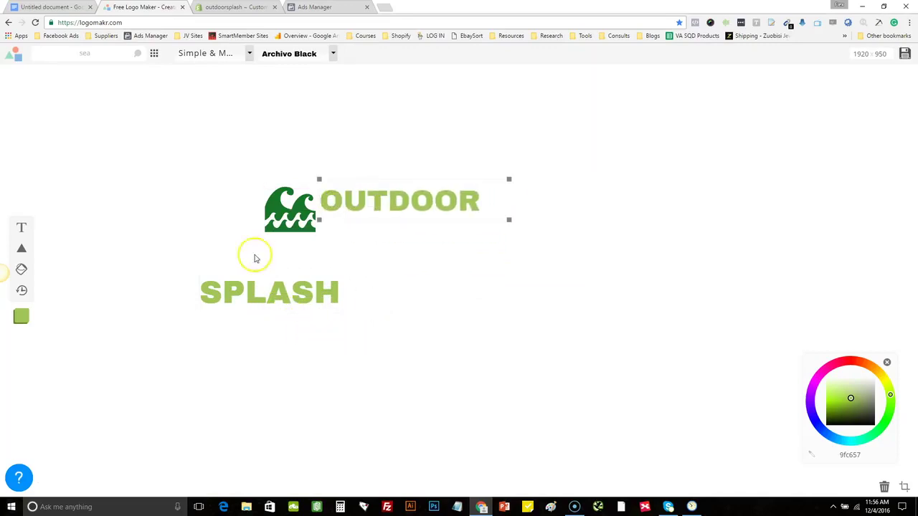
left_click_drag(217, 282, 352, 225)
Enlarge the wave icon with its corner handle
left_click(198, 198)
left_click(277, 216)
left_click(264, 260)
left_click(258, 212)
left_click_drag(262, 234, 242, 237)
Centre SPLASH under OUTDOOR and nudge OUTDOOR and the wave icon into alignment
left_click_drag(408, 246, 402, 248)
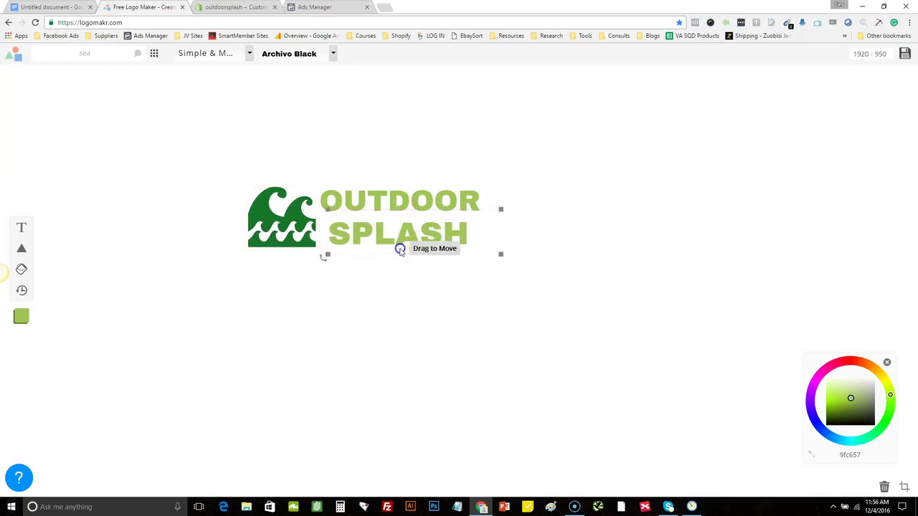
left_click_drag(372, 195, 376, 202)
left_click_drag(363, 234, 372, 235)
left_click_drag(289, 218, 292, 212)
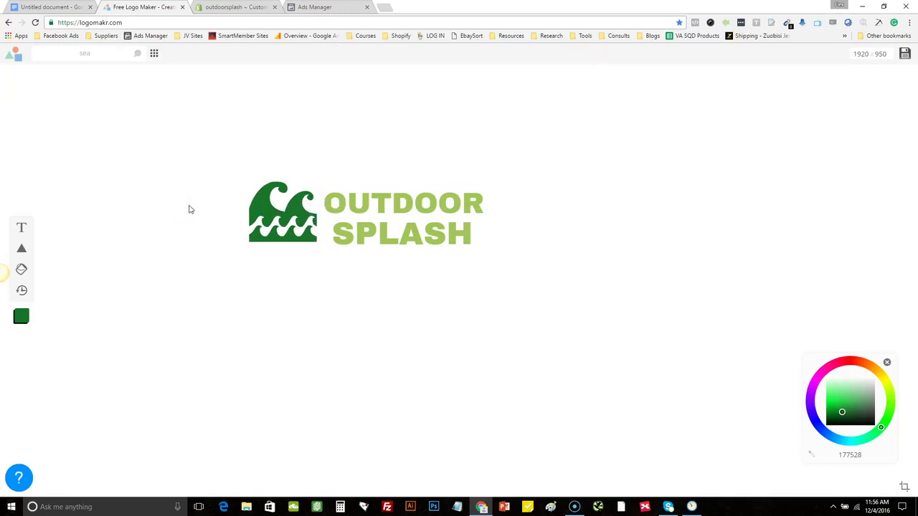
left_click(364, 248)
Enlarge the wave icon slightly with its corner handle
left_click(287, 229)
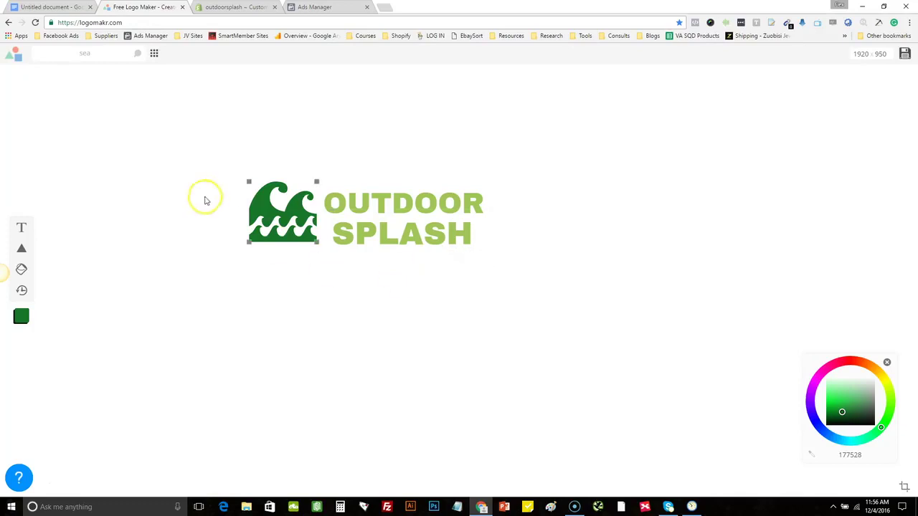
left_click_drag(315, 241, 319, 244)
left_click(383, 280)
Download the finished logo as LOGO.png, then return to the Shopify theme editor
left_click(675, 260)
left_click(903, 57)
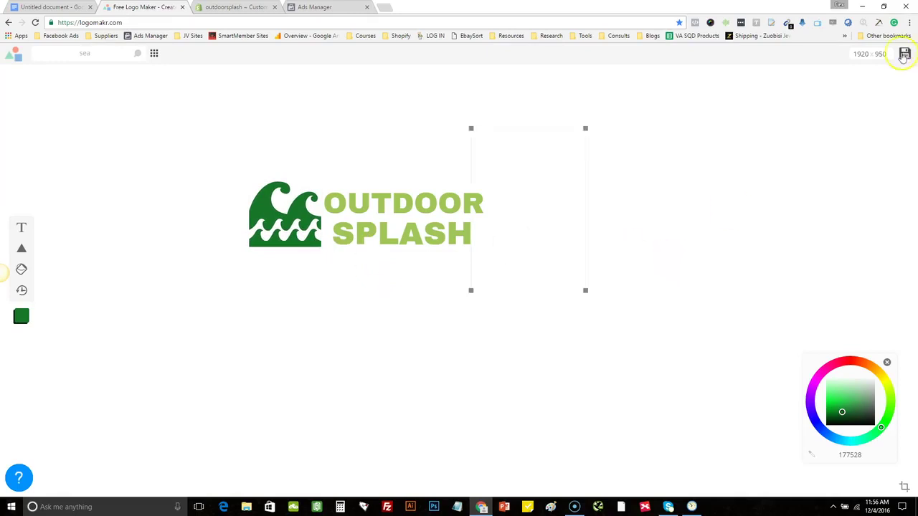
left_click(905, 56)
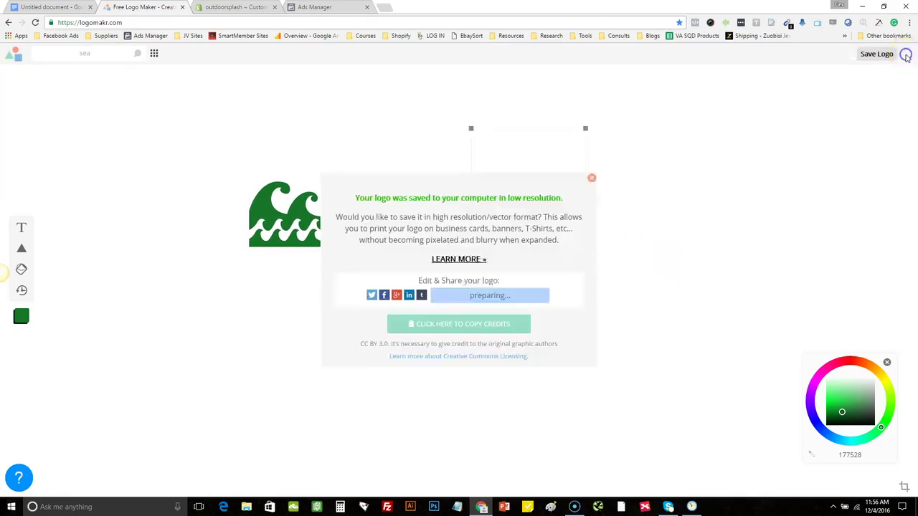
left_click(492, 322)
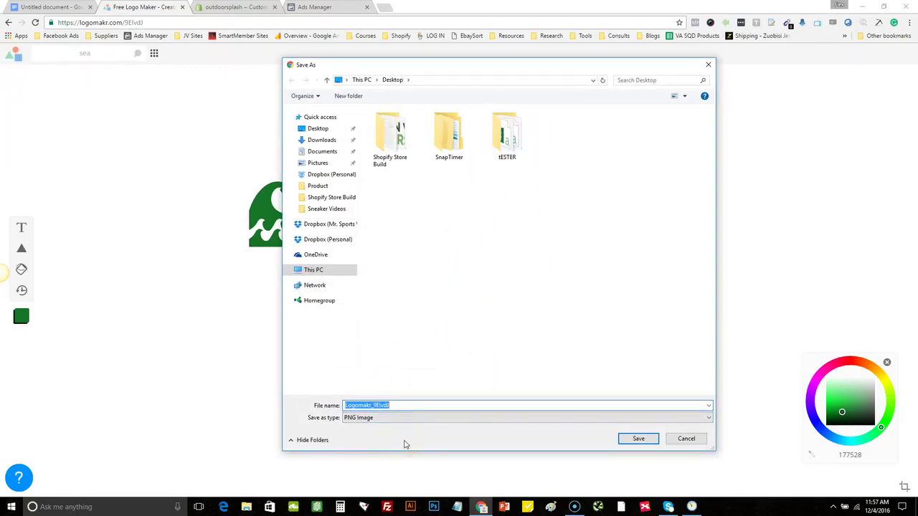
type("LOGO")
key("Return")
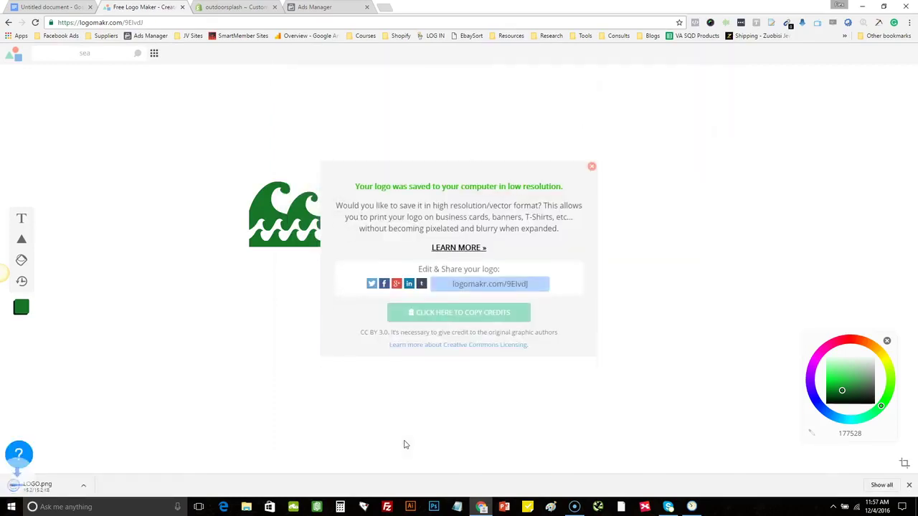
left_click(233, 7)
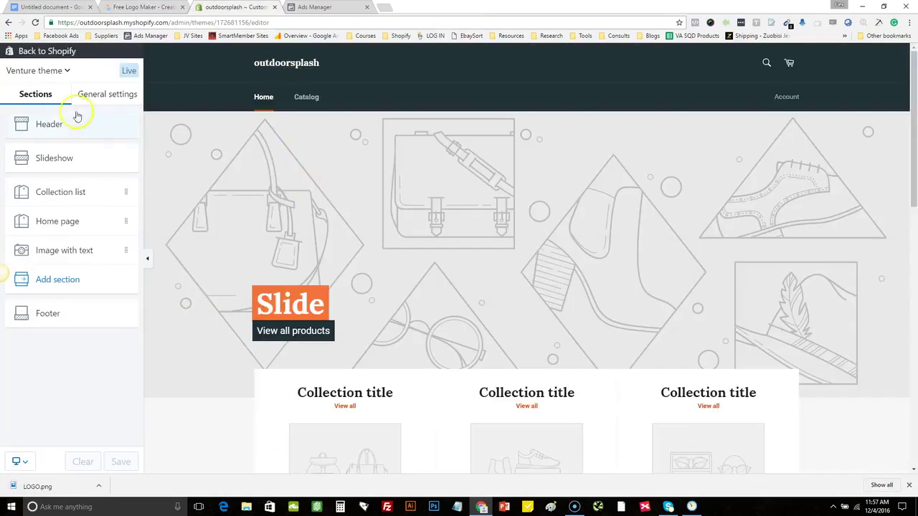
Upload LOGO from the Desktop as the Venture header logo and save the theme
left_click(64, 134)
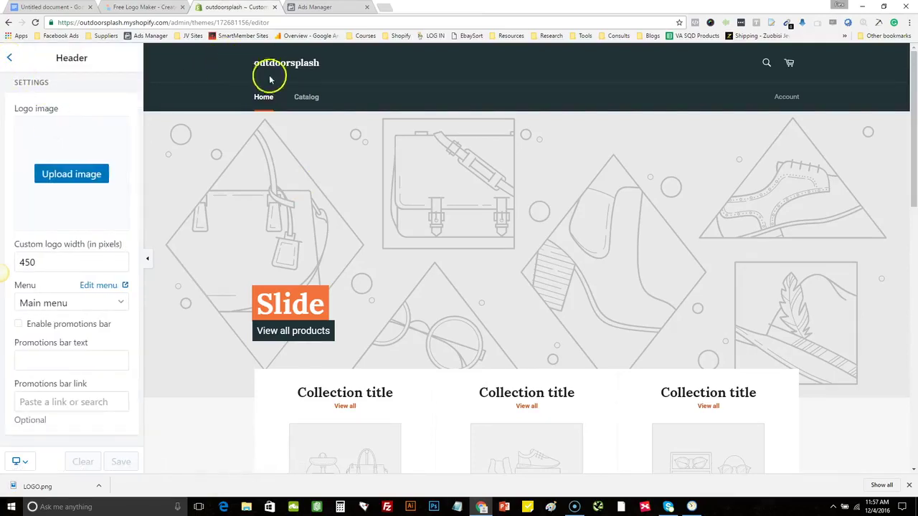
left_click(75, 175)
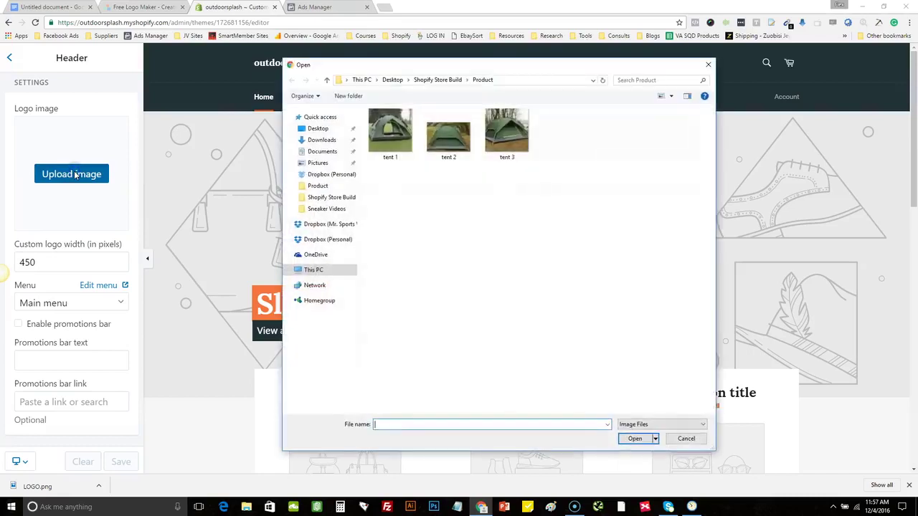
left_click(397, 83)
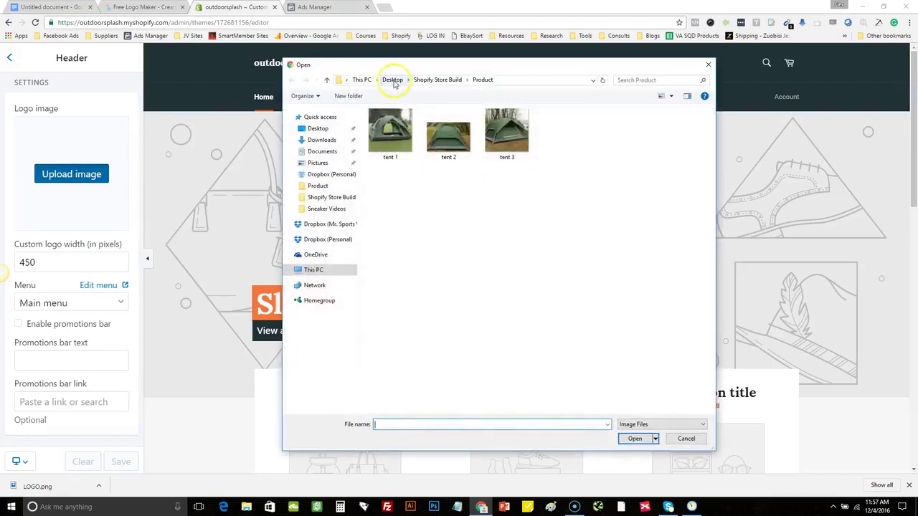
left_click(319, 129)
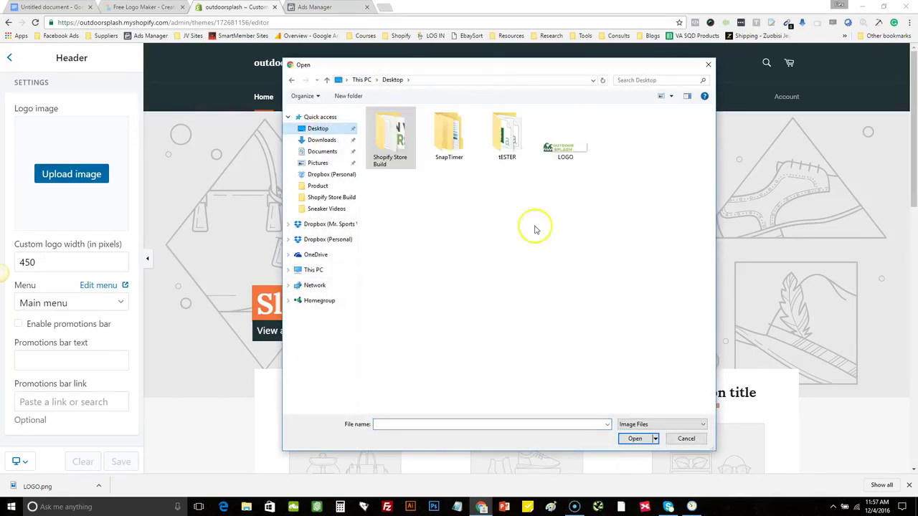
left_click(575, 150)
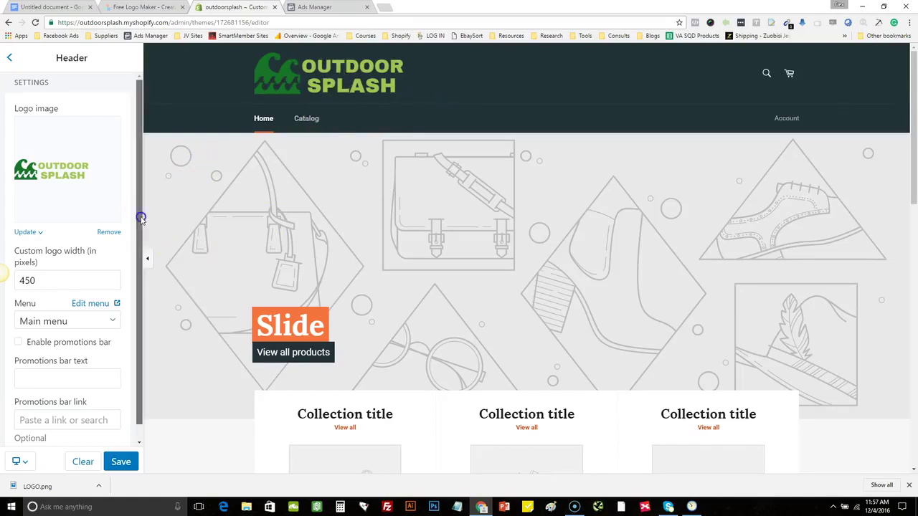
scroll(136, 258, "down", 1)
scroll(137, 215, "up", 1)
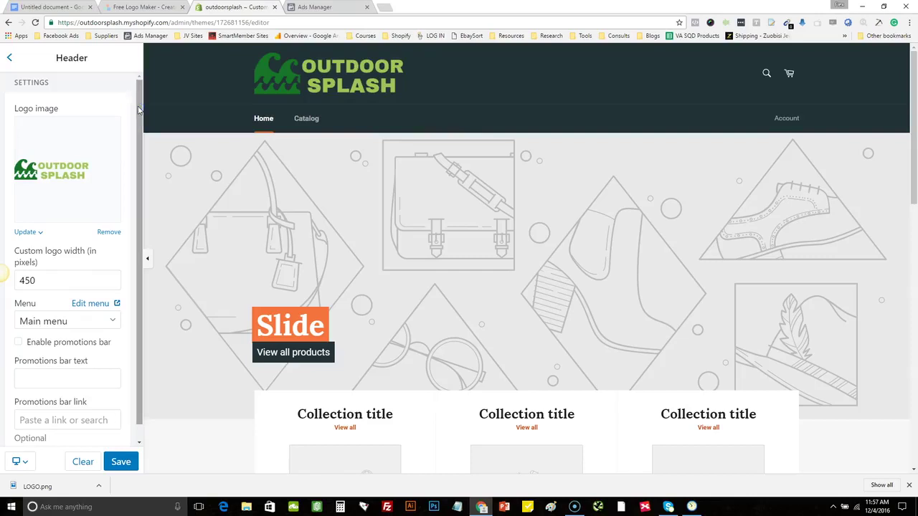
left_click(122, 462)
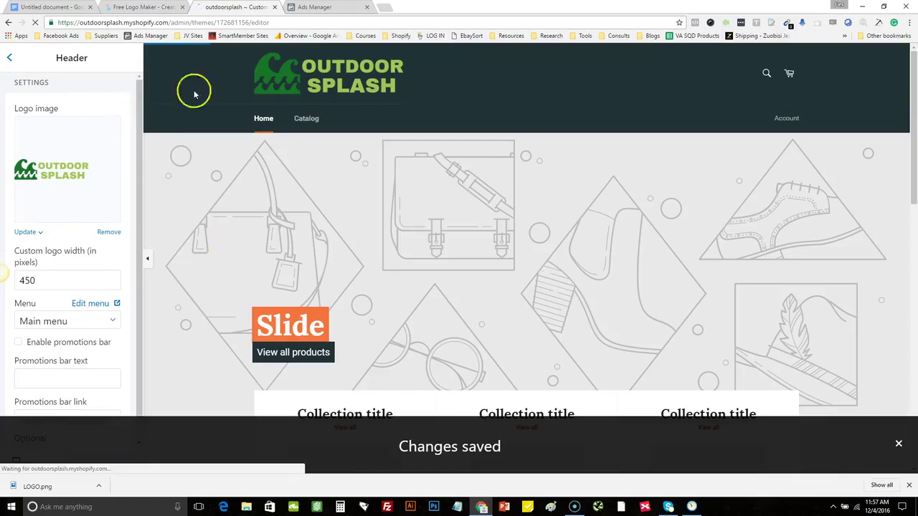
left_click(13, 60)
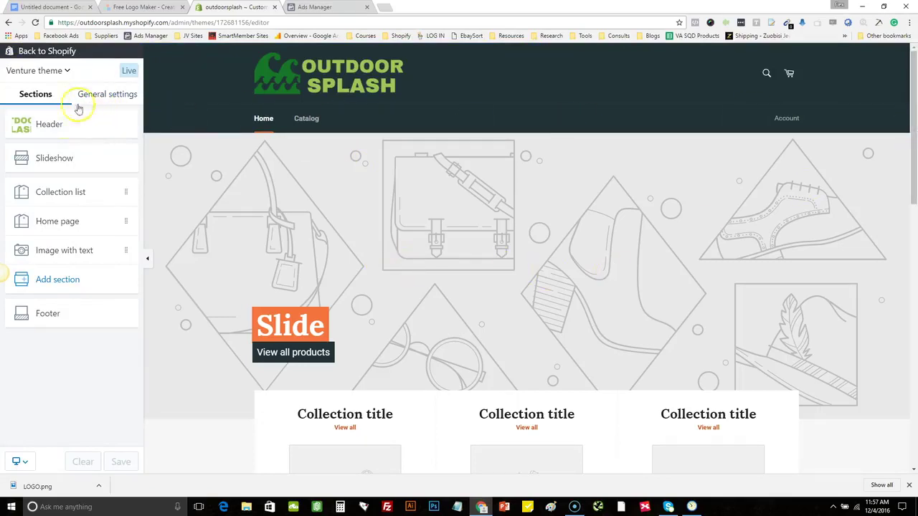
Change the header background colour in the theme's Colors settings and save
left_click(104, 97)
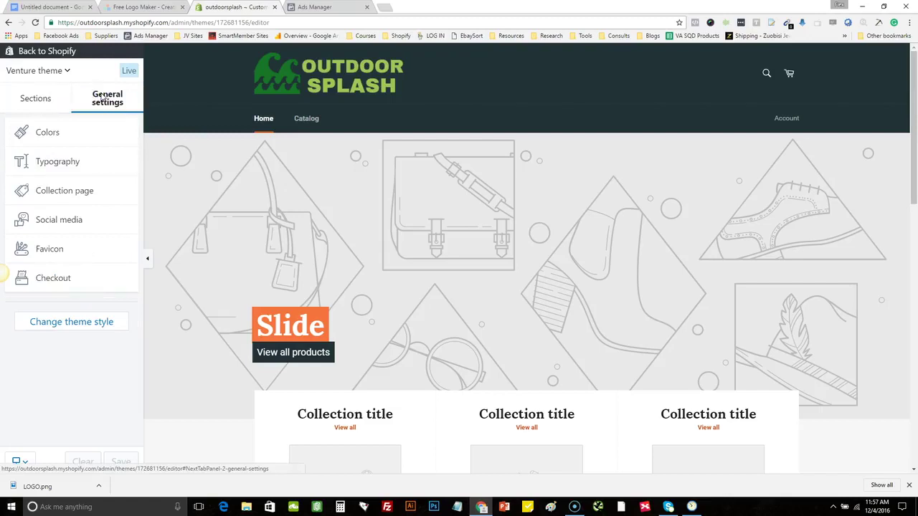
left_click(48, 129)
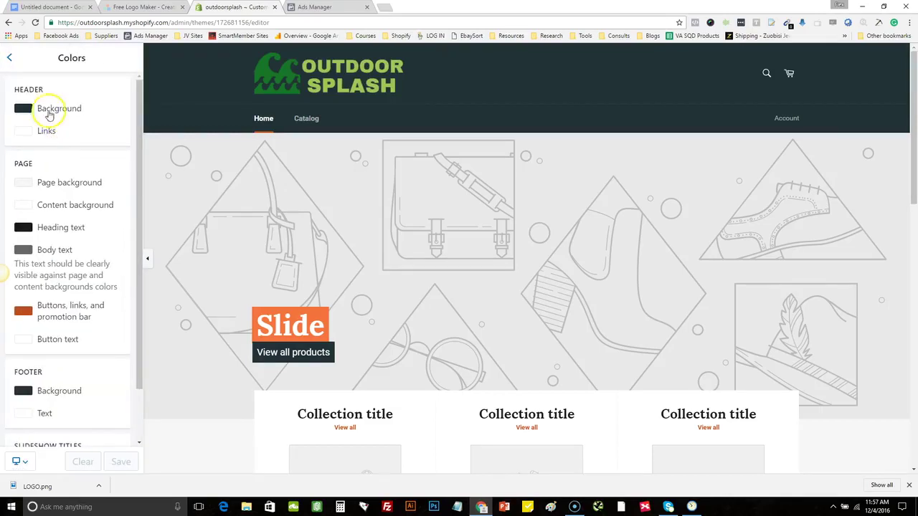
left_click(44, 111)
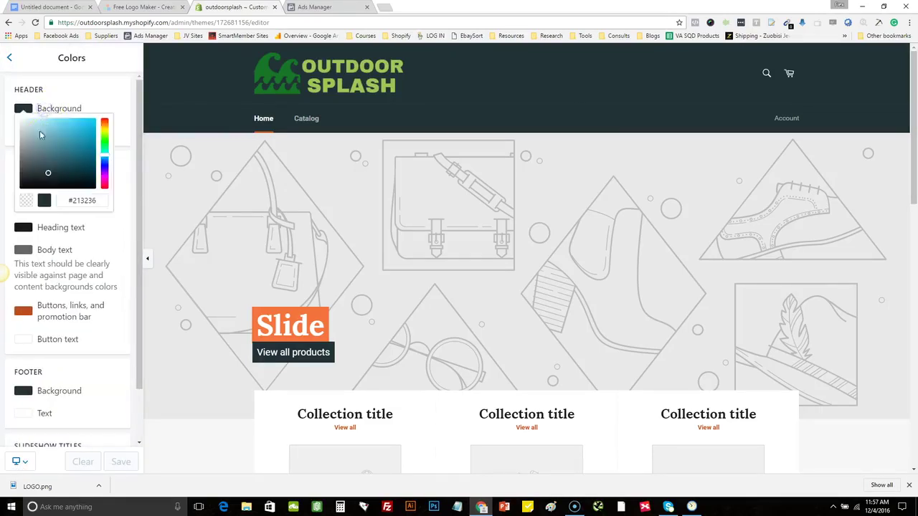
left_click_drag(50, 176, 27, 176)
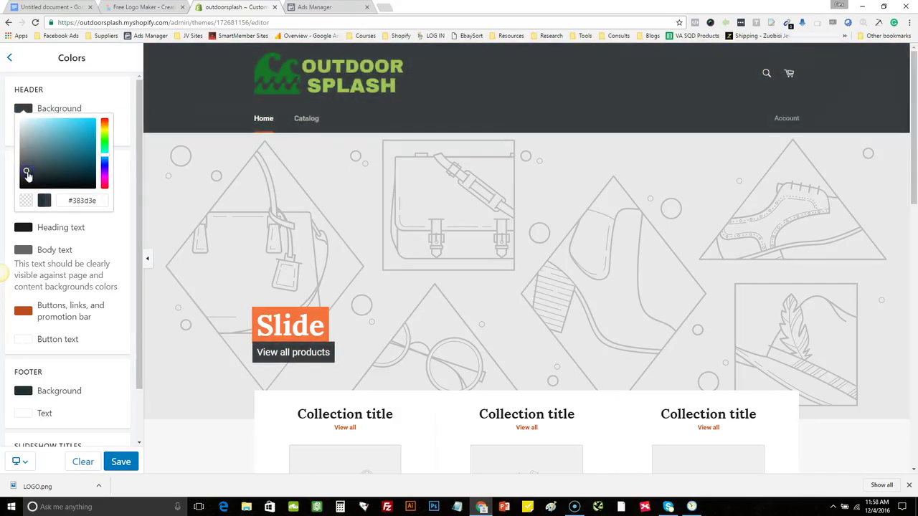
left_click(122, 461)
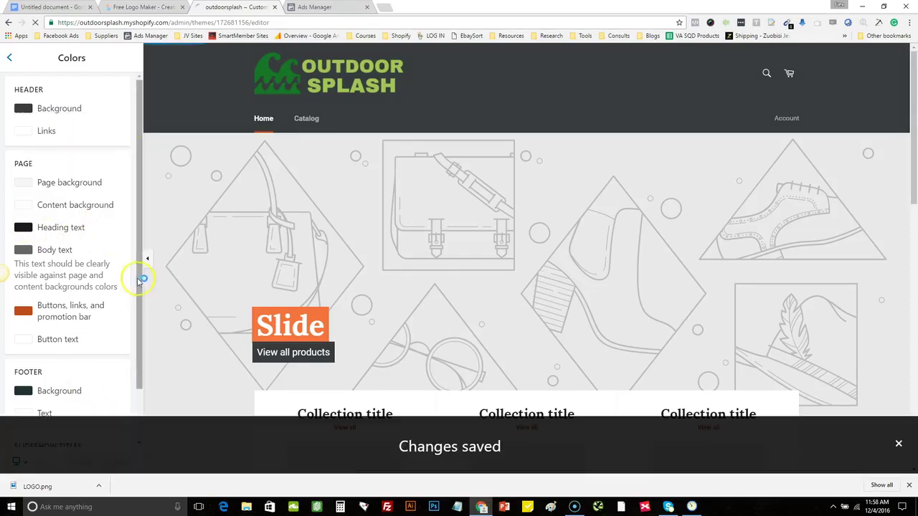
Set the buttons, links and promotion bar colour to blue #2656d3 and save
left_click_drag(141, 282, 144, 332)
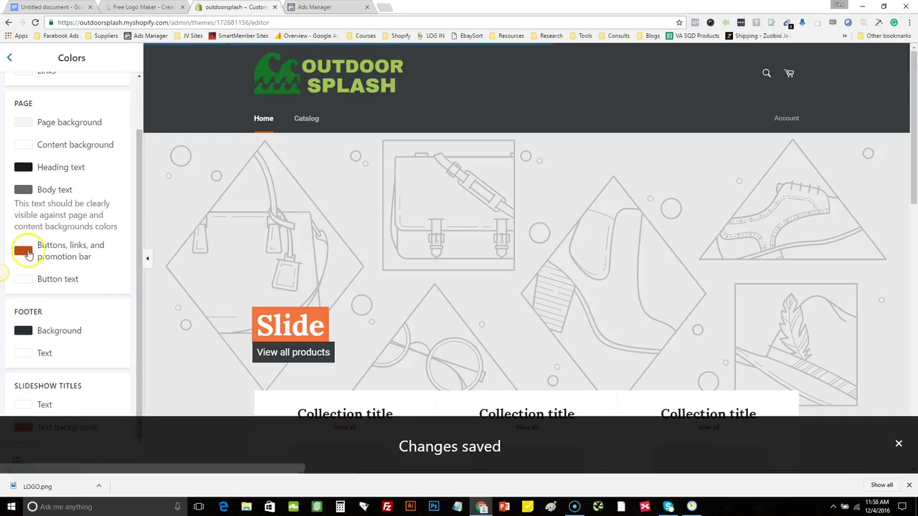
left_click(25, 252)
left_click_drag(85, 296, 65, 302)
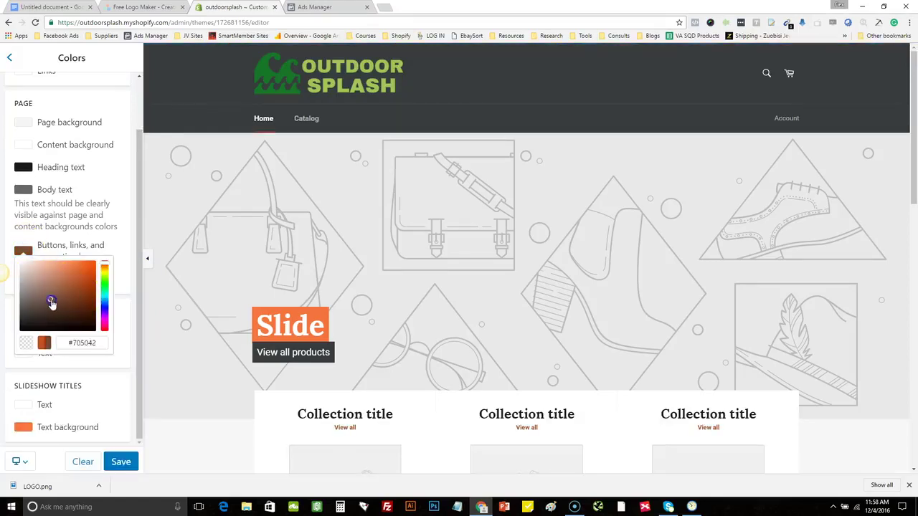
left_click(103, 305)
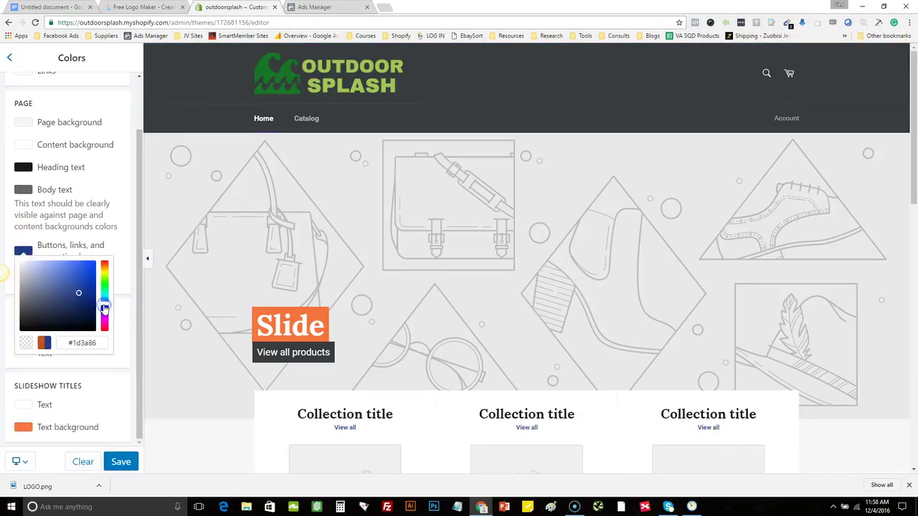
mouse_move(75, 283)
left_mouse_down()
mouse_move(86, 302)
mouse_move(60, 284)
mouse_move(82, 276)
left_mouse_up()
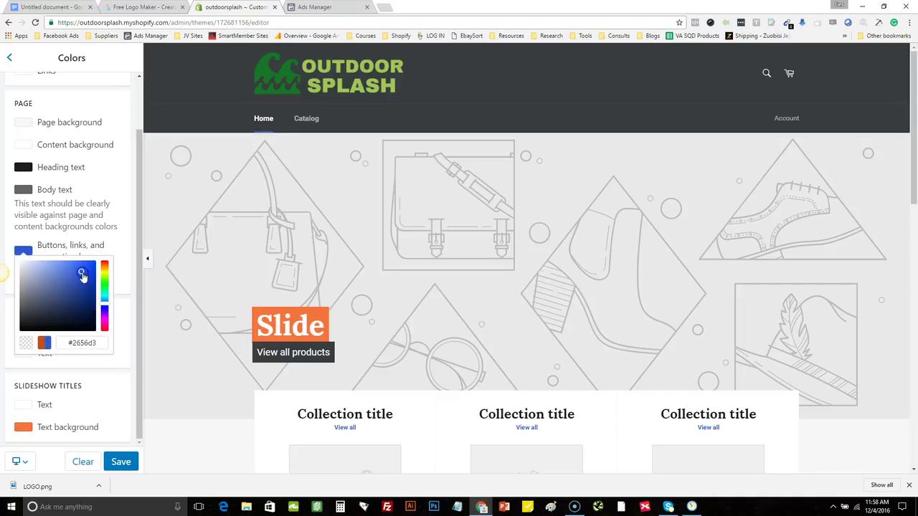
left_click(122, 462)
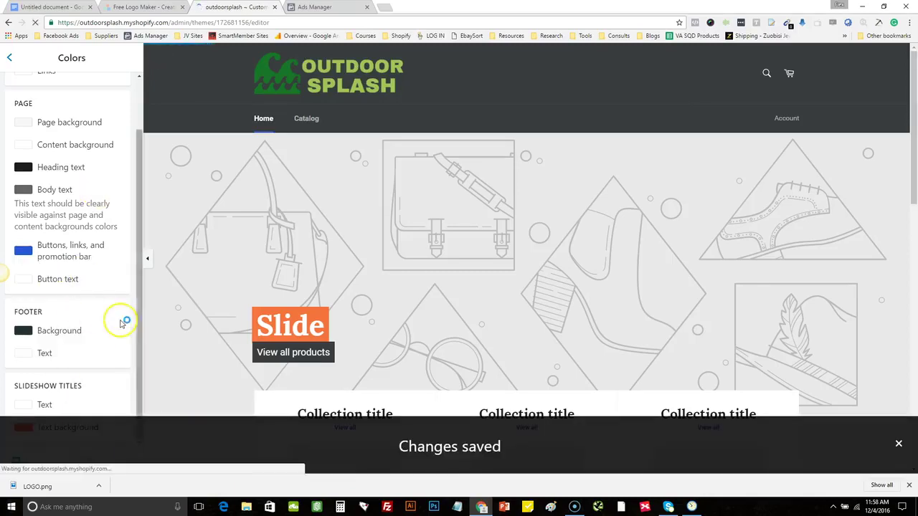
left_click_drag(139, 219, 129, 123)
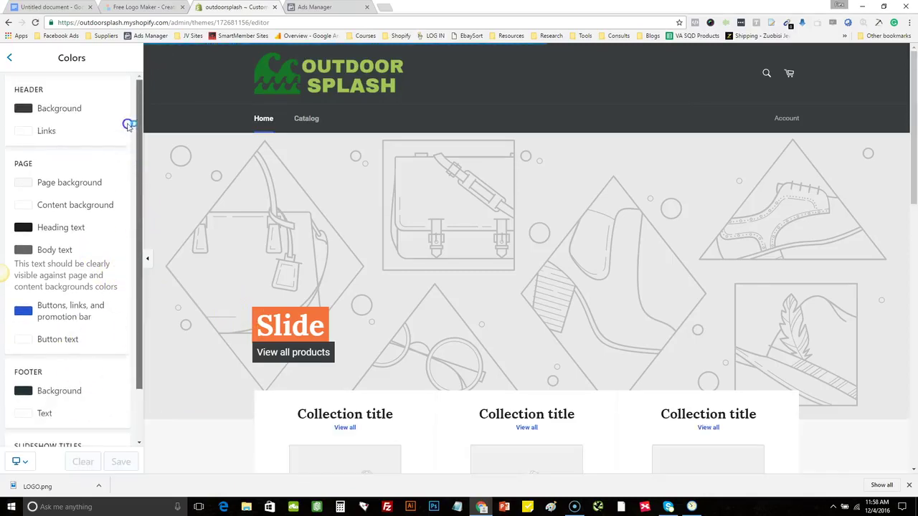
left_click(7, 56)
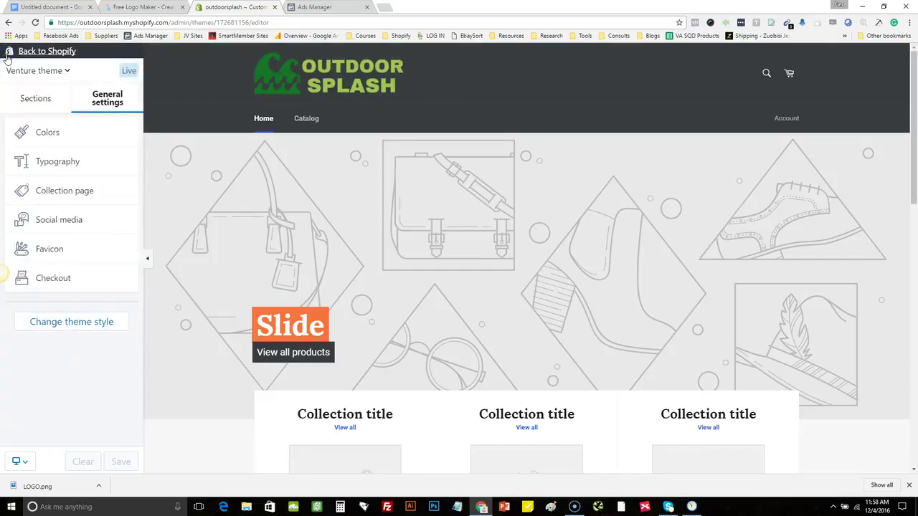
Review the Typography settings, keeping Lora as the accent font
left_click(58, 163)
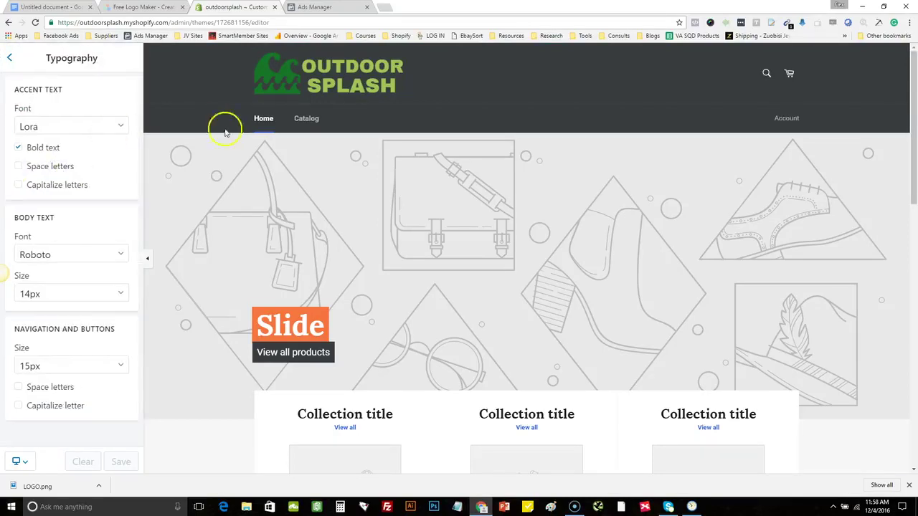
left_click(110, 127)
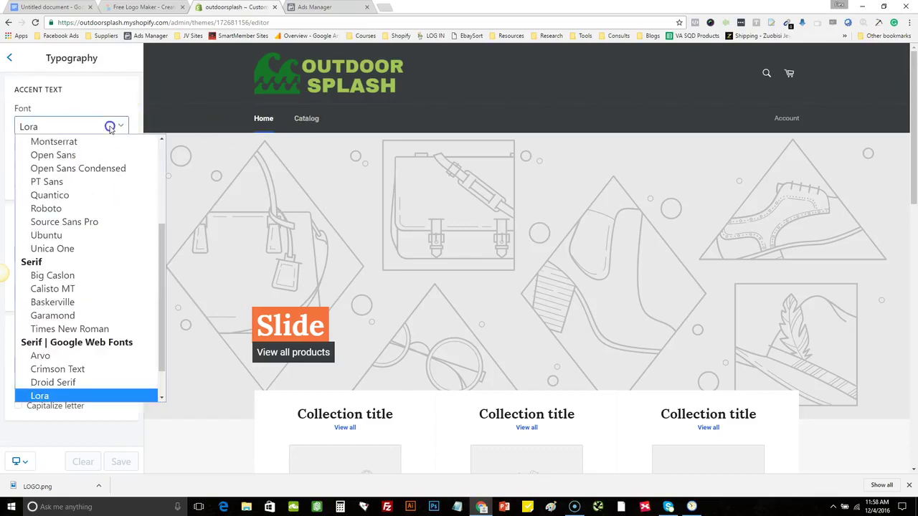
left_click(93, 394)
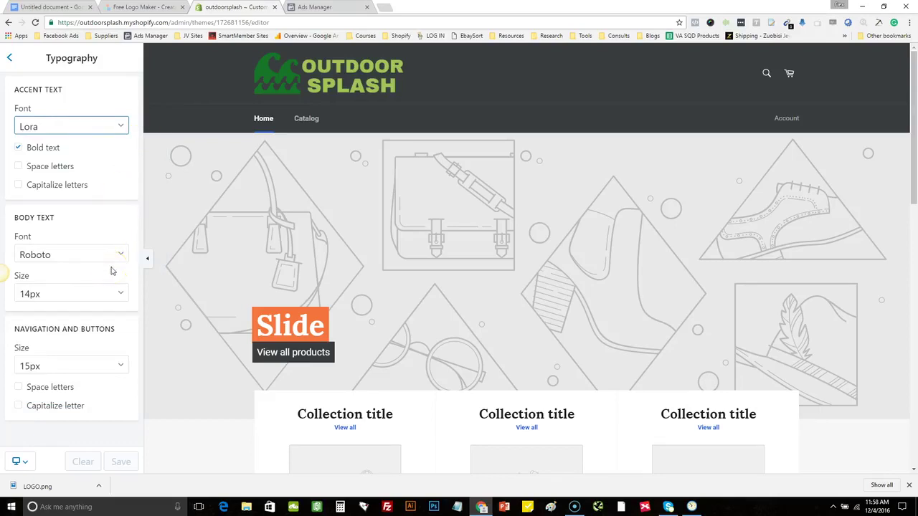
left_click(9, 58)
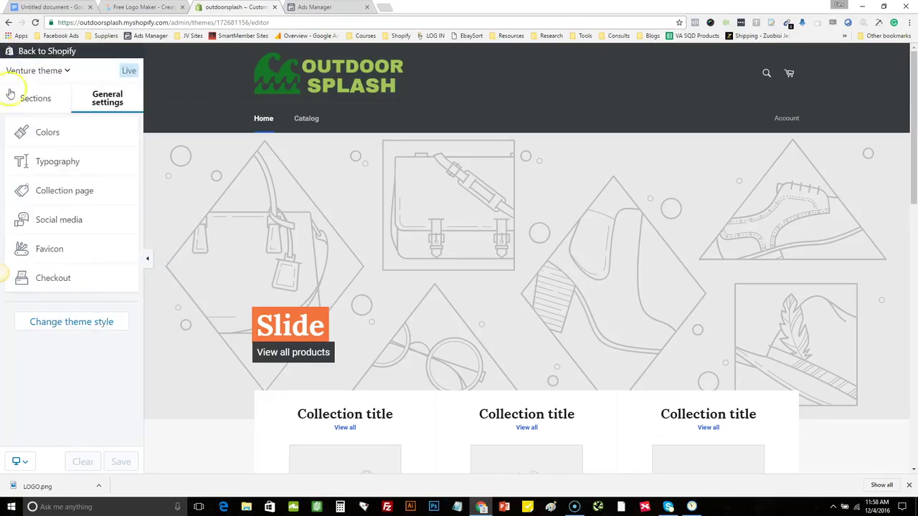
Look over Social media settings, then bring up the Favicon settings and the Logomakr tab
left_click(57, 222)
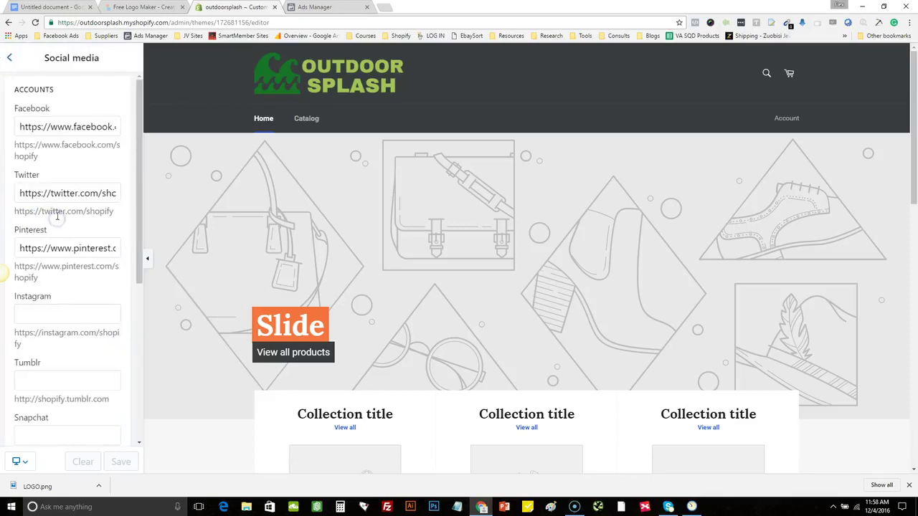
left_click(14, 59)
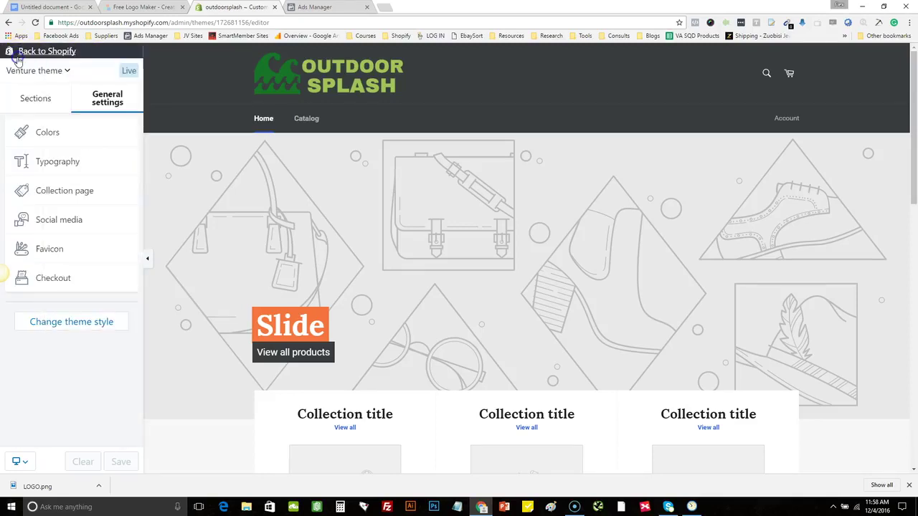
left_click(65, 253)
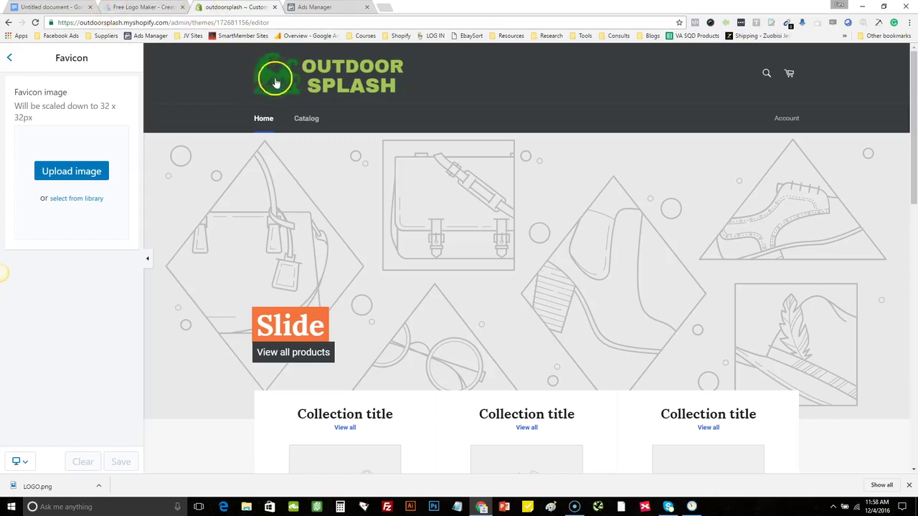
left_click(153, 9)
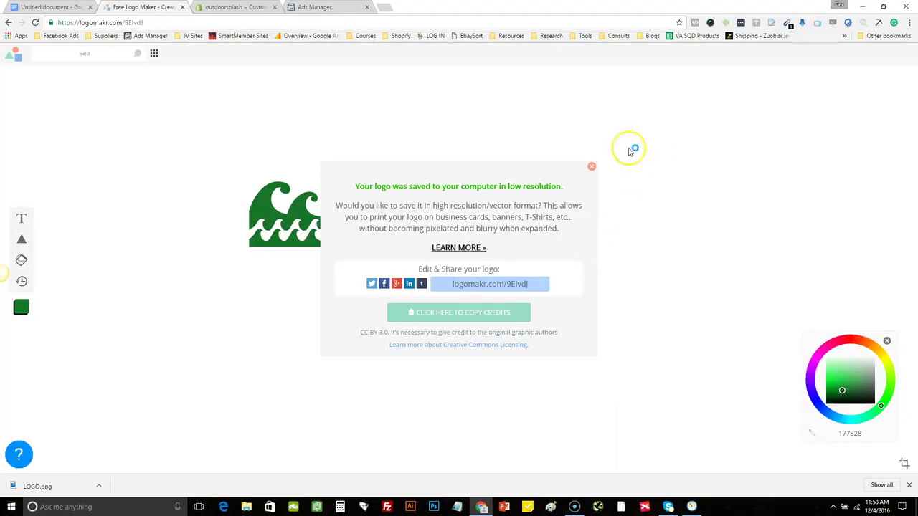
Delete the OUTDOOR and SPLASH text lines, leaving only the green wave icon
left_click(589, 169)
left_click(425, 230)
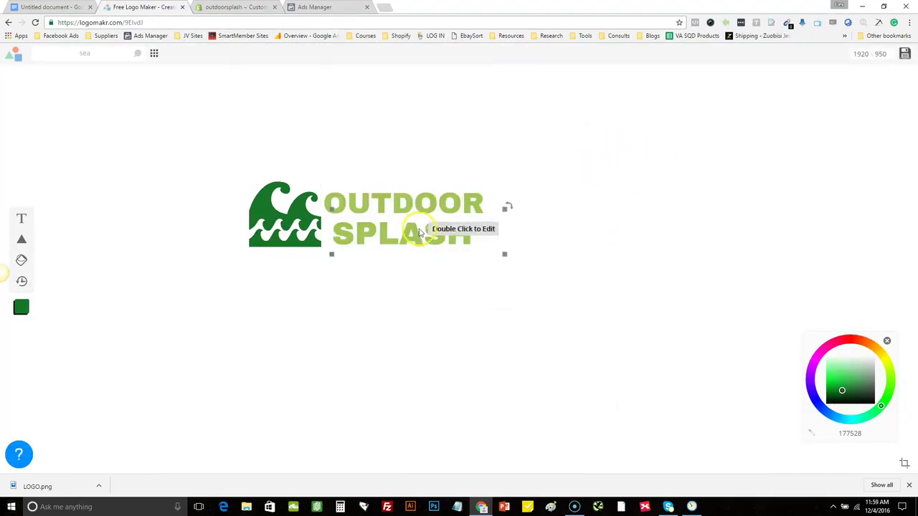
key("Delete")
left_click(389, 203)
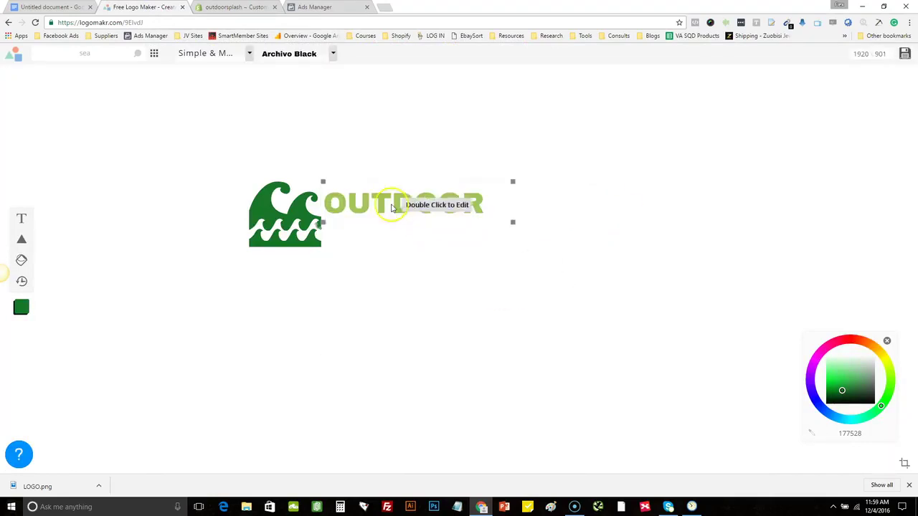
key("Delete")
left_click(542, 208)
key("Delete")
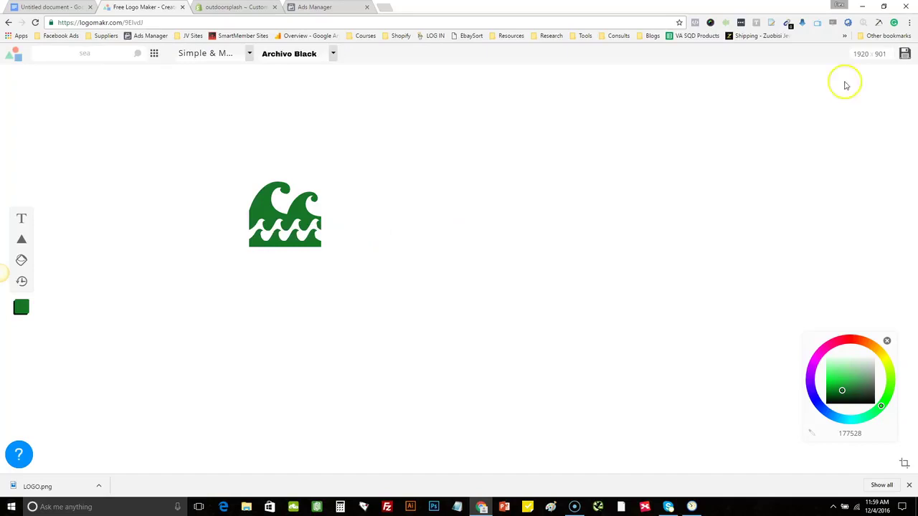
Save the wave-only logo image as favicon.png
left_click(904, 53)
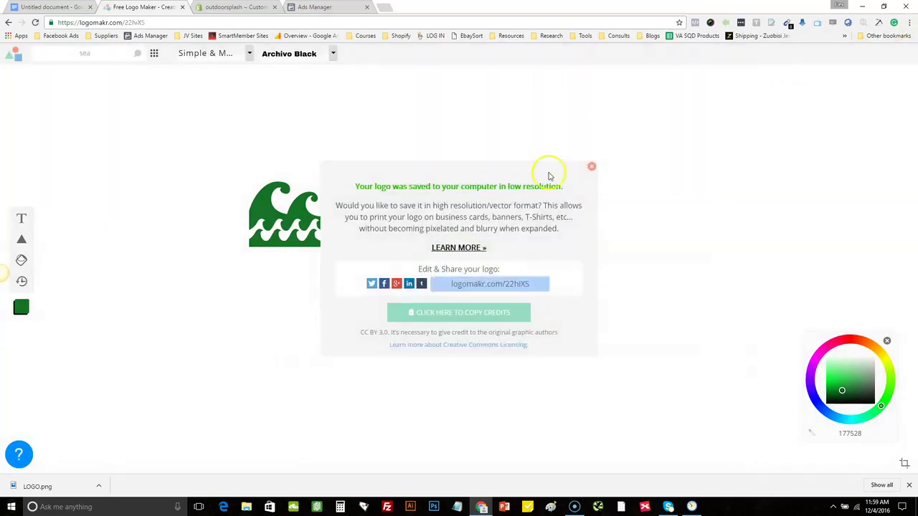
left_click(417, 218)
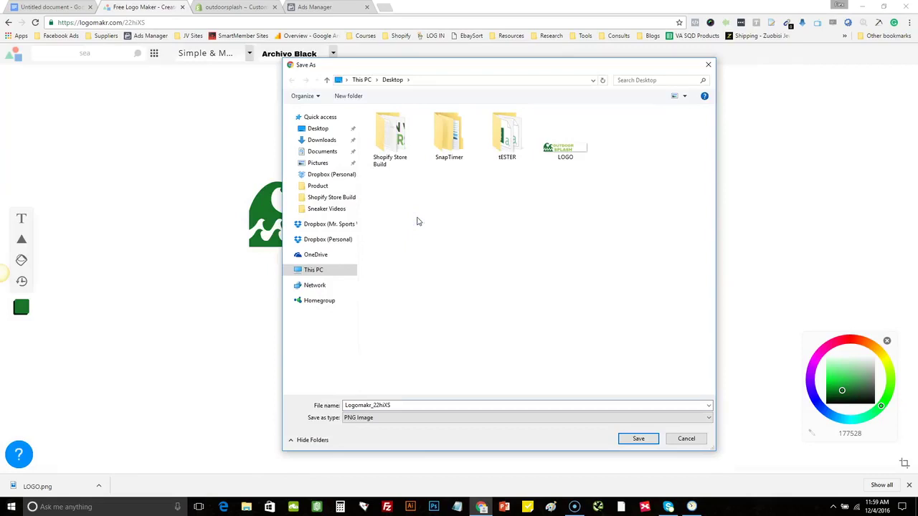
left_click(406, 405)
type("favicon")
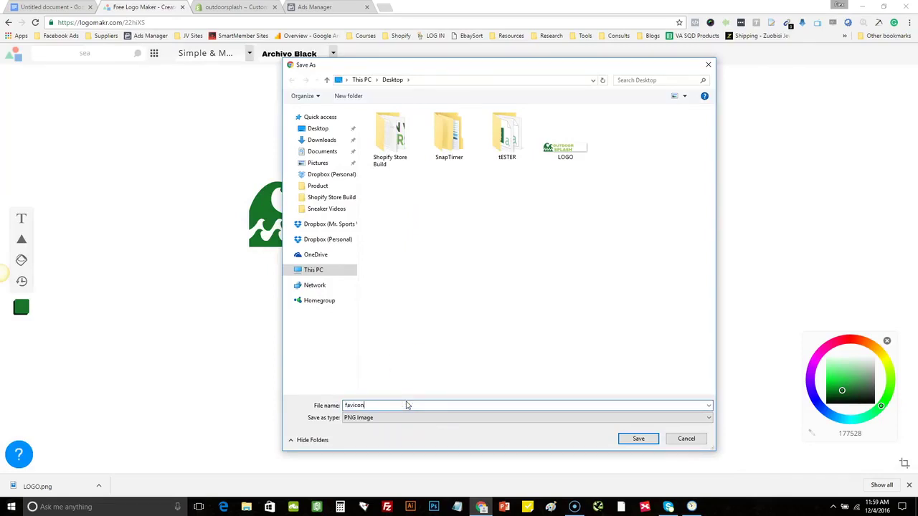
left_click(638, 438)
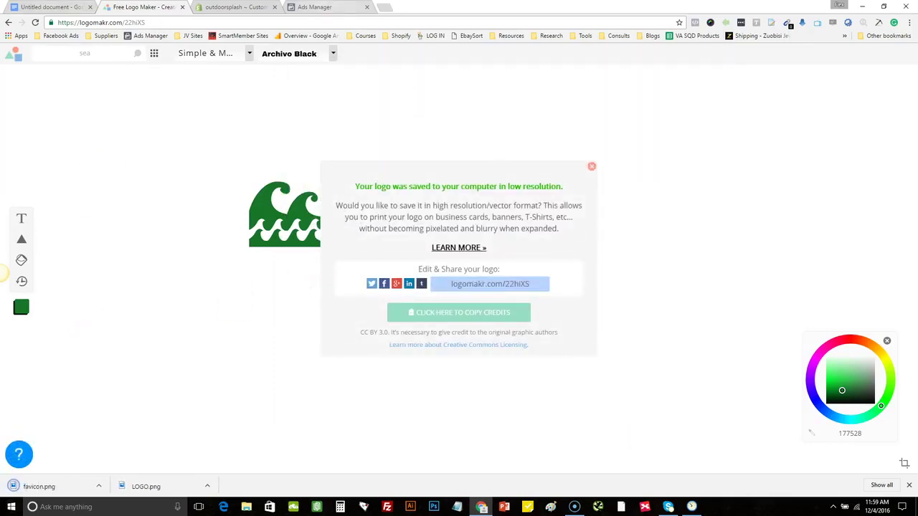
key("ctrl+Tab")
Upload favicon.png as the Venture theme's favicon and save
left_click(87, 170)
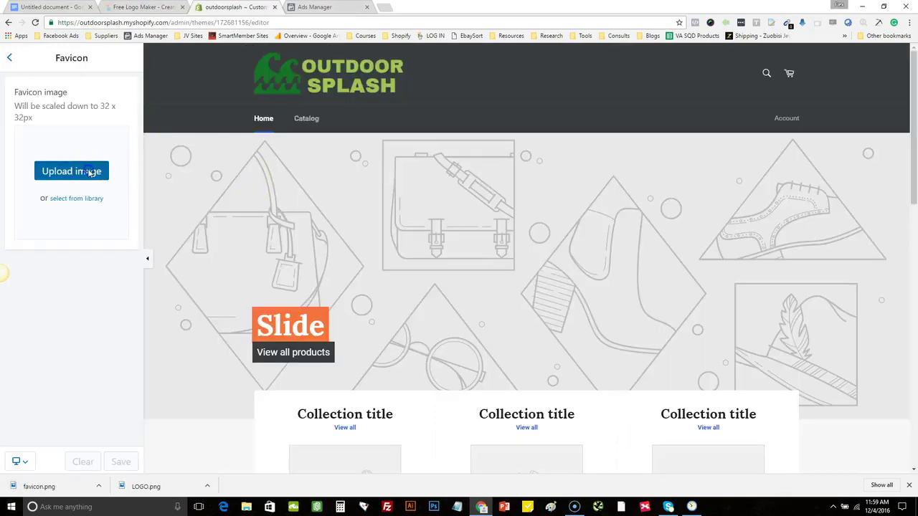
left_click(563, 139)
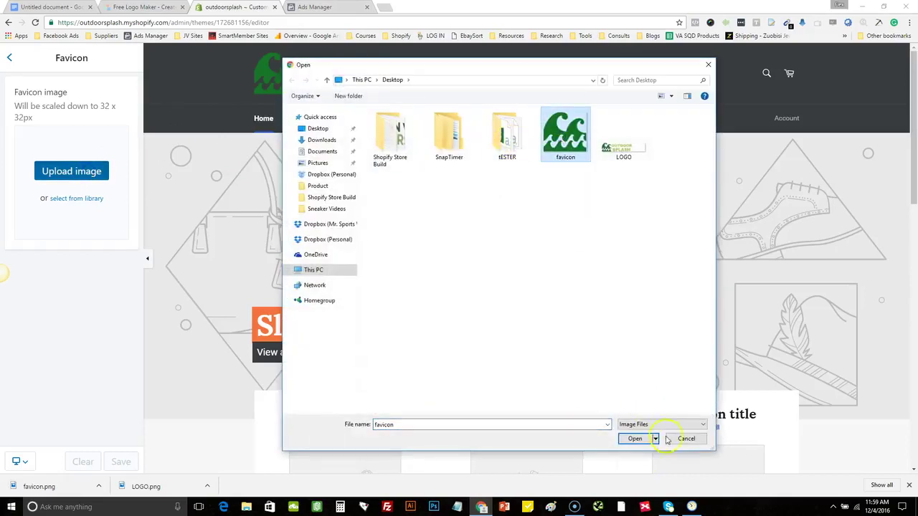
left_click(636, 439)
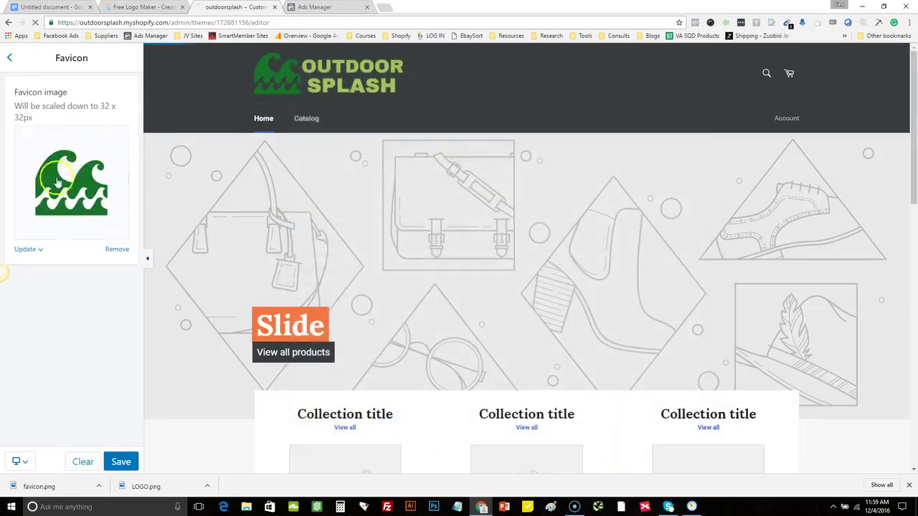
left_click(120, 461)
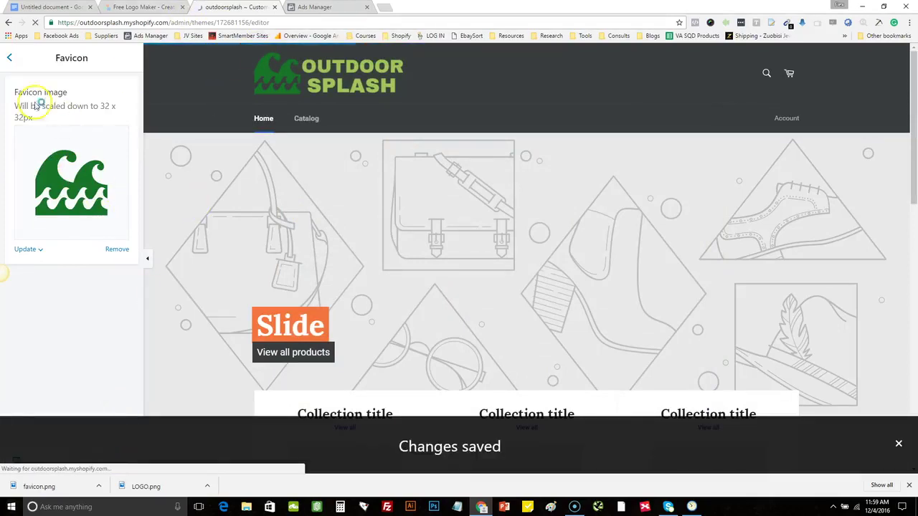
left_click(9, 58)
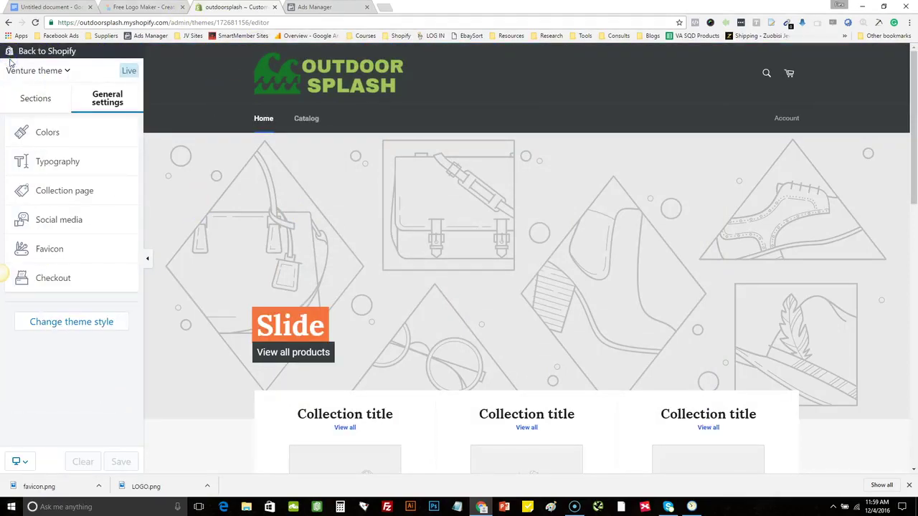
Set the Checkout - Payments card-logos image as the checkout logo and save
left_click(63, 286)
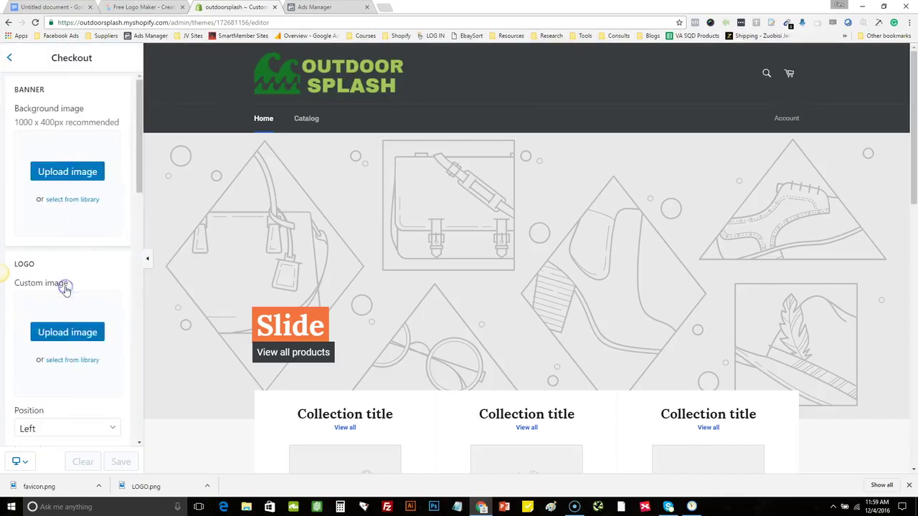
left_click_drag(140, 107, 134, 71)
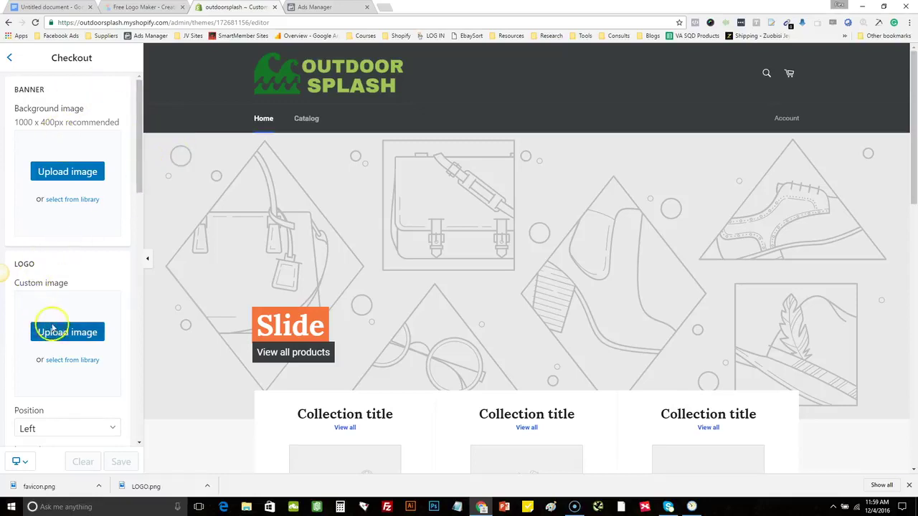
left_click(82, 332)
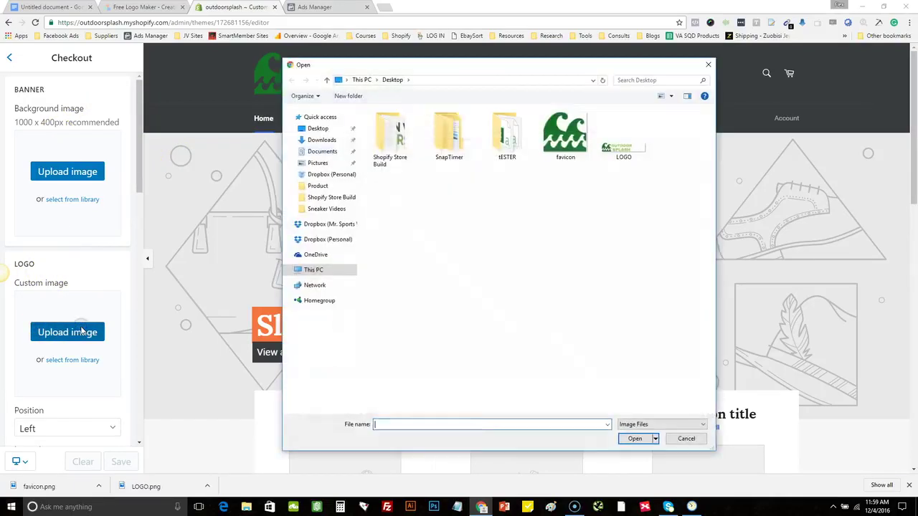
double_click(412, 135)
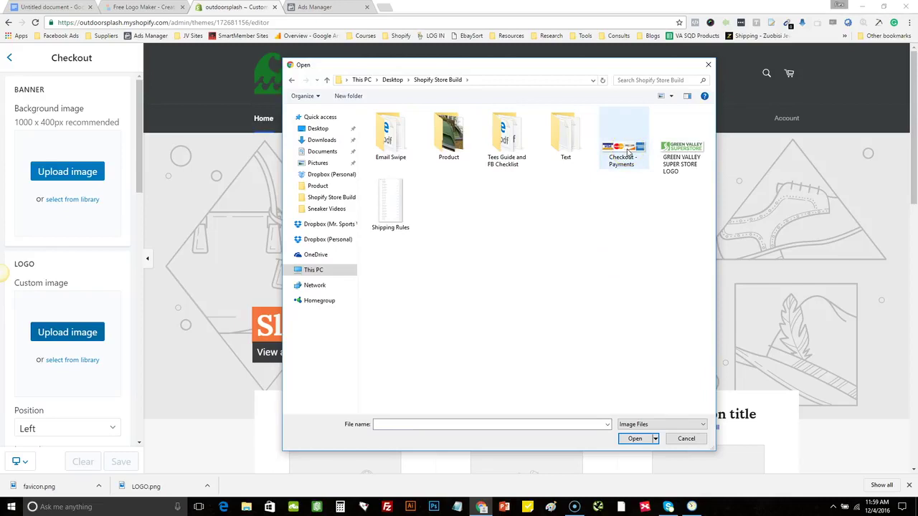
left_click(629, 150)
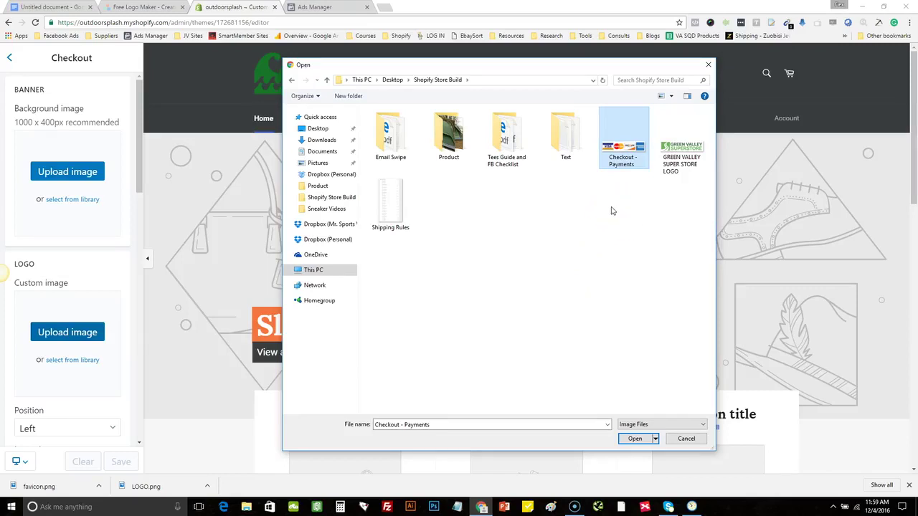
left_click(625, 430)
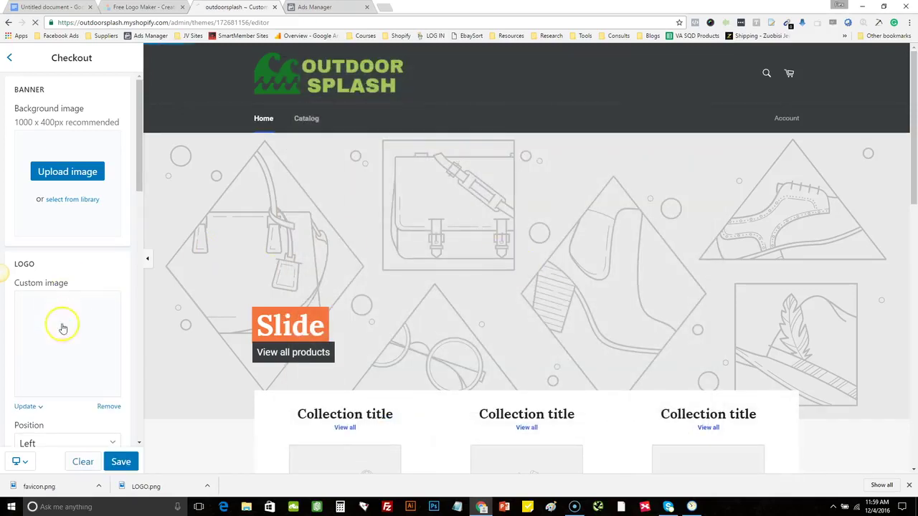
left_click_drag(142, 140, 127, 123)
left_click(120, 461)
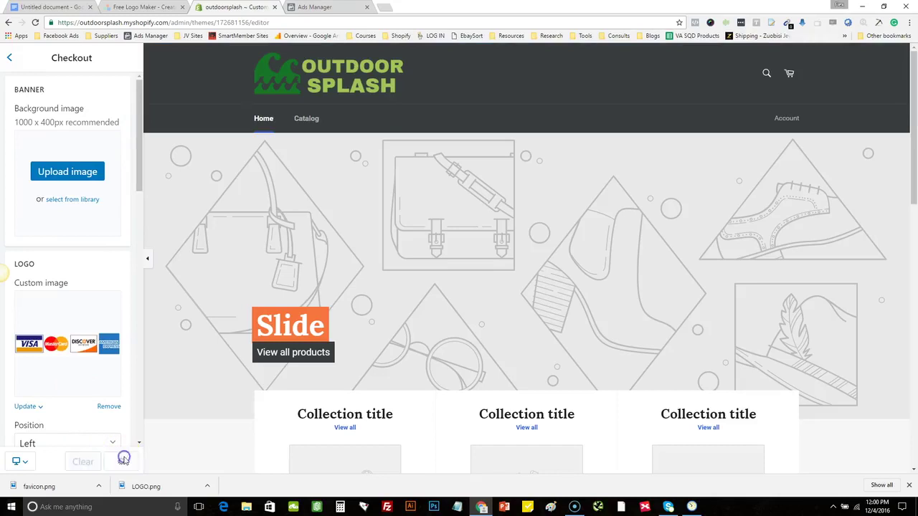
left_click(10, 58)
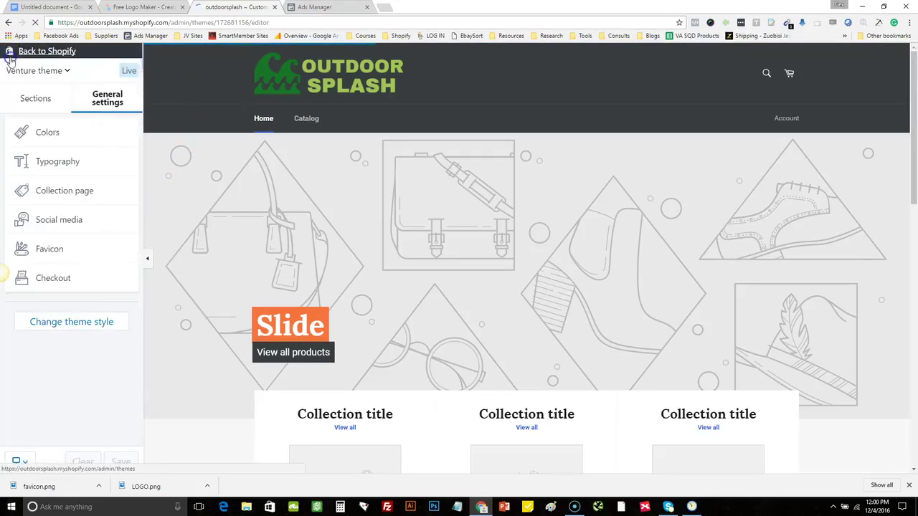
Add another slide to the homepage Slideshow section
left_click(39, 95)
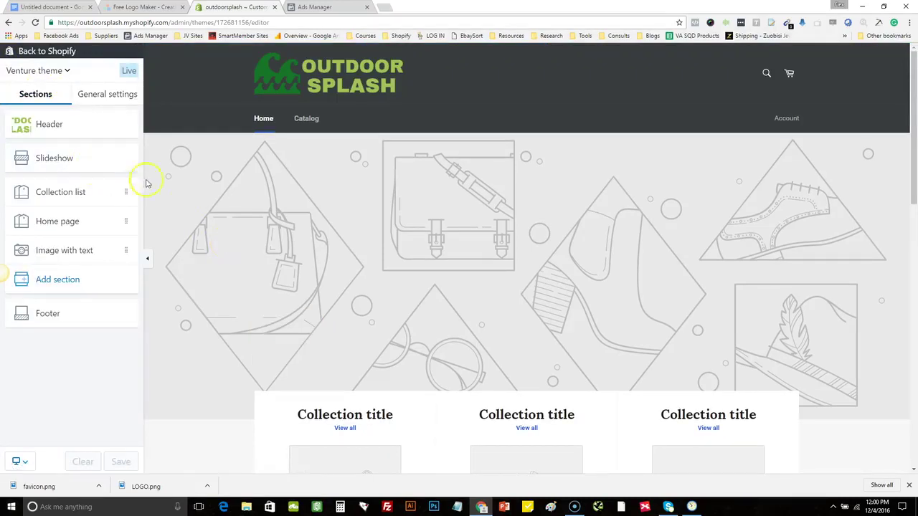
left_click_drag(915, 174, 915, 402)
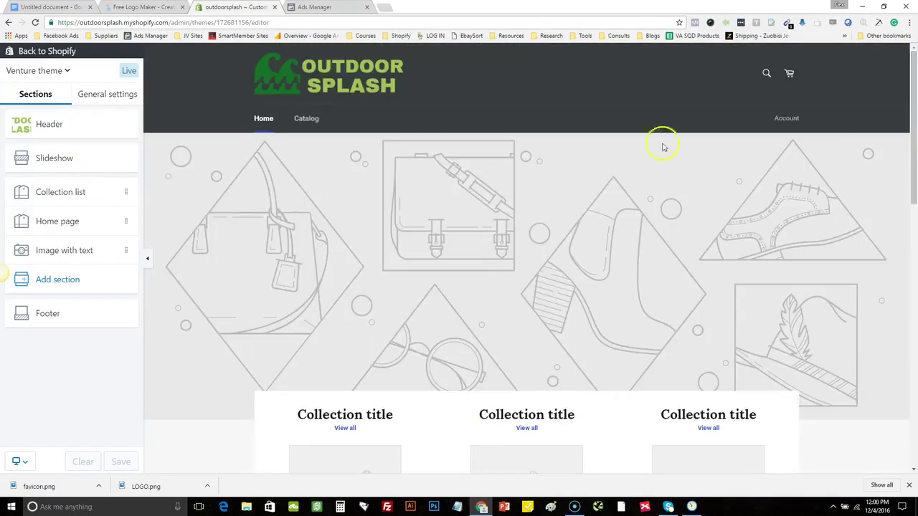
left_click(52, 159)
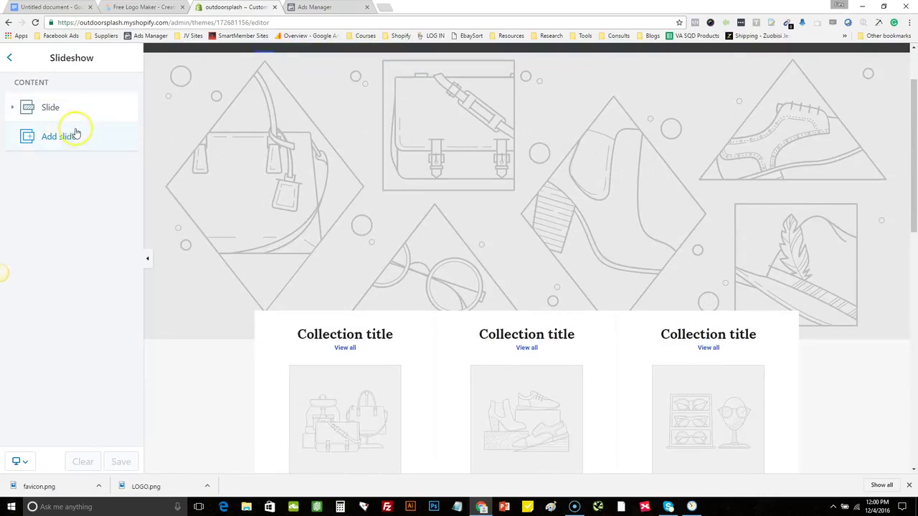
left_click(75, 135)
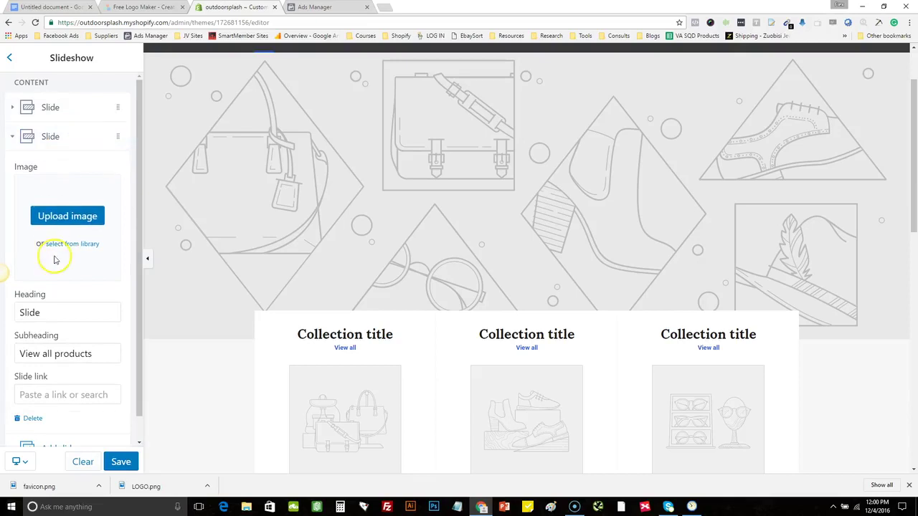
Leave the new slide's image empty, expand the first slide's settings, and open a new browser tab
left_click_drag(139, 236, 139, 177)
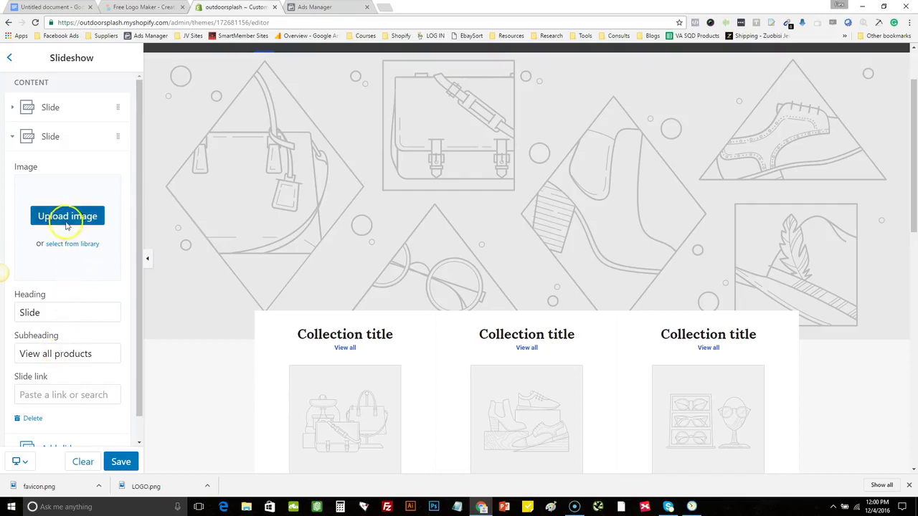
left_click(66, 217)
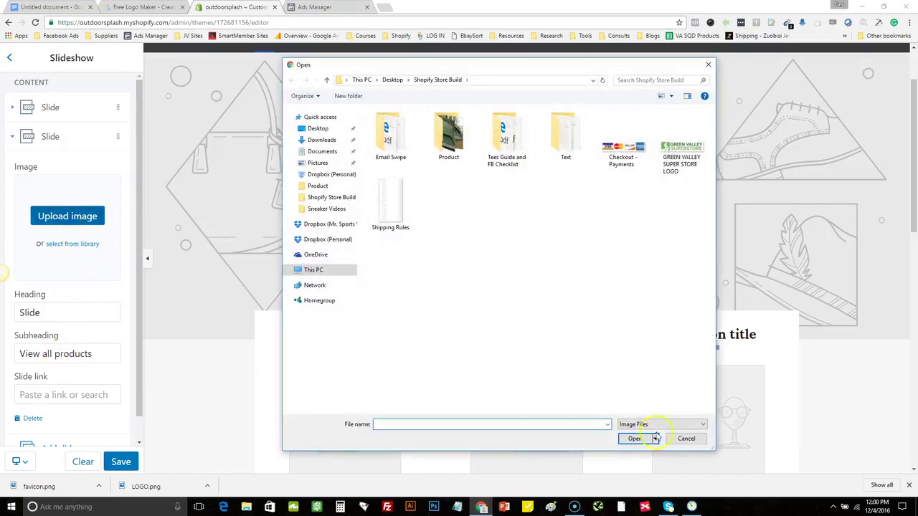
left_click(686, 436)
left_click_drag(914, 133, 908, 93)
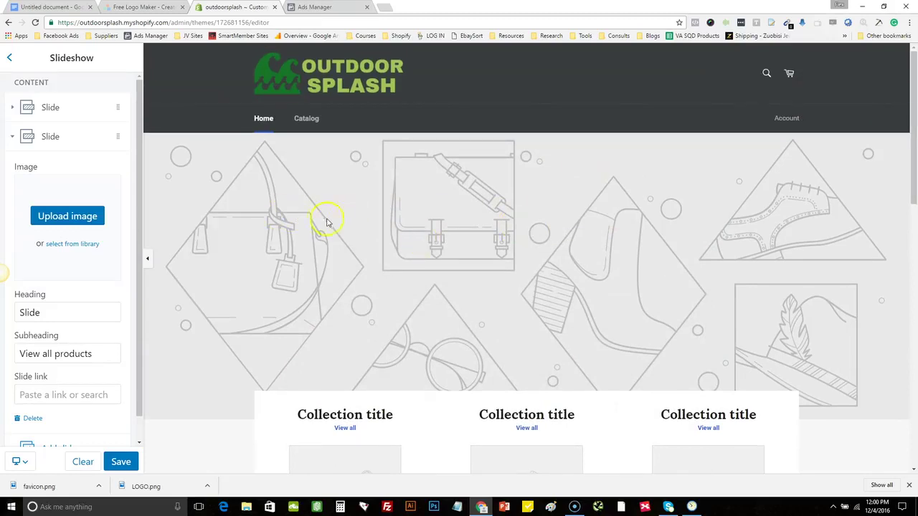
left_click(70, 107)
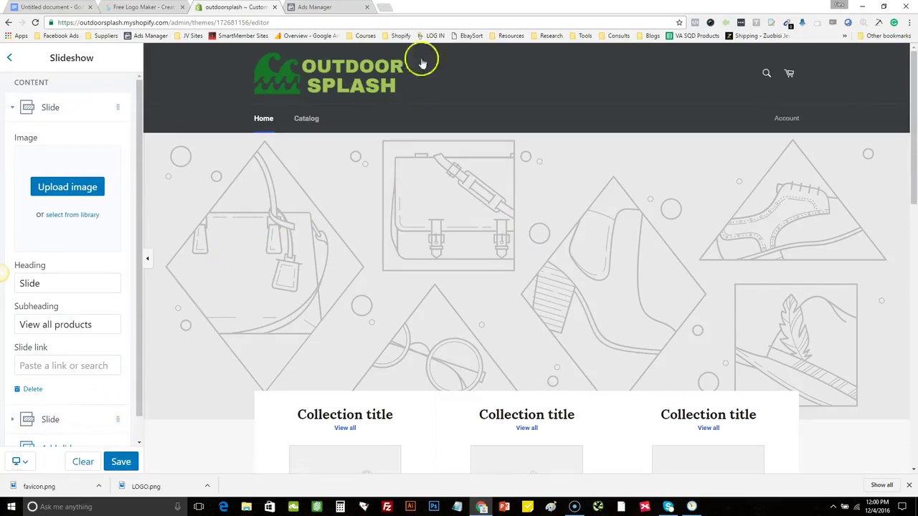
left_click(386, 7)
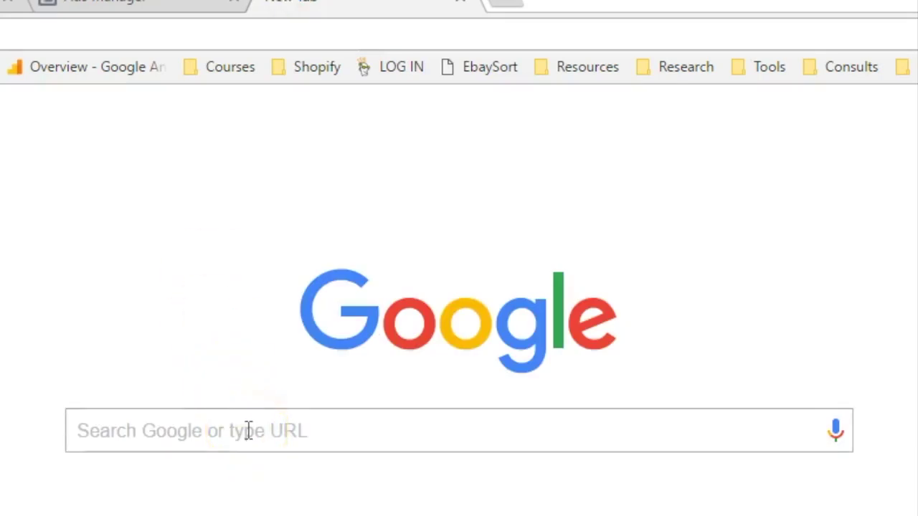
Search Google Images for 'outdoor stock photos', filtered to Large size and Labeled for reuse
left_click(247, 431)
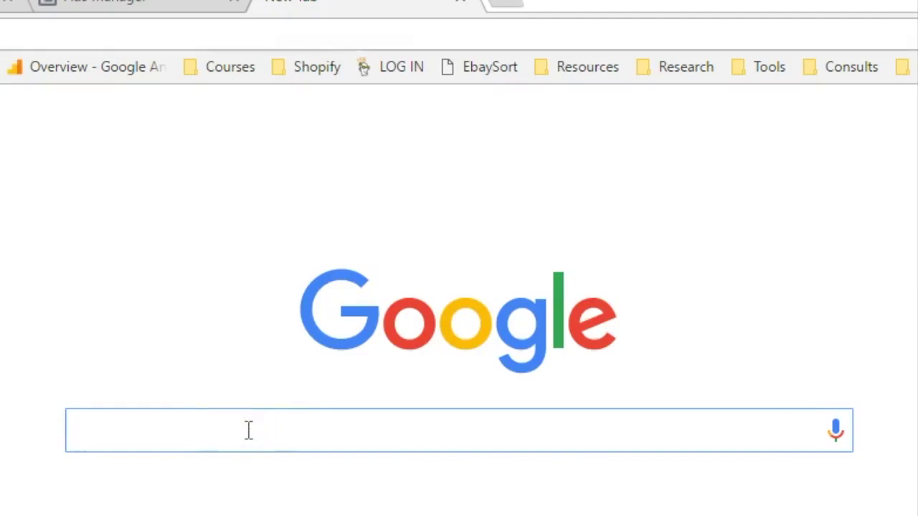
type("out")
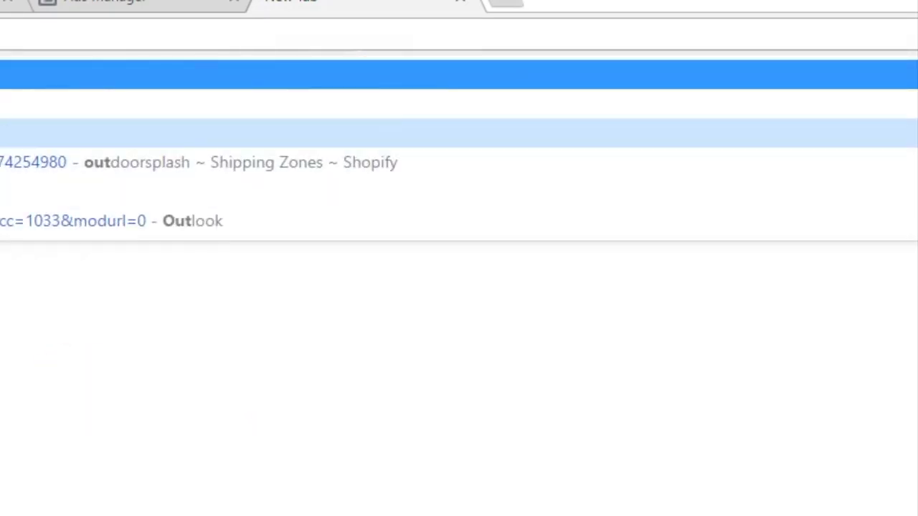
key("Return")
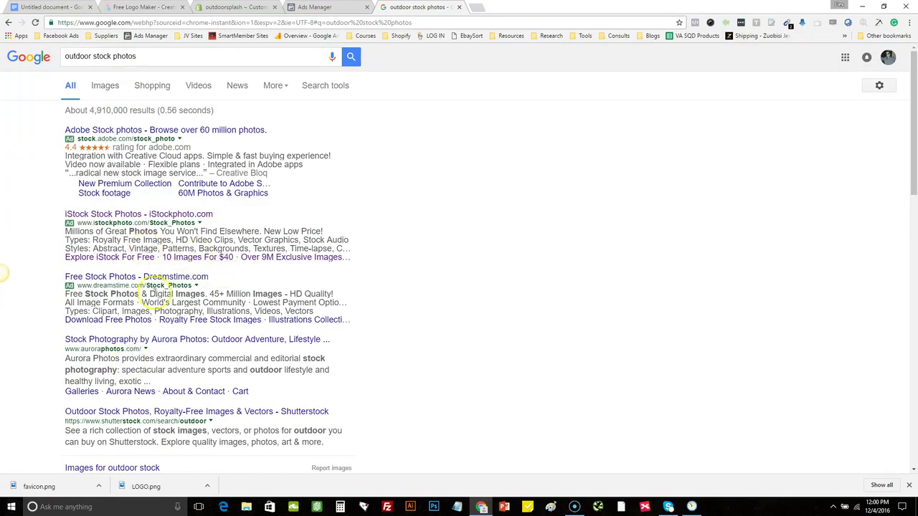
left_click(97, 89)
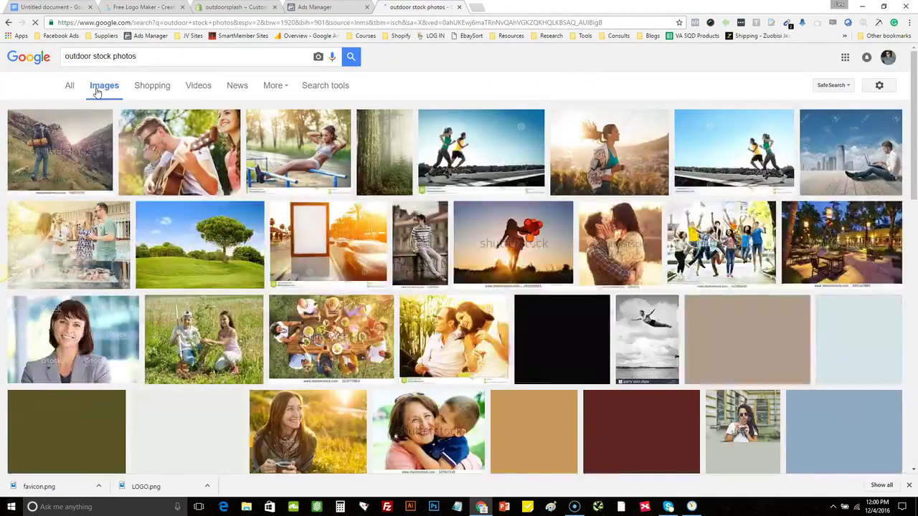
left_click(339, 85)
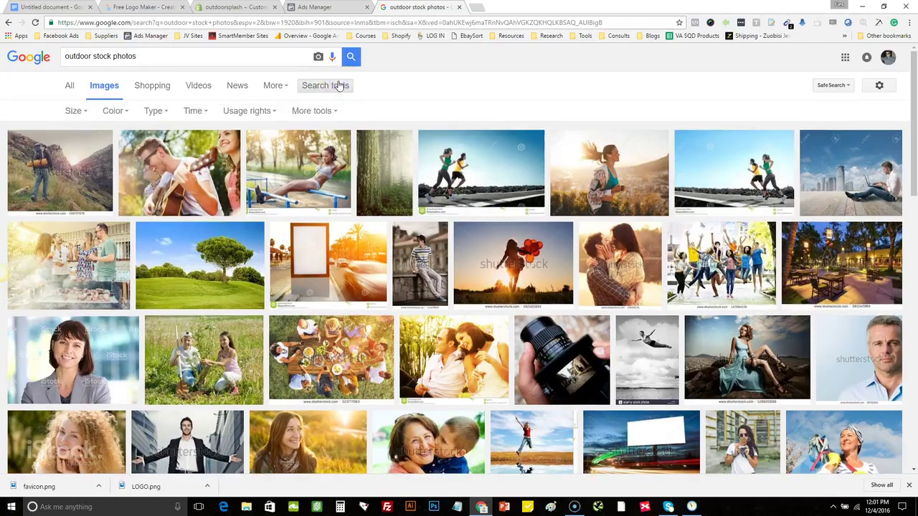
left_click(75, 111)
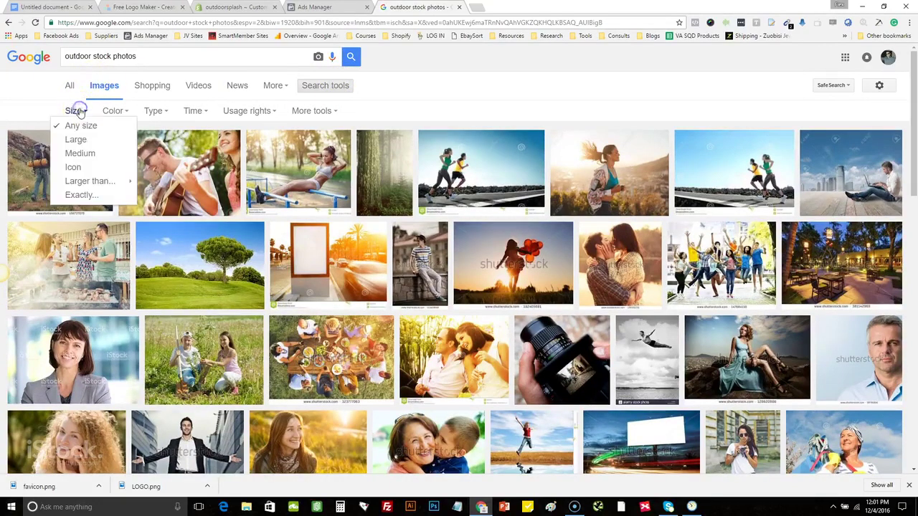
left_click(79, 139)
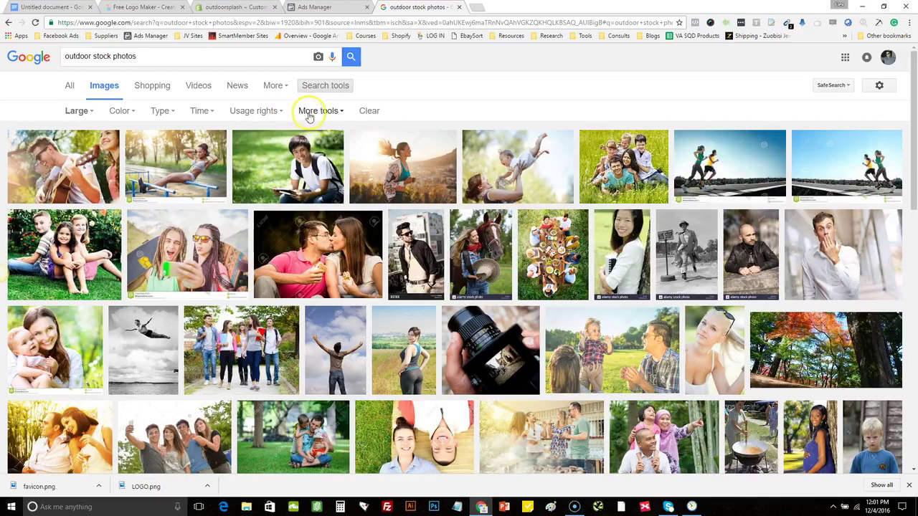
left_click(274, 112)
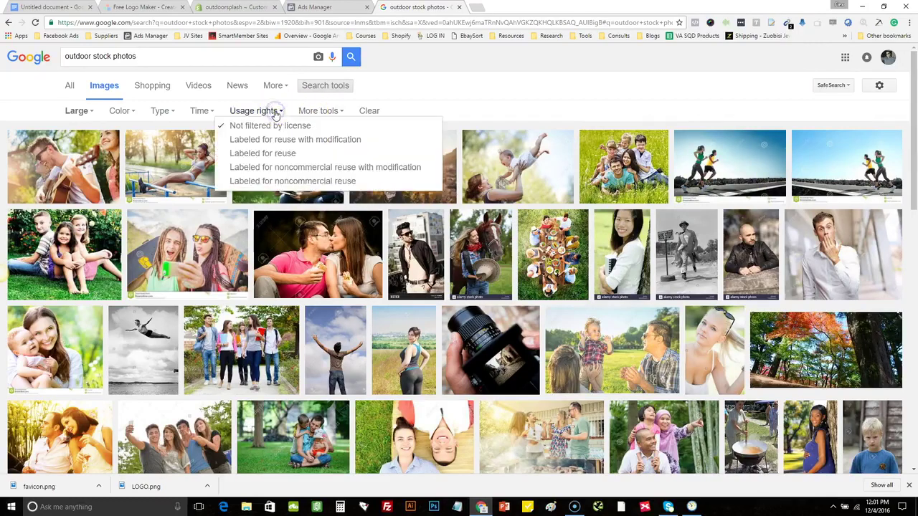
left_click(294, 154)
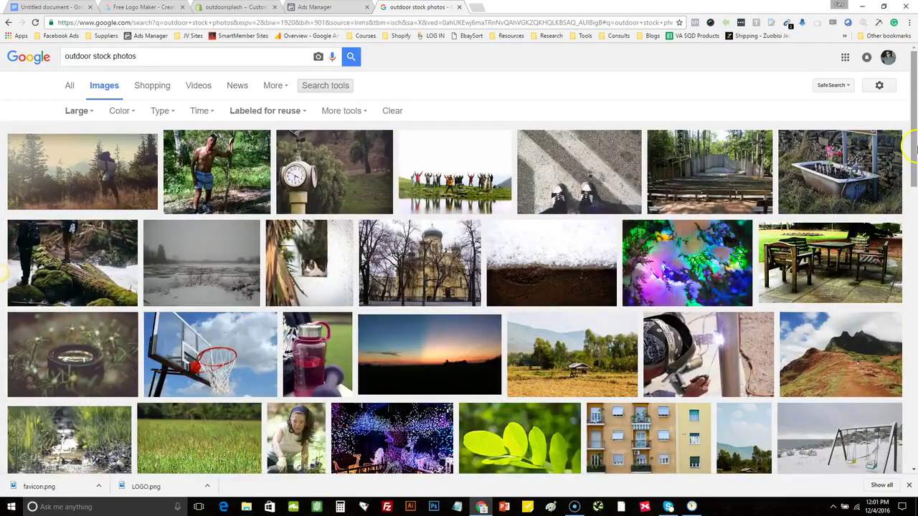
Open the full-size hiker photo and save it as slide.jpeg
scroll(915, 152, "down", 1)
left_click_drag(914, 150, 915, 120)
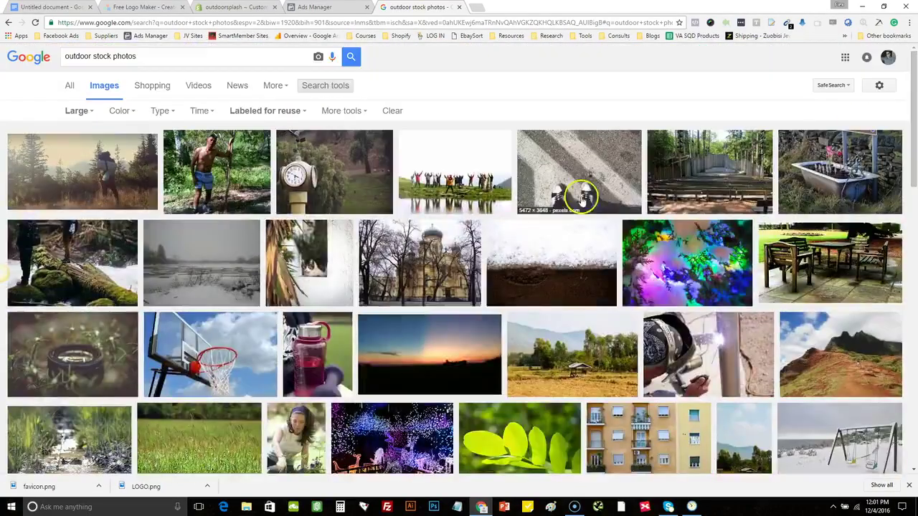
left_click(109, 170)
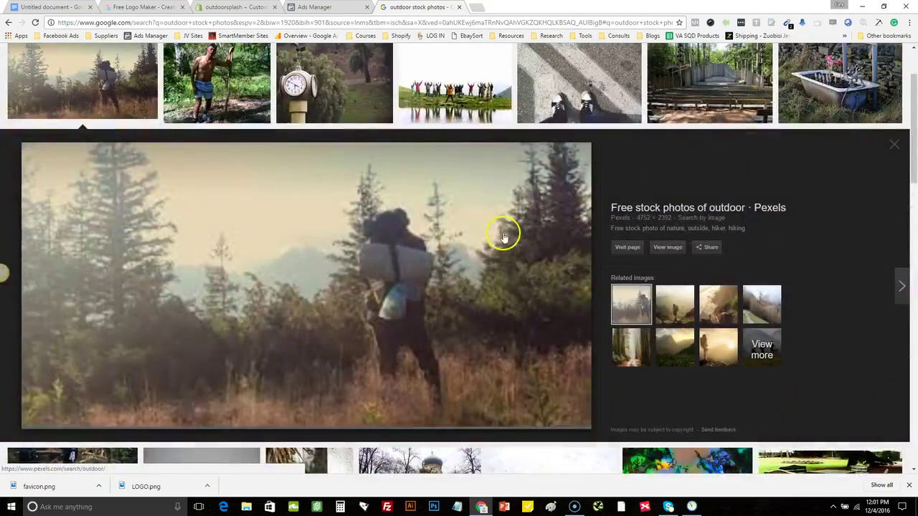
left_click(669, 248)
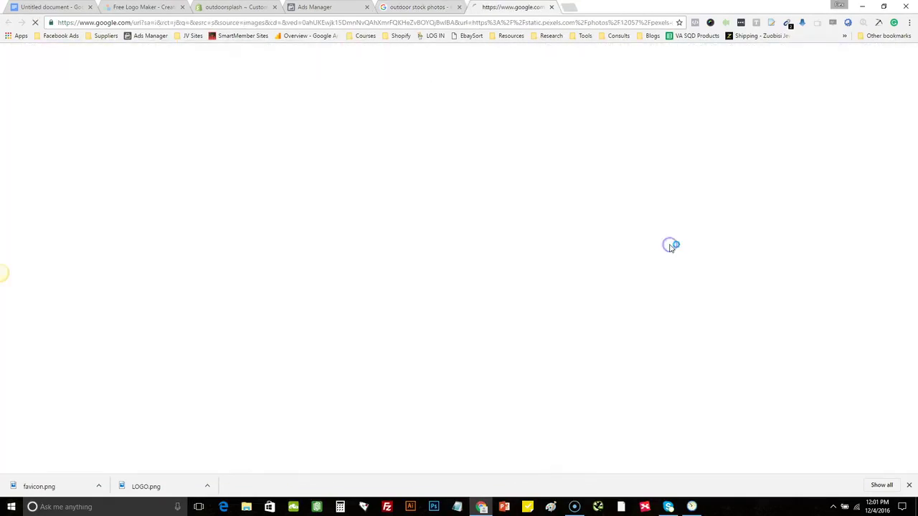
right_click(157, 135)
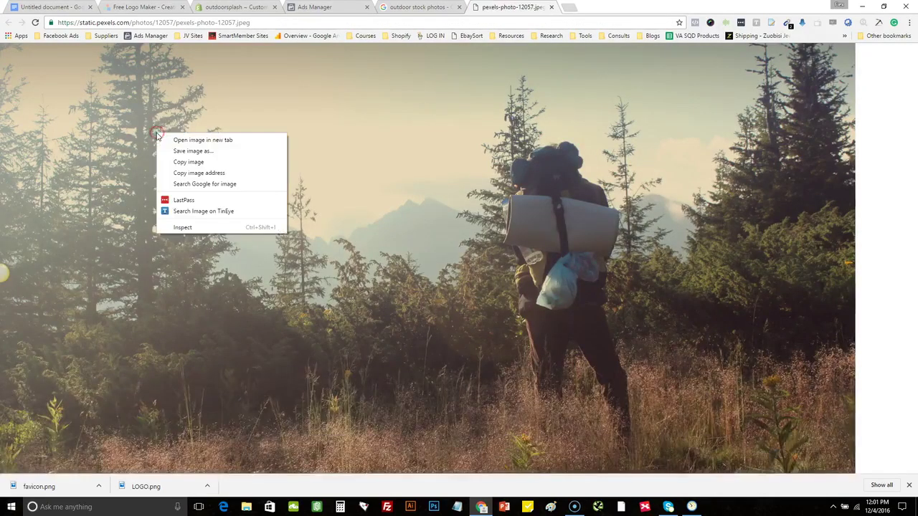
left_click(199, 150)
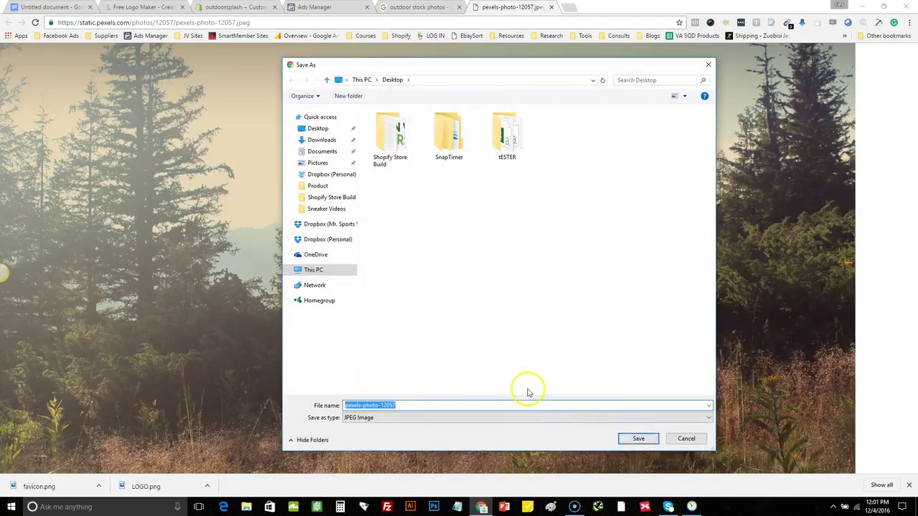
key("Return")
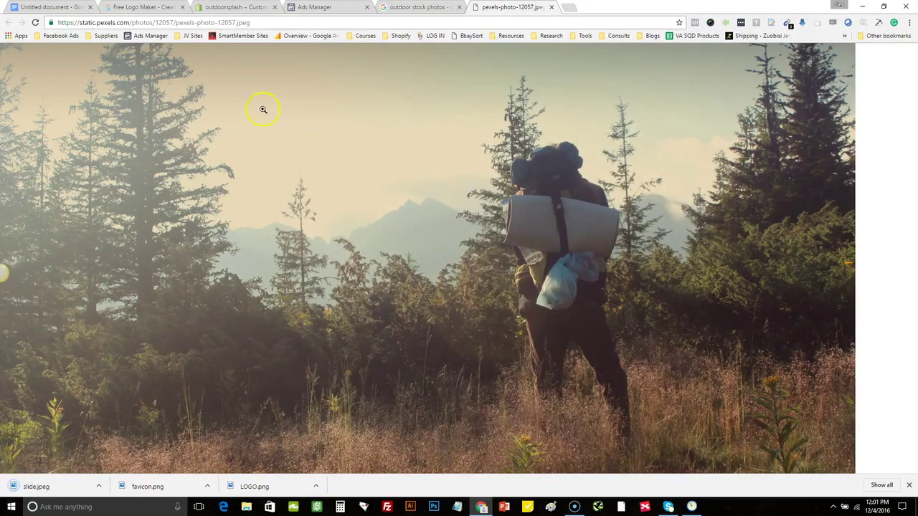
key("ctrl+3")
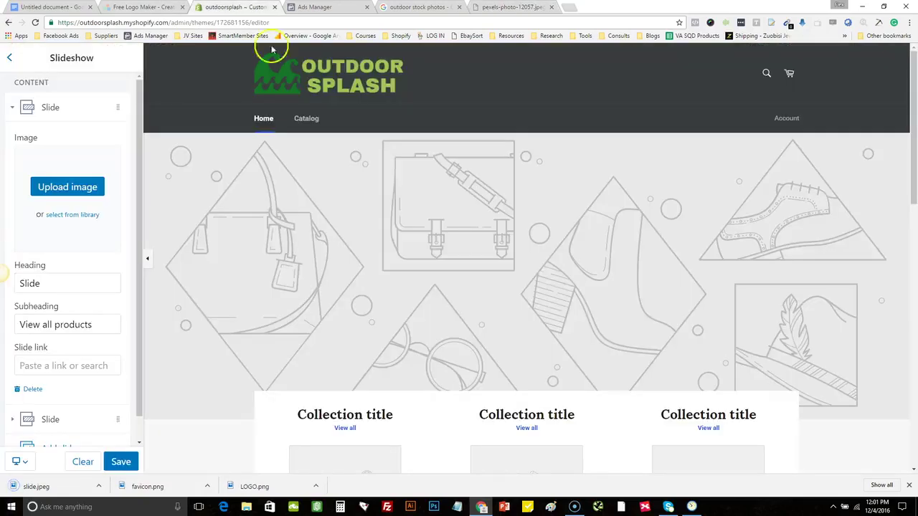
Upload slide.jpeg from the Desktop as the first slide's image
left_click(95, 188)
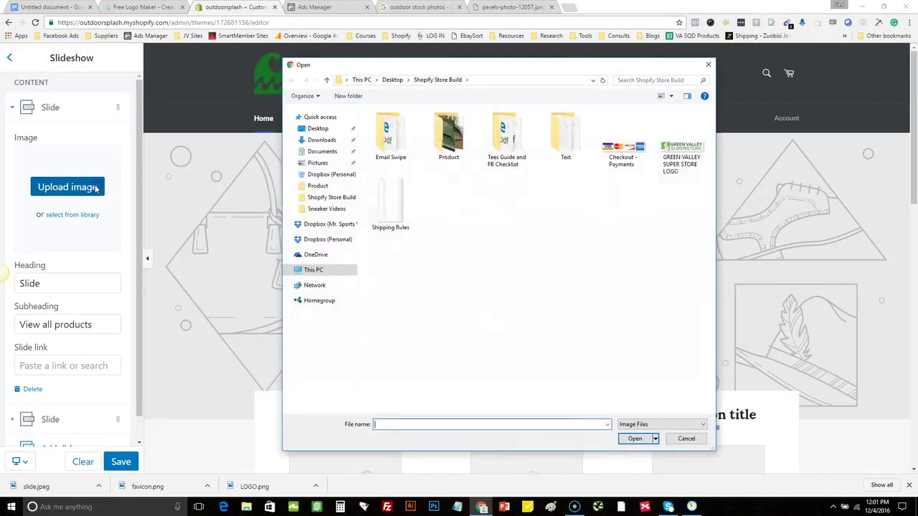
left_click(385, 84)
left_click(669, 148)
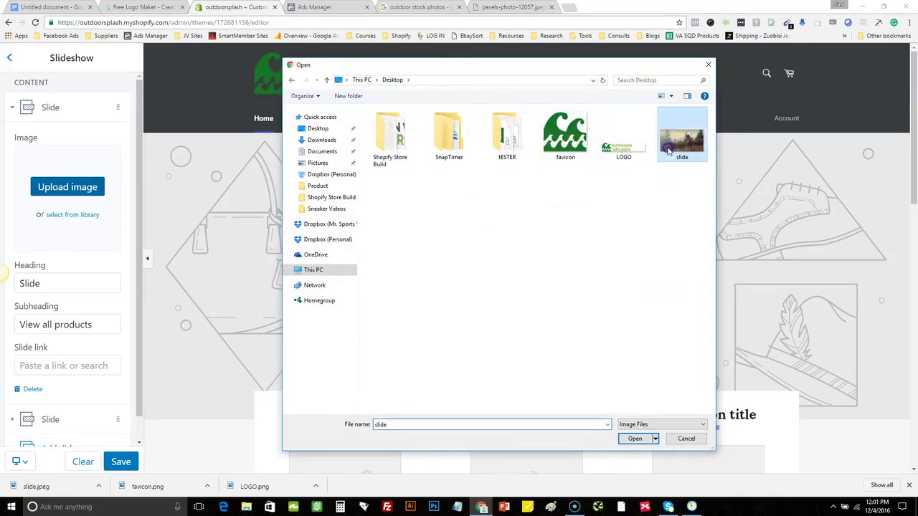
left_click(632, 439)
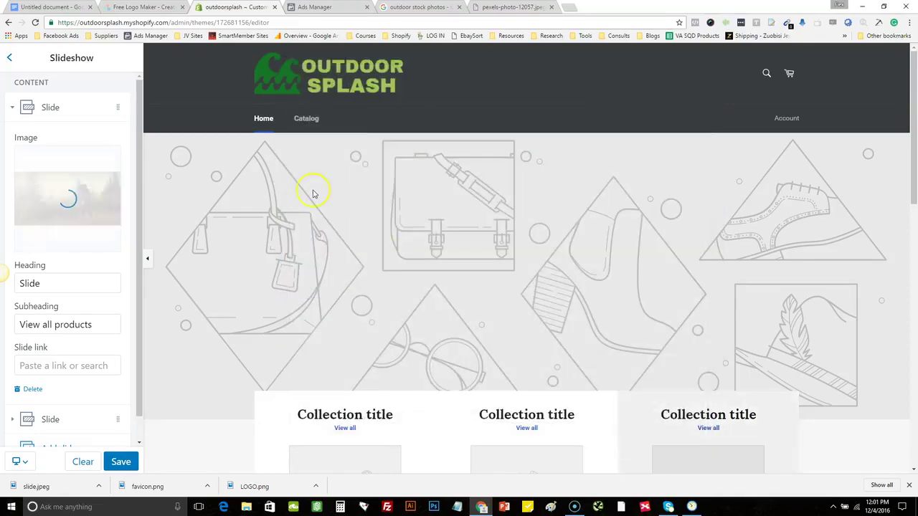
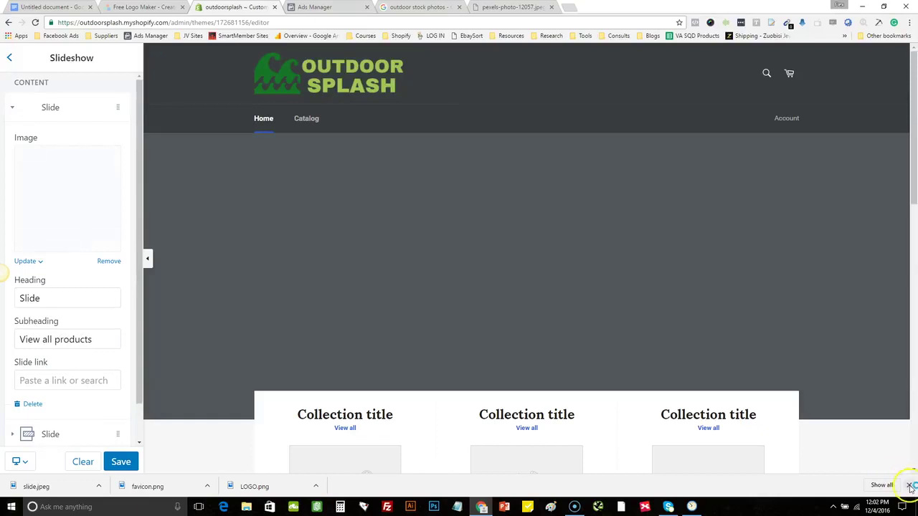
Save the slideshow with the forest hiker photo as the first slide's banner
left_click(909, 484)
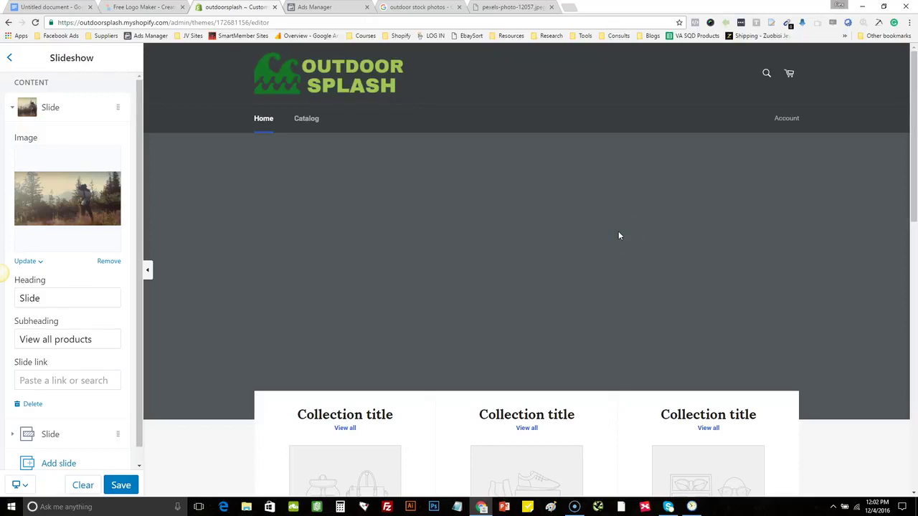
left_click_drag(912, 136, 876, 112)
left_click(117, 486)
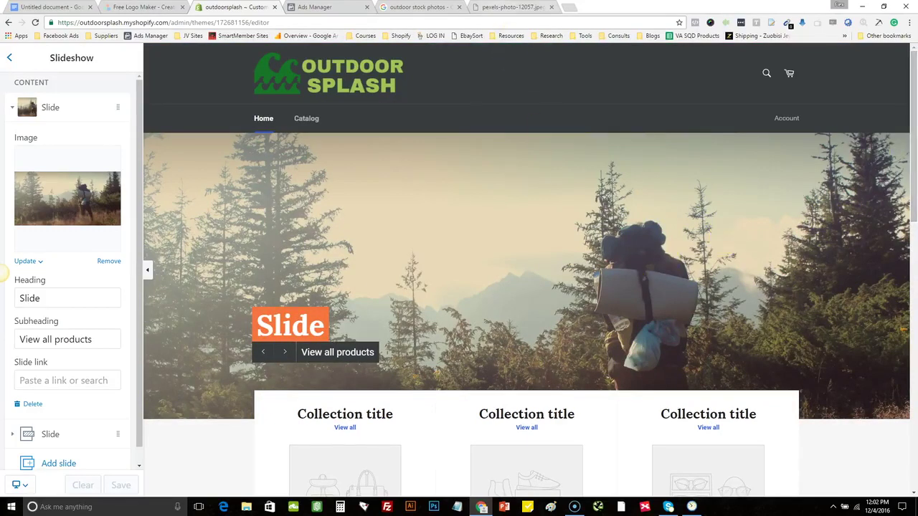
key("ctrl+5")
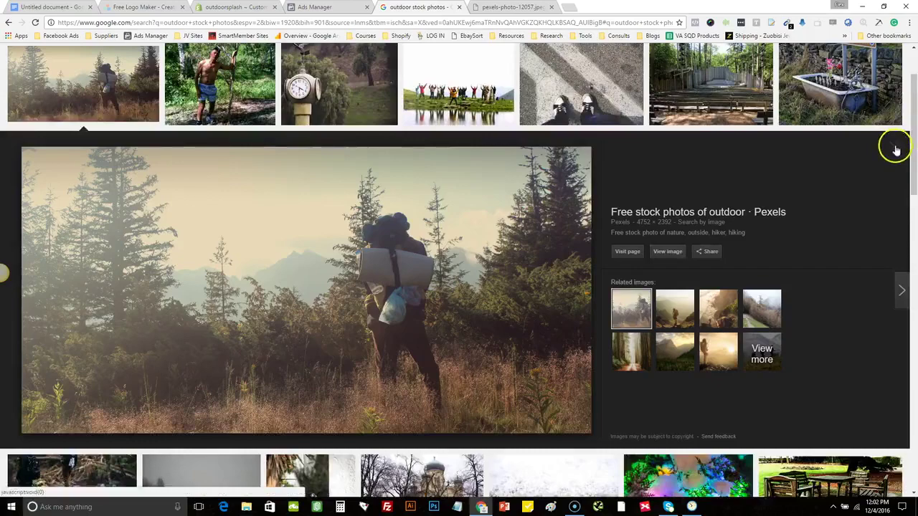
Preview the camera lens and sunset-over-field photos in the Google Images results
left_click(896, 150)
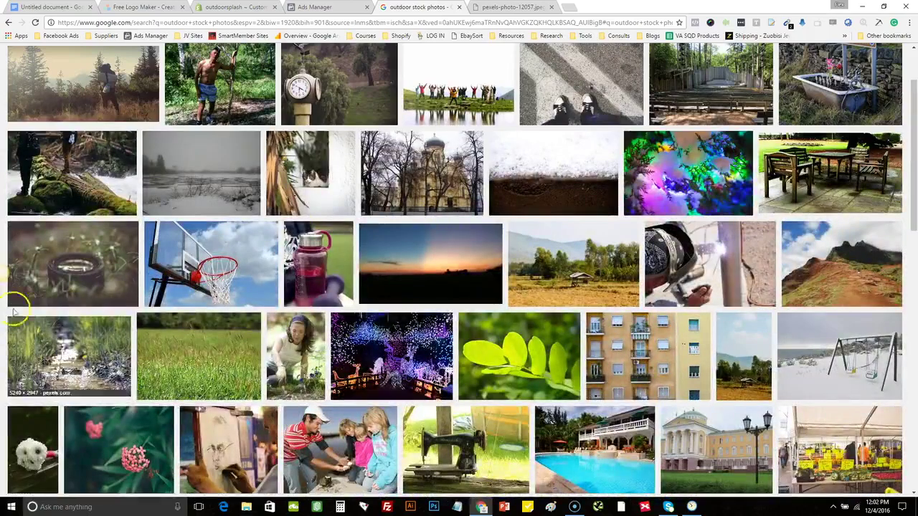
left_click(81, 271)
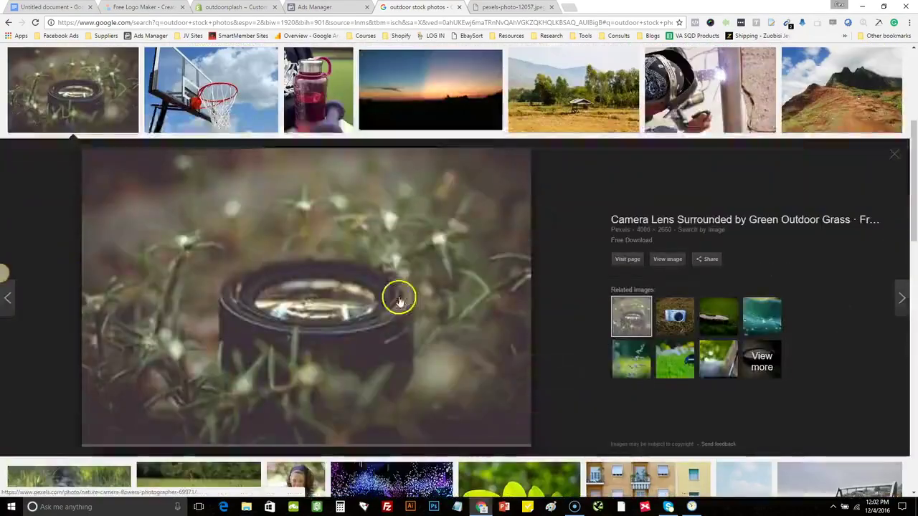
left_click(895, 161)
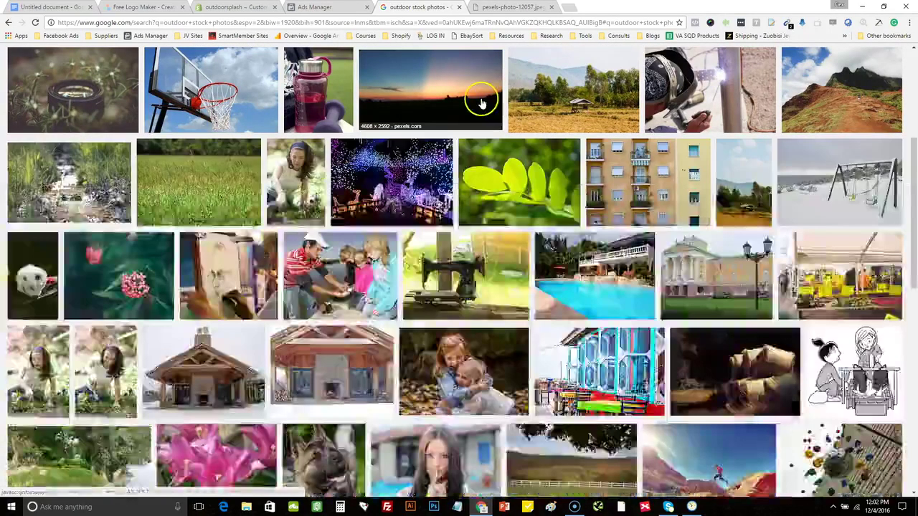
left_click(479, 100)
left_click(669, 259)
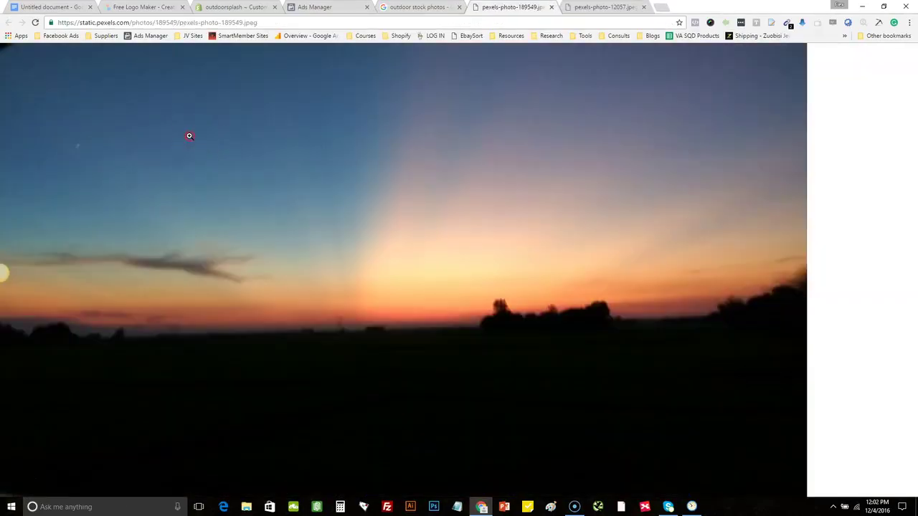
right_click(191, 138)
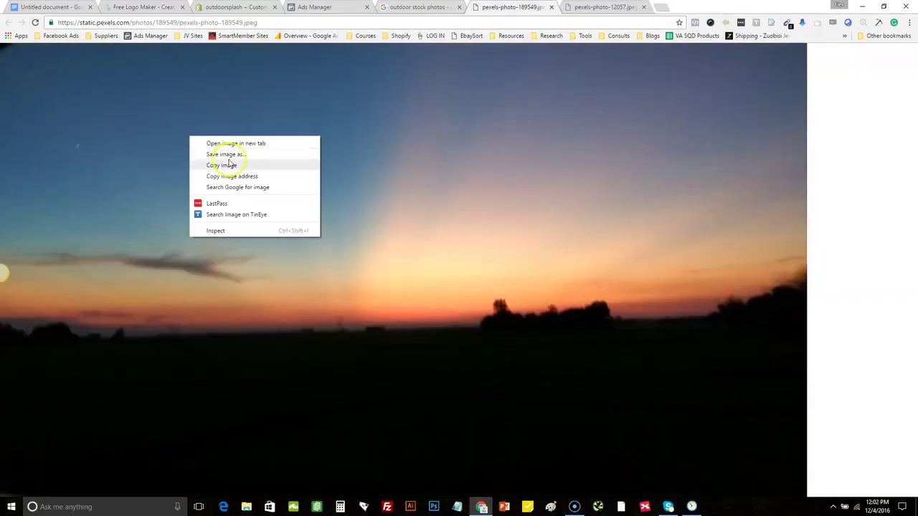
left_click(384, 301)
left_click(384, 301)
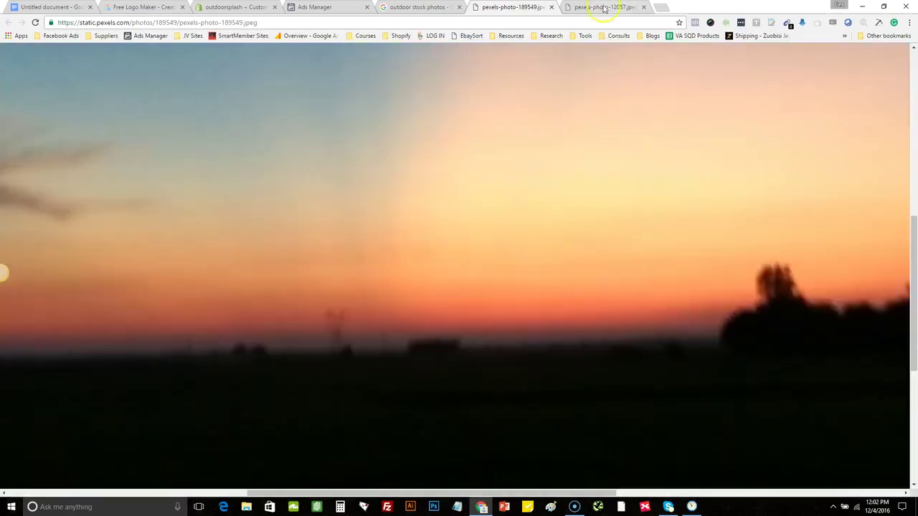
left_click(551, 8)
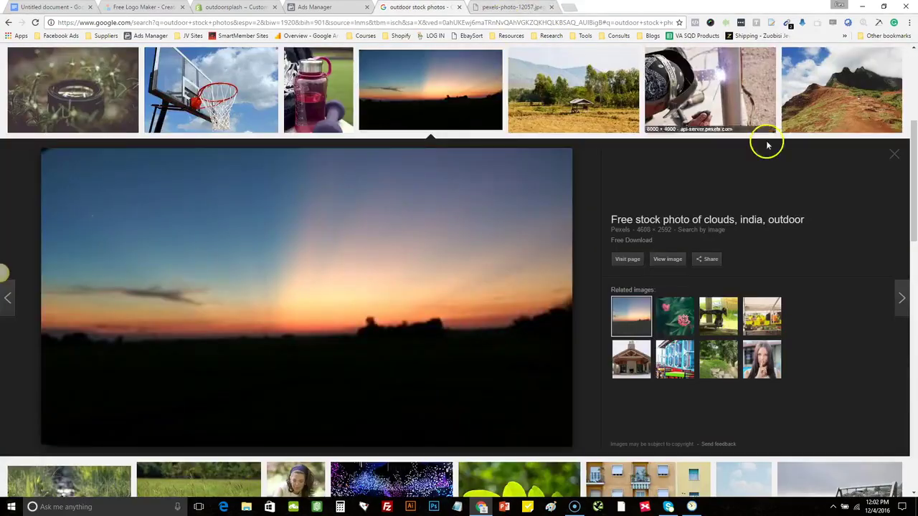
left_click(894, 157)
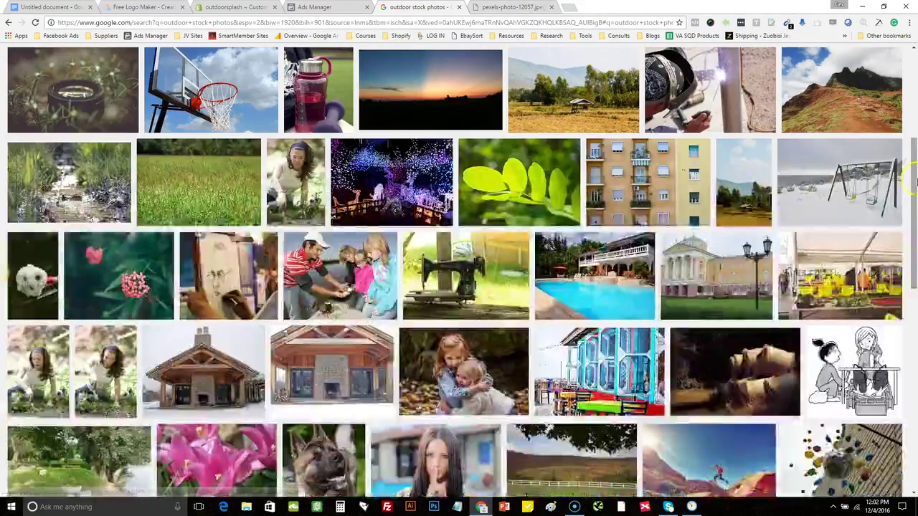
scroll(907, 215, "down", 5)
scroll(914, 246, "down", 2)
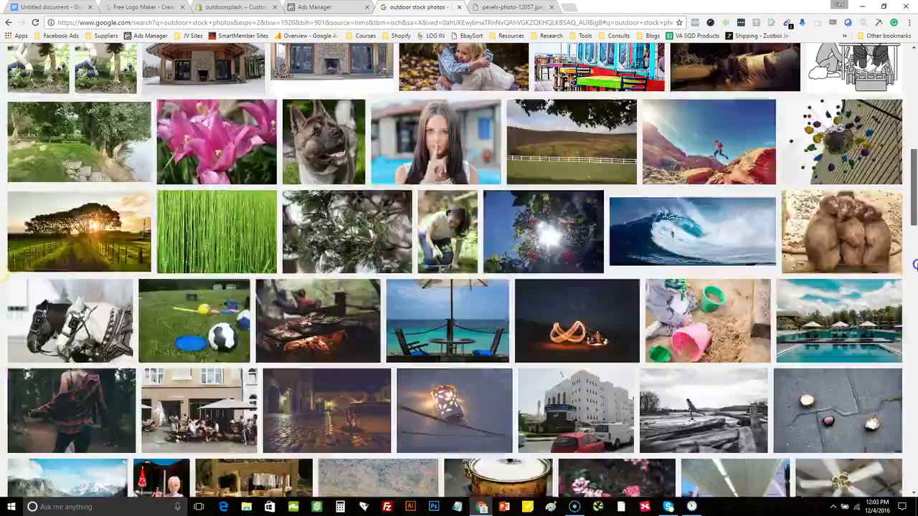
Save the sun-behind-trees farm track photo to the Desktop as 'slide 2'
left_click(89, 224)
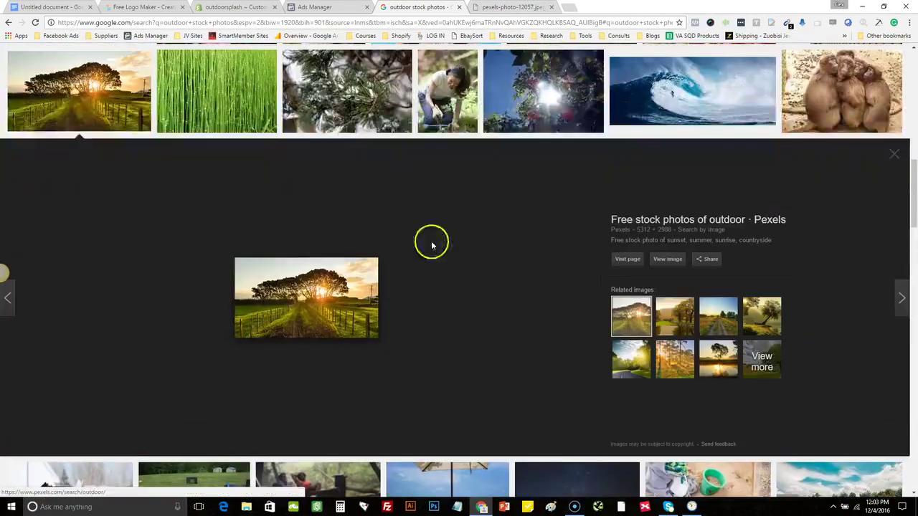
left_click(663, 261)
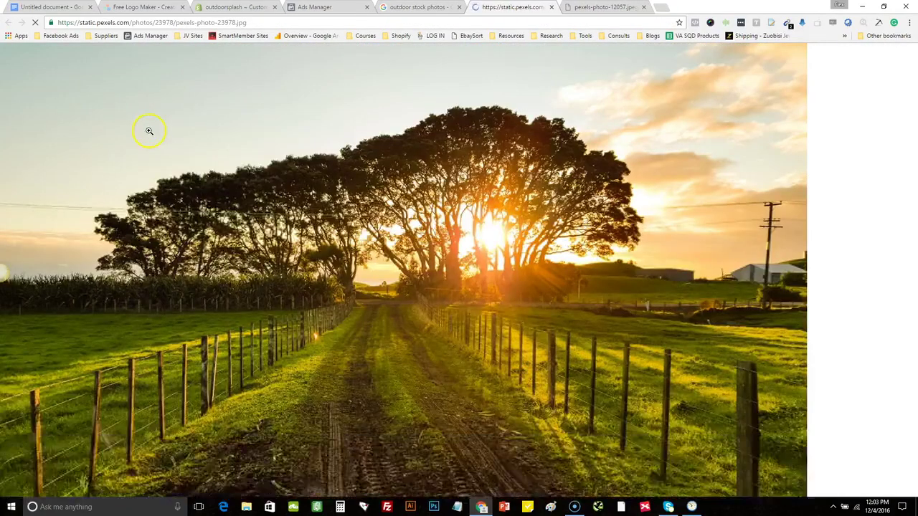
right_click(149, 131)
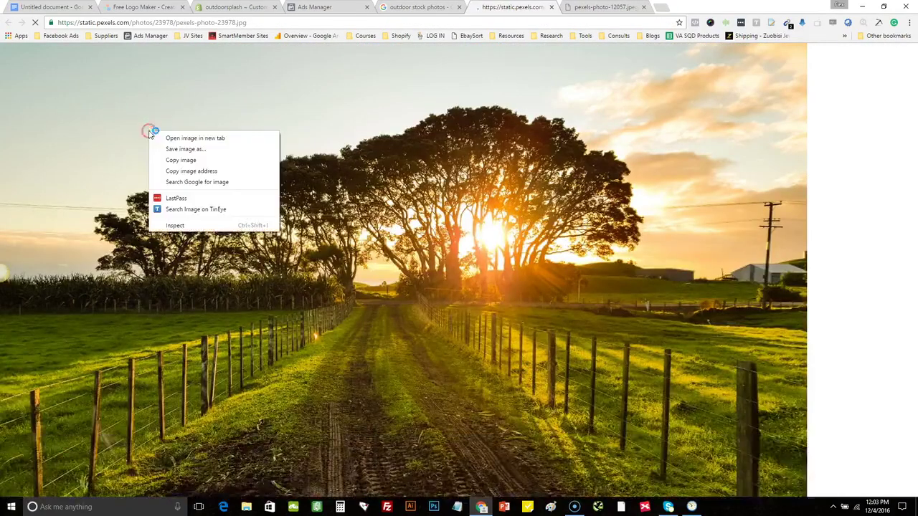
left_click(208, 147)
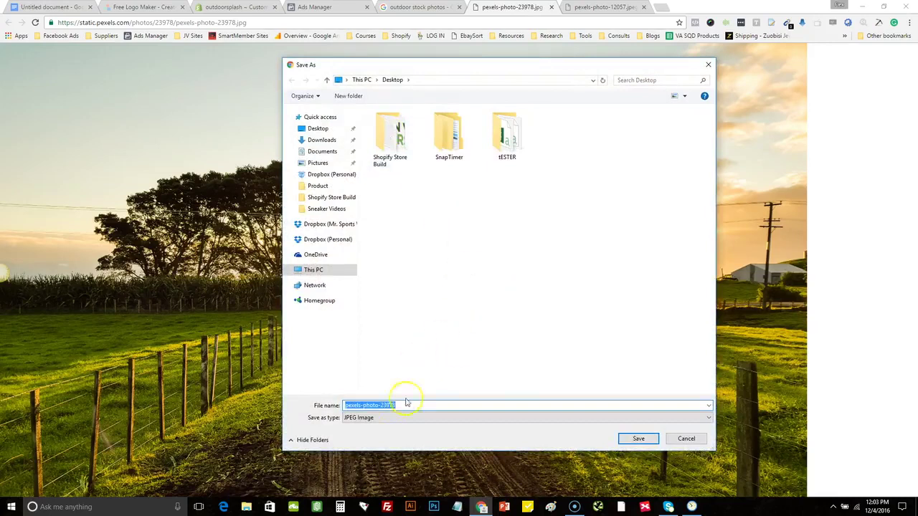
type("slide 2")
key("Return")
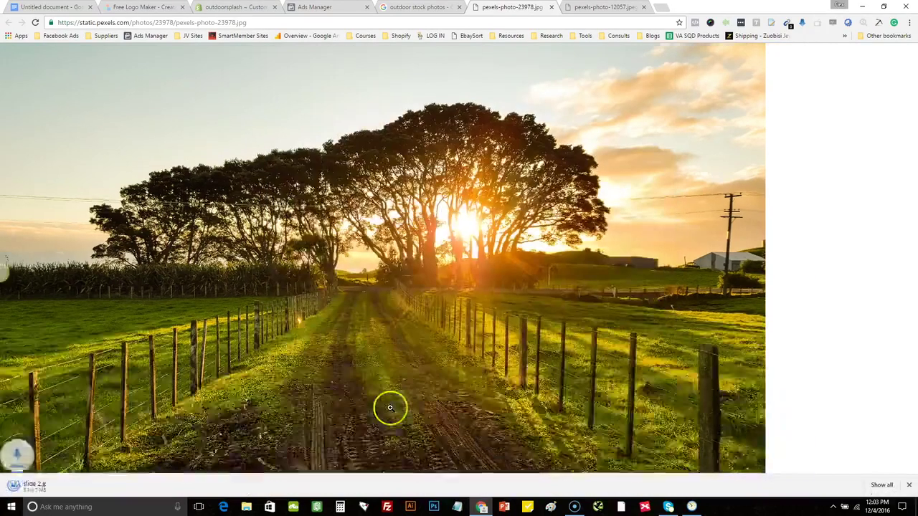
Retitle the first slide 'Check Out our Products!' and add a second, empty slide
key("ctrl+3")
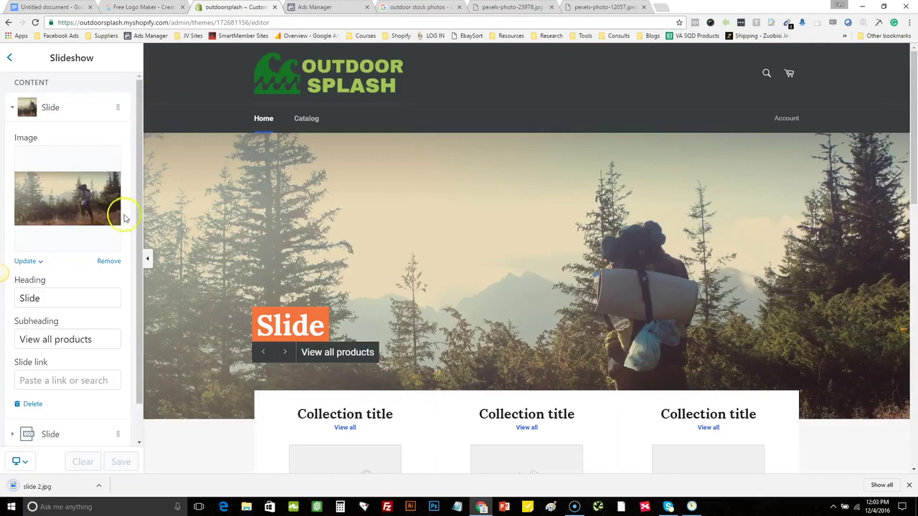
scroll(139, 224, "down", 1)
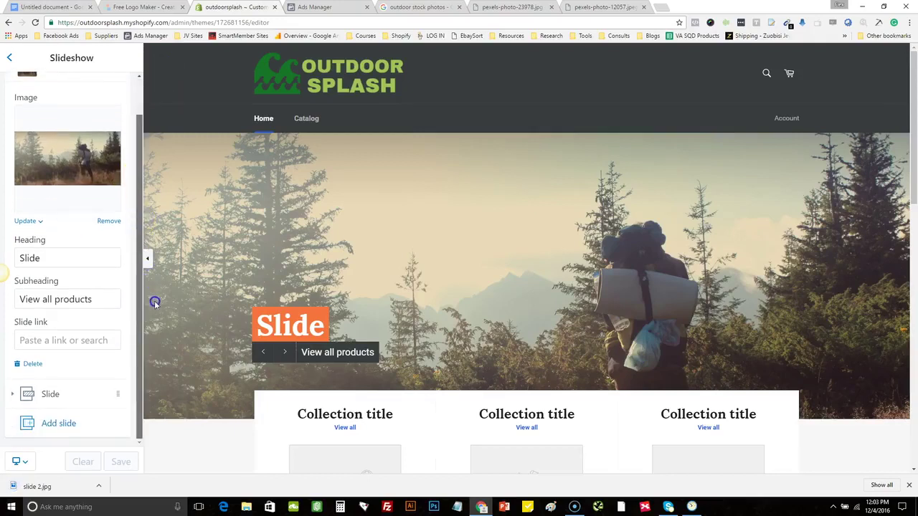
double_click(81, 259)
type("Check Out")
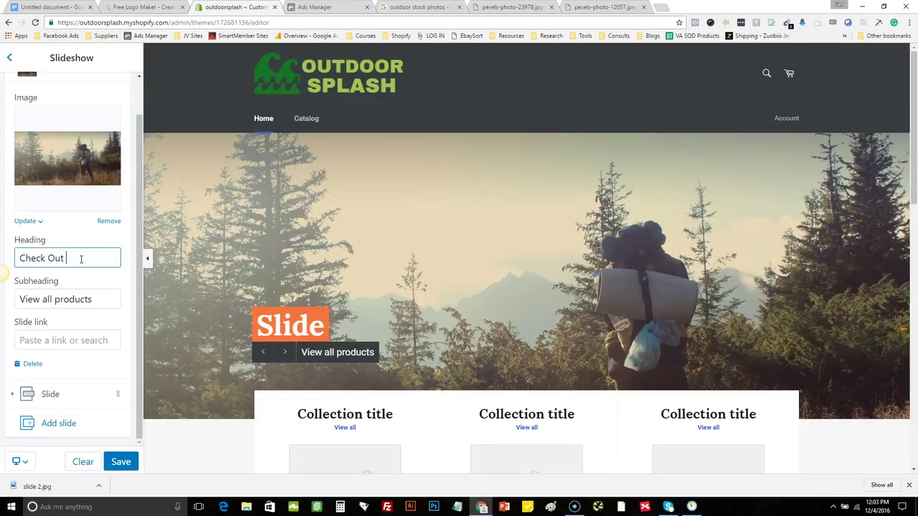
type(" our Products")
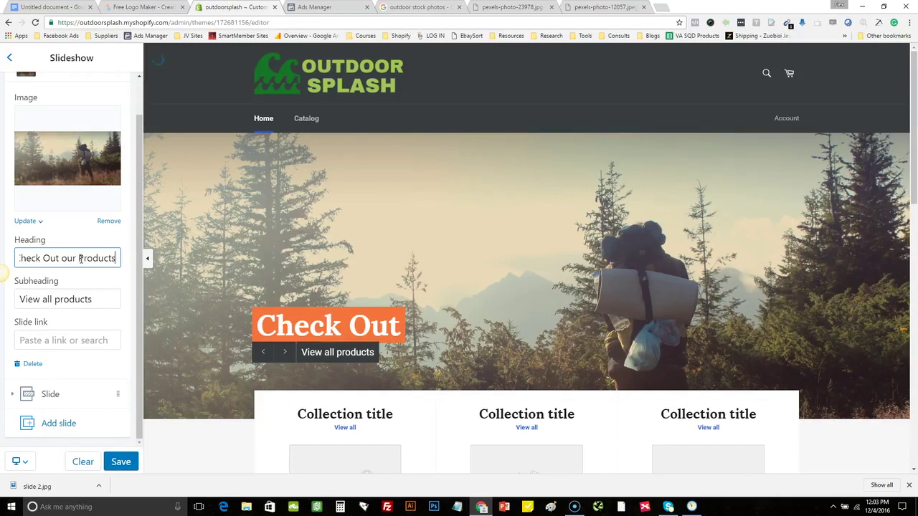
type("!")
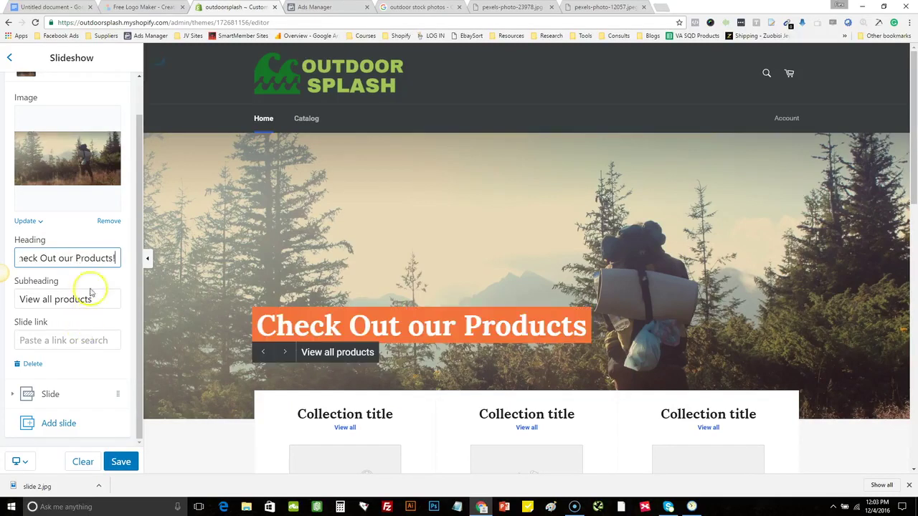
left_click(63, 423)
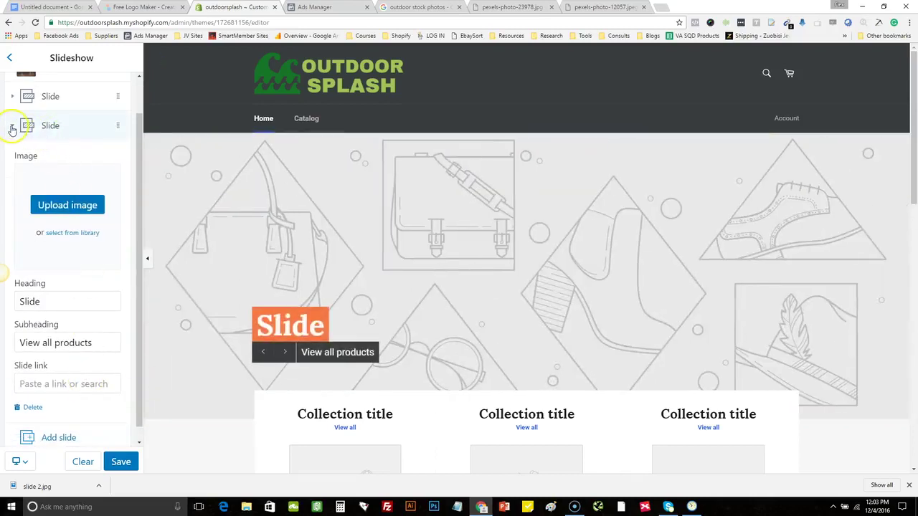
Upload the 'slide 2' sunset photo as the second slide's image
left_click(12, 126)
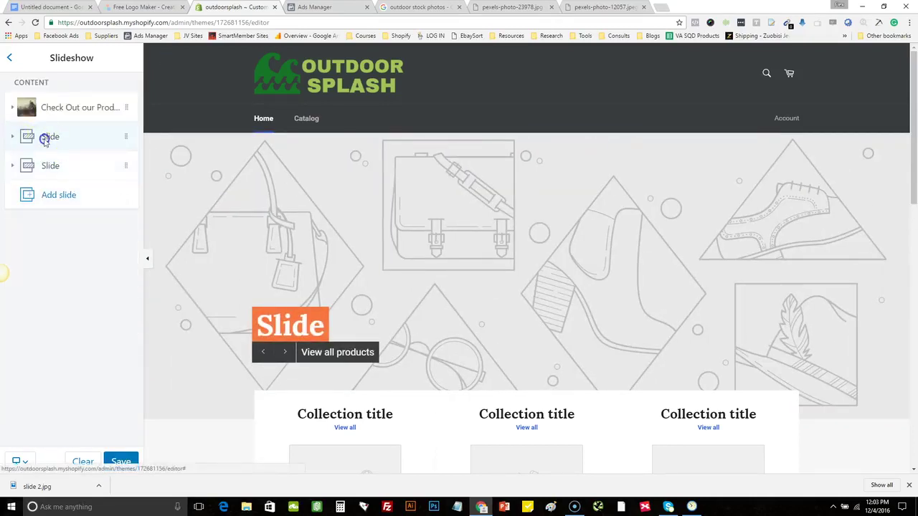
left_click(45, 139)
left_click(72, 214)
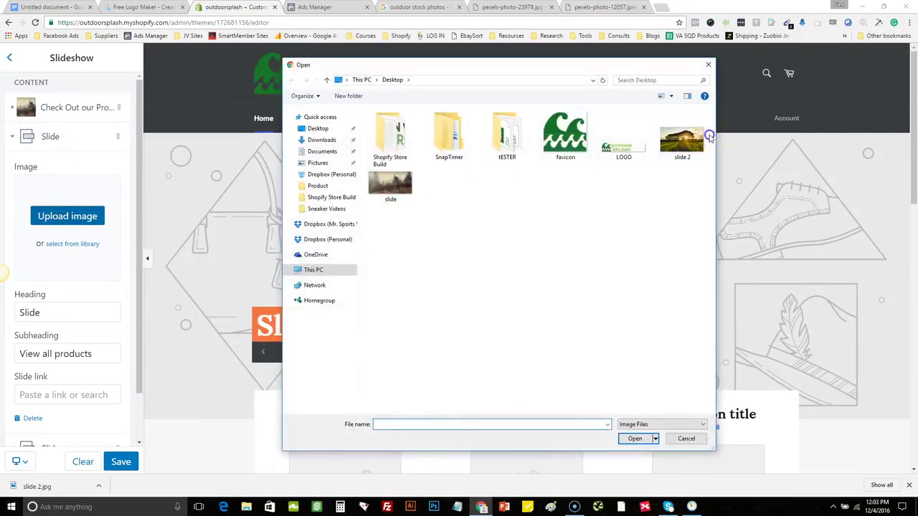
left_click(700, 135)
left_click(635, 438)
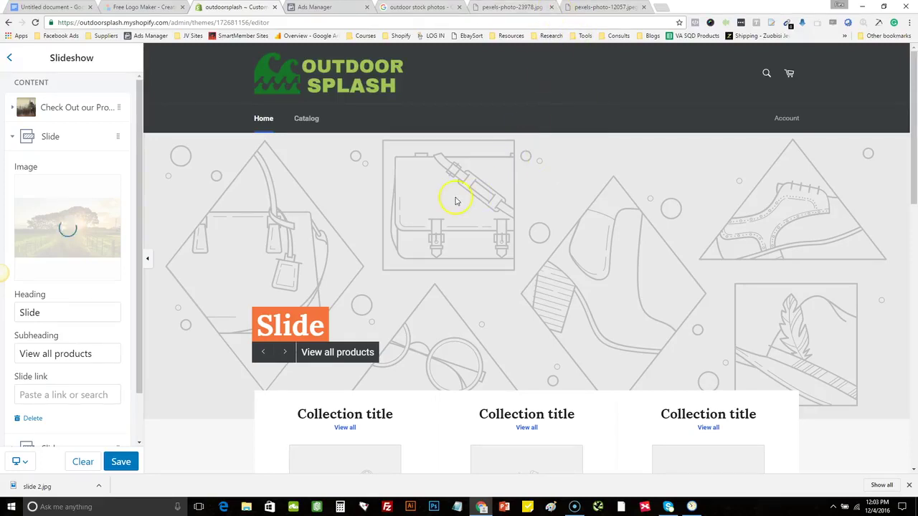
Save the slideshow and hide the editor panel to preview the store full width
left_click(127, 462)
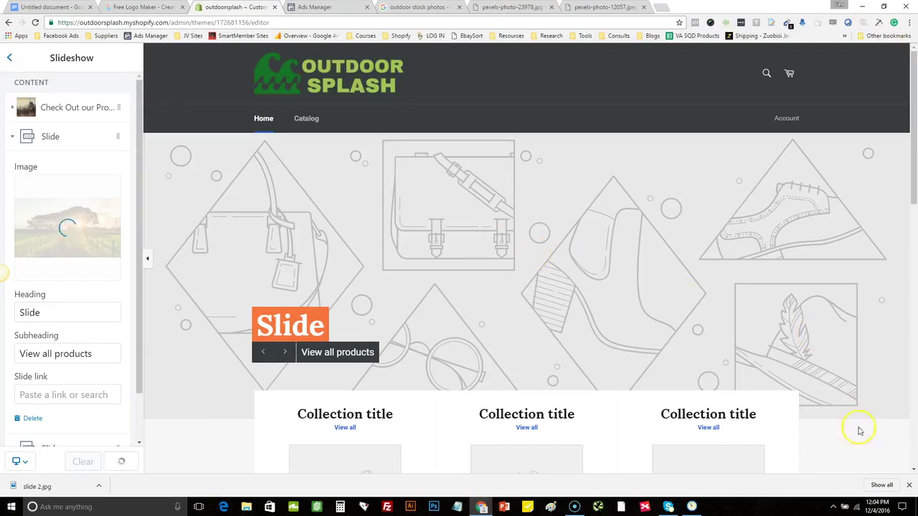
left_click(909, 486)
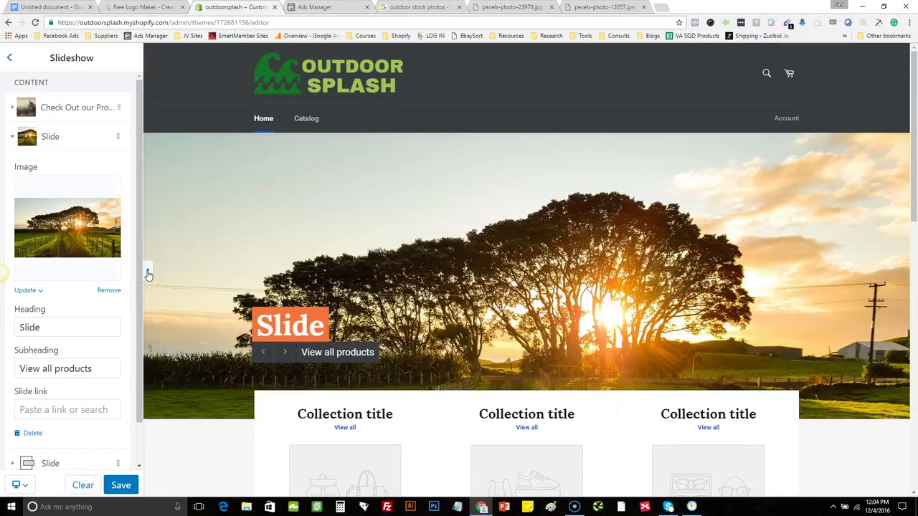
left_click(148, 273)
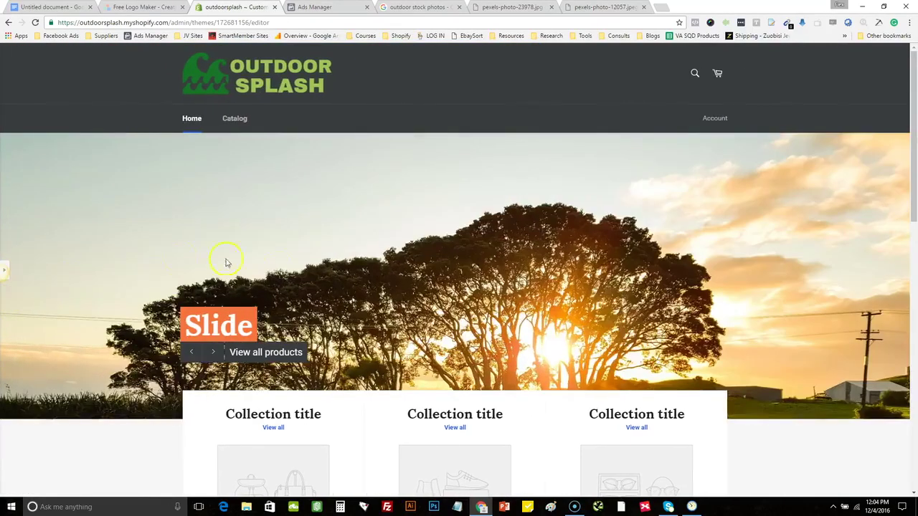
Cycle through the slideshow slides in the full-width store preview
left_click(190, 352)
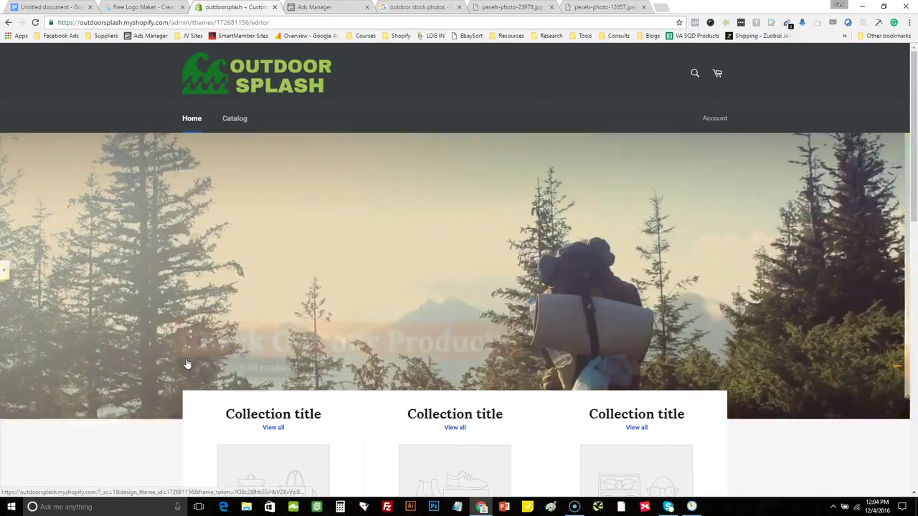
left_click(198, 359)
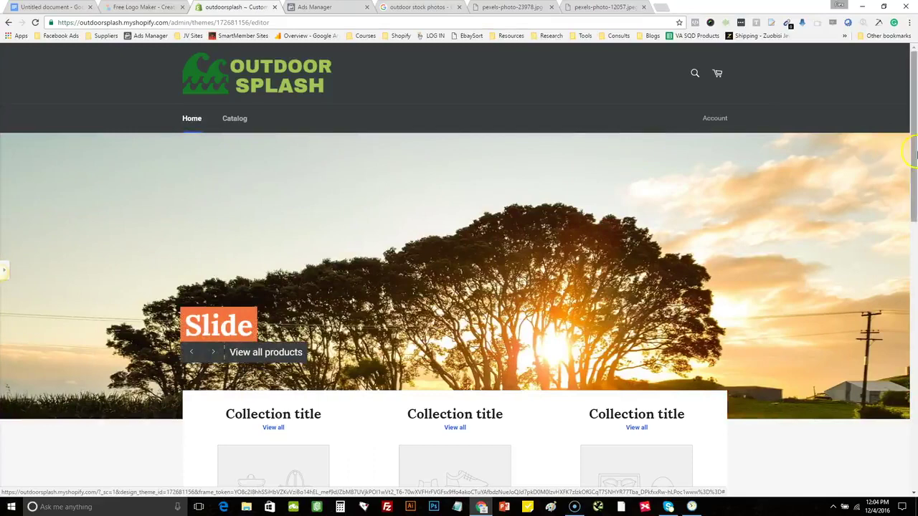
left_click_drag(914, 154, 914, 152)
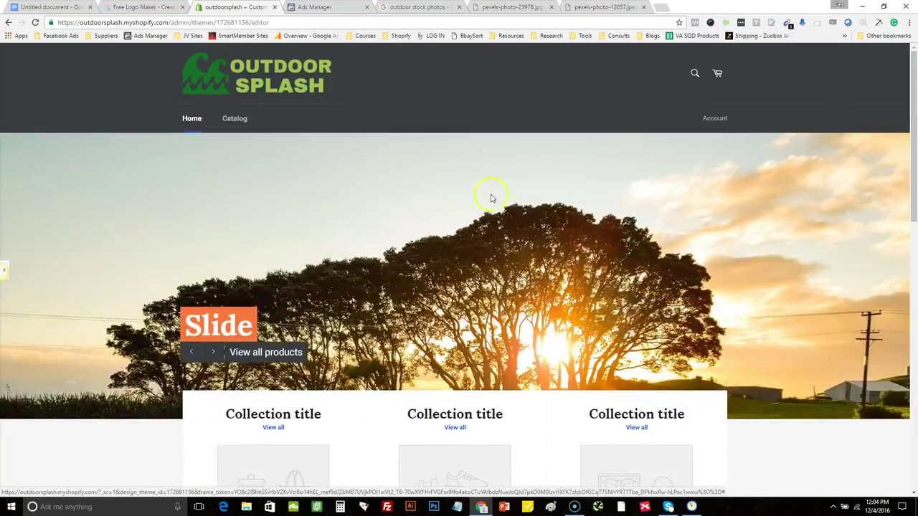
left_click(213, 352)
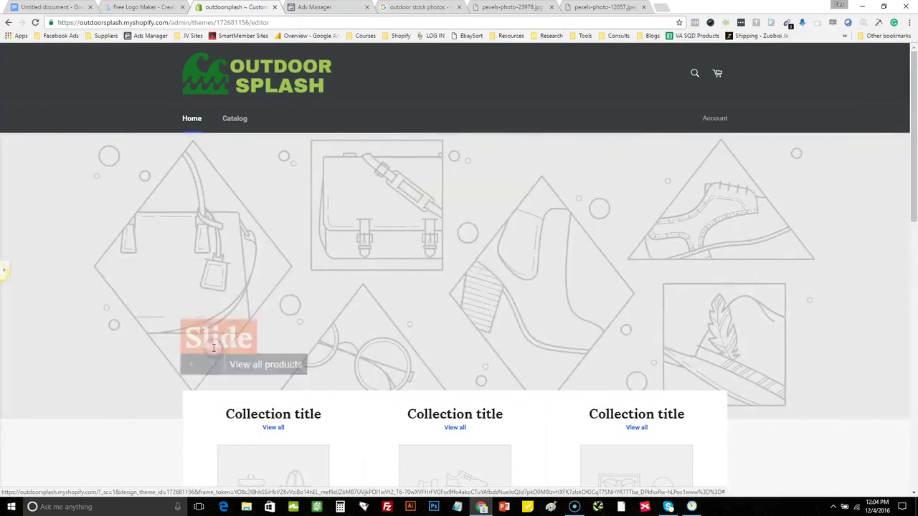
Reopen the slideshow settings, save them, and go back to the theme's sections list
left_click(4, 274)
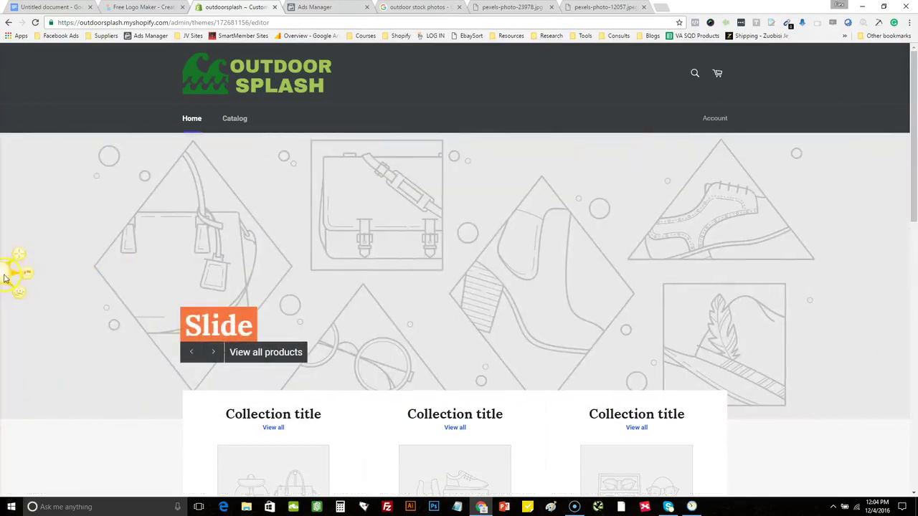
left_click(4, 296)
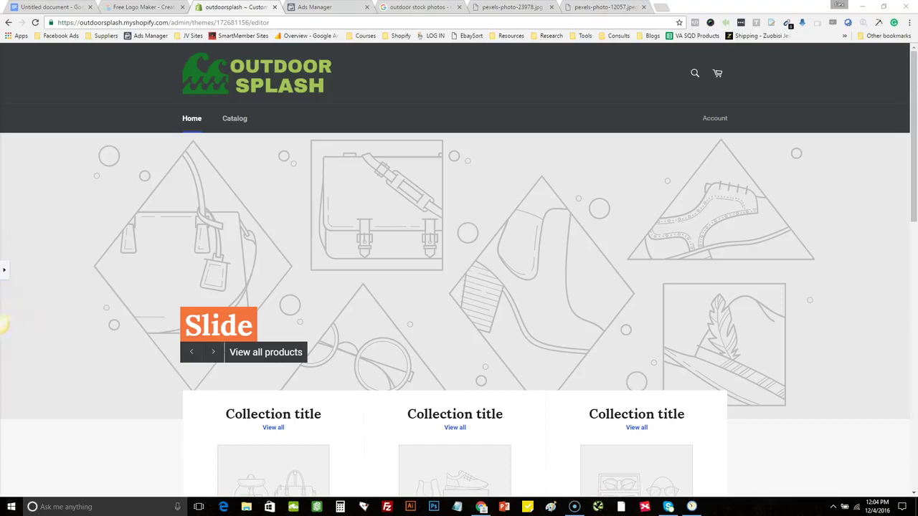
left_click(5, 270)
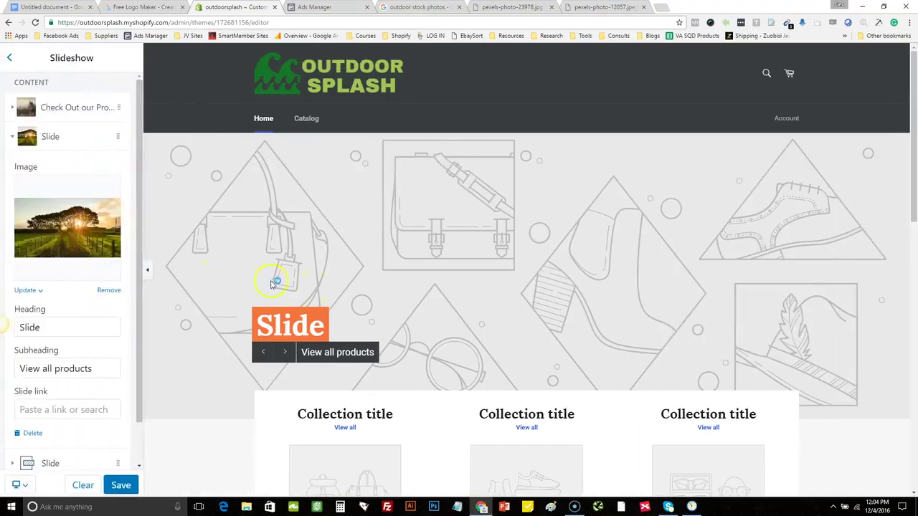
left_click_drag(912, 180, 905, 136)
left_click(283, 352)
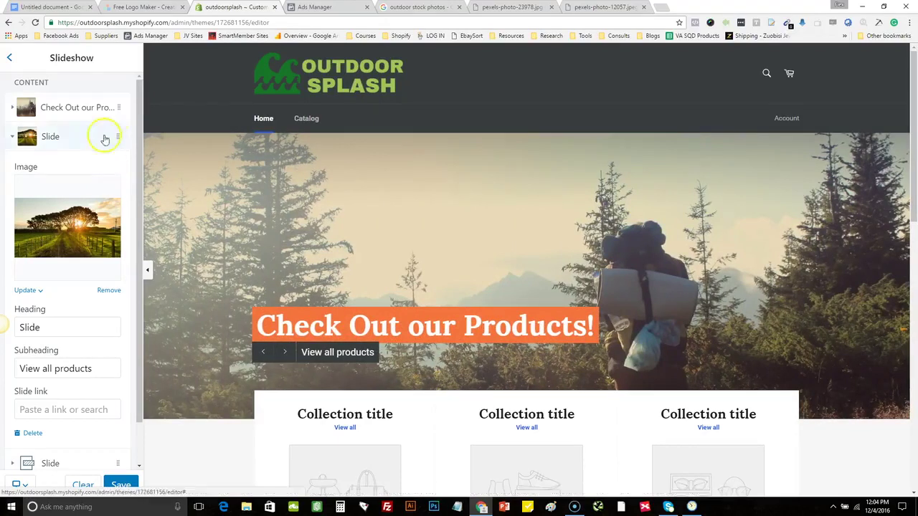
left_click(120, 485)
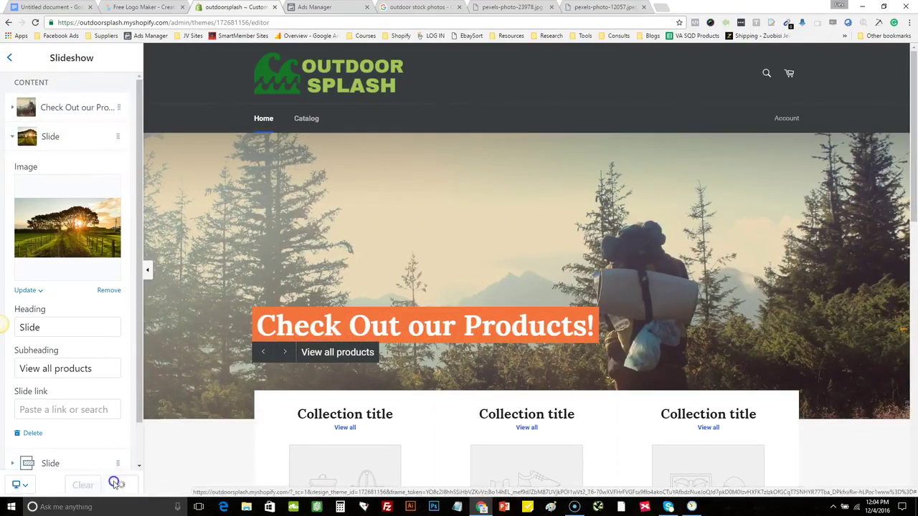
left_click(9, 59)
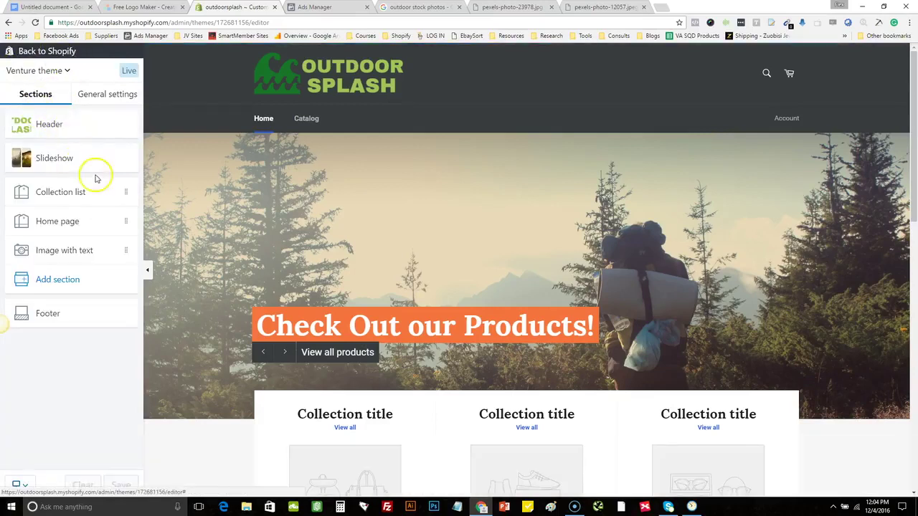
Check the footer settings, exit the theme editor, and open Products in the admin
left_click_drag(914, 160, 914, 426)
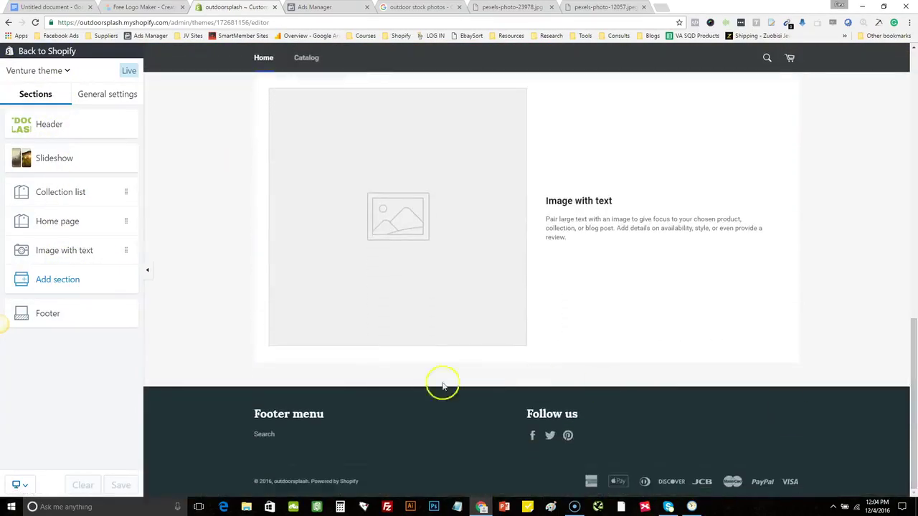
left_click(76, 312)
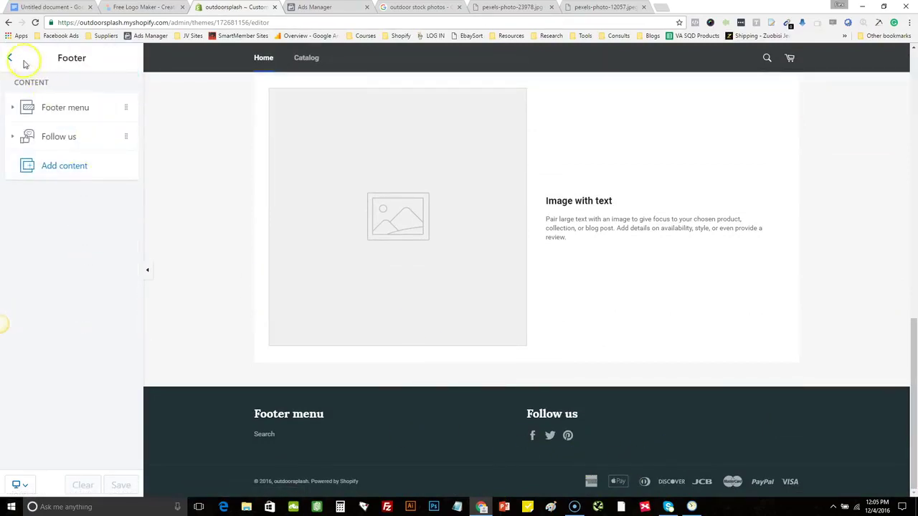
left_click(9, 58)
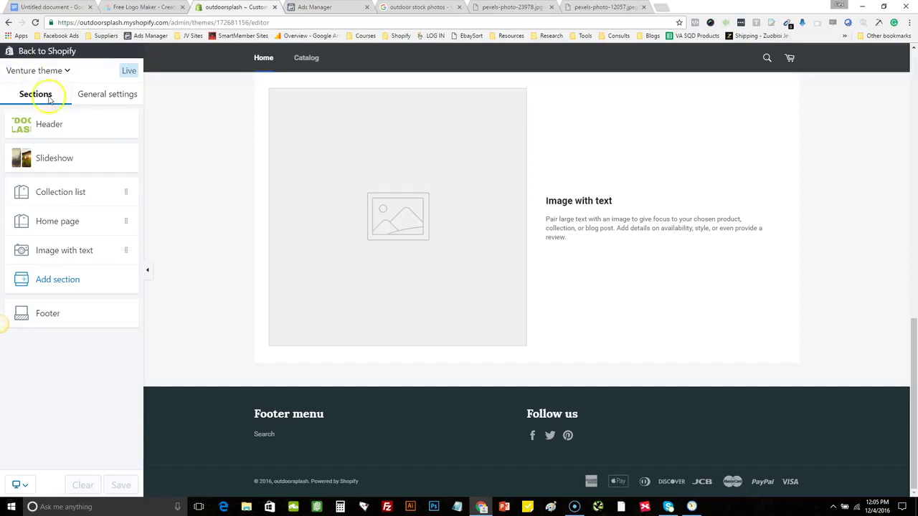
left_click(68, 57)
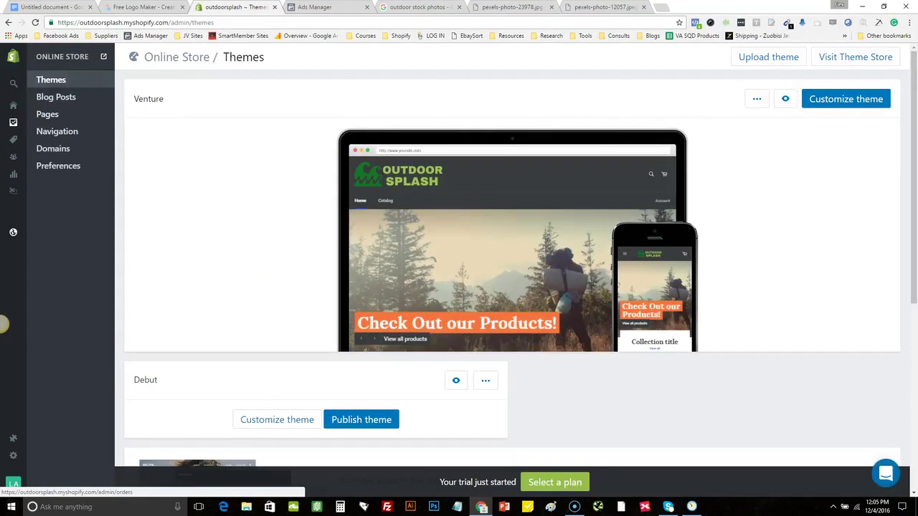
mouse_move(10, 133)
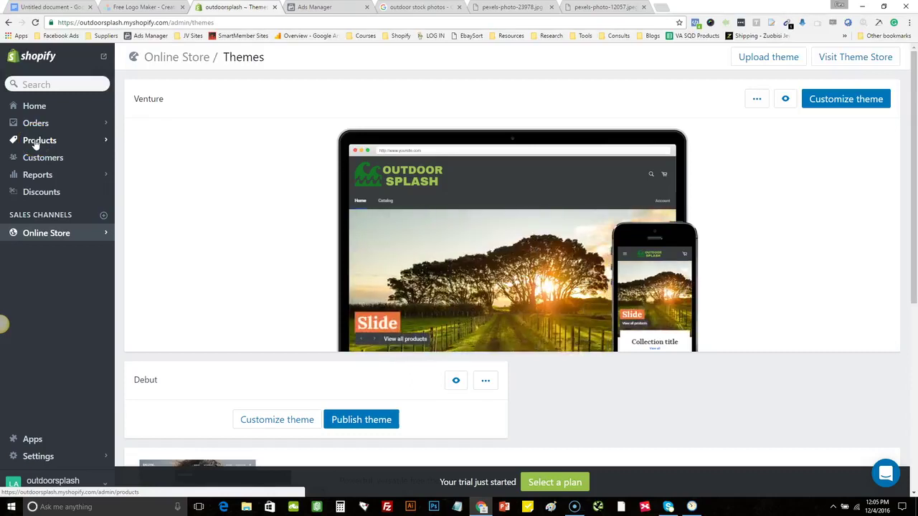
left_click(36, 143)
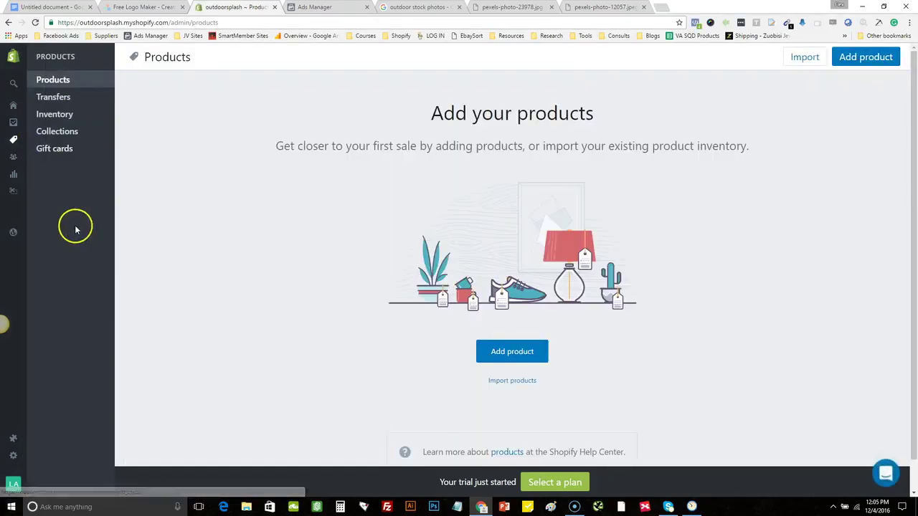
Open the empty Products page and start a new product
left_click(13, 141)
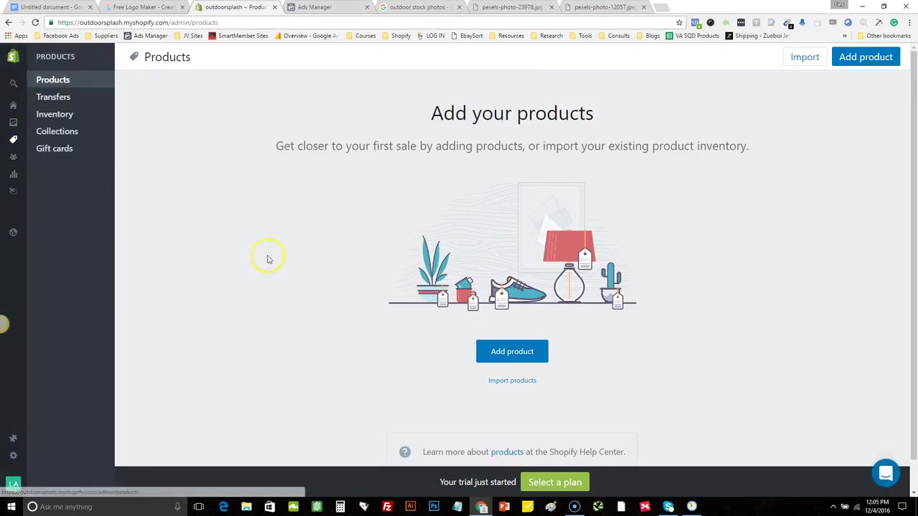
left_click(529, 350)
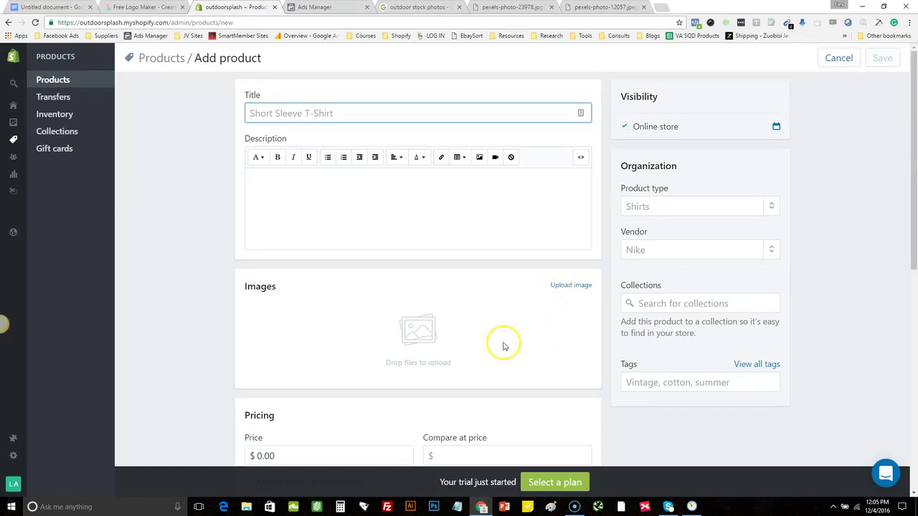
Upload tent 1–3 from the Shopify Store Build > Product folder as product images
left_click(565, 288)
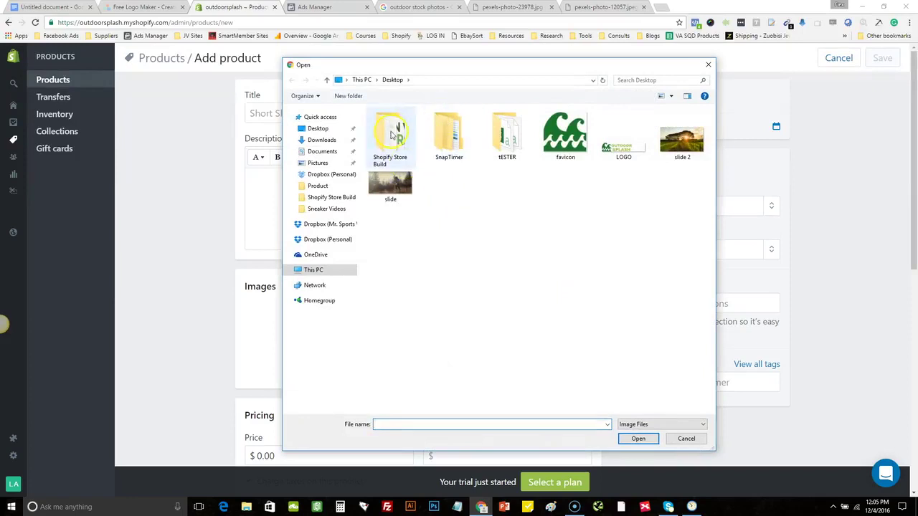
double_click(393, 135)
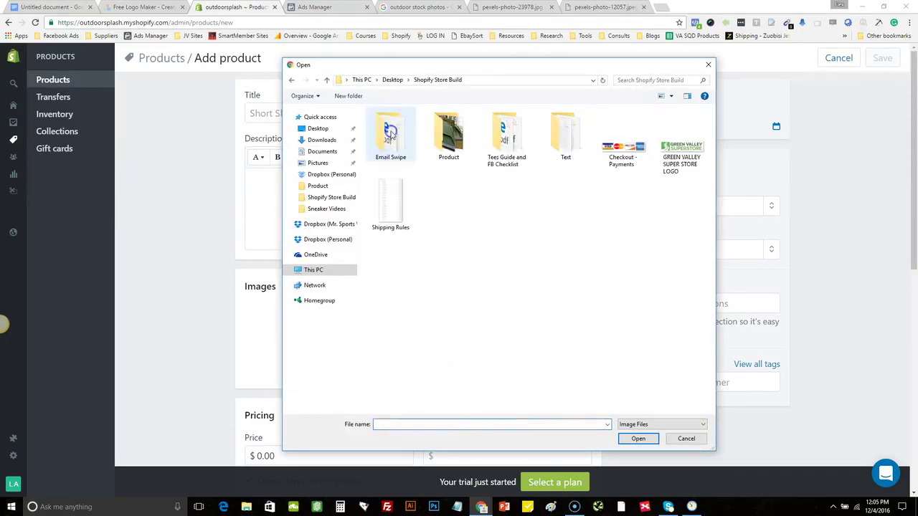
double_click(449, 135)
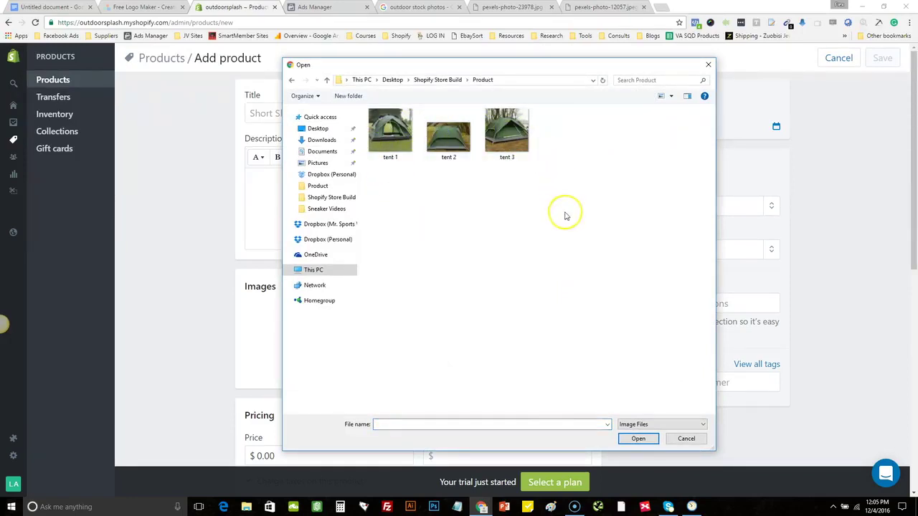
left_click_drag(547, 218, 392, 134)
left_click(638, 439)
left_click_drag(446, 342, 492, 352)
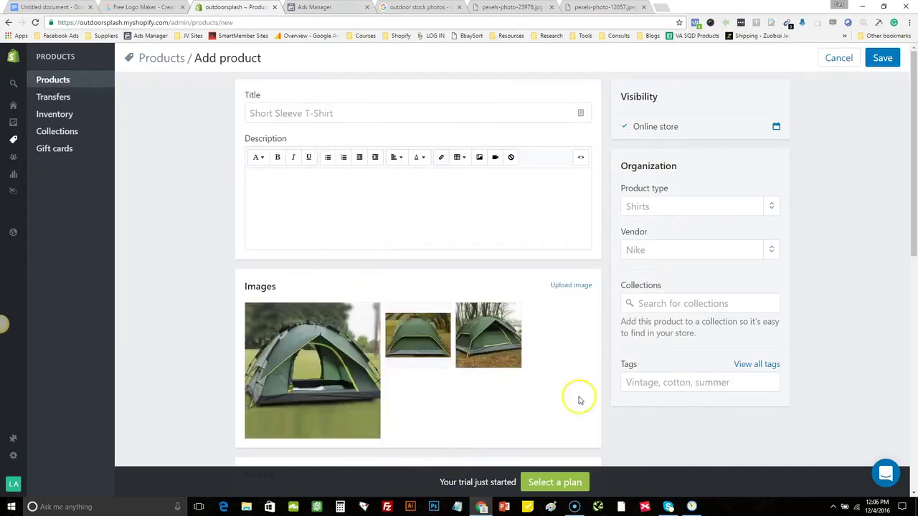
mouse_move(297, 430)
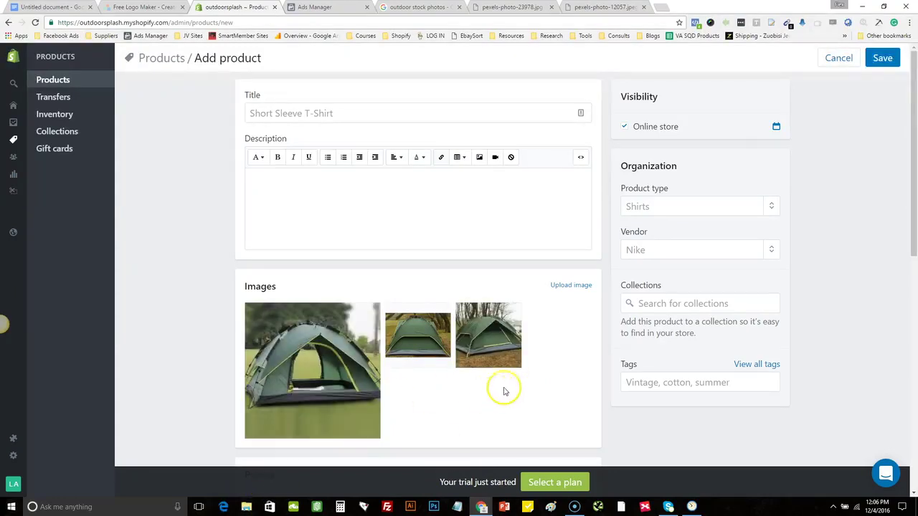
left_click(358, 196)
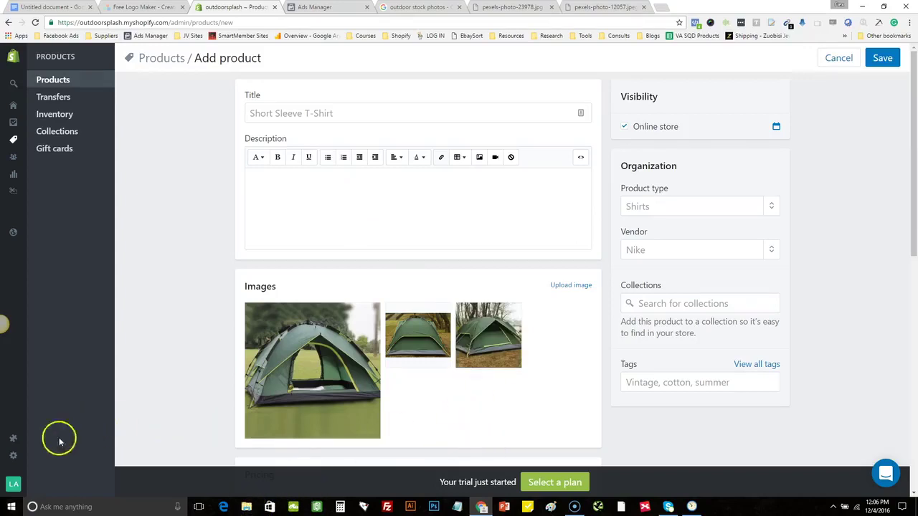
Copy the prepared tent description from Notepad into the product Description
key("alt+Tab")
left_click_drag(345, 51, 585, 412)
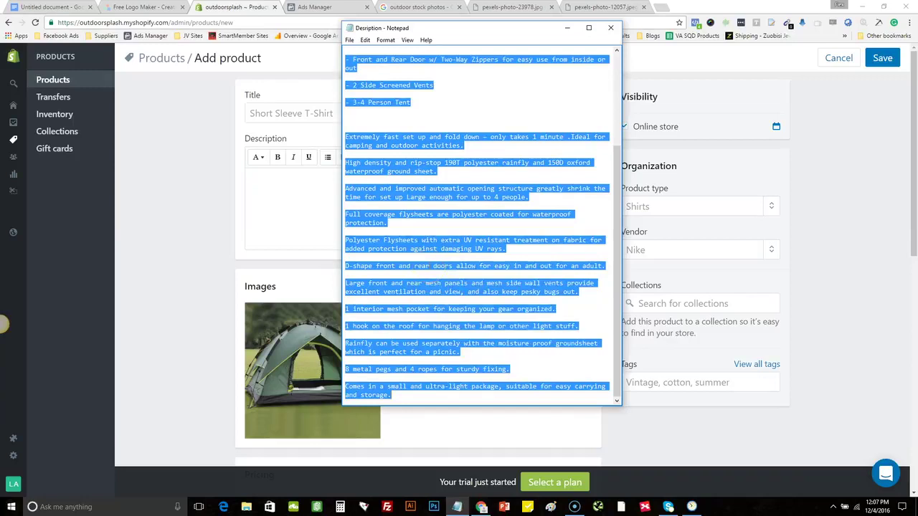
right_click(428, 266)
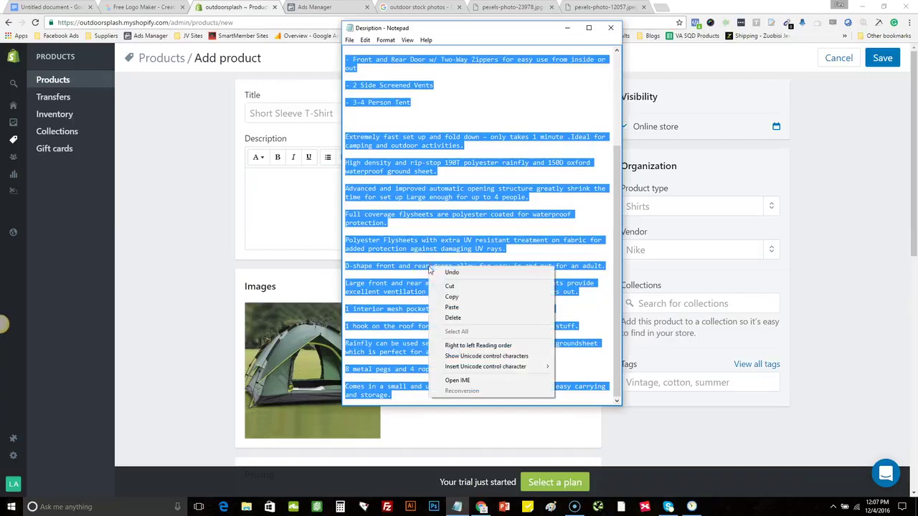
left_click(472, 300)
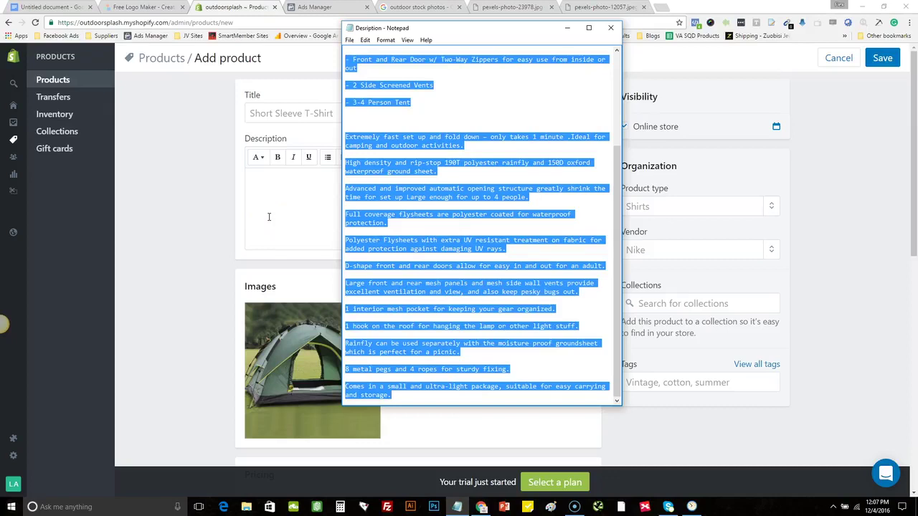
left_click(269, 217)
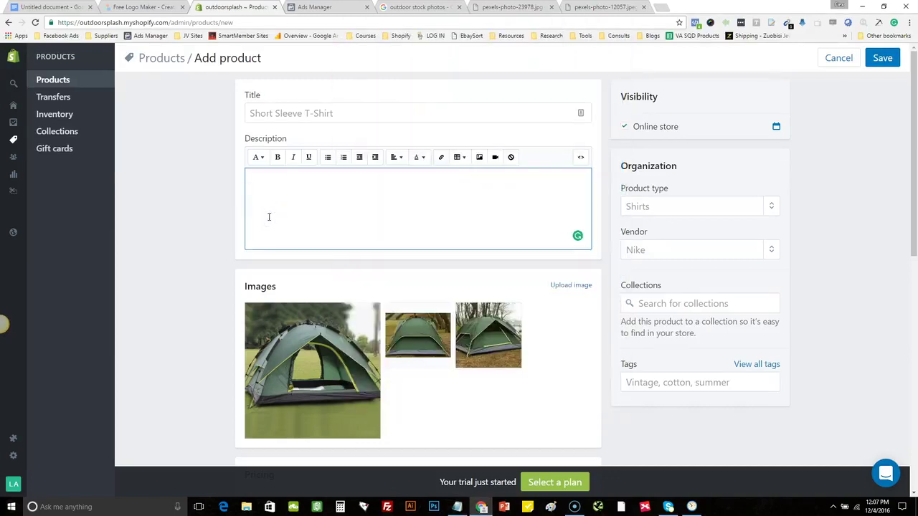
key("ctrl+v")
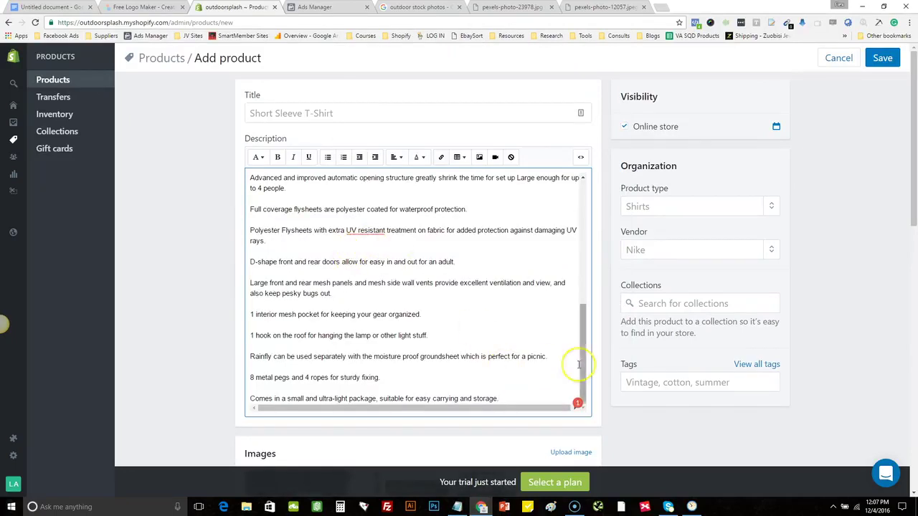
left_click_drag(580, 362, 543, 205)
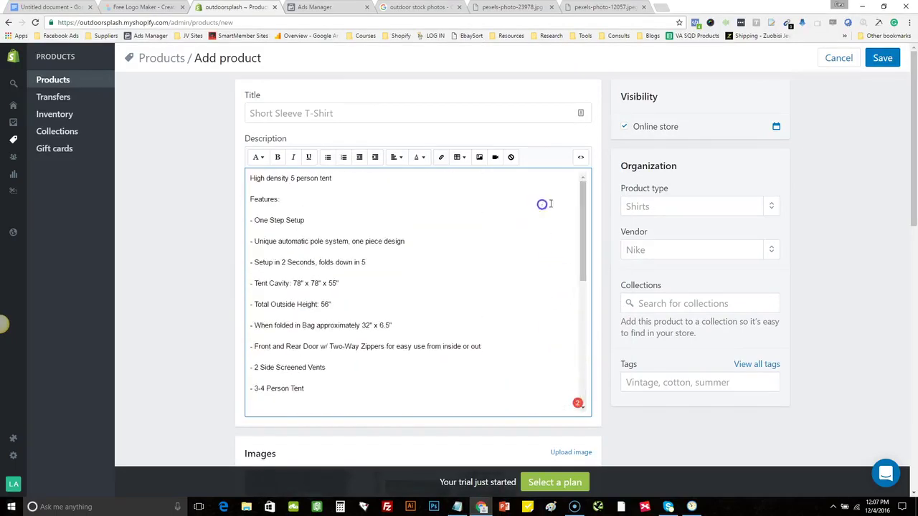
Move the name line into the Title as 'High density 5 Person Tent'
left_click_drag(354, 178, 240, 170)
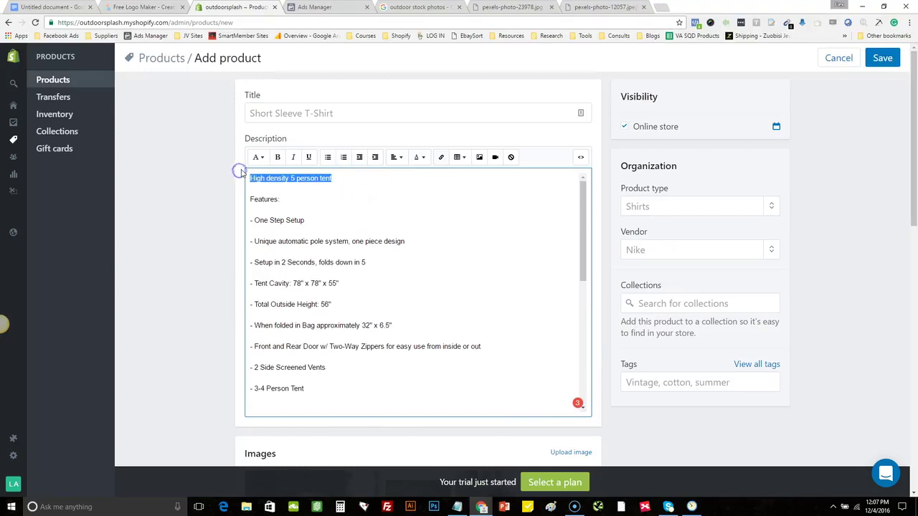
key("BackSpace")
left_click(297, 111)
key("ctrl+v")
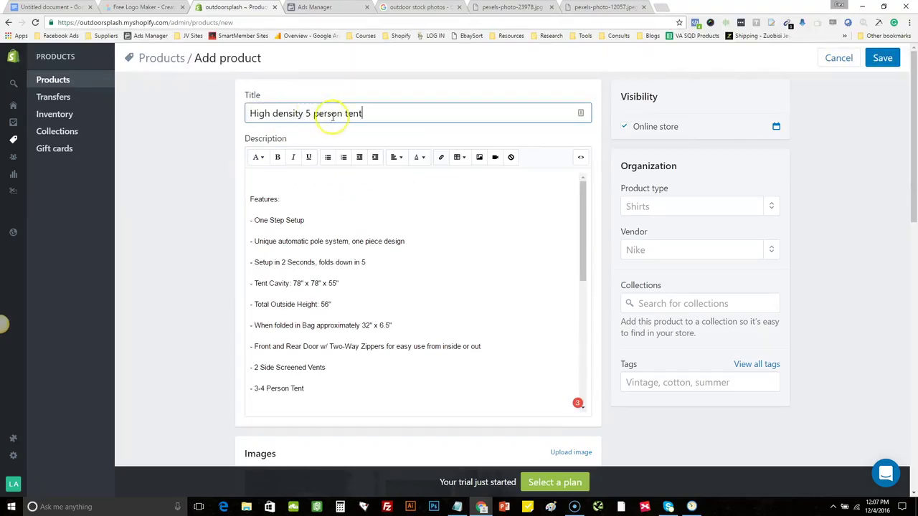
left_click(318, 113)
key("Delete")
type("P")
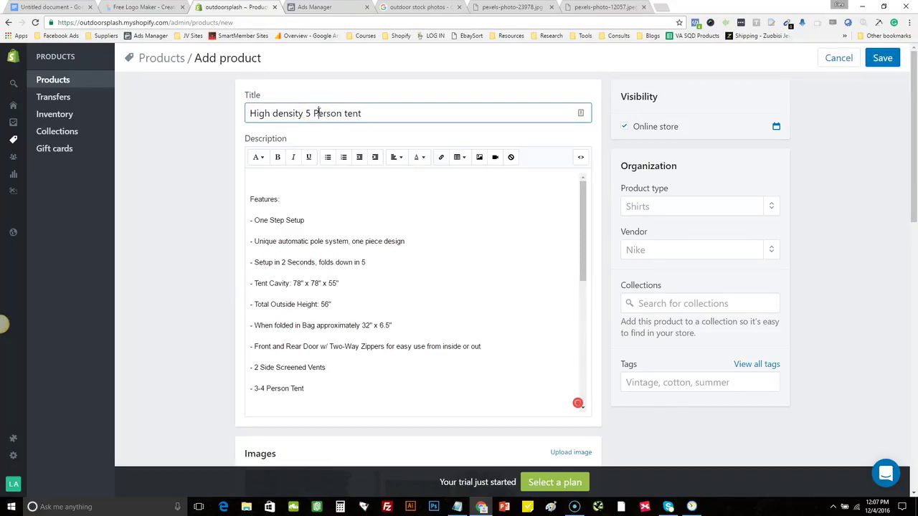
left_click(345, 113)
key("Delete")
type("T")
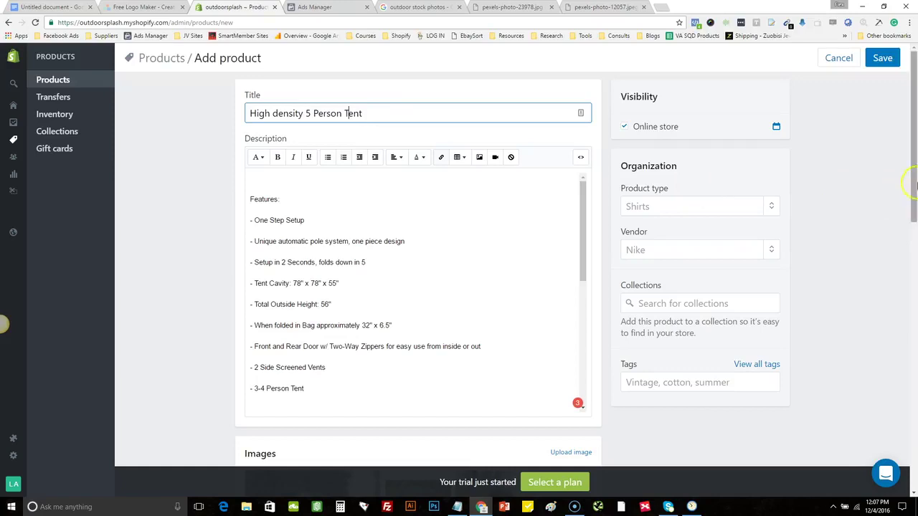
left_click_drag(914, 179, 914, 314)
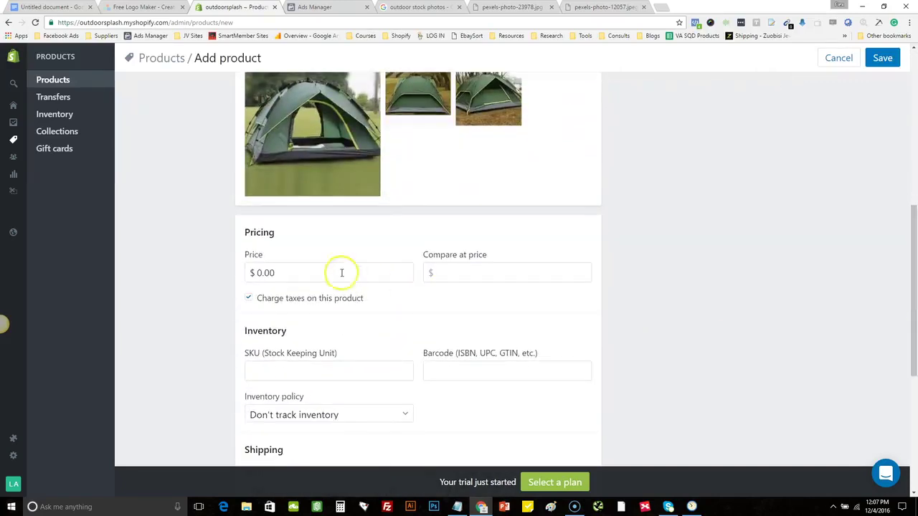
Set the price to $34.99 and the compare-at price to $78.99
left_click(310, 273)
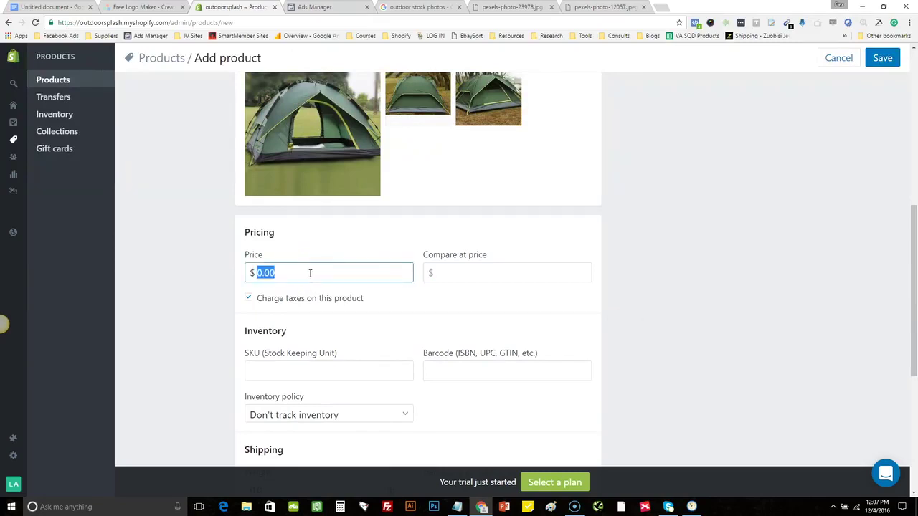
type("34.998")
left_click(484, 269)
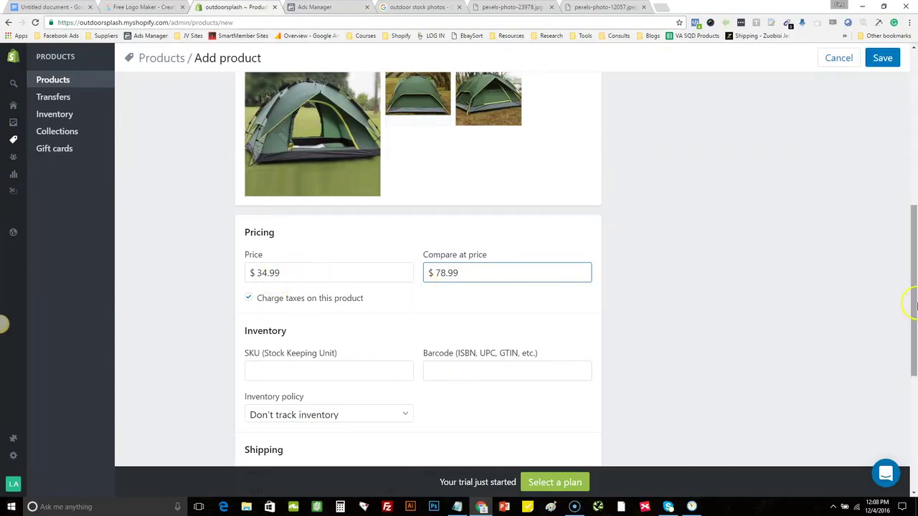
left_click_drag(915, 289, 917, 388)
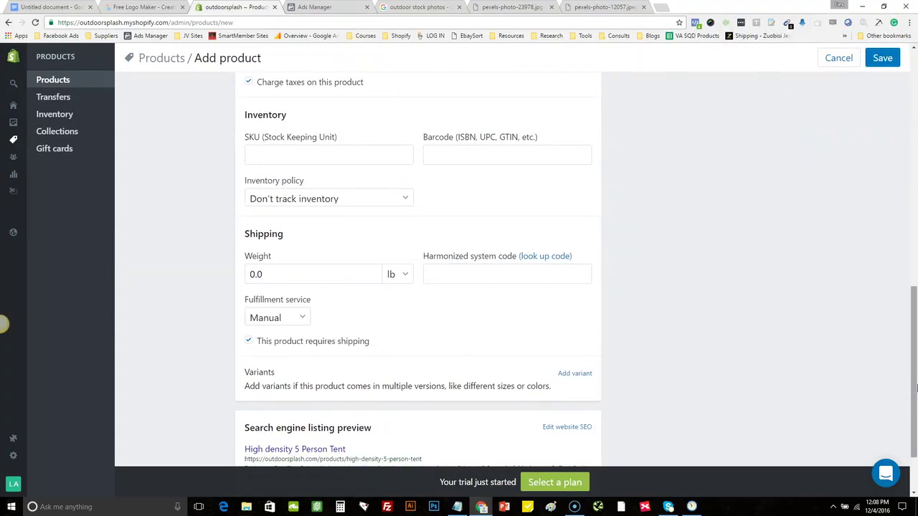
left_click_drag(917, 388, 915, 393)
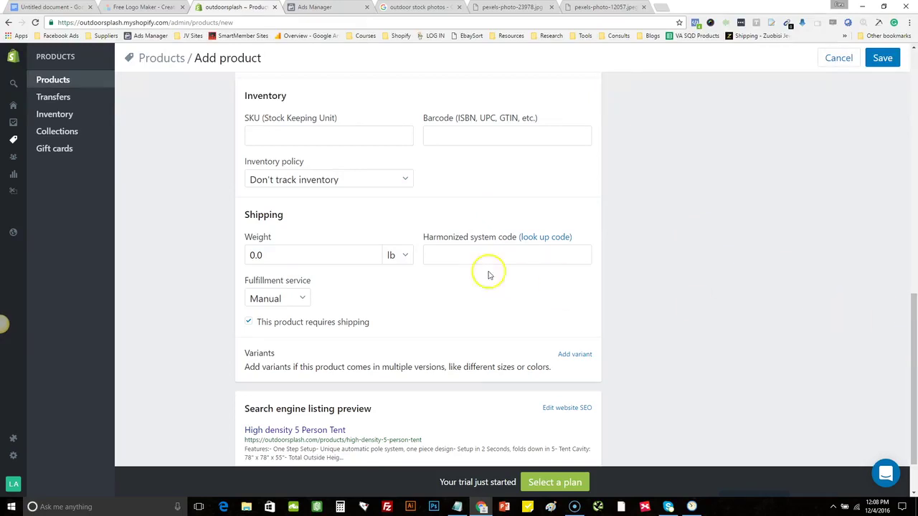
Set the product's shipping weight to 1 lb
left_click(281, 252)
double_click(282, 252)
type("1")
left_click(706, 232)
left_click_drag(913, 307, 915, 133)
left_click(642, 306)
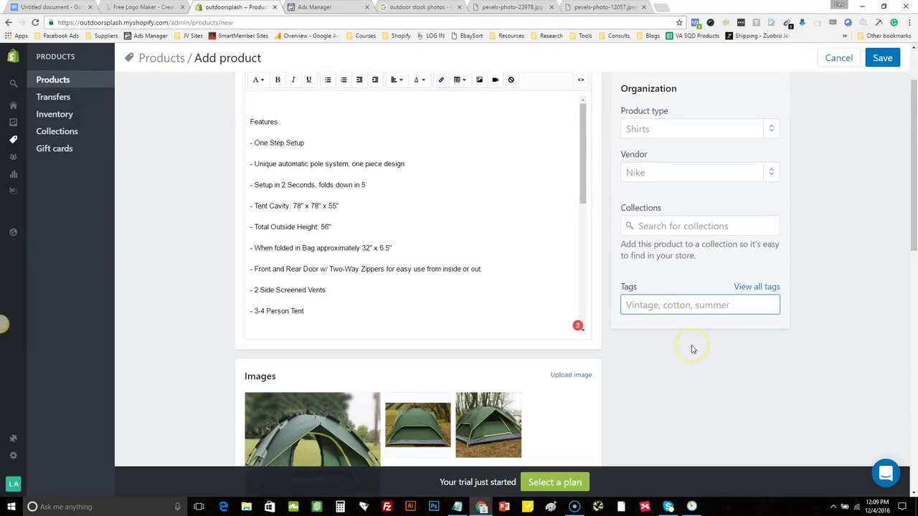
Tag the High density 5 Person Tent with Tent and Housing and save the product
type("Tent")
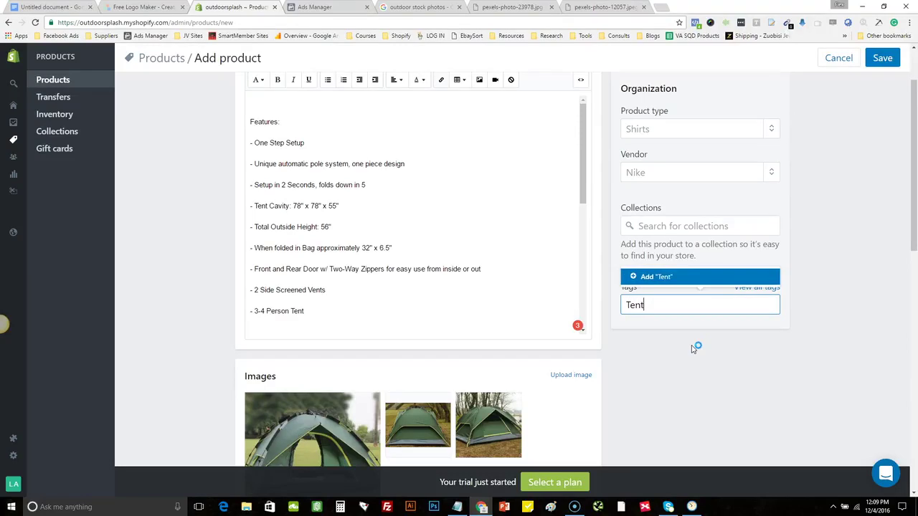
key("Return")
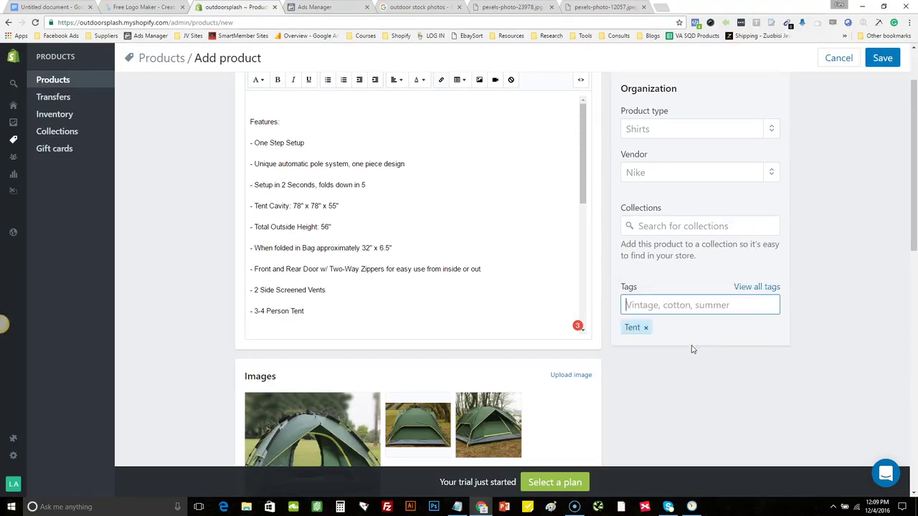
scroll(692, 349, "down", 2)
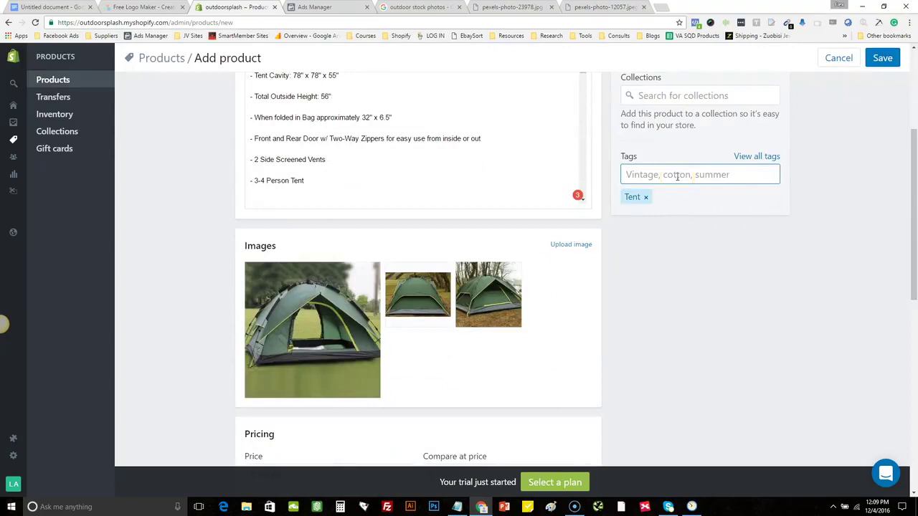
type("Housing")
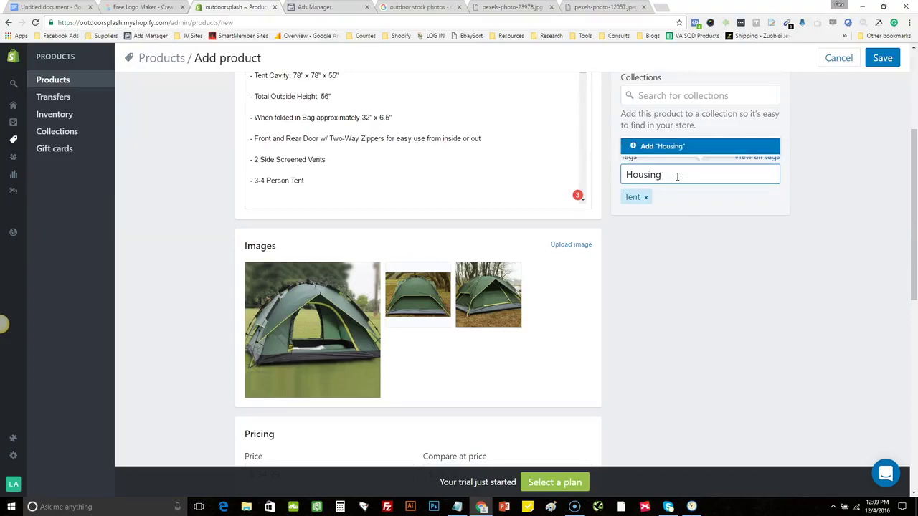
key("Return")
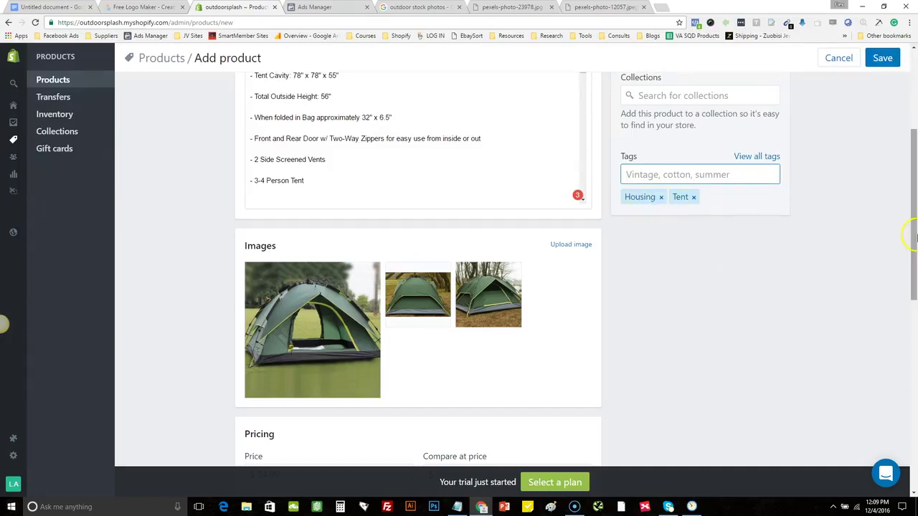
left_click_drag(914, 289, 914, 144)
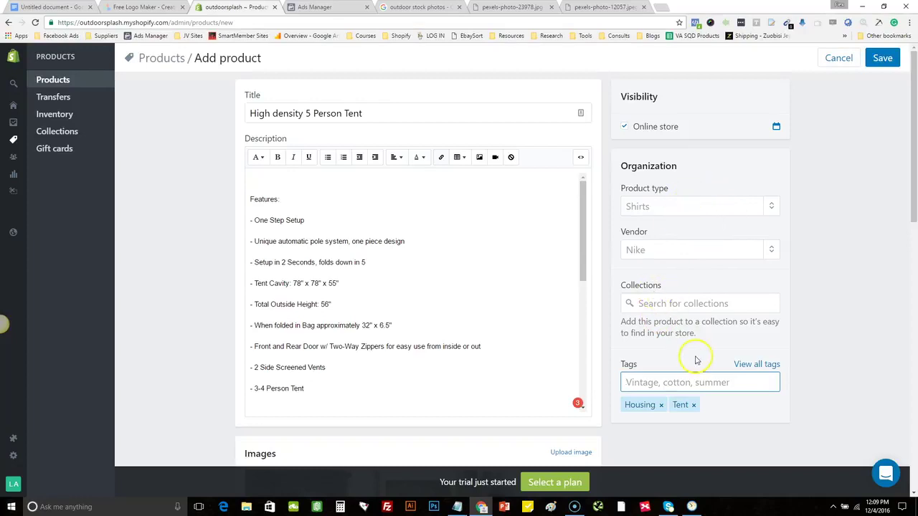
left_click(883, 57)
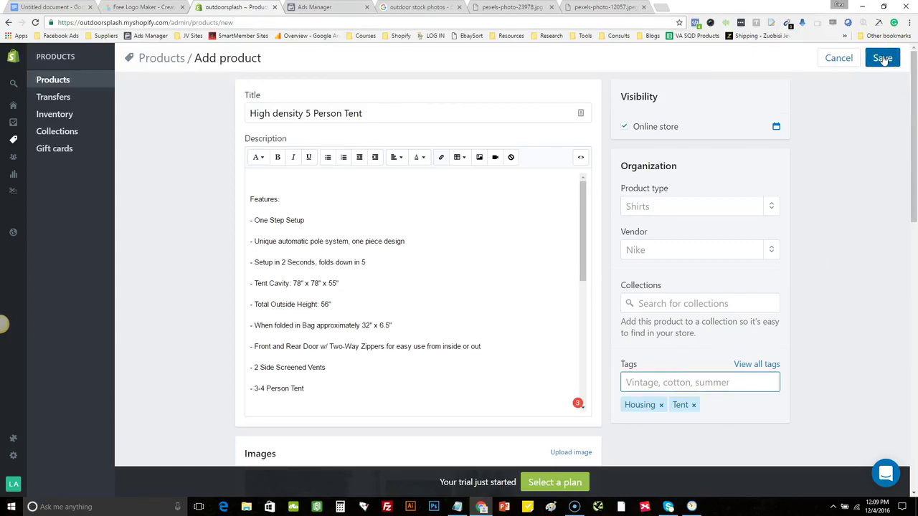
left_click(774, 179)
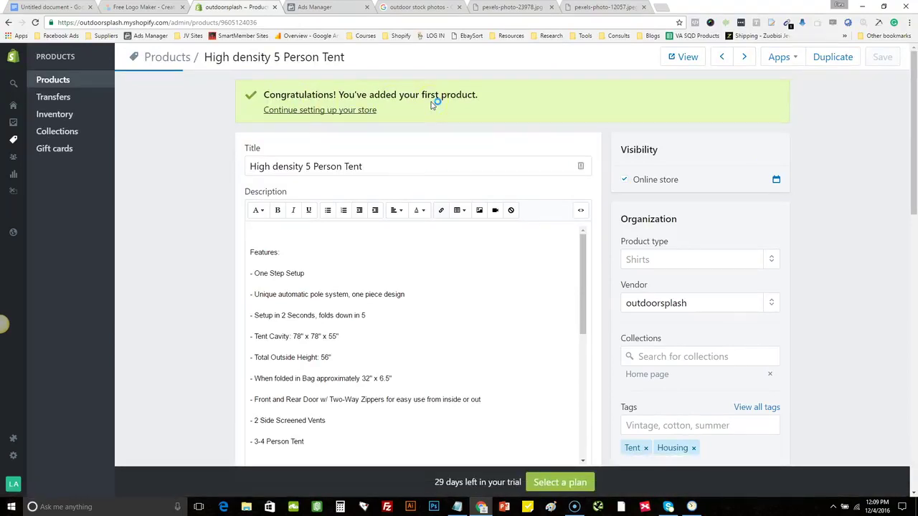
View the product on the live store, then copy the storefront password from Online Store Preferences
left_click(678, 57)
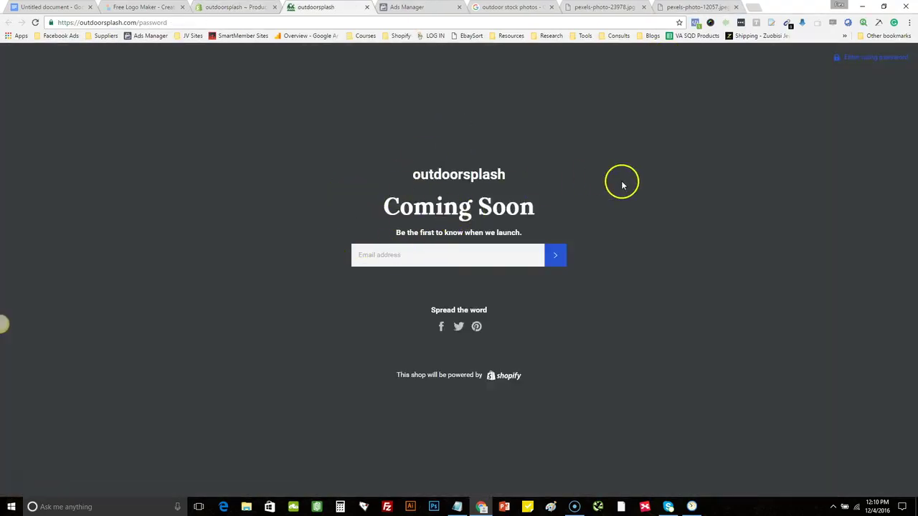
left_click(849, 63)
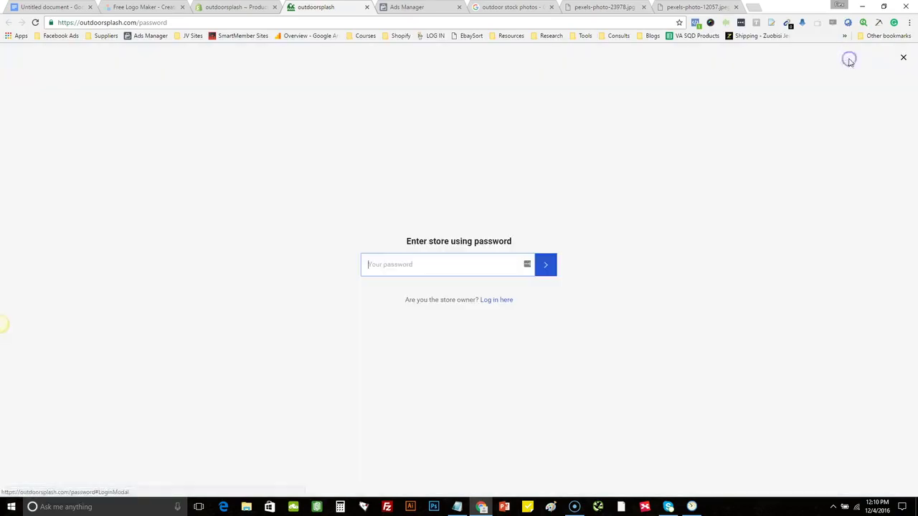
left_click(237, 8)
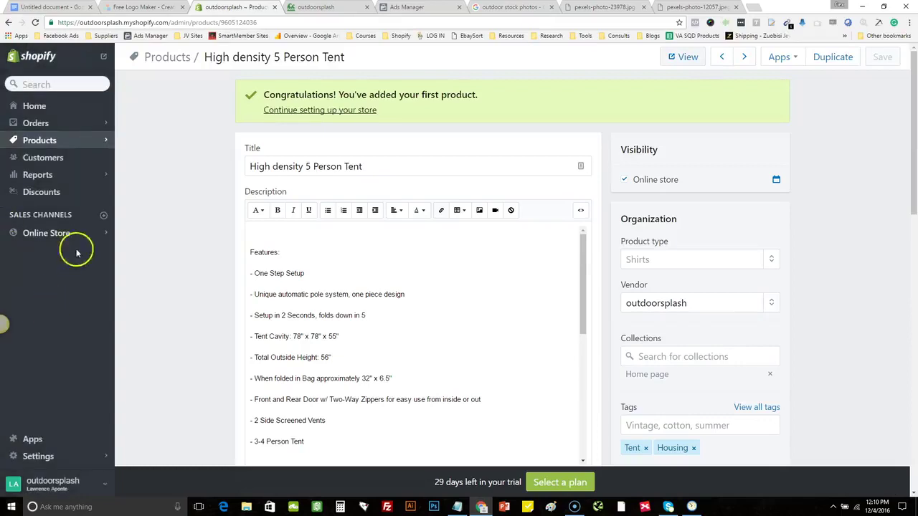
left_click(58, 234)
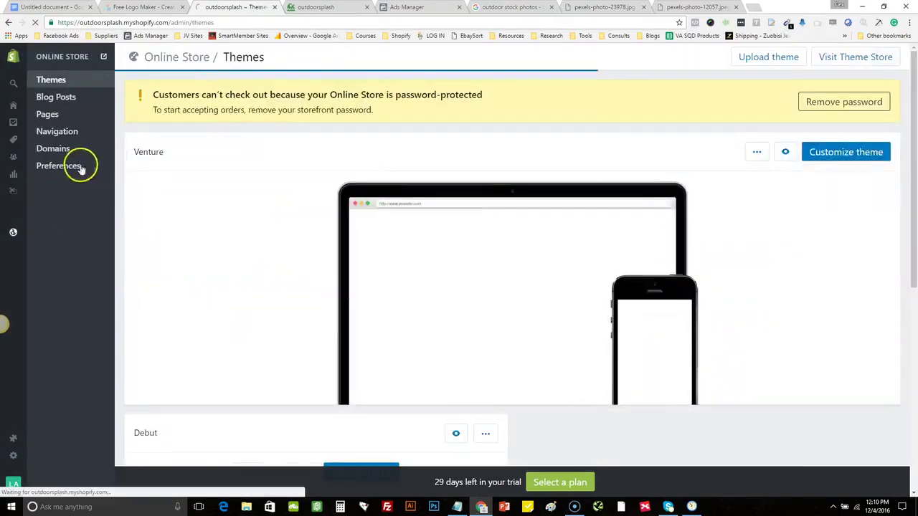
left_click(79, 167)
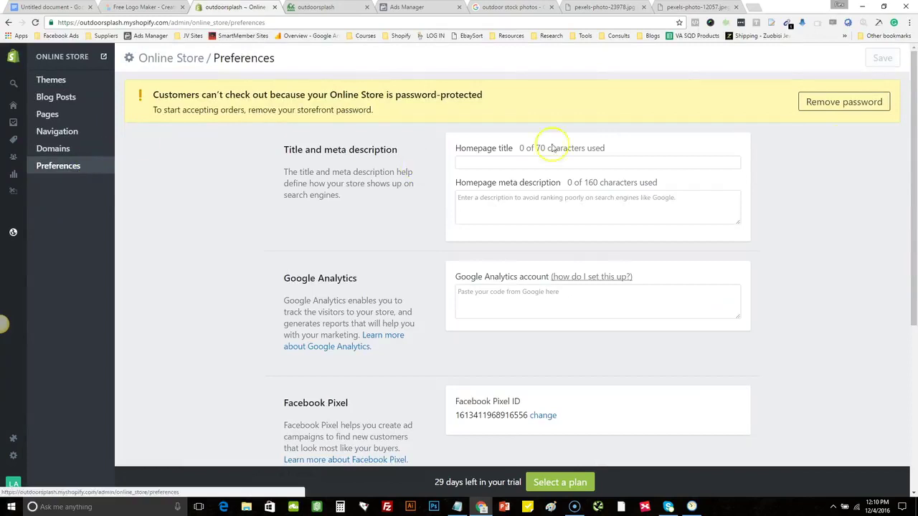
left_click_drag(915, 183, 915, 345)
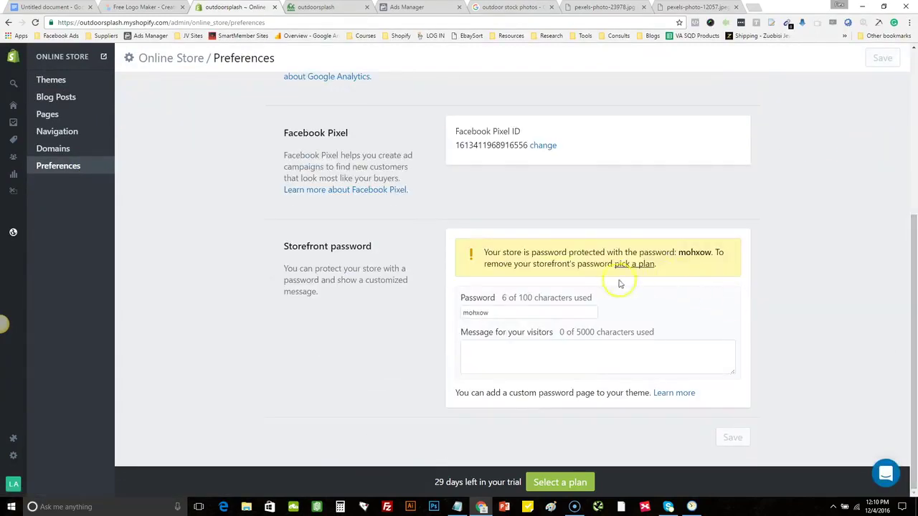
left_click(534, 313)
left_click_drag(514, 314, 428, 320)
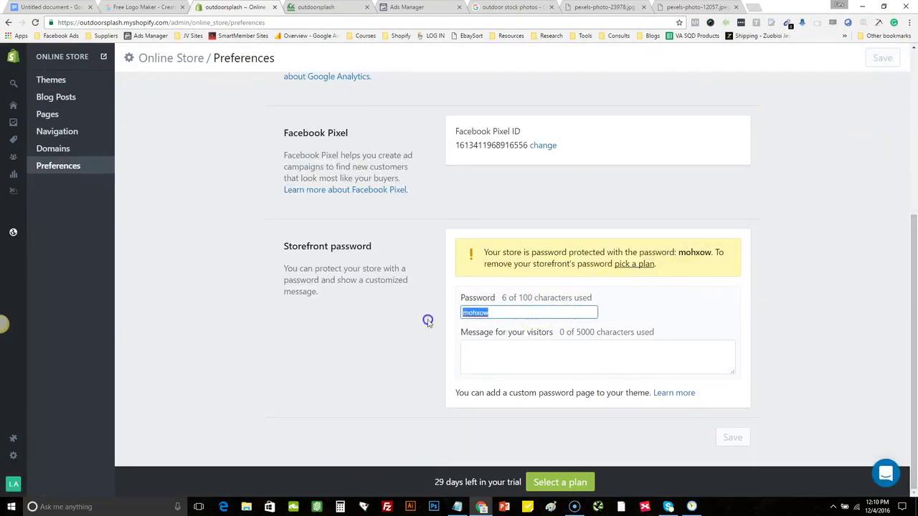
right_click(471, 315)
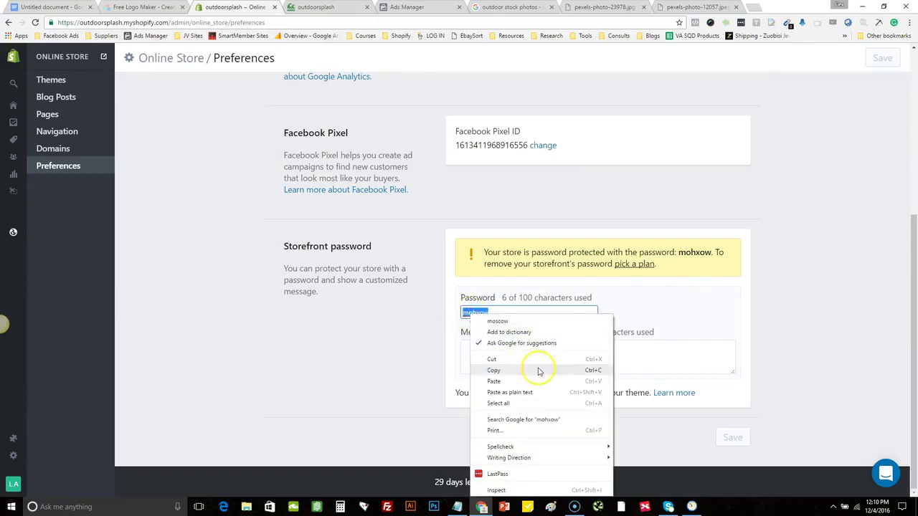
left_click(537, 370)
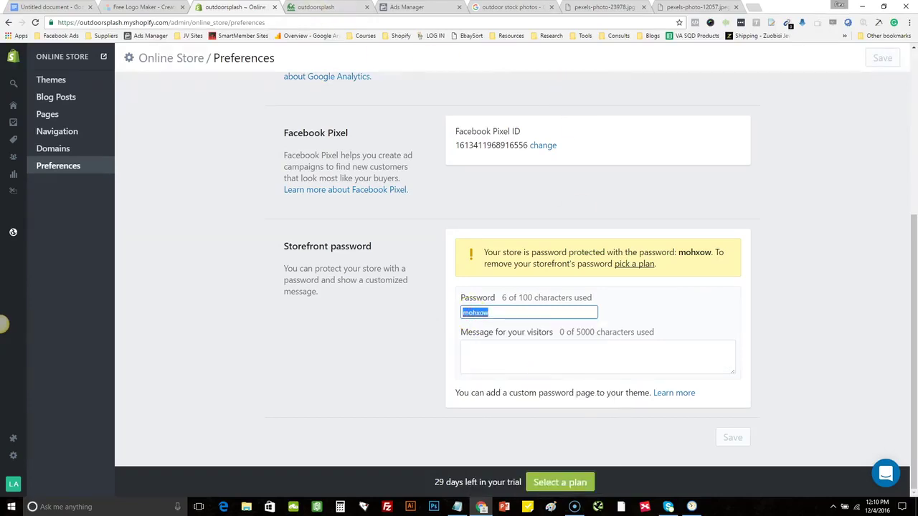
Paste the storefront password on the store's password page to enter the storefront
left_click(316, 7)
left_click(457, 264)
type("••••••")
left_click(545, 266)
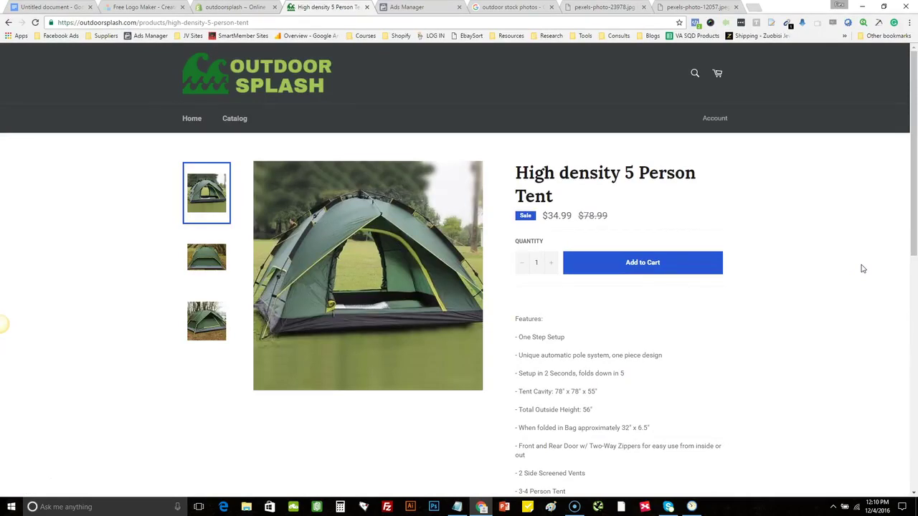
Open the live tent page and scroll down to its features list
left_click(806, 247)
left_click_drag(913, 176, 901, 126)
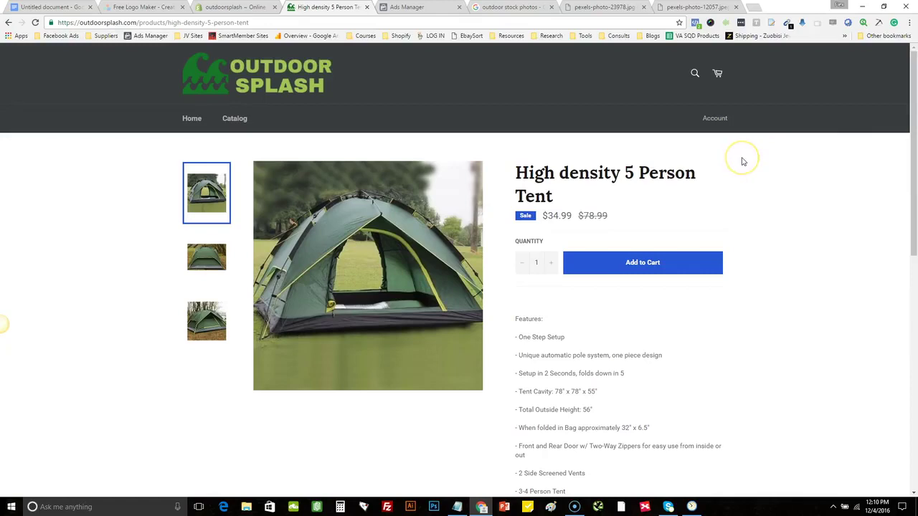